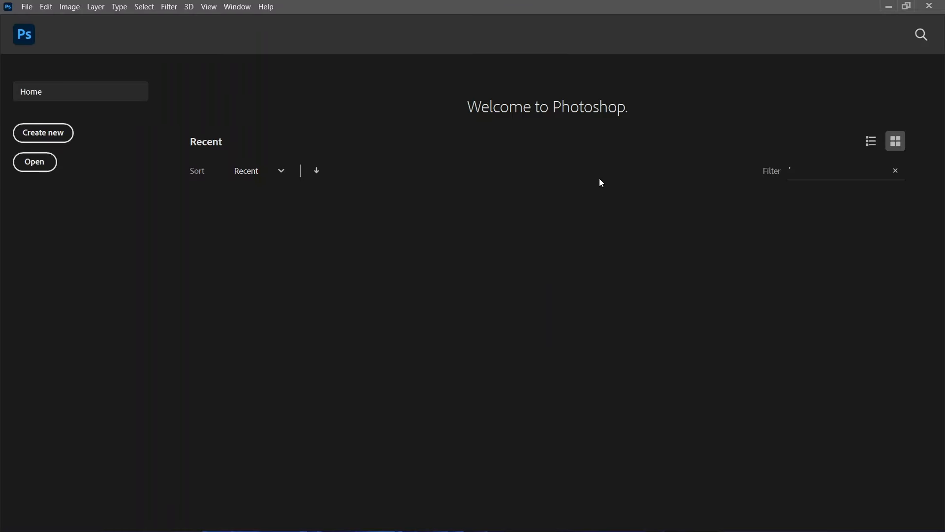
Step: Start a new document and set its width to 736 pixels and height to 818 pixels
left_click(28, 7)
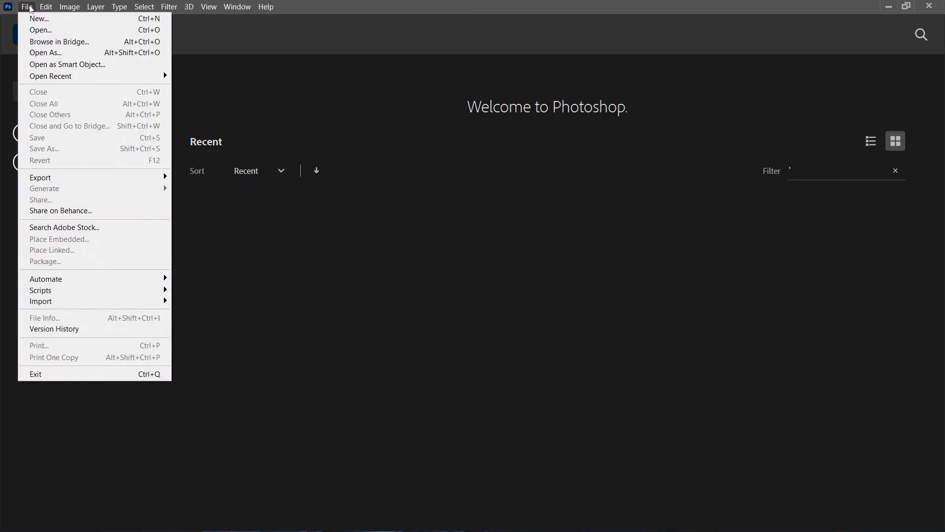
left_click(34, 18)
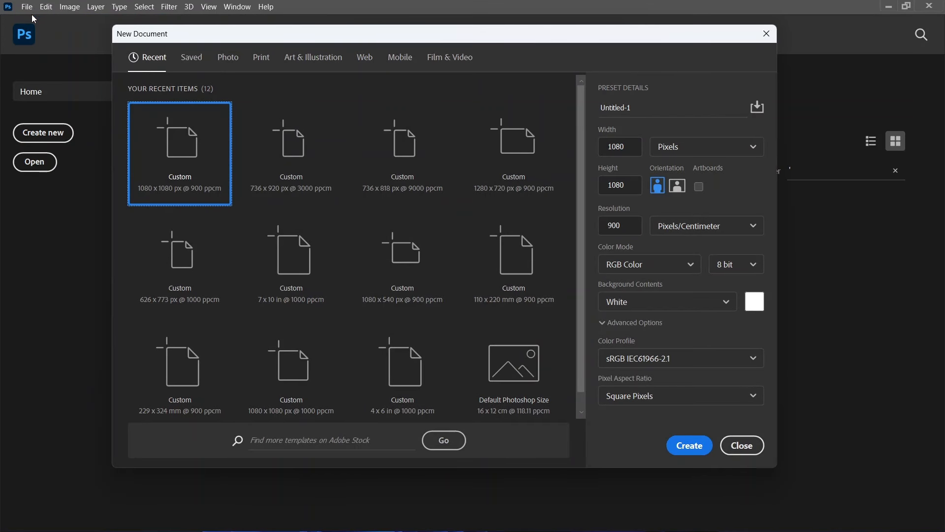
left_click(589, 114)
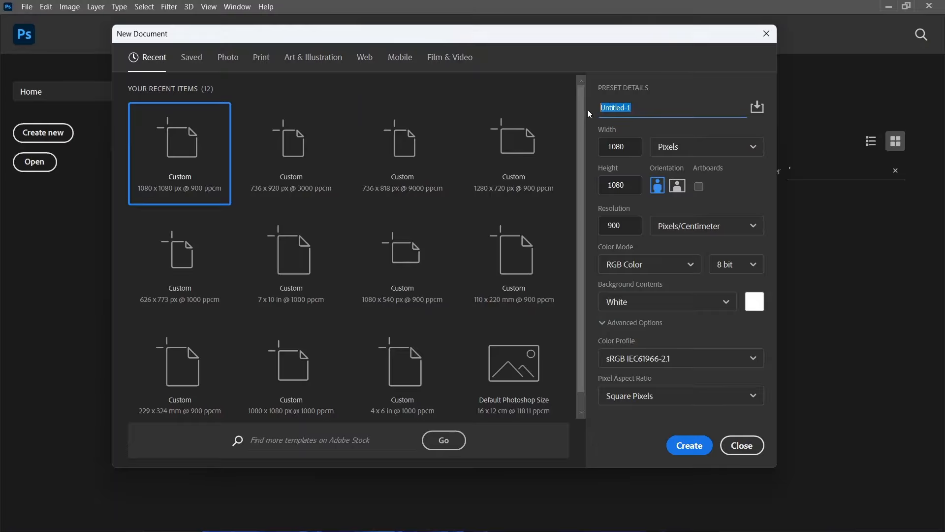
left_click(598, 113)
left_click_drag(632, 109, 598, 113)
left_click(631, 151)
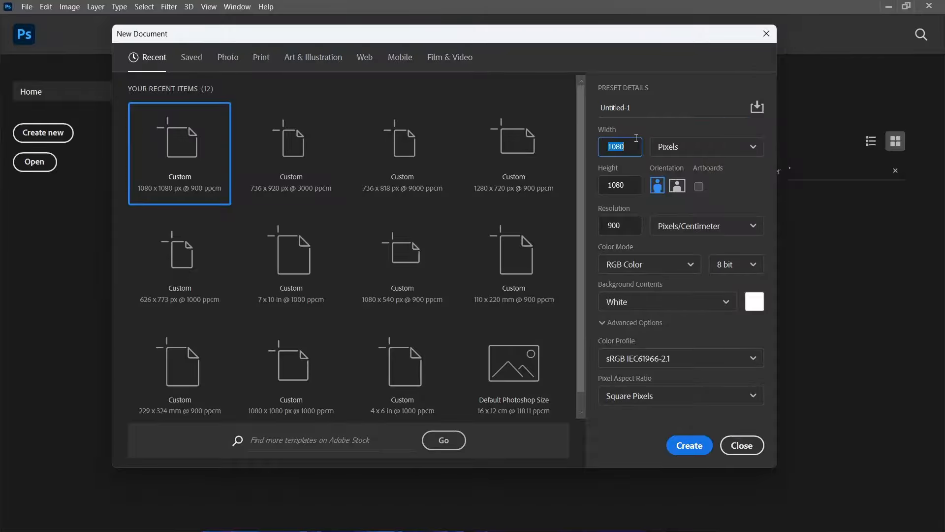
left_click(631, 186)
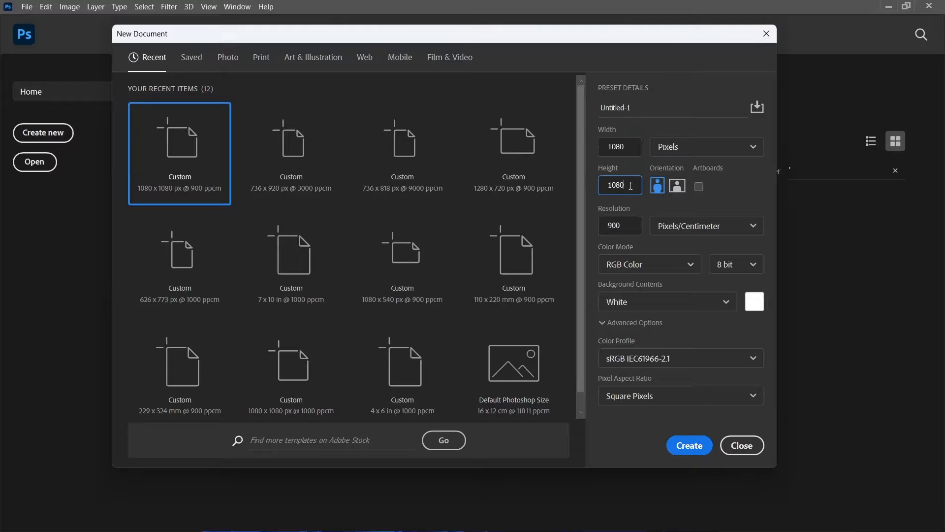
left_click(631, 155)
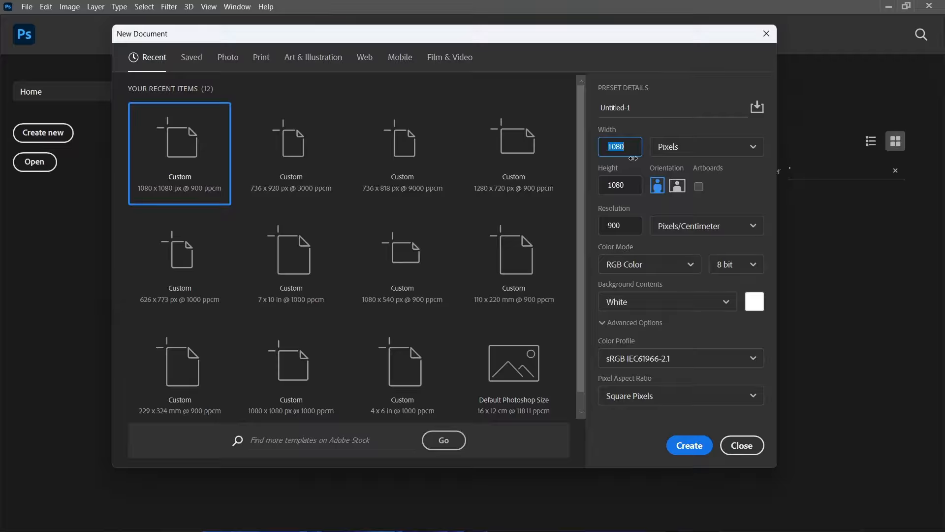
type("736")
left_click(634, 186)
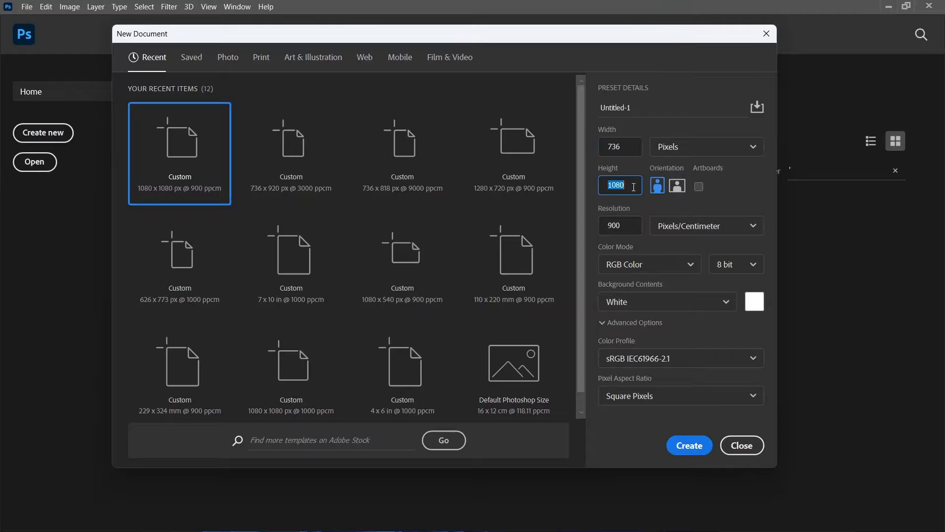
type("818")
Step: Set the resolution to 900 pixels/centimeter and create the document
double_click(622, 227)
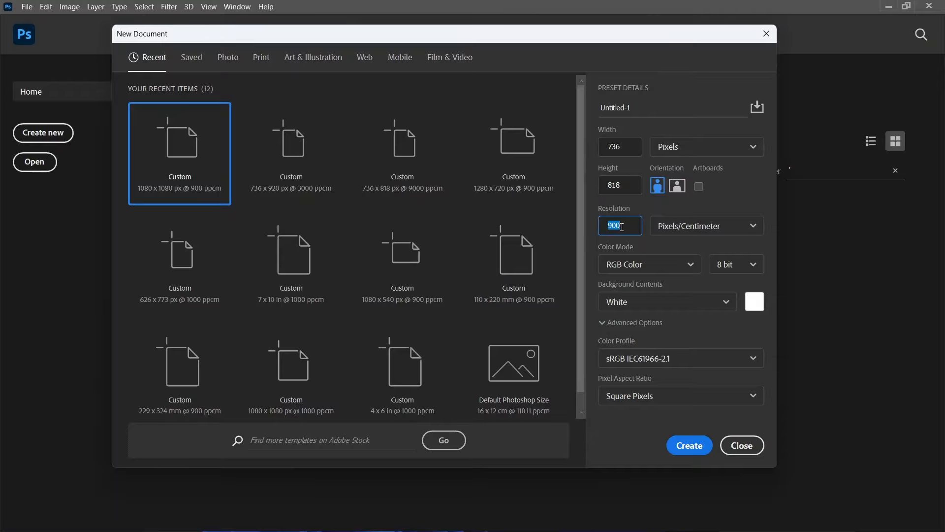
type("9000")
key("BackSpace")
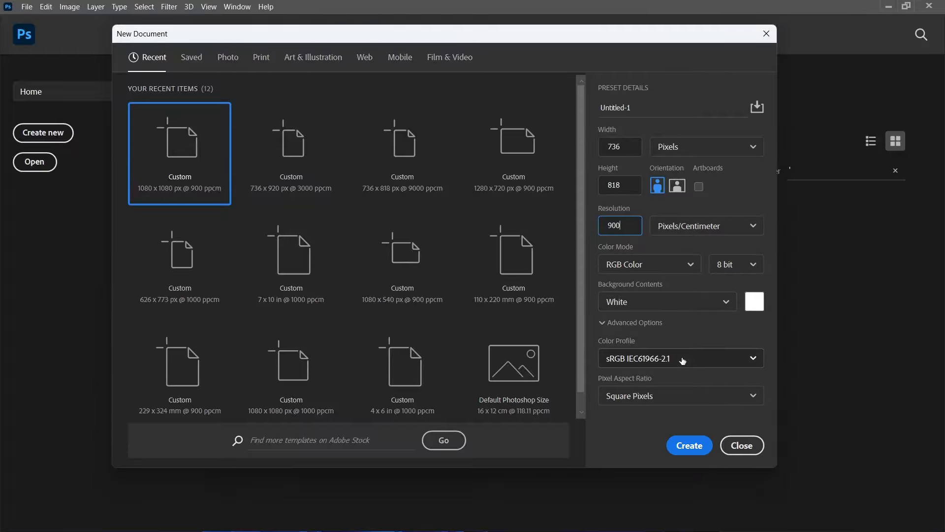
left_click(684, 452)
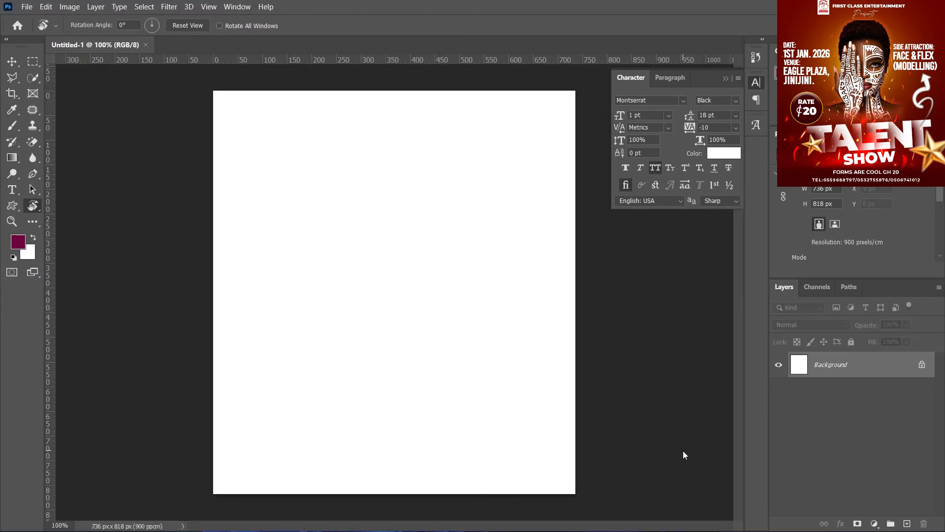
Step: Add a gradient fill layer above the background using the saved custom dark red gradient preset
left_click(875, 525)
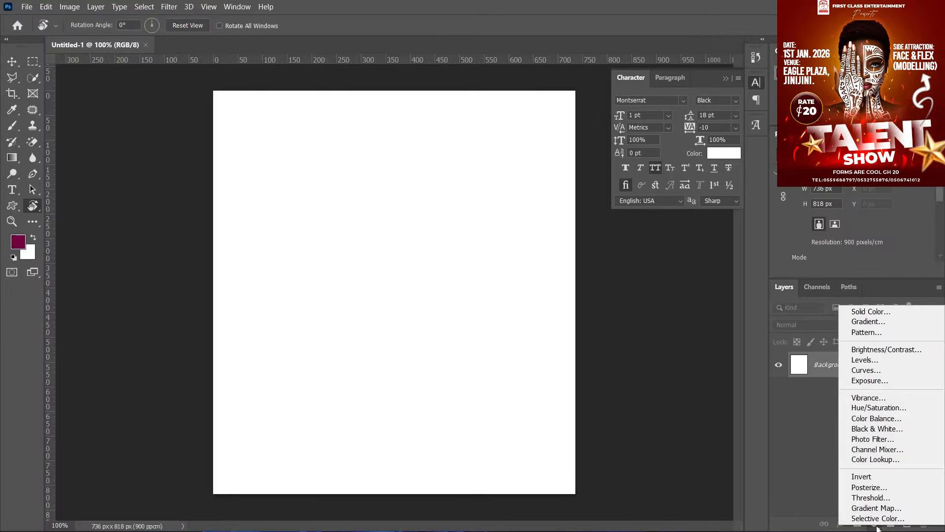
left_click(865, 321)
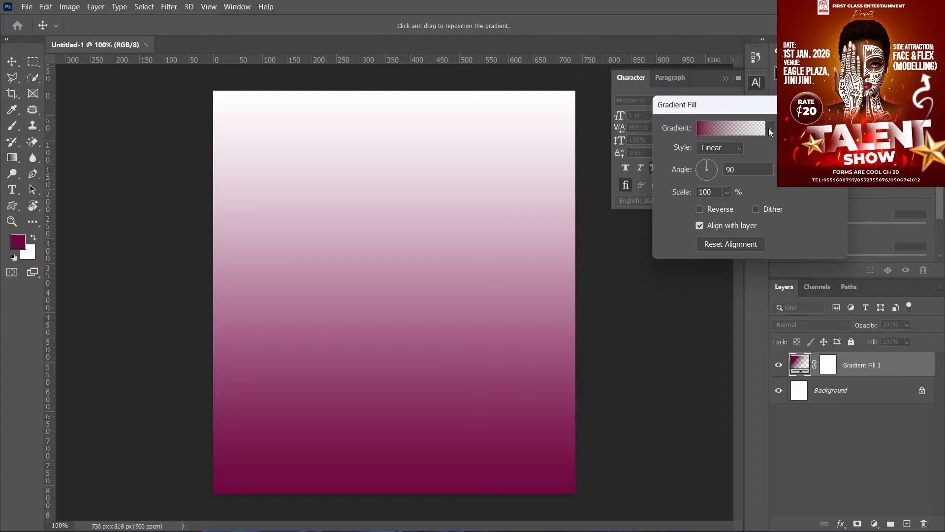
left_click(751, 130)
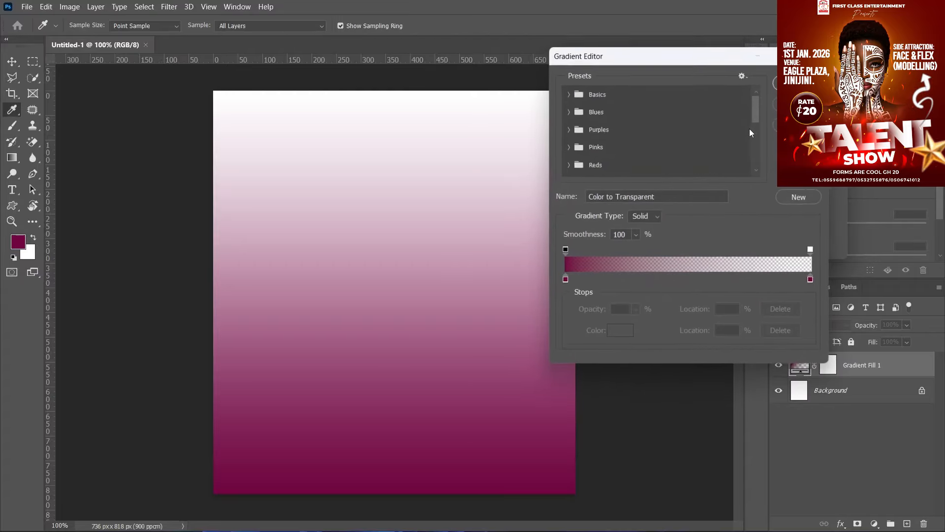
scroll(710, 171, "down", 5)
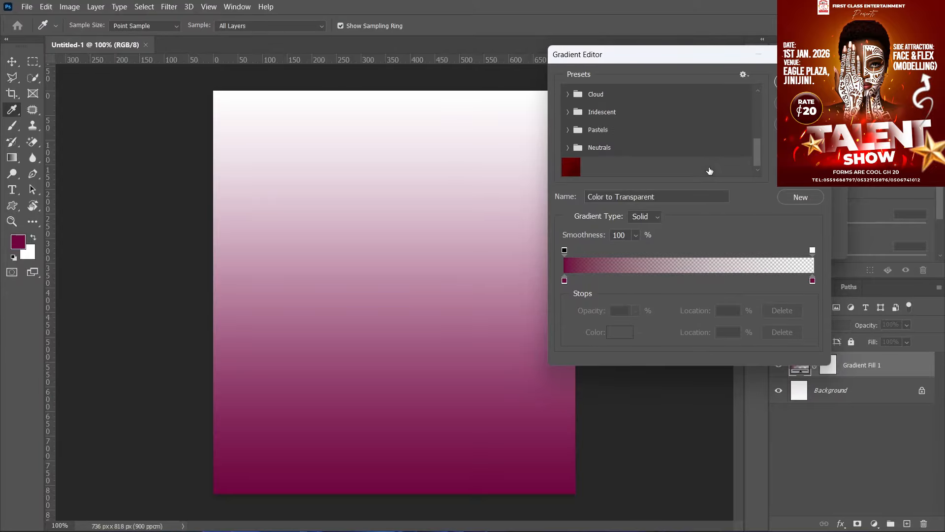
left_click(572, 170)
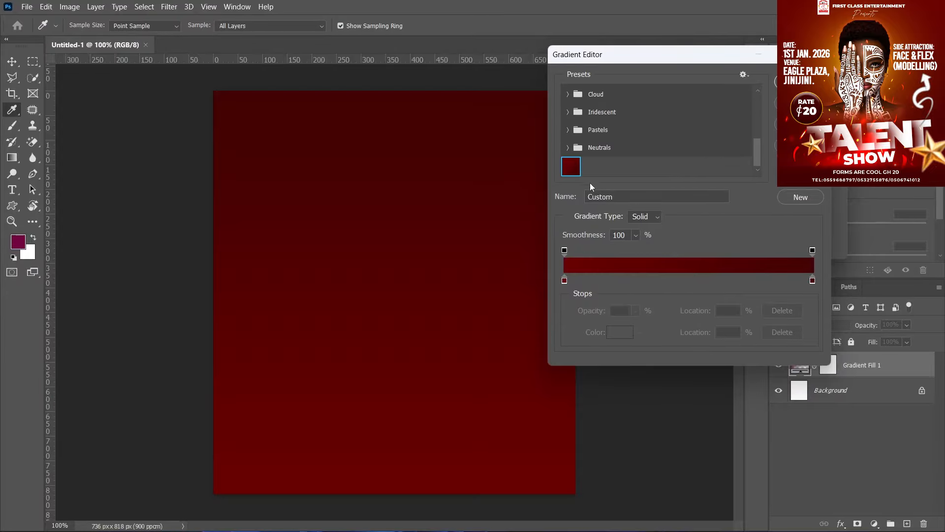
Step: Confirm #670001 and #420202 as the gradient's start and end stop colours and apply the gradient fill
left_click(565, 281)
double_click(565, 281)
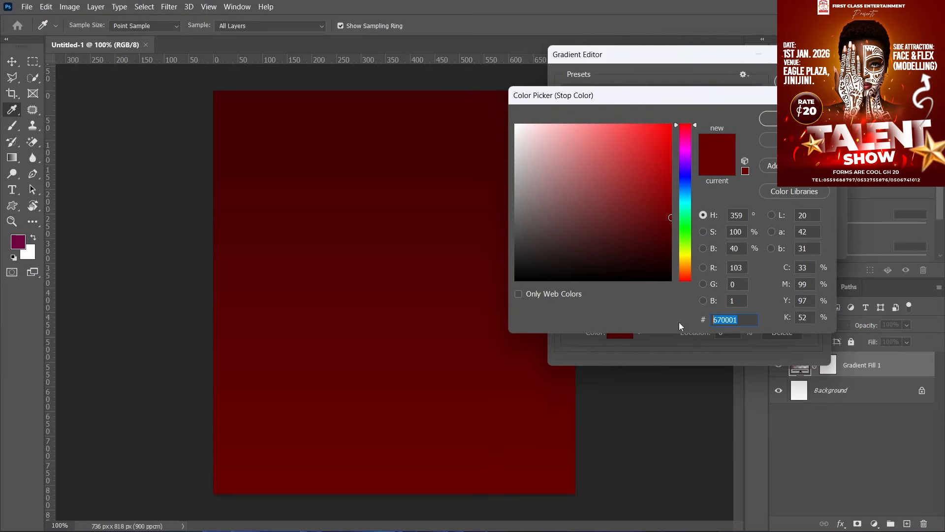
left_click(768, 119)
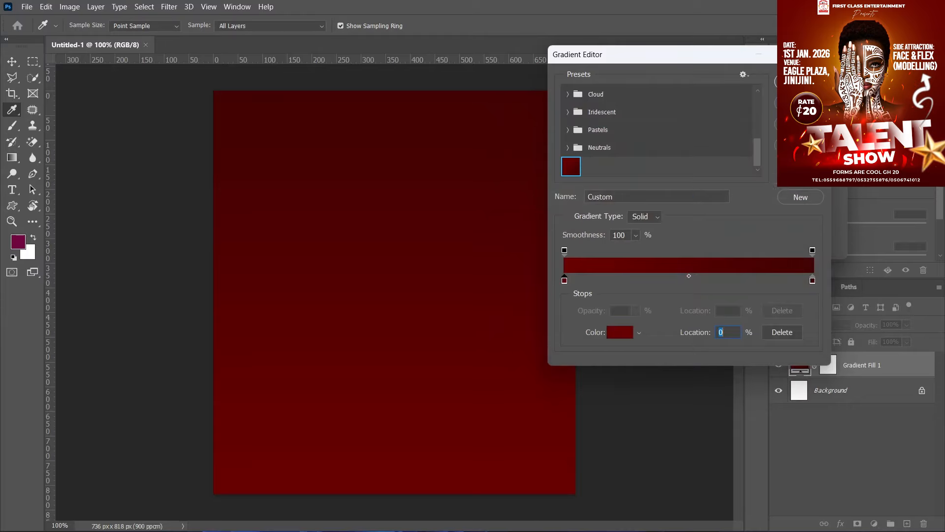
double_click(814, 281)
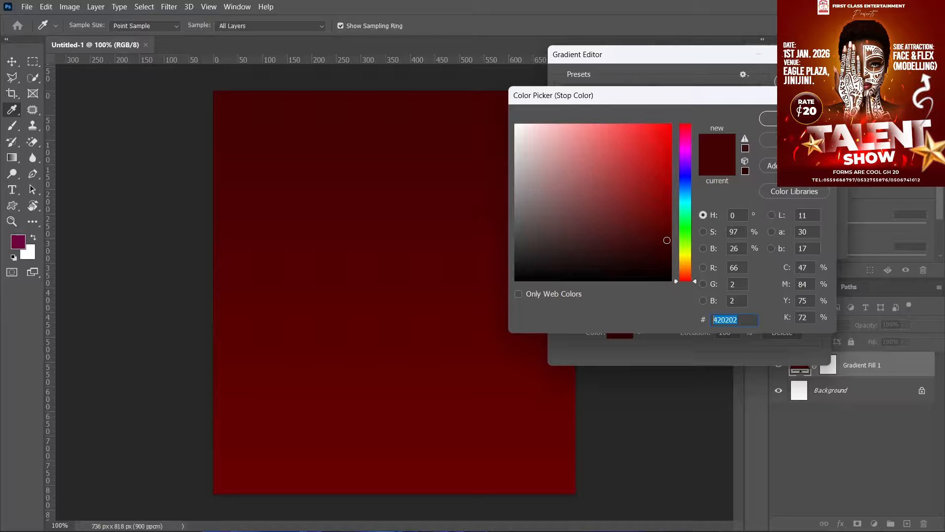
left_click(769, 118)
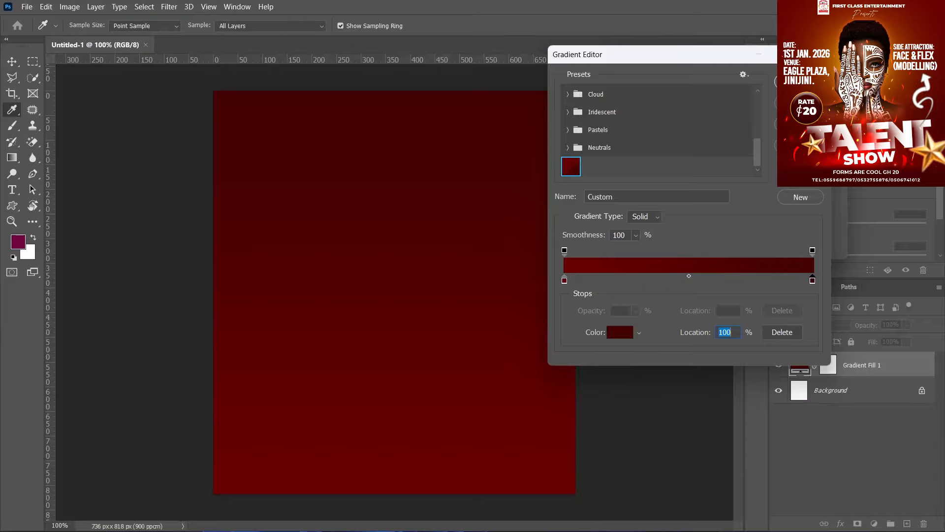
left_click(800, 82)
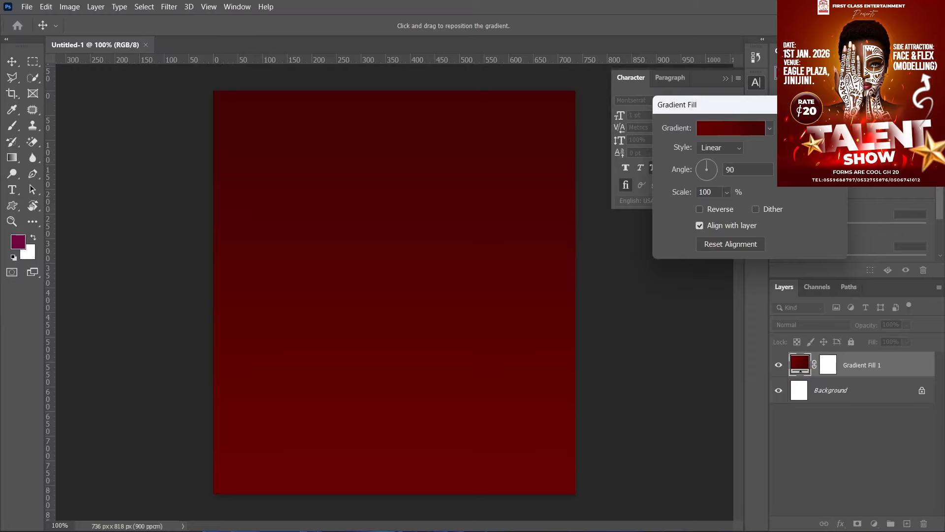
key("Return")
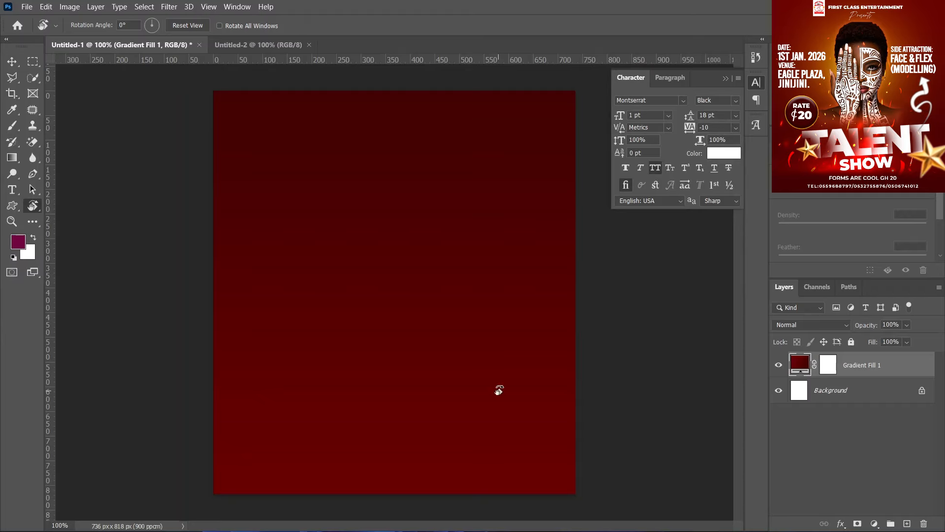
Step: Place the cut-out portrait image download (2) as an embedded object and enlarge it to about 515 by 625 px
left_click(12, 62)
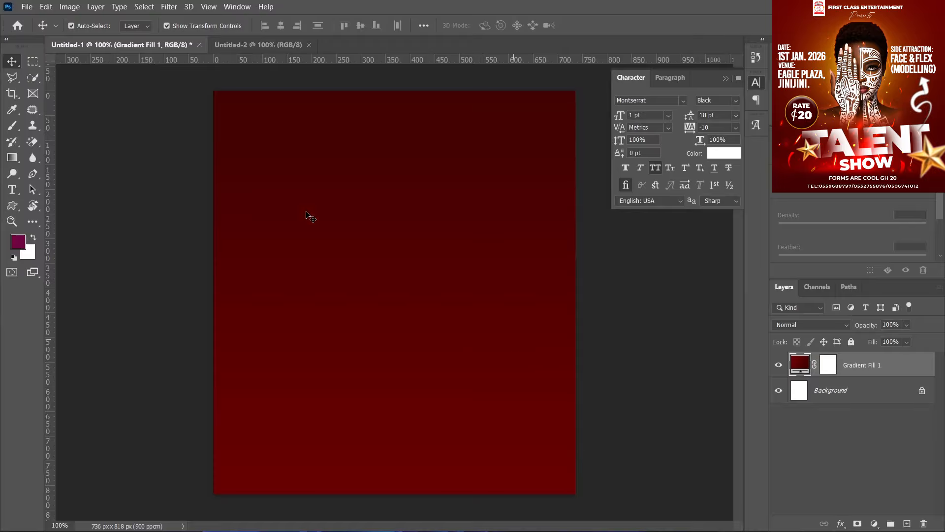
left_click(33, 11)
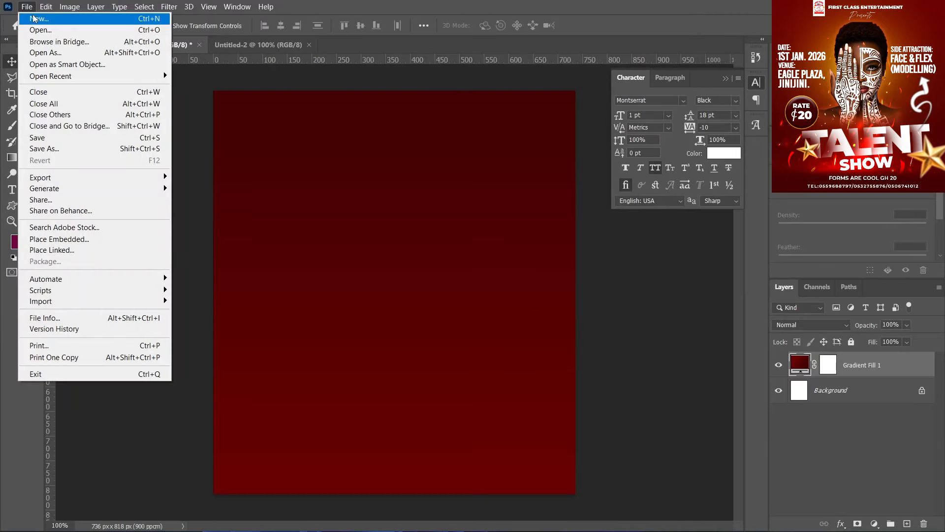
left_click(57, 241)
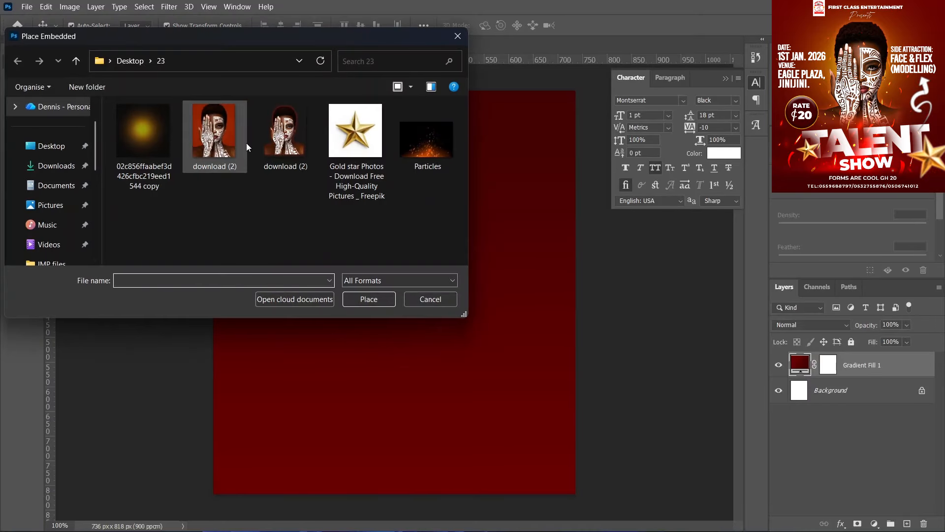
left_click(300, 153)
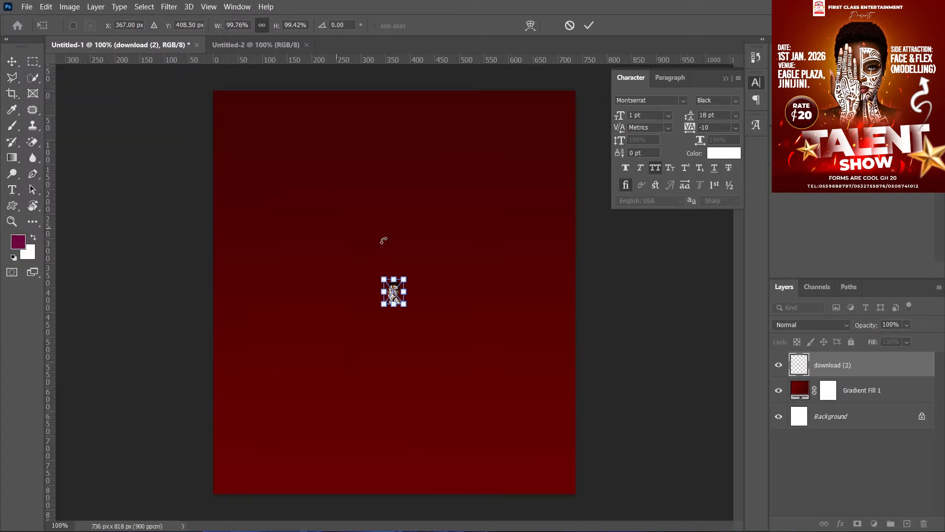
left_click_drag(396, 277, 397, 112)
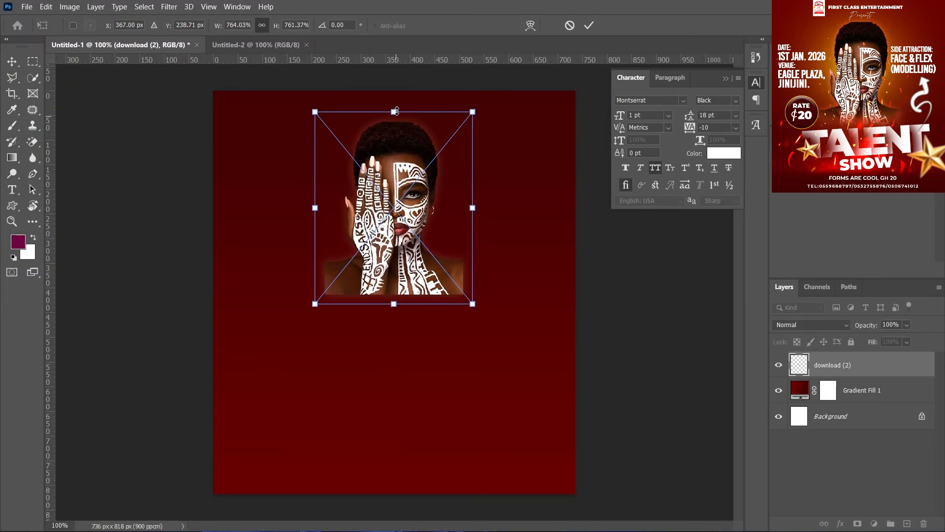
left_click_drag(396, 307, 394, 422)
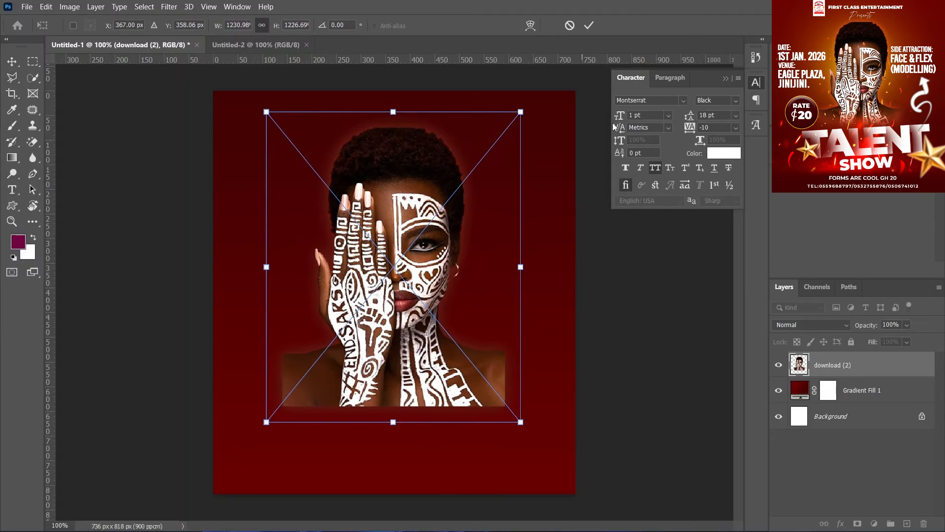
left_click(589, 26)
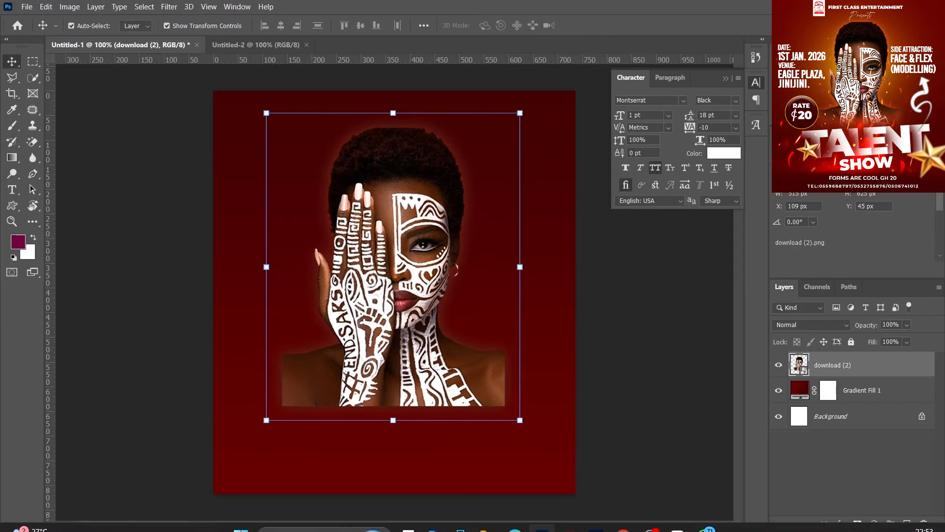
Step: Scale the portrait down to about 485 by 589 px and nudge it slightly upward
mouse_move(486, 526)
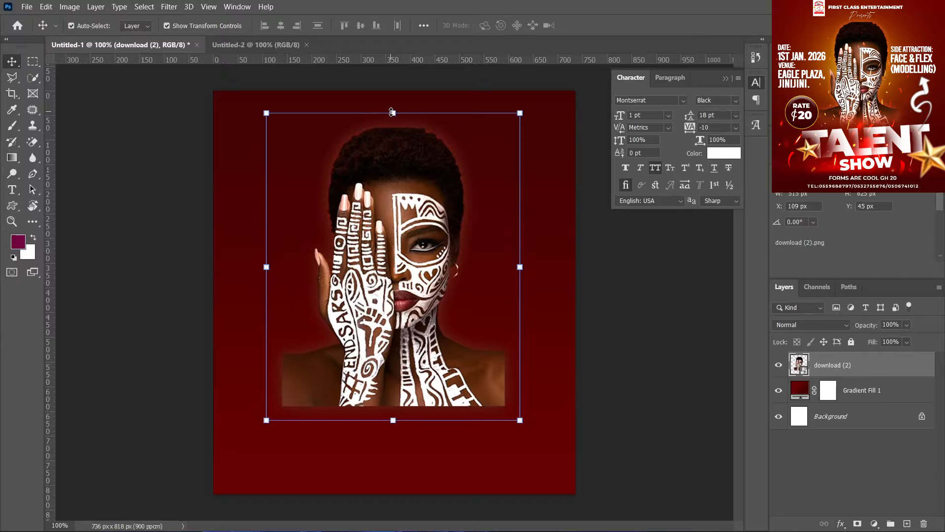
left_click_drag(393, 113, 394, 120)
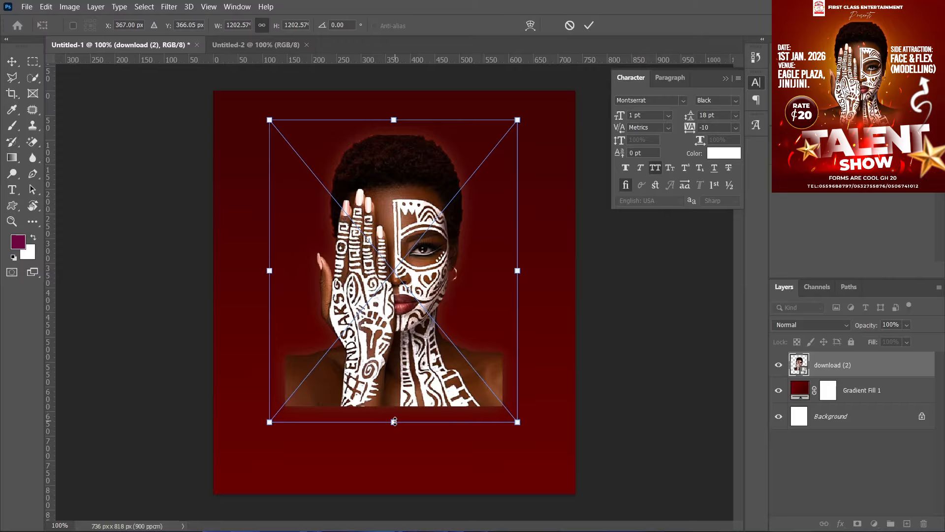
left_click_drag(394, 422, 394, 412)
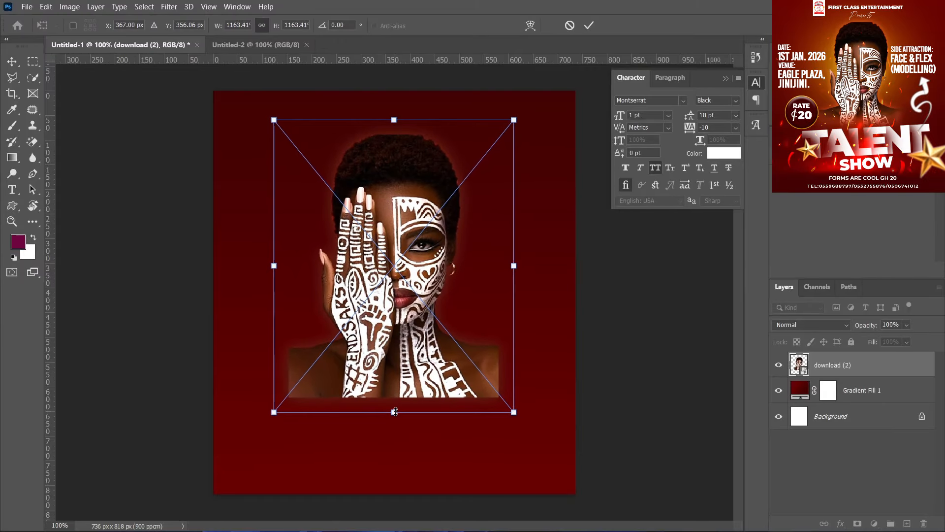
left_click_drag(397, 326, 398, 322)
left_click(589, 26)
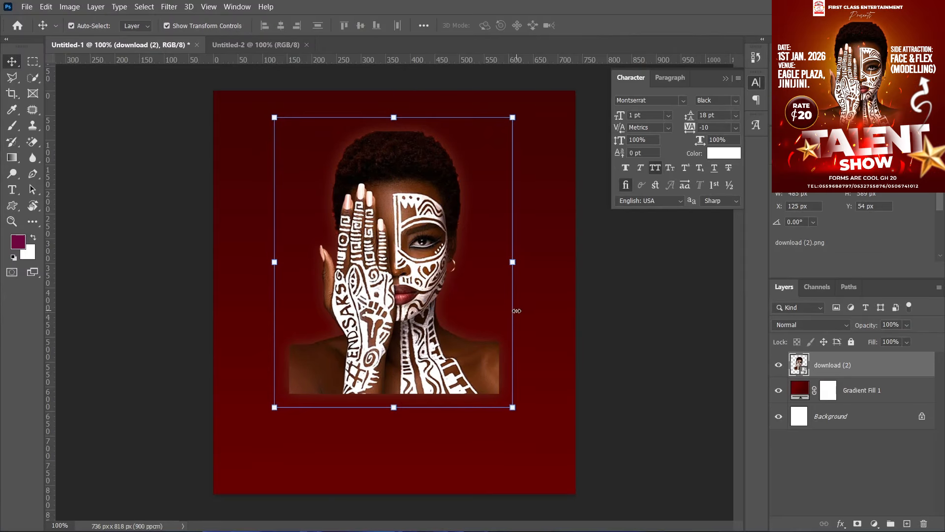
Step: Rasterize the portrait layer and add a layer mask to it
right_click(822, 371)
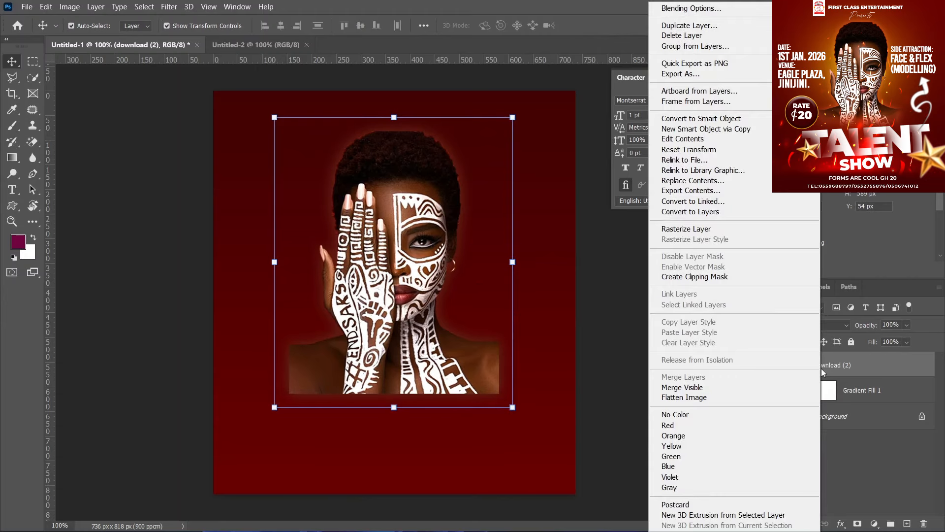
left_click(704, 230)
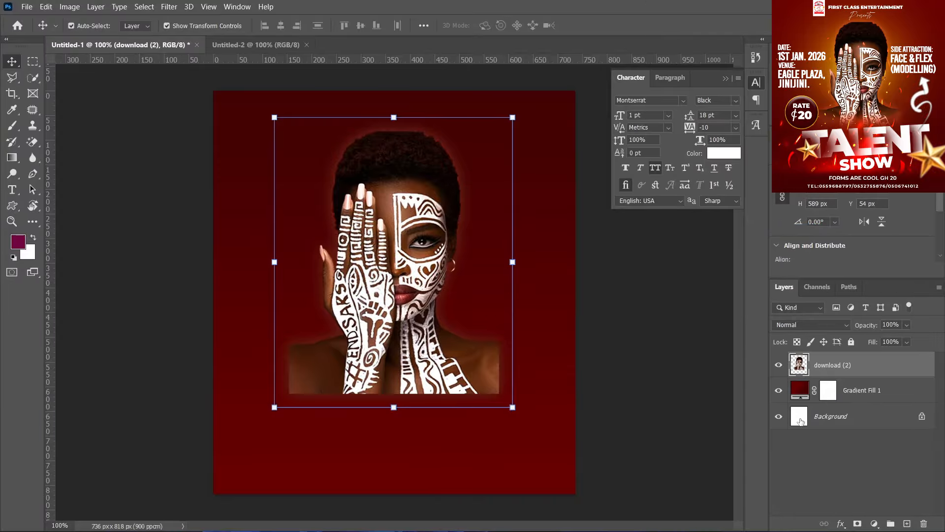
left_click(858, 523)
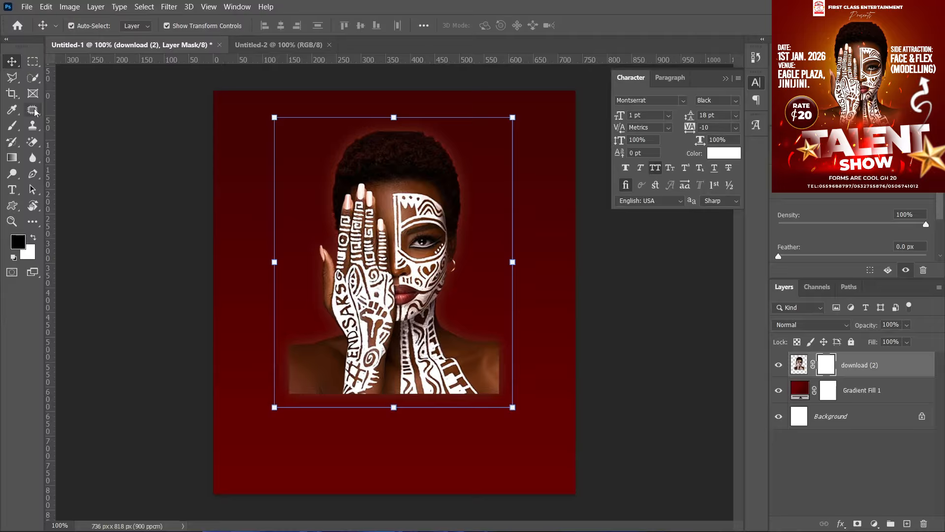
Step: Paint black on the portrait's layer mask with a soft 200 px brush to fade out the shoulders and lower edge
left_click(12, 126)
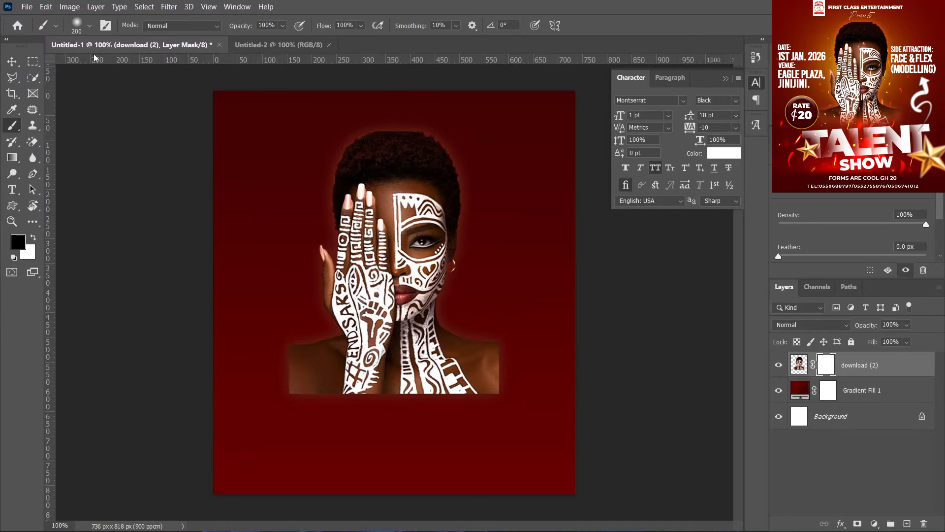
left_click(90, 27)
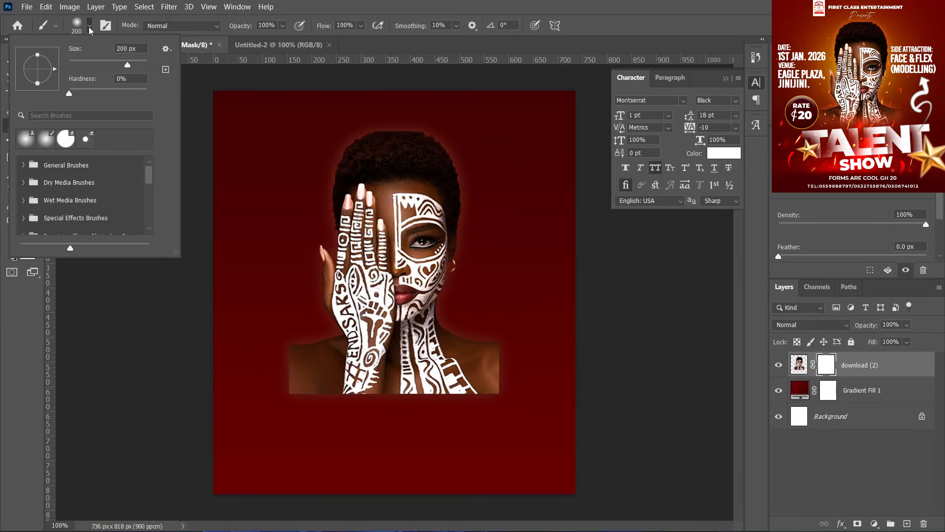
left_click(89, 27)
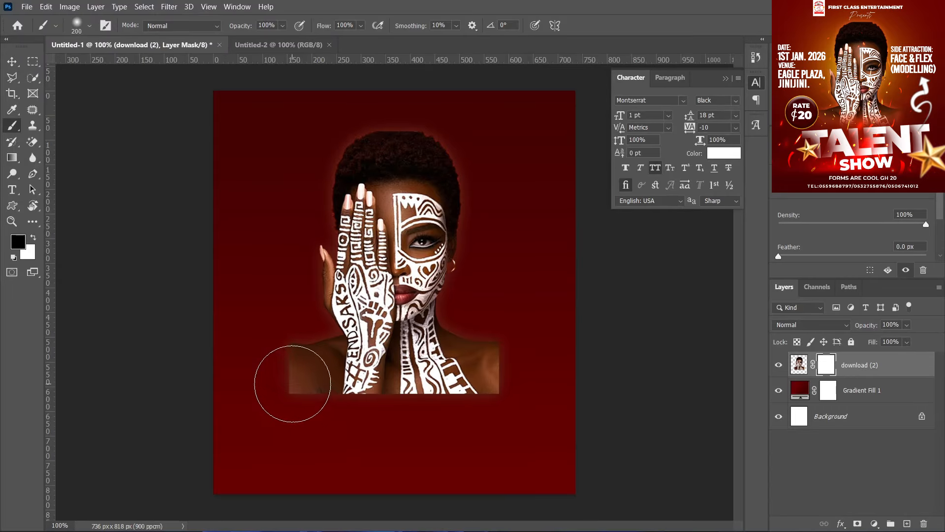
mouse_move(293, 383)
left_mouse_down()
mouse_move(314, 393)
mouse_move(276, 368)
mouse_move(316, 408)
mouse_move(460, 420)
mouse_move(434, 405)
mouse_move(498, 404)
mouse_move(553, 369)
mouse_move(522, 376)
mouse_move(495, 412)
mouse_move(354, 411)
mouse_move(299, 402)
mouse_move(274, 377)
left_mouse_up()
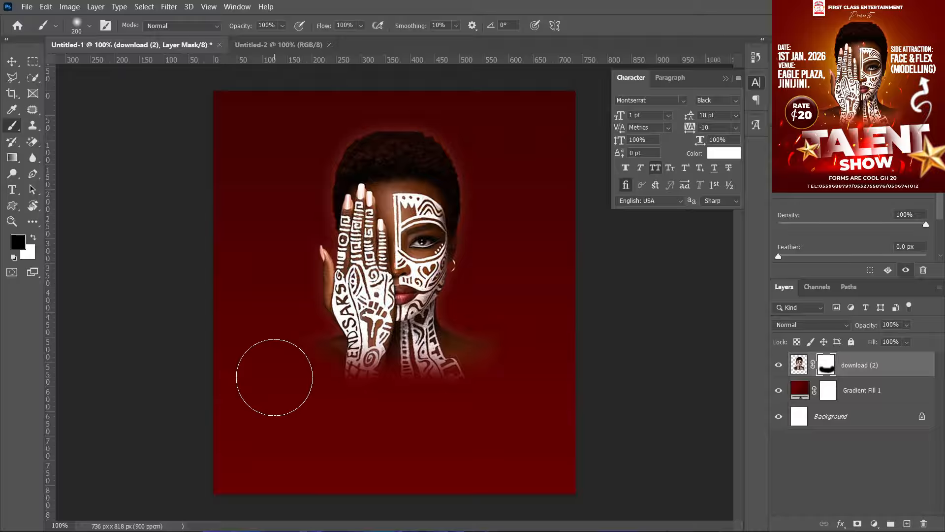
left_click(14, 61)
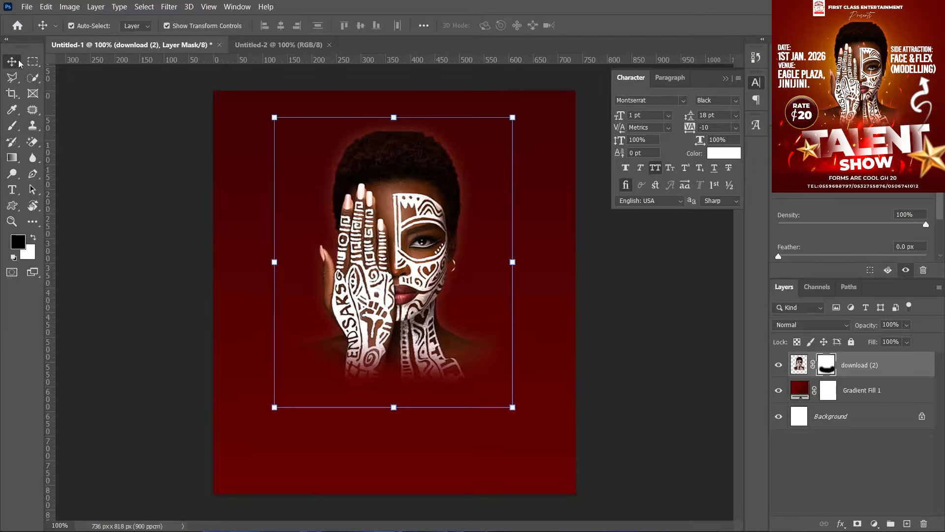
left_click_drag(403, 213, 402, 215)
Step: Place the golden glow image 02c856ffaabef3d426cfbc219eed1544 copy as an embedded object and move its layer directly beneath the portrait layer
left_click(30, 8)
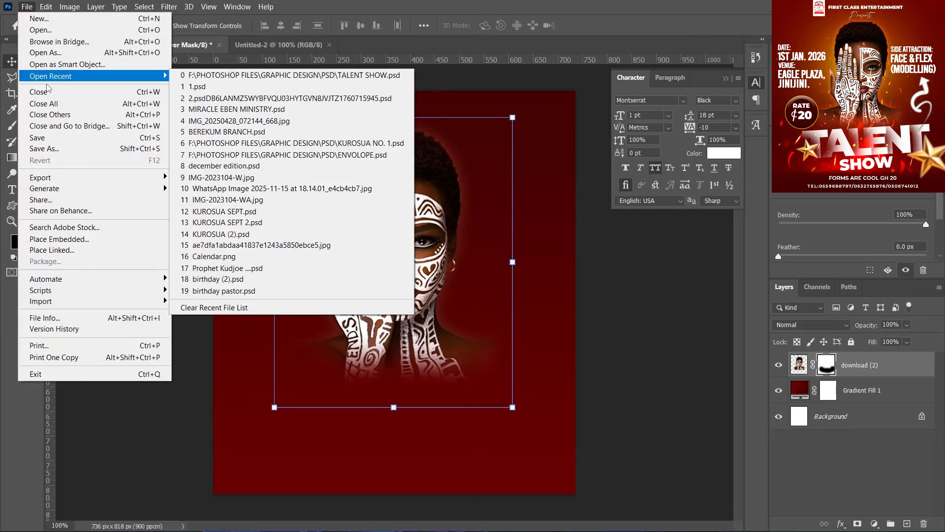
left_click(53, 241)
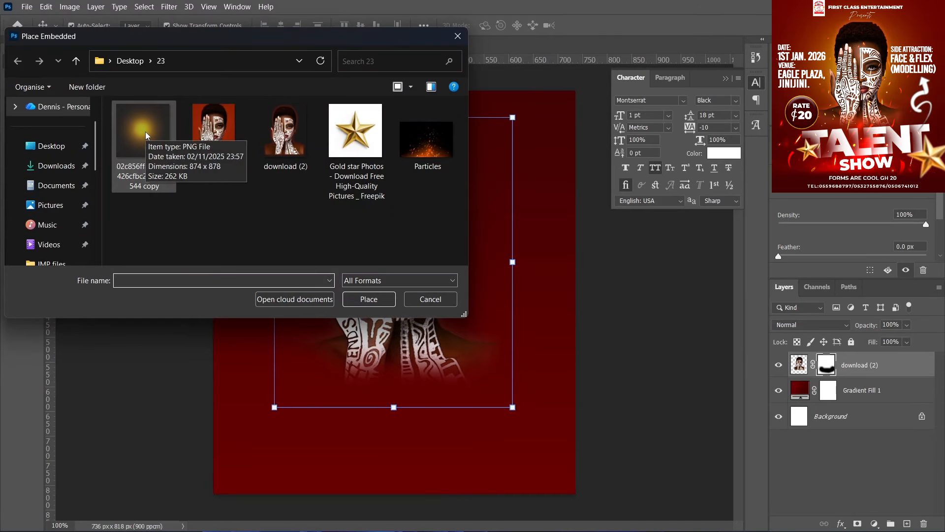
double_click(146, 135)
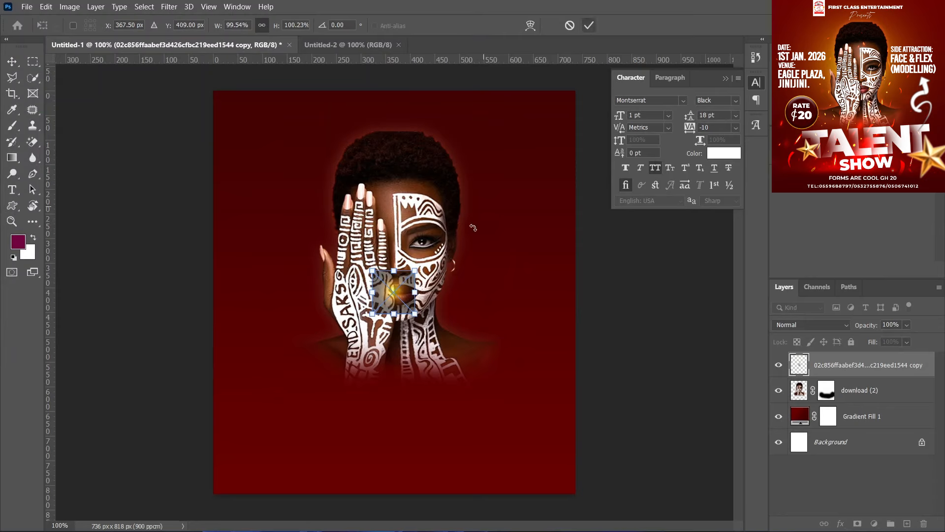
left_click(589, 25)
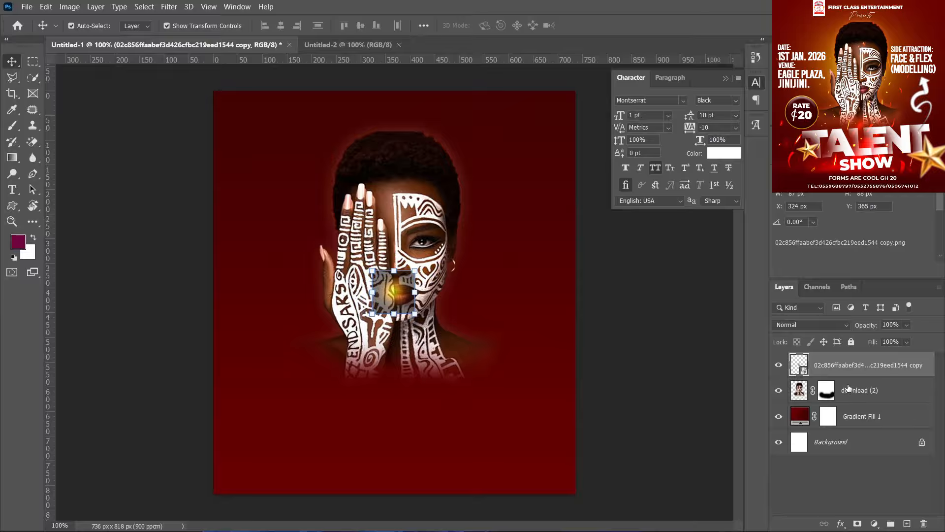
left_click_drag(834, 365, 826, 404)
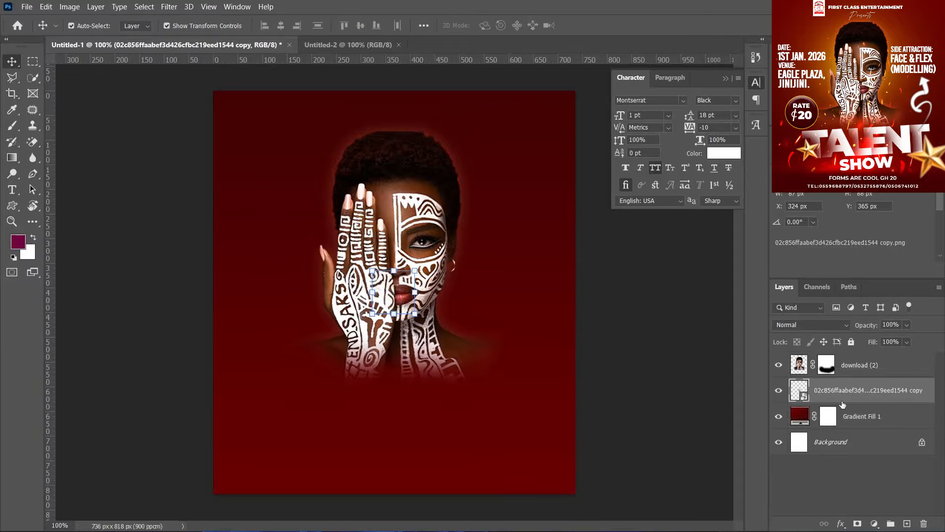
Step: Enlarge the glow image proportionally upward behind the portrait to about 423 by 428 px
key("ctrl+t")
left_click_drag(394, 270, 392, 103)
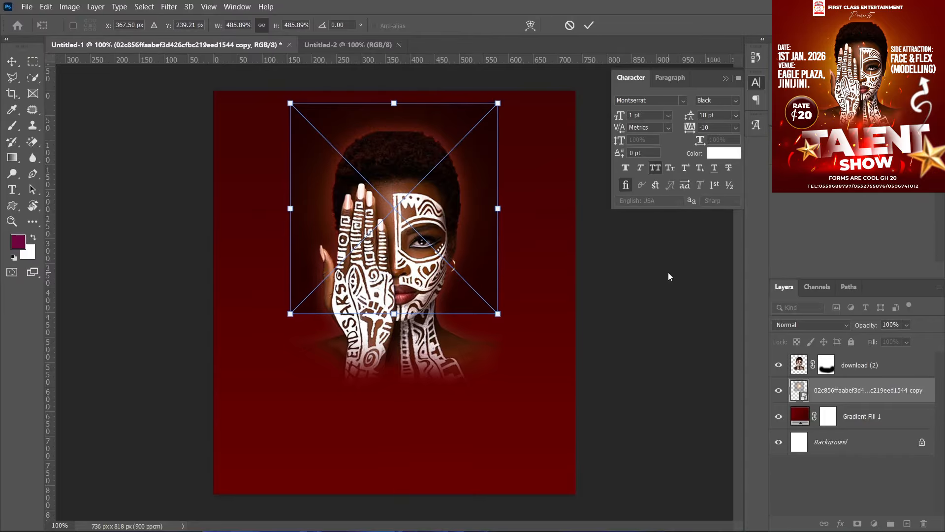
key("Return")
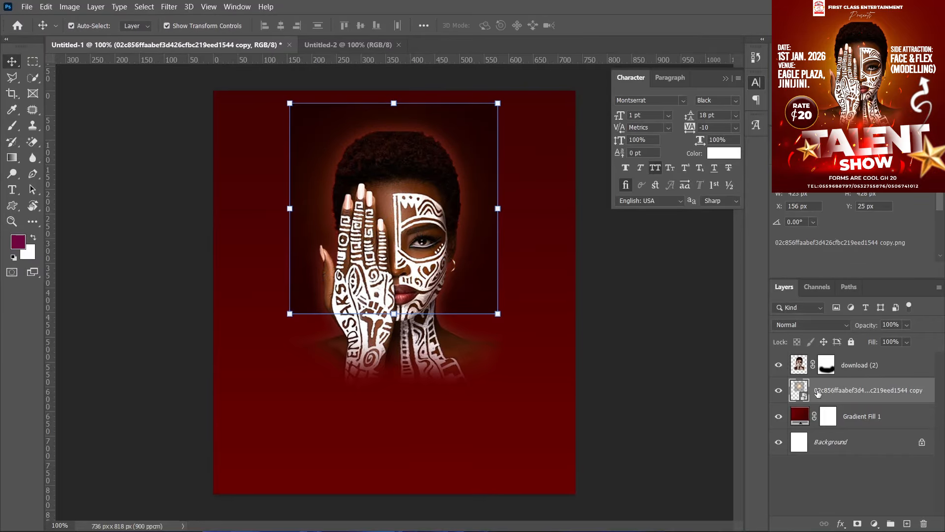
Step: Rasterize the glow layer and set its blend mode to Screen
right_click(818, 393)
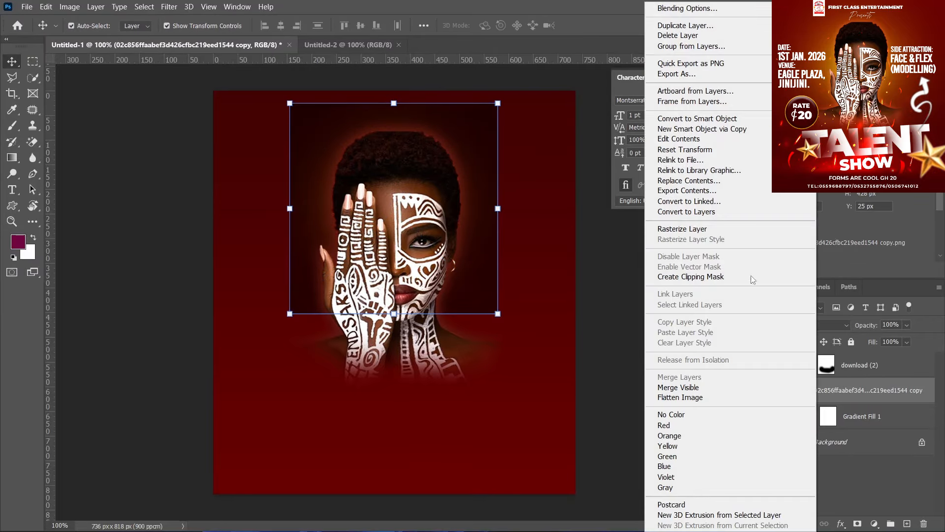
left_click(699, 229)
left_click(799, 325)
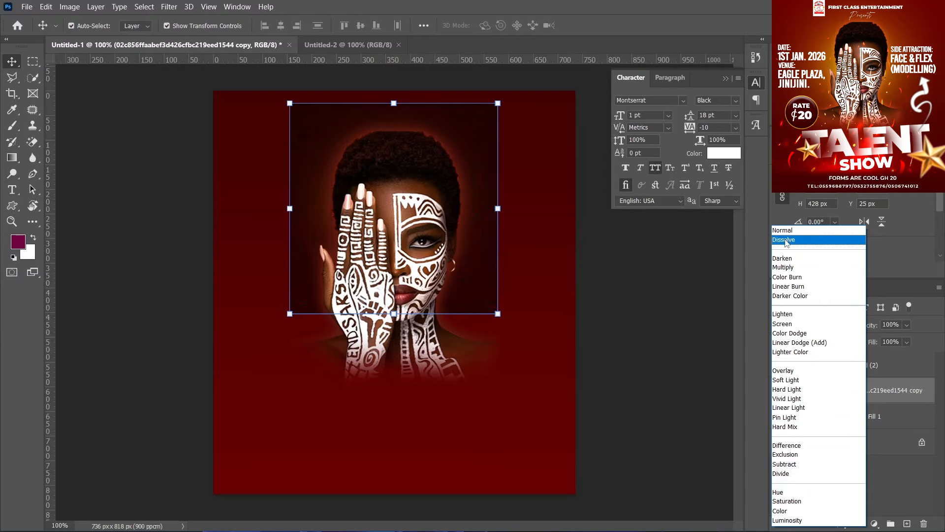
left_click(793, 325)
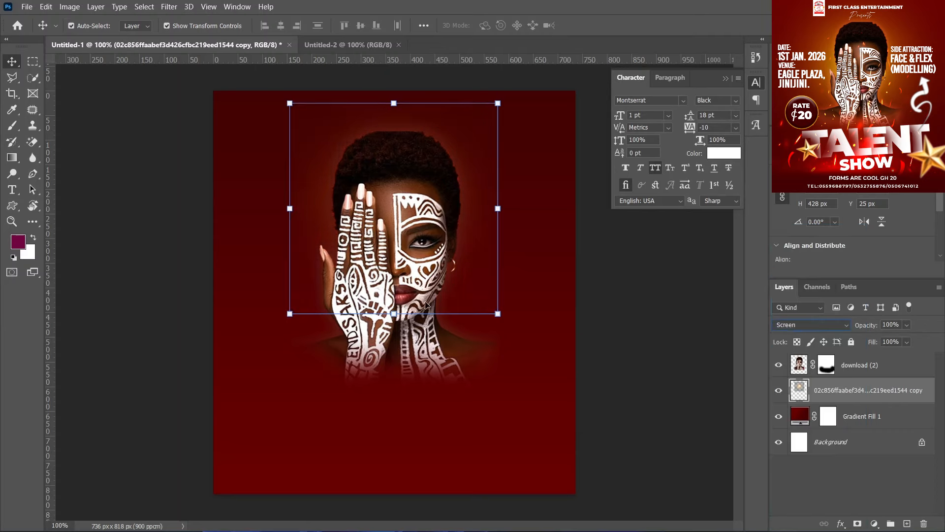
Step: Scale the glow to about 131.5% and move it up behind the head, to about Y -46 px
left_click_drag(393, 314, 393, 381)
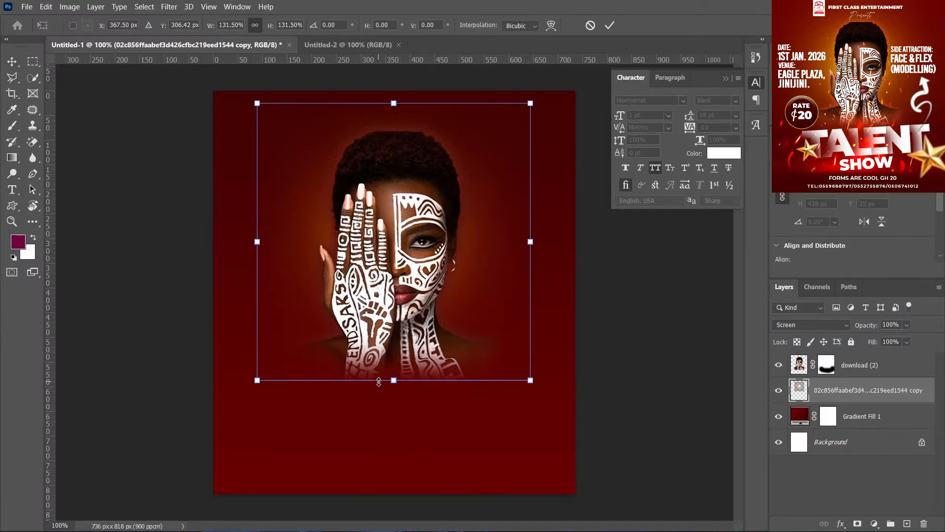
left_click_drag(463, 260, 467, 225)
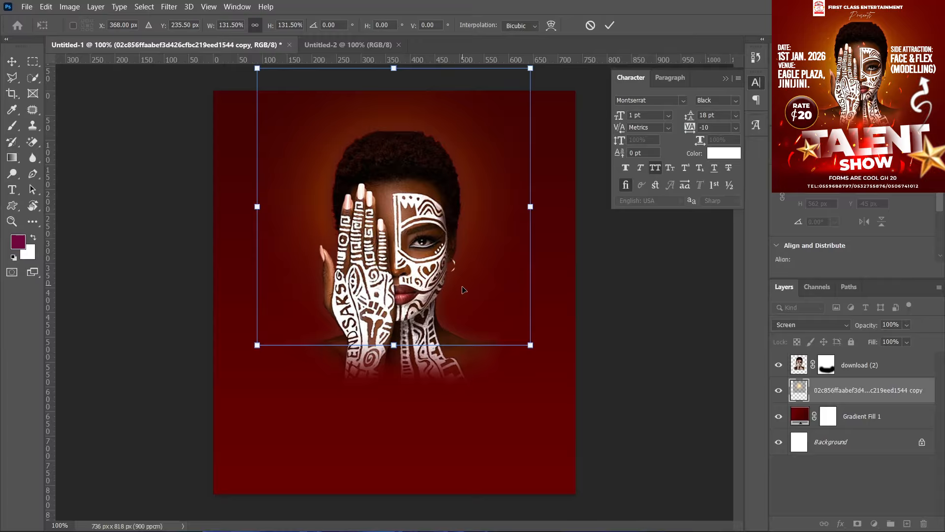
left_click(610, 25)
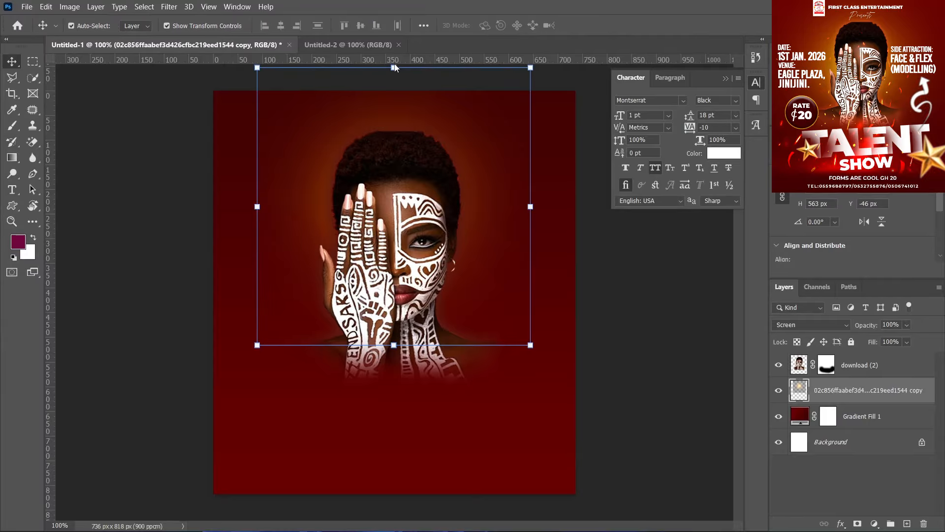
Step: Enlarge the glow again to about 626 px high and shift it slightly down, to about Y -74 px
left_click_drag(394, 69, 394, 37)
mouse_move(449, 141)
left_mouse_down()
mouse_move(466, 159)
mouse_move(455, 158)
left_mouse_up()
left_click(610, 26)
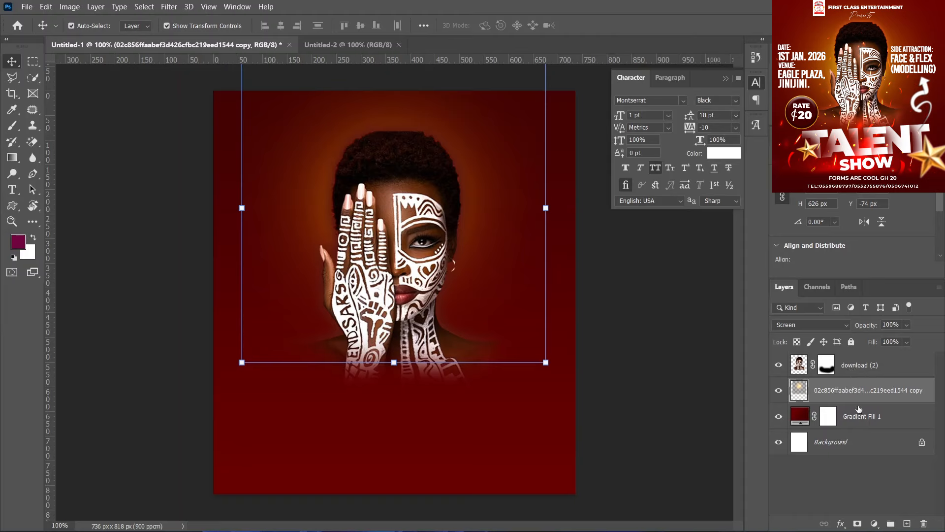
left_click(858, 419)
left_click(864, 365, "shift")
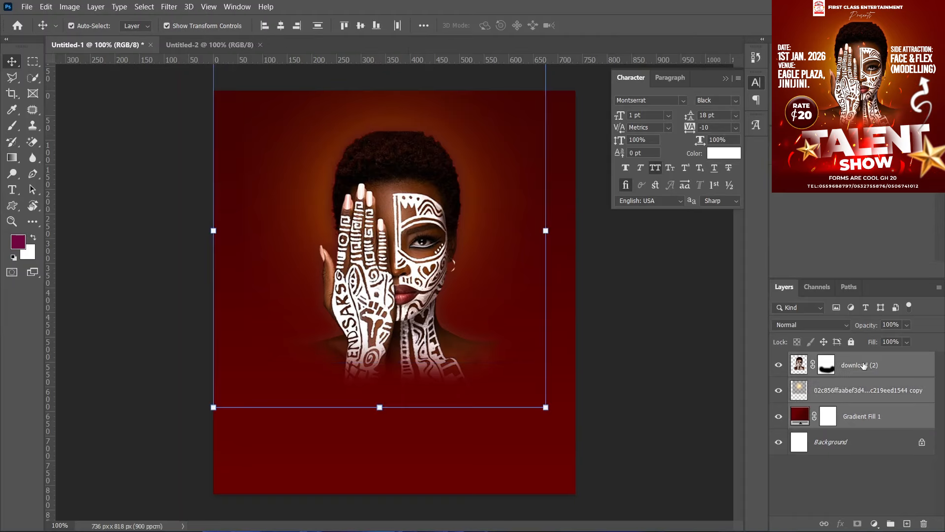
left_click(864, 424)
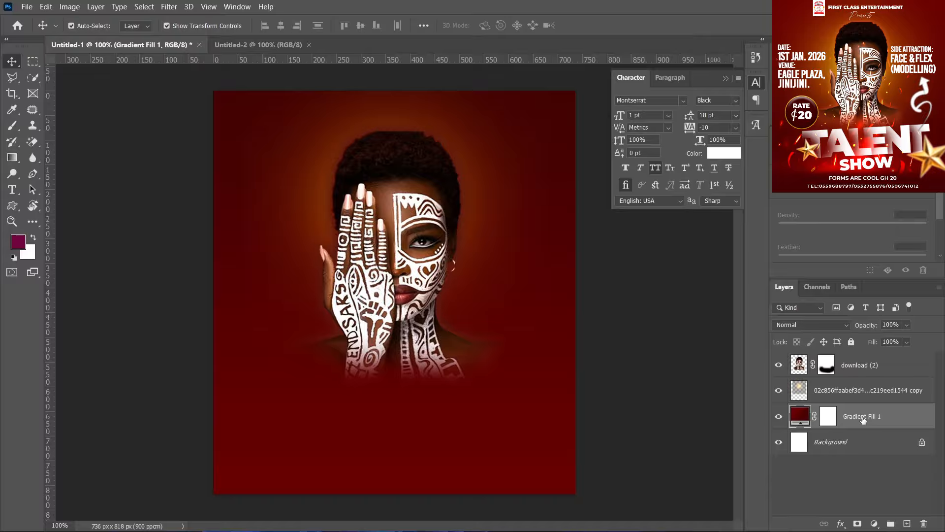
left_click(853, 365, "shift")
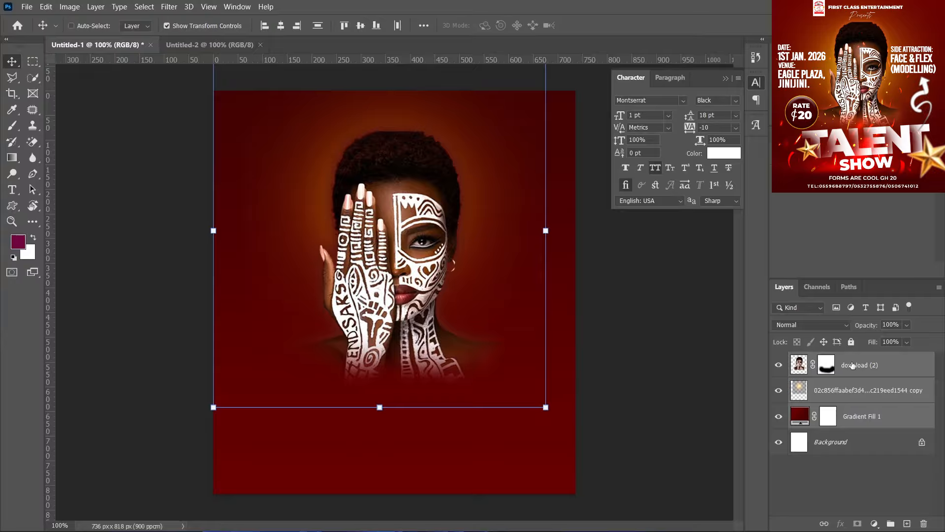
key("ctrl+g")
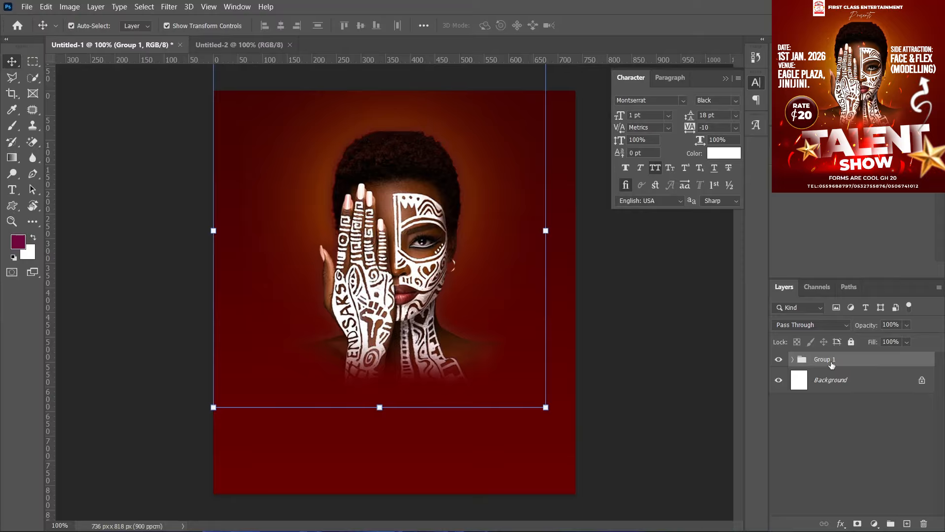
key("ctrl+shift+g")
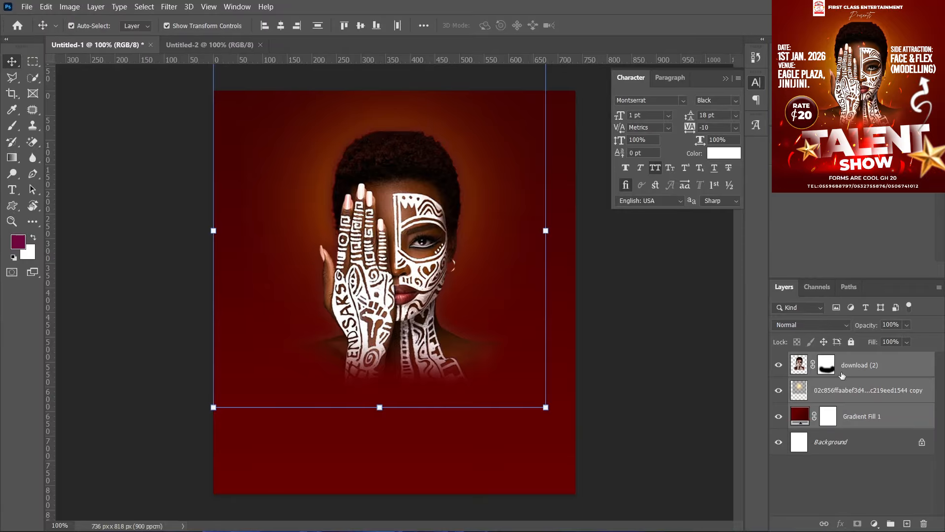
Step: Group the portrait, glow and gradient fill layers and name the group Background
left_click(857, 418)
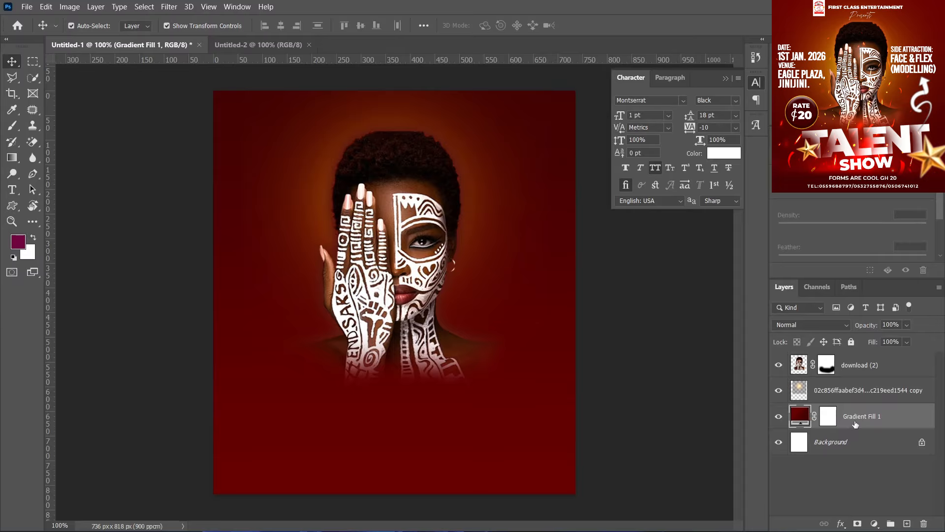
left_click(857, 370, "ctrl")
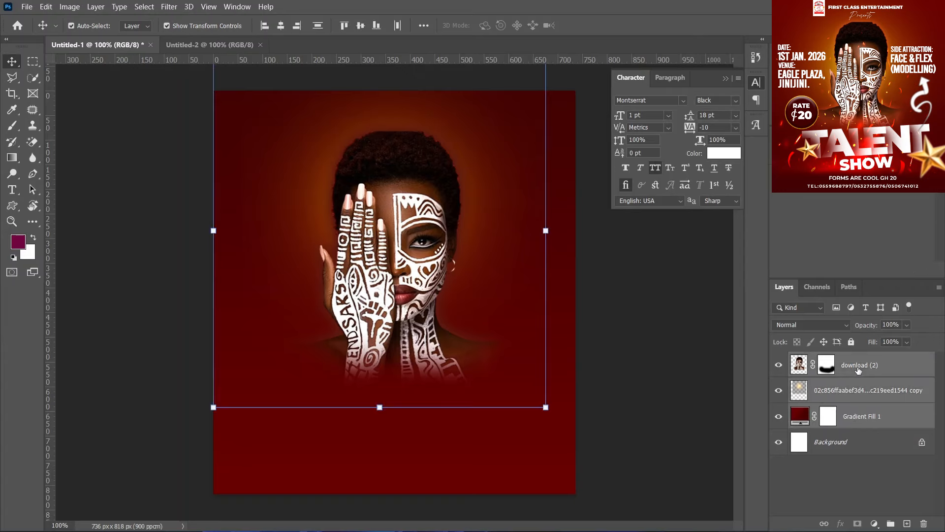
left_click(891, 524)
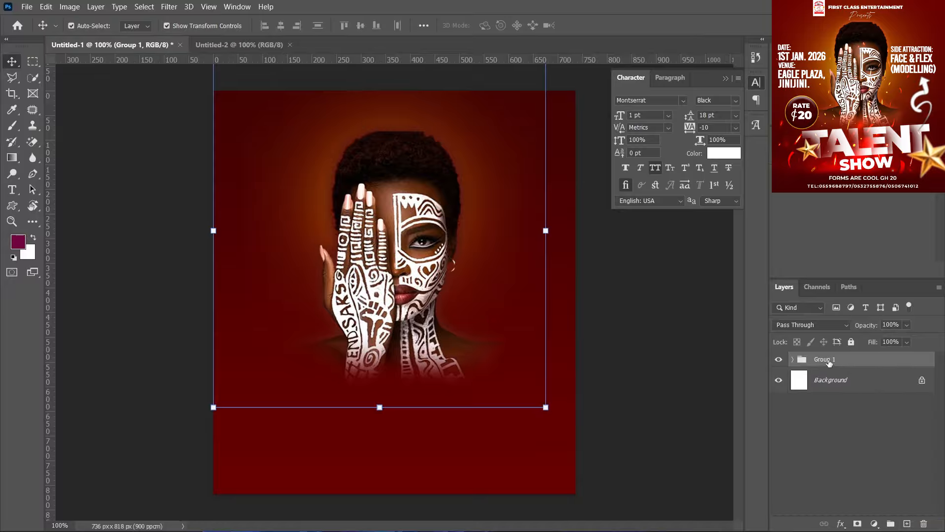
double_click(824, 360)
type("Background")
key("Return")
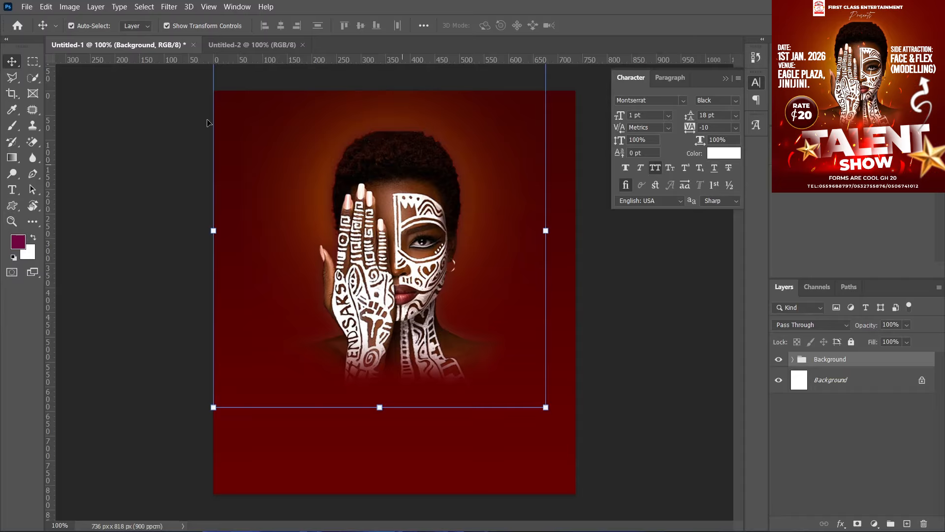
Step: Add the white Montserrat Black heading FIRST CLASS ENTERTAINMENT and position it above the woman's head
left_click(11, 190)
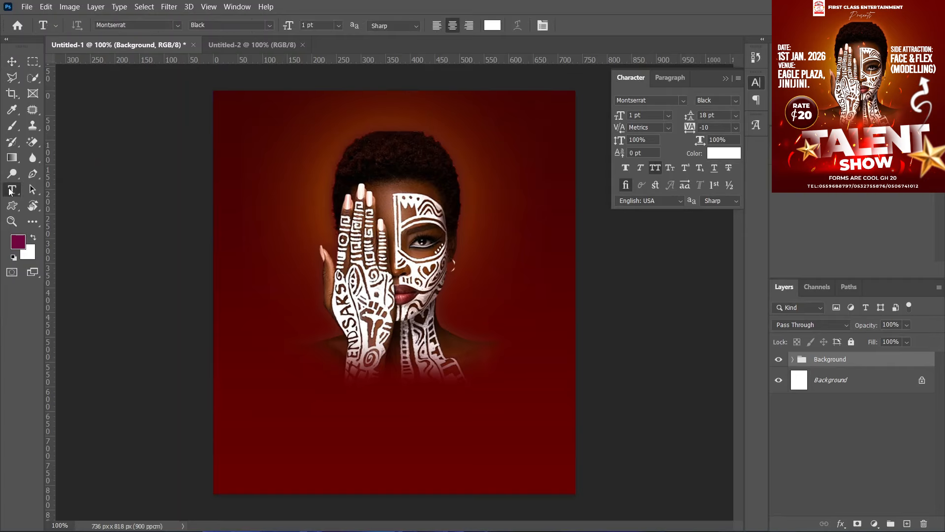
left_click(324, 118)
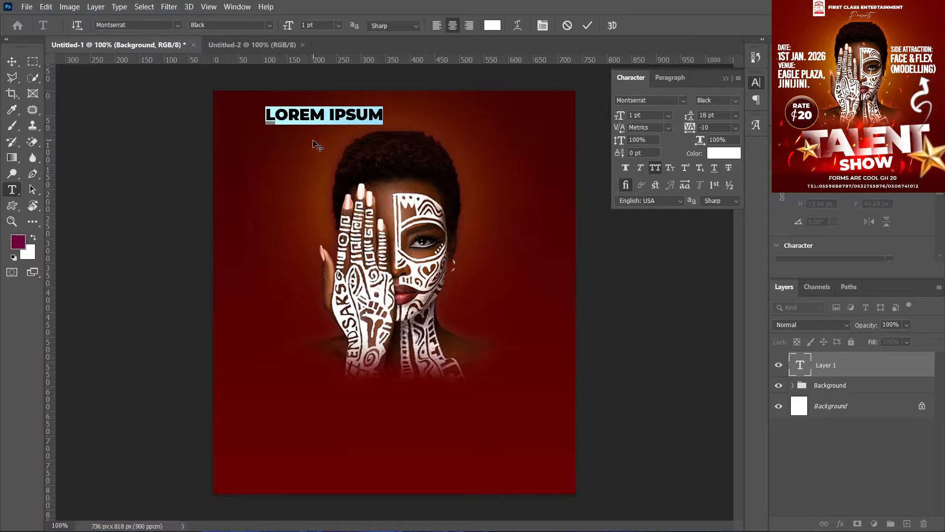
type("FIRST ")
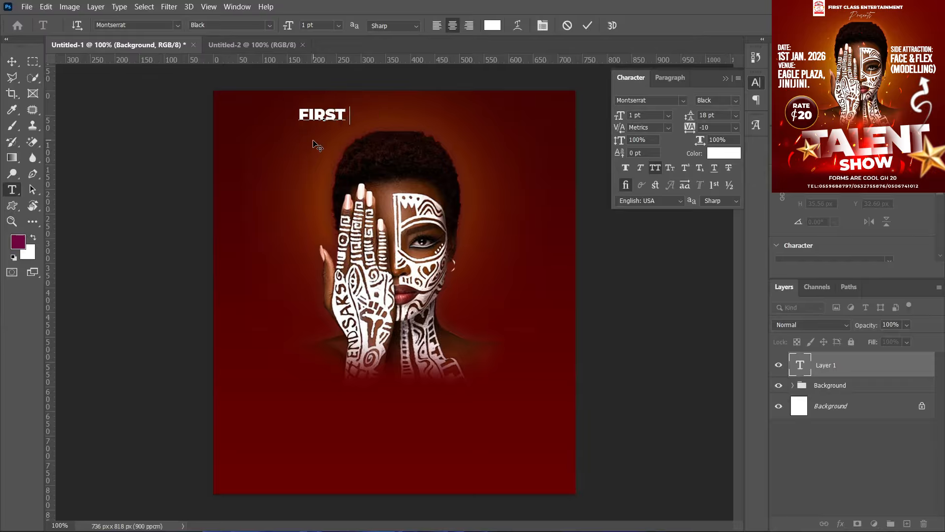
type("CLASS")
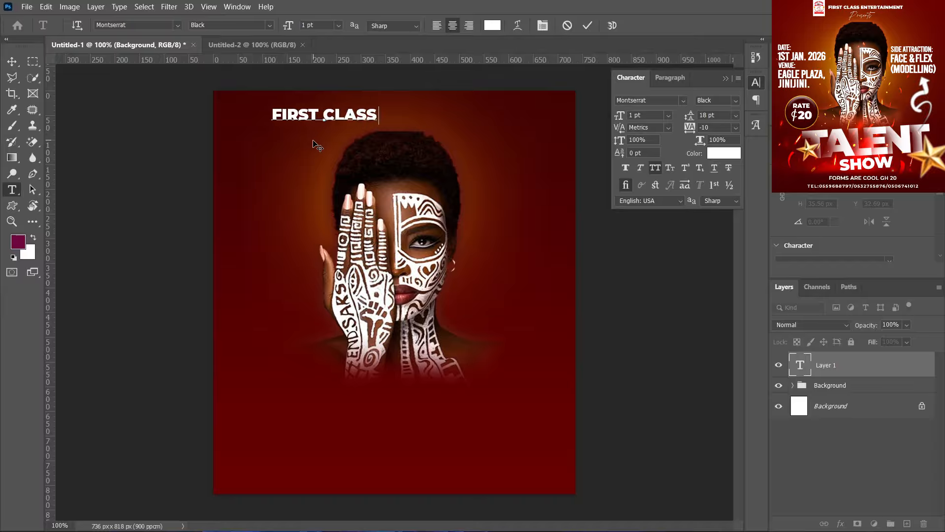
type(" ENTER")
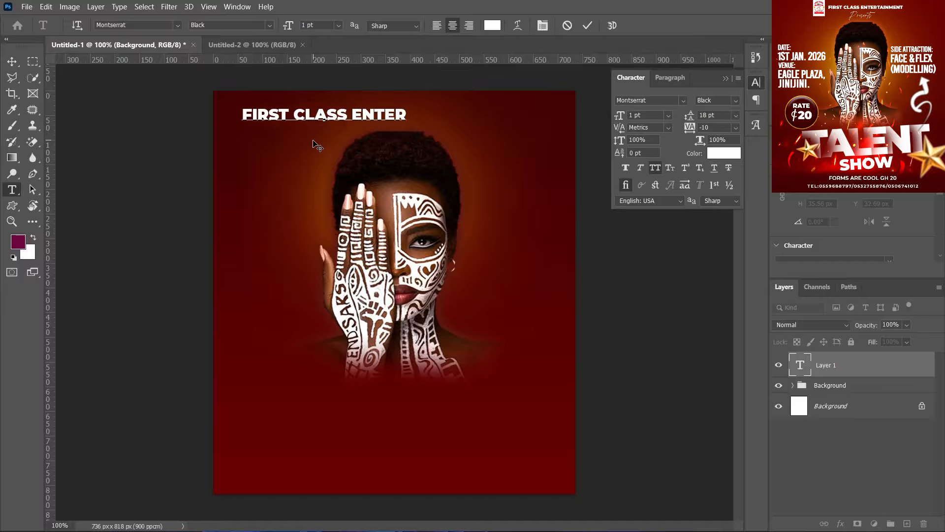
type("TAIN")
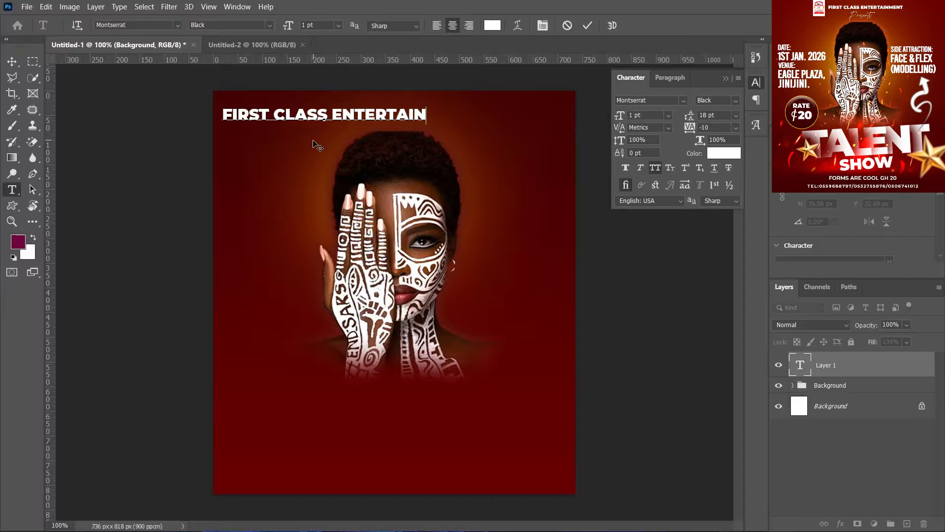
type("MENT")
left_click_drag(311, 146, 386, 142)
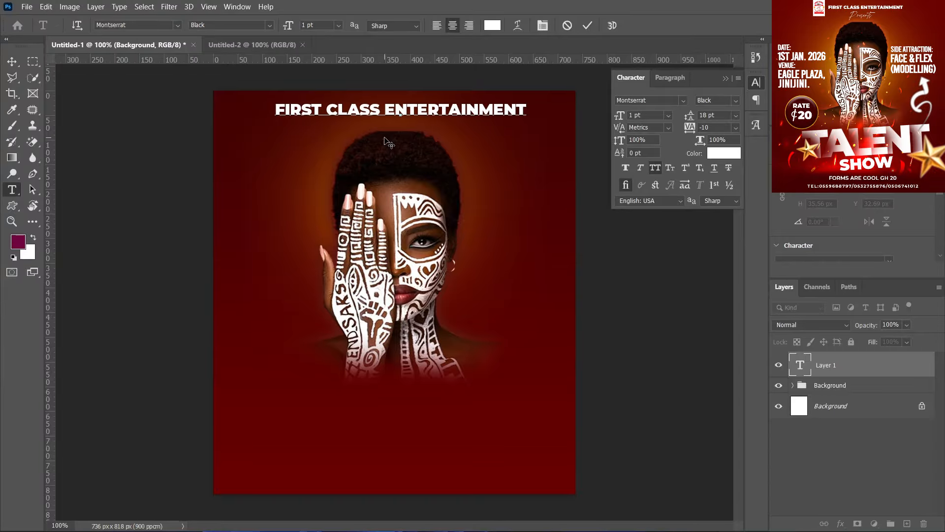
Step: Commit the heading text and set its font to Montserrat Black after previewing other typefaces
left_click(587, 27)
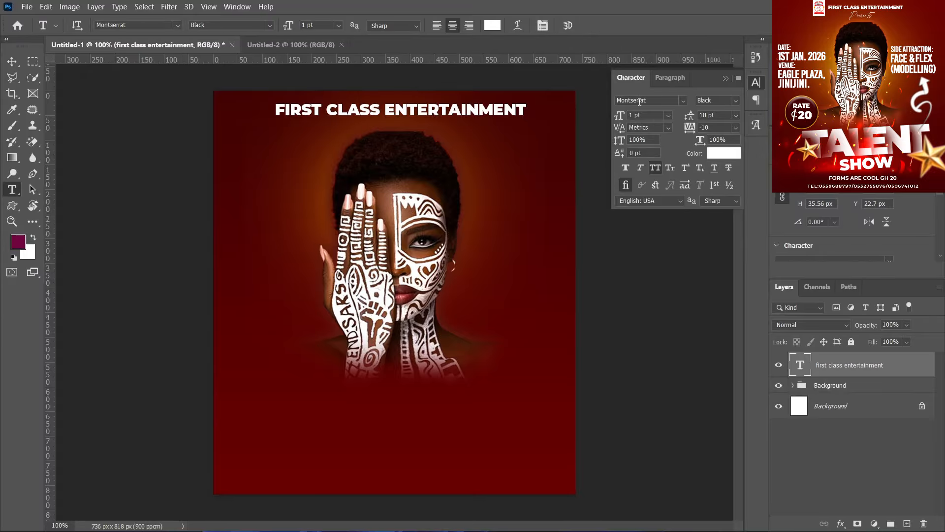
left_click(684, 99)
key("Return")
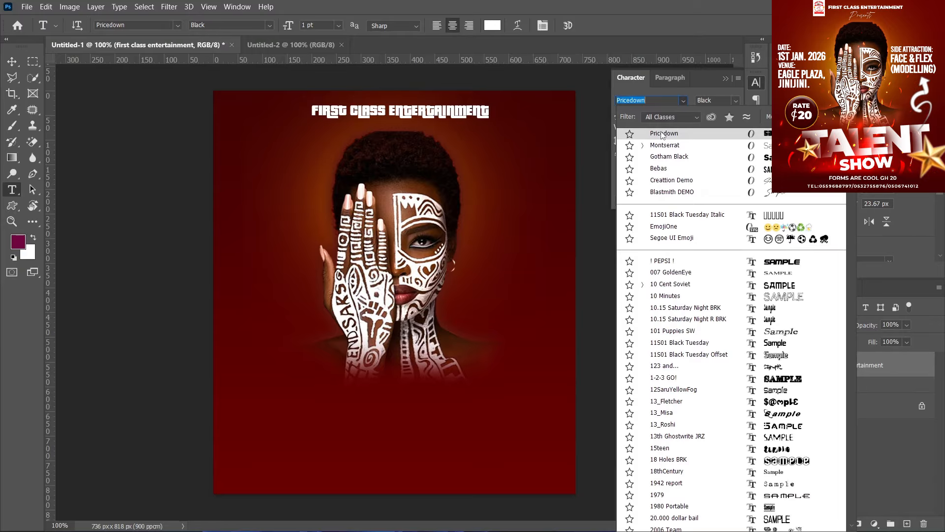
scroll(662, 135, "up", 2)
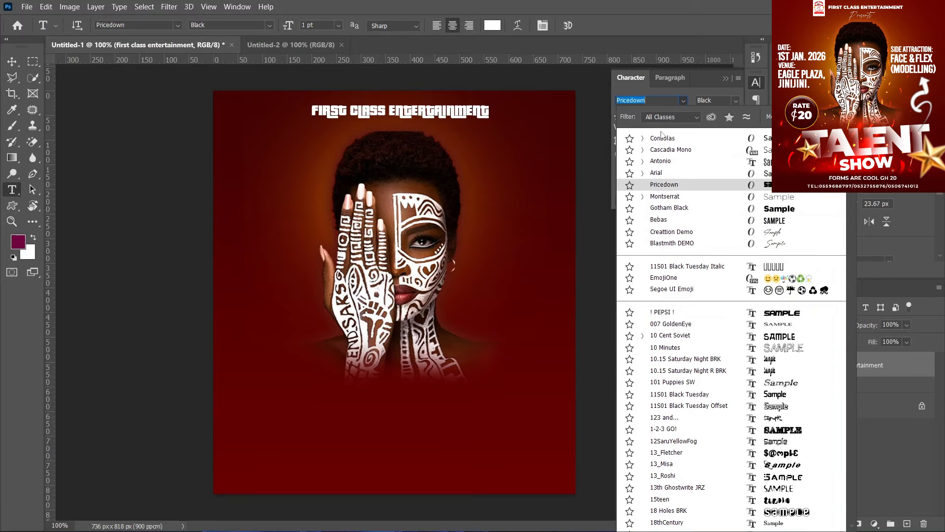
left_click(666, 196)
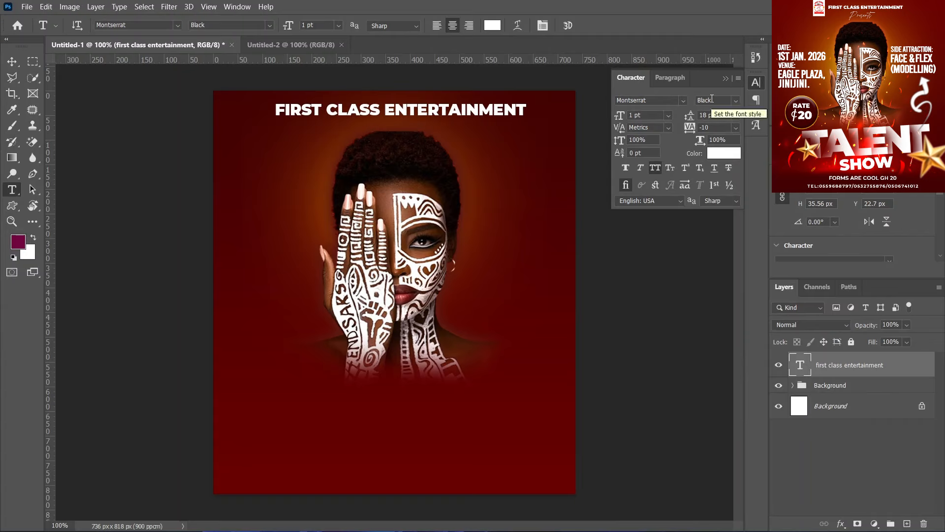
Step: Scale the FIRST CLASS ENTERTAINMENT heading to about 63.5%, keeping it above the woman's head
left_click(12, 61)
left_click(401, 100)
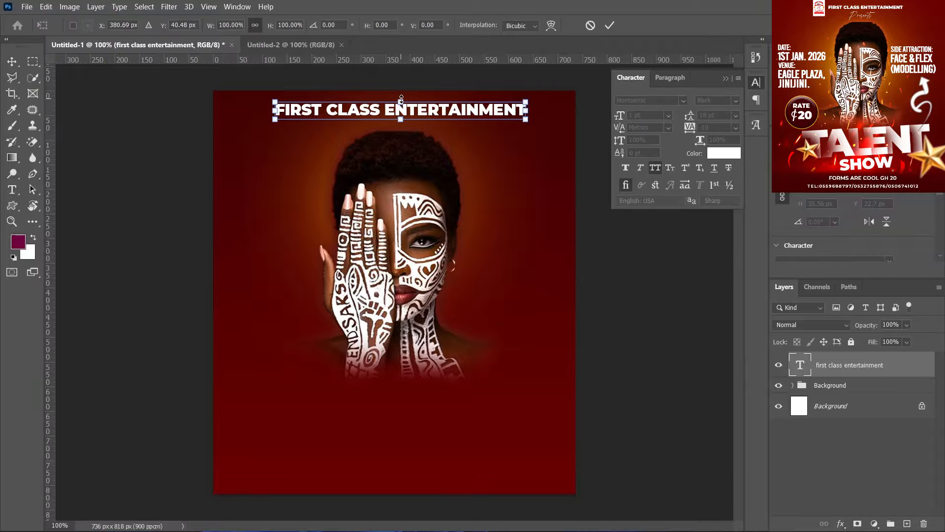
left_click_drag(402, 99, 407, 114)
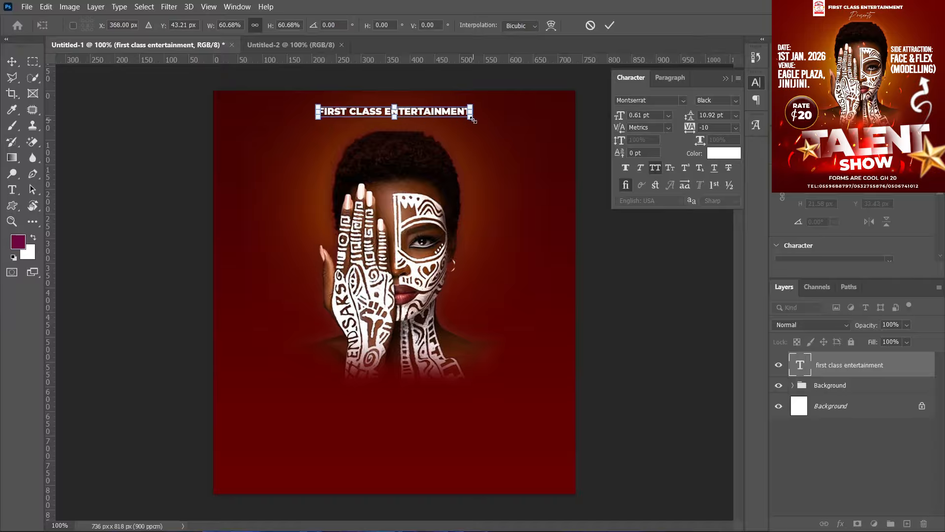
mouse_move(473, 119)
left_mouse_down()
mouse_move(485, 111)
mouse_move(480, 117)
left_mouse_up()
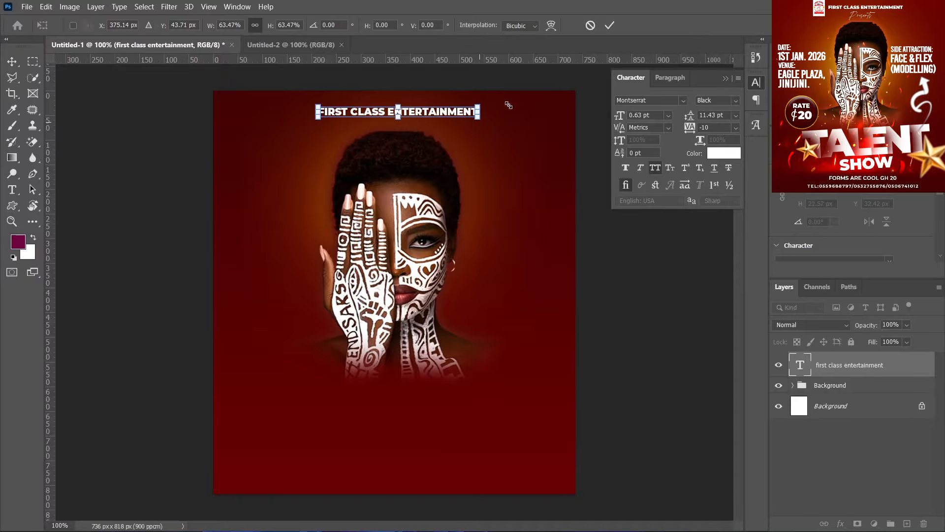
left_click(610, 26)
Step: Move the portrait down to Y 97 px and the glow to about Y -64 px, then collapse the Background group
left_click_drag(419, 190, 470, 205)
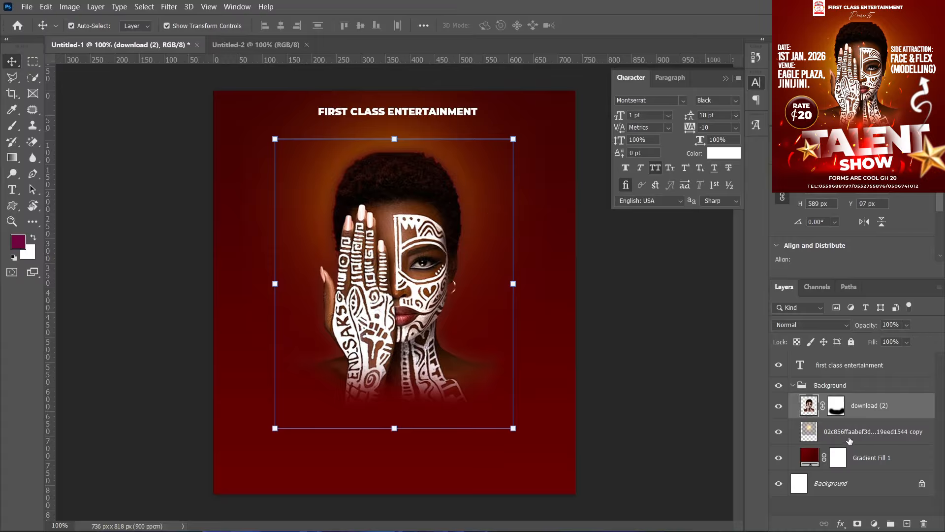
left_click(844, 437)
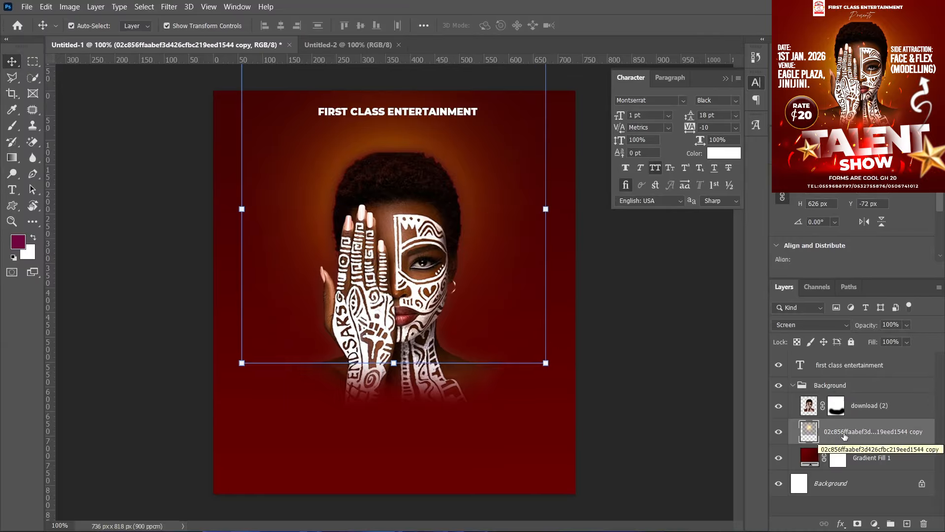
key("Down")
key("Down")
key("Down")
key("Down")
key("Down")
key("Down")
key("Down")
key("Down")
key("Down")
key("Down")
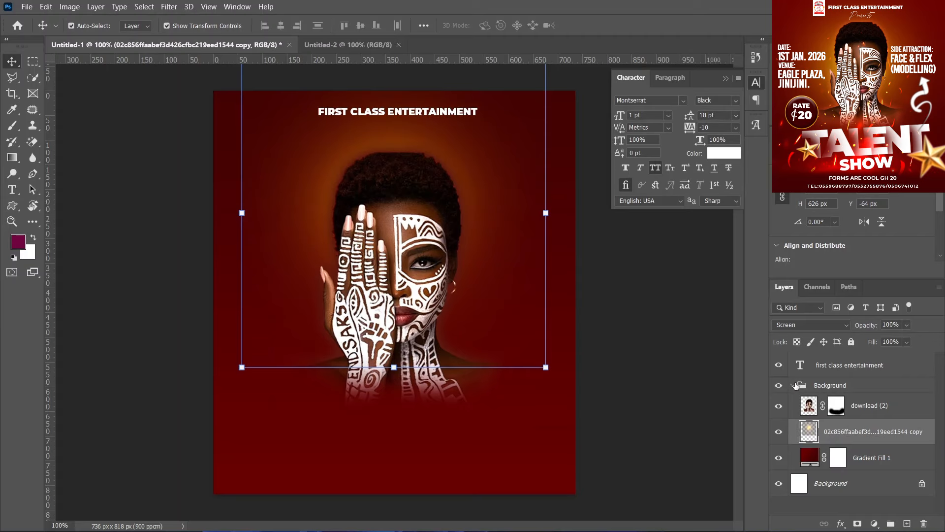
left_click(800, 386)
left_click(793, 385)
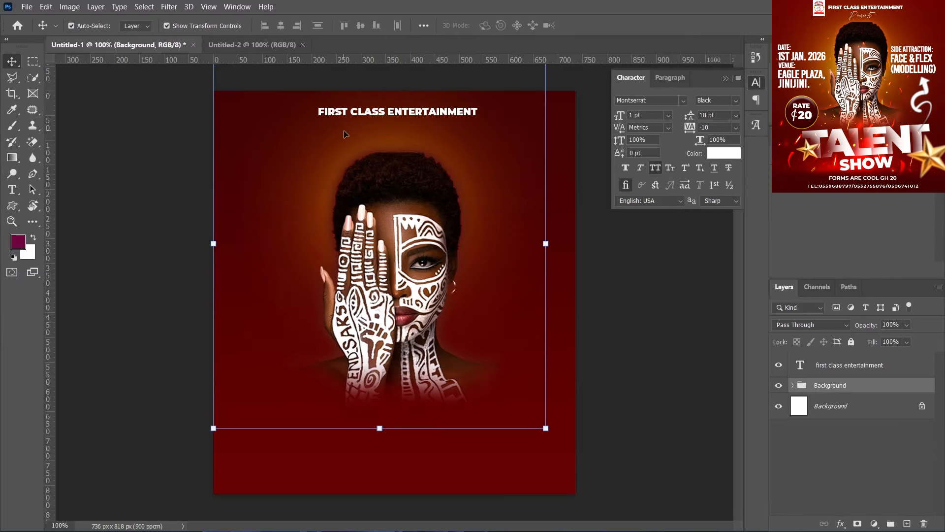
Step: Duplicate the FIRST CLASS ENTERTAINMENT heading directly beneath itself and replace the copy's text with presents
left_click_drag(396, 115, 395, 129)
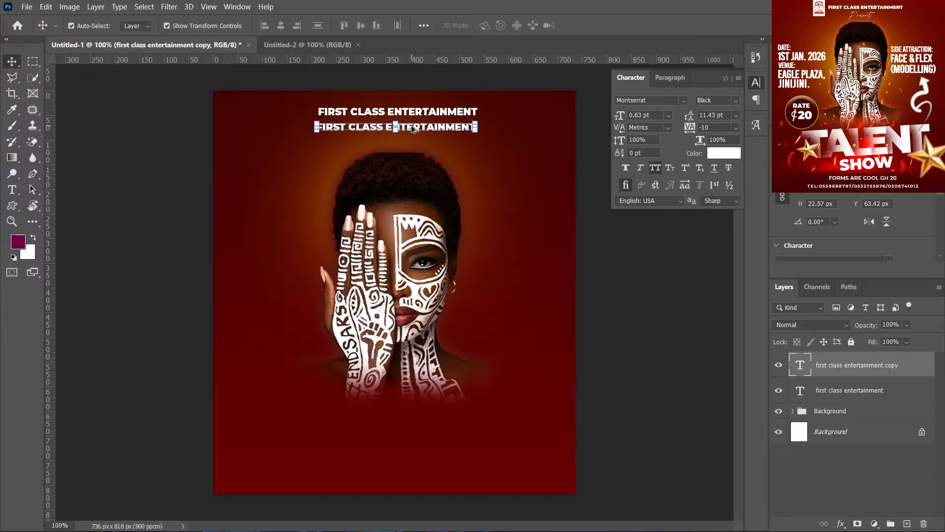
mouse_move(412, 129)
left_mouse_down()
mouse_move(407, 311)
mouse_move(416, 144)
left_mouse_up()
key("ctrl+z")
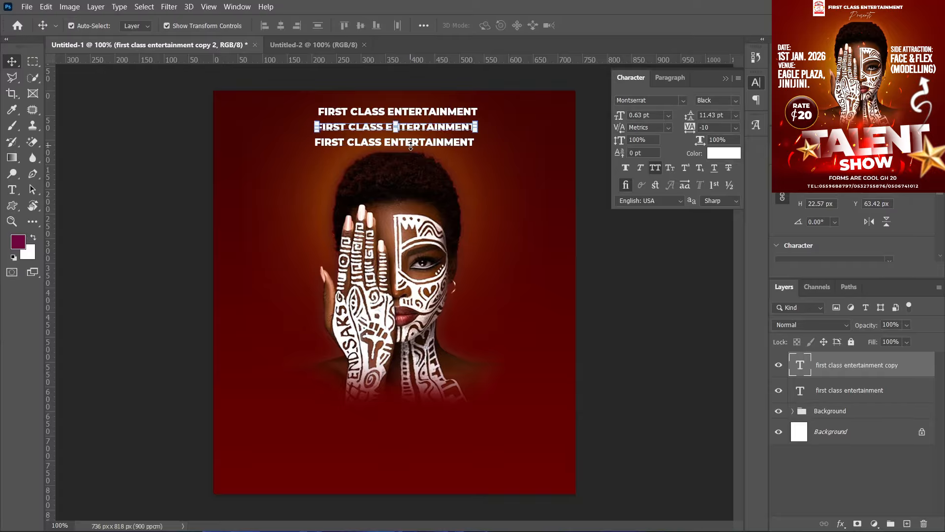
double_click(414, 127)
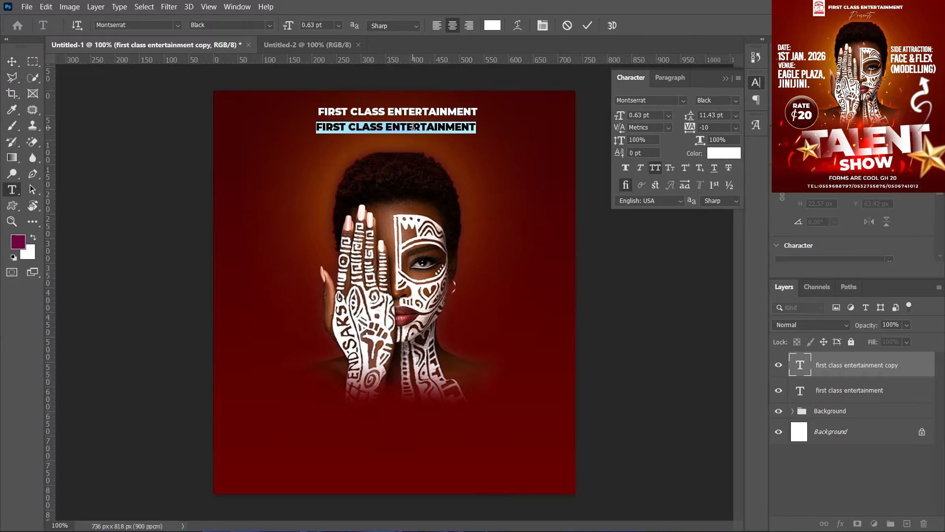
type("pre")
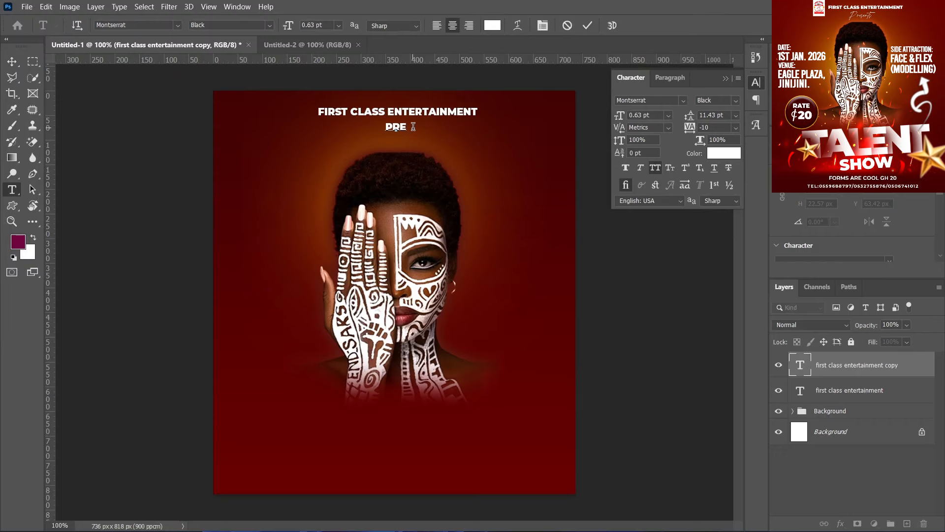
type("sents")
Step: Turn off all caps for the presents text and set its font to Creattion Demo Regular
key("ctrl+a")
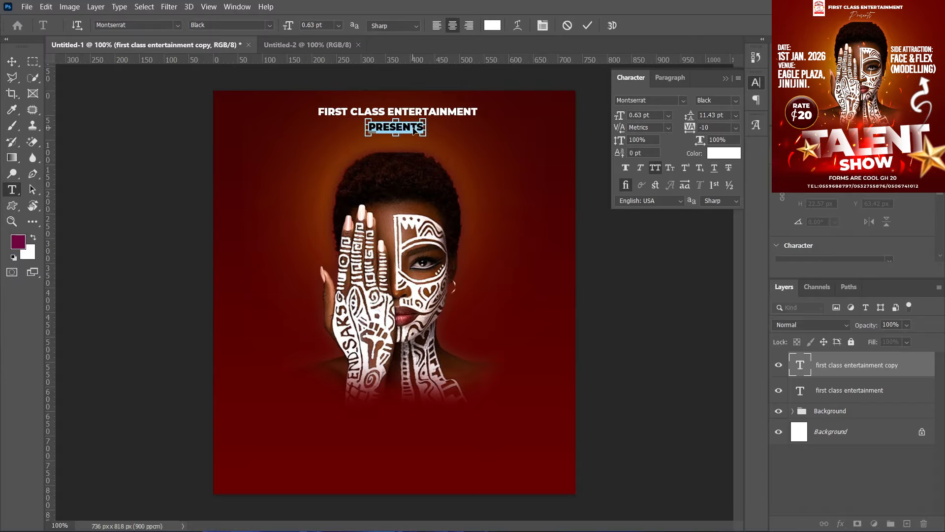
left_click(653, 172)
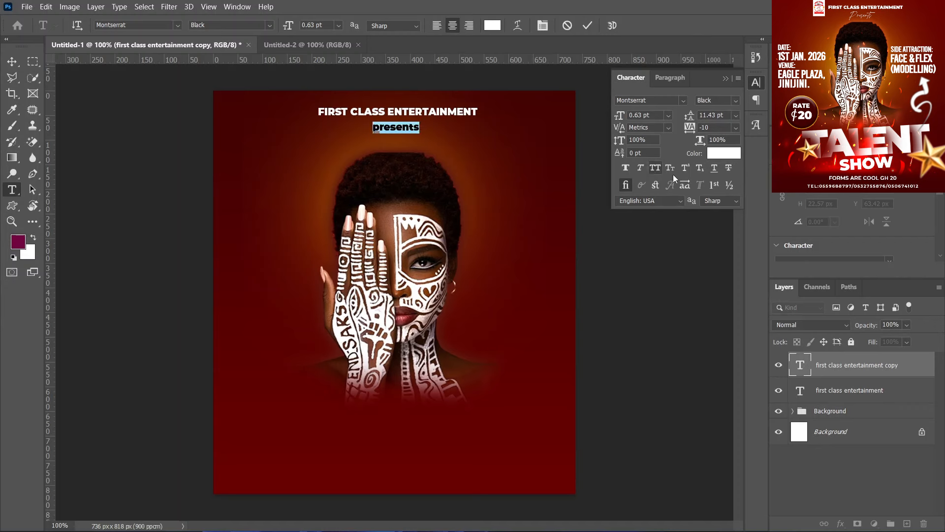
left_click(682, 101)
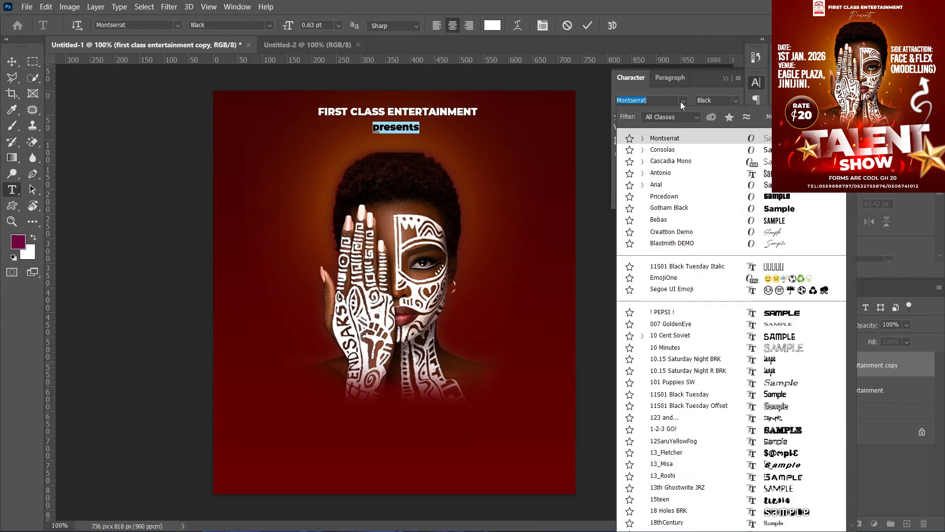
left_click(678, 231)
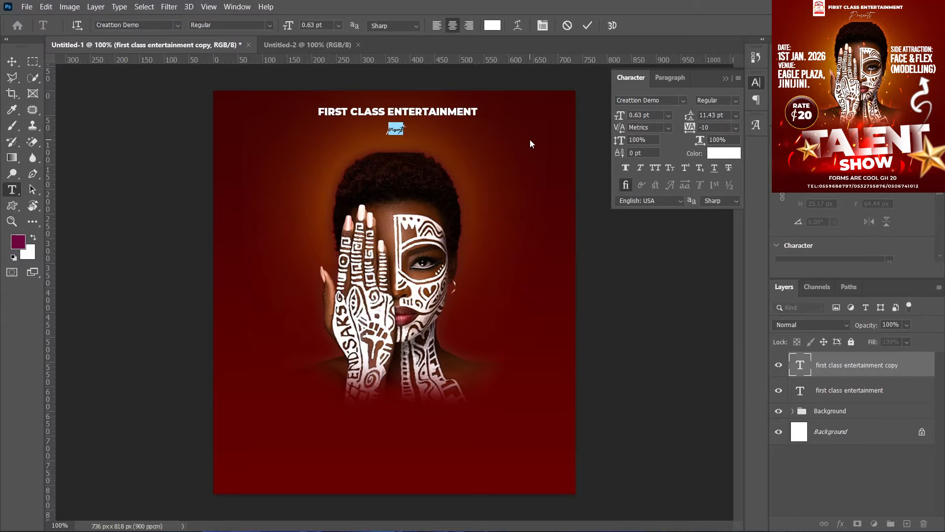
left_click(12, 61)
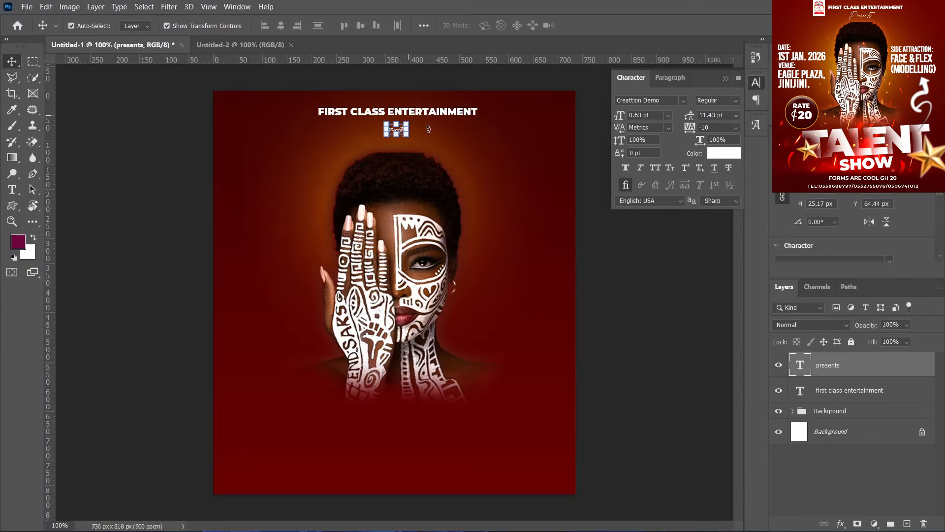
Step: Scale the presents text to about 180% and set its font to Blastmith DEMO
left_click(406, 137)
mouse_move(406, 136)
left_mouse_down()
mouse_move(424, 147)
mouse_move(406, 131)
left_mouse_up()
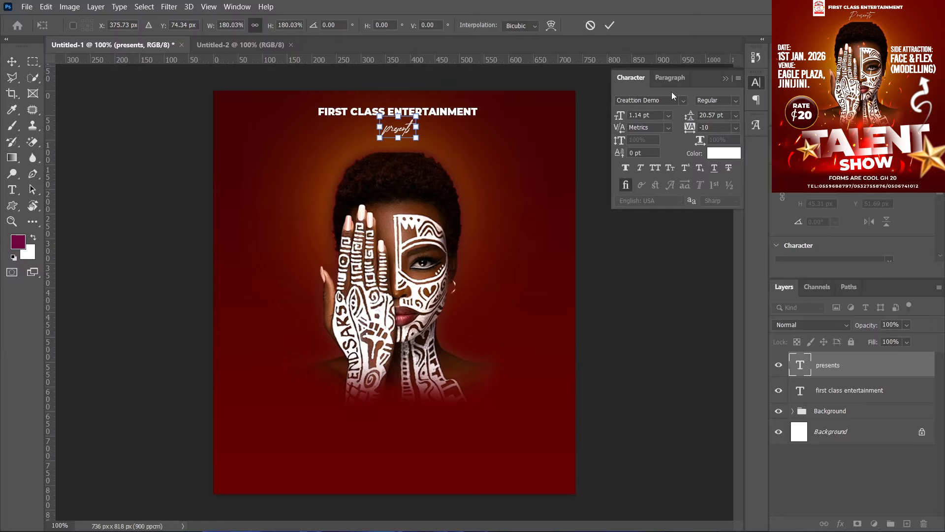
left_click(606, 29)
left_click(685, 100)
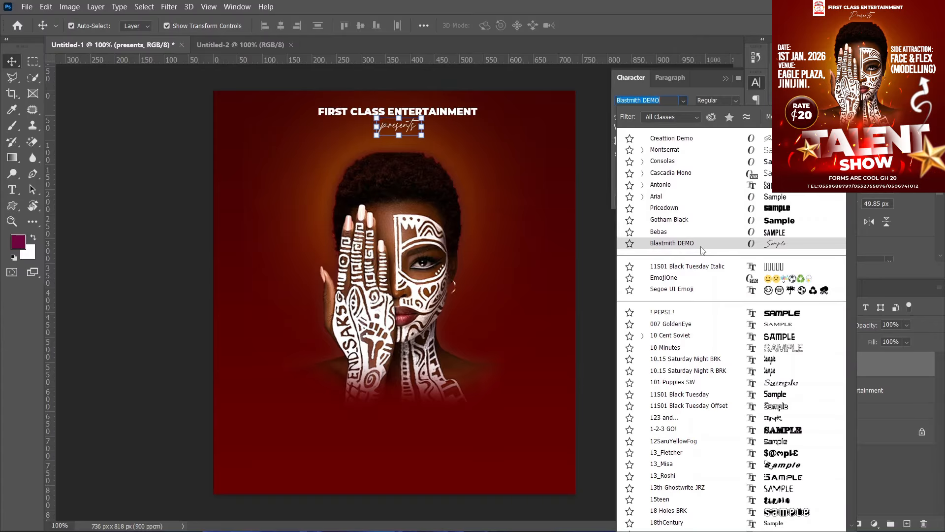
left_click(701, 247)
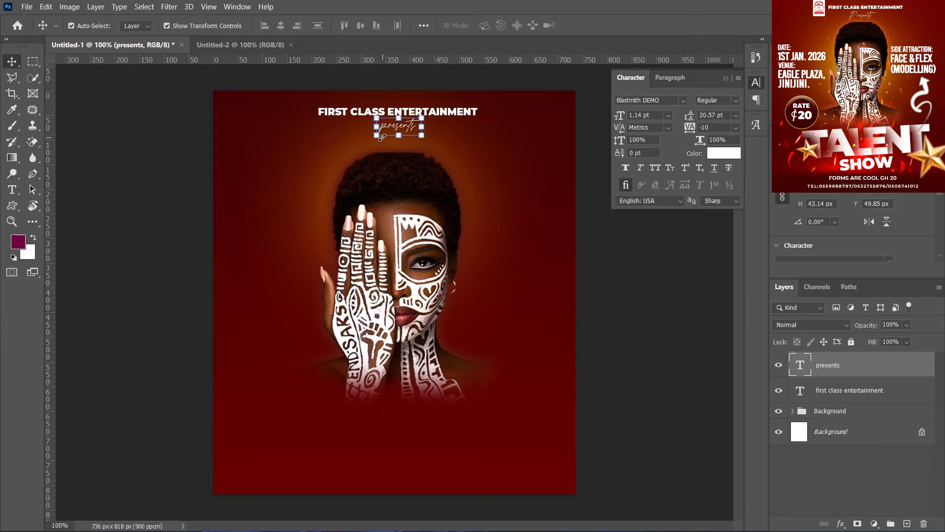
Step: Enlarge the presents text to about 109% and position it beneath the heading at about Y 63 px
left_click_drag(407, 127, 394, 142)
key("ctrl+t")
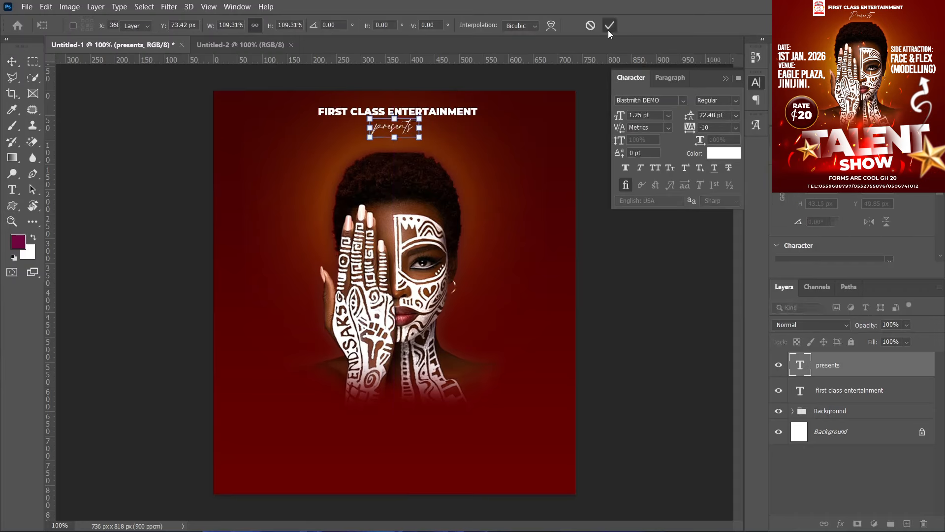
left_click(608, 31)
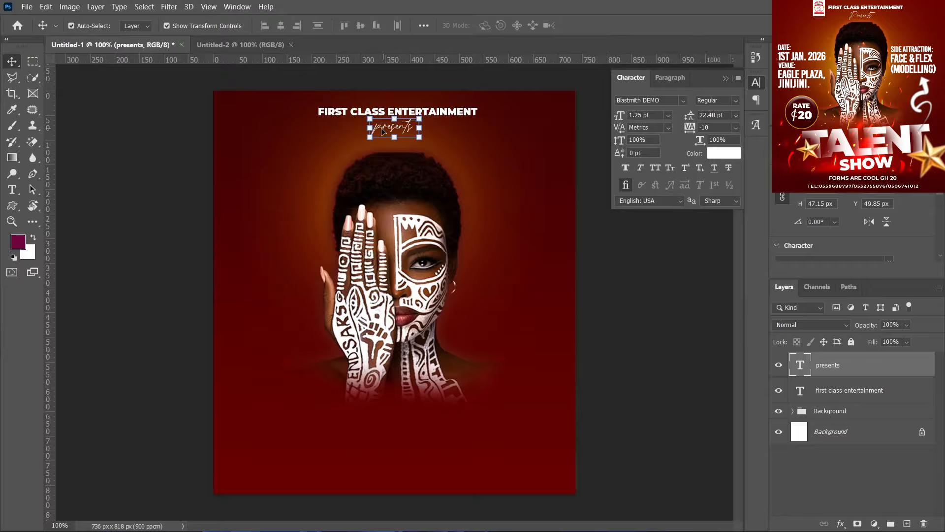
left_click_drag(392, 127, 393, 136)
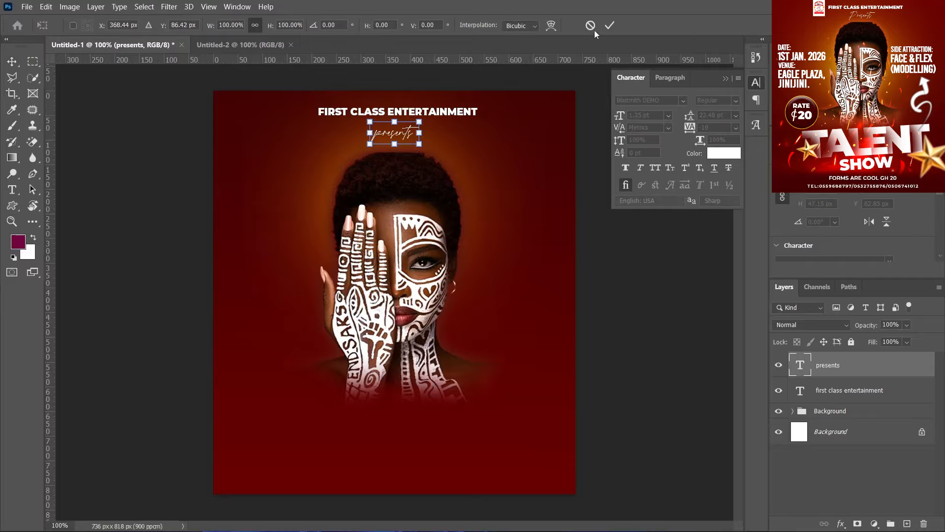
Step: Duplicate the FIRST CLASS ENTERTAINMENT heading to about Y 627 px below the portrait and replace the copy's text with the letter T
left_click(455, 115)
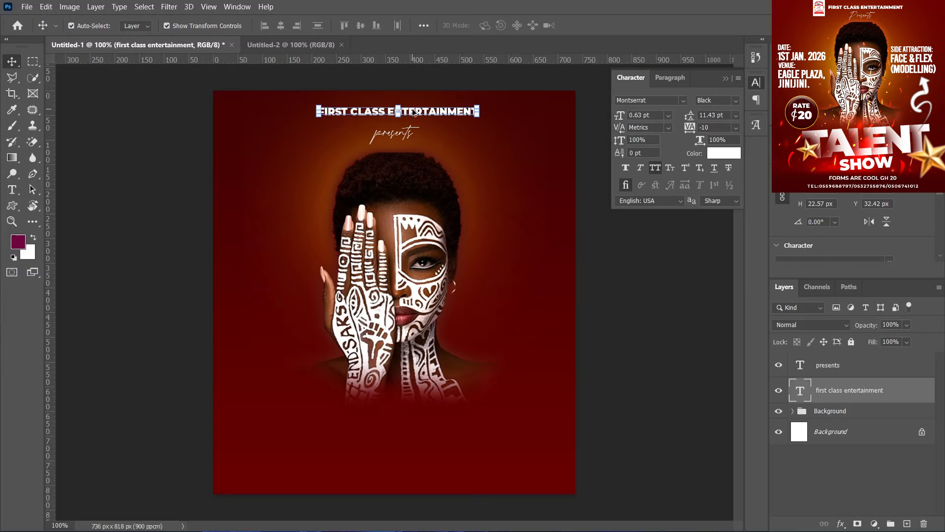
left_click_drag(415, 113, 415, 405)
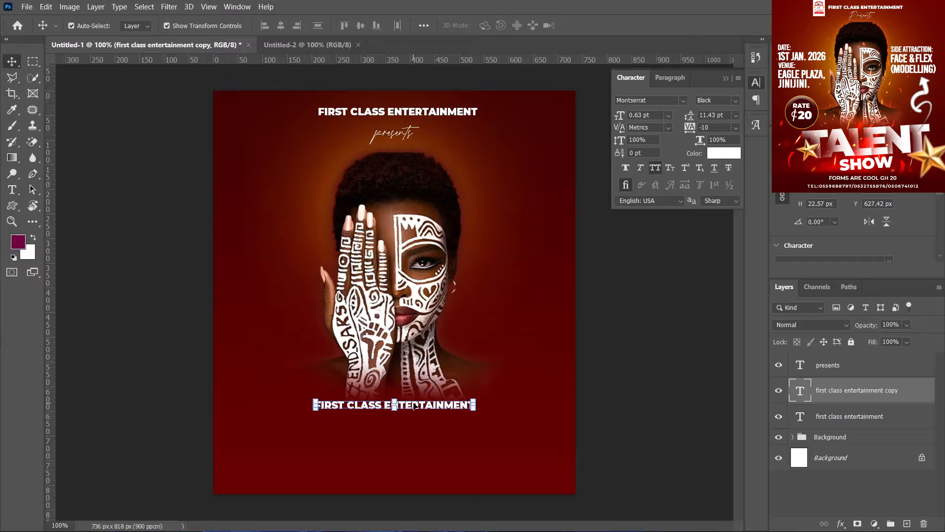
double_click(414, 405)
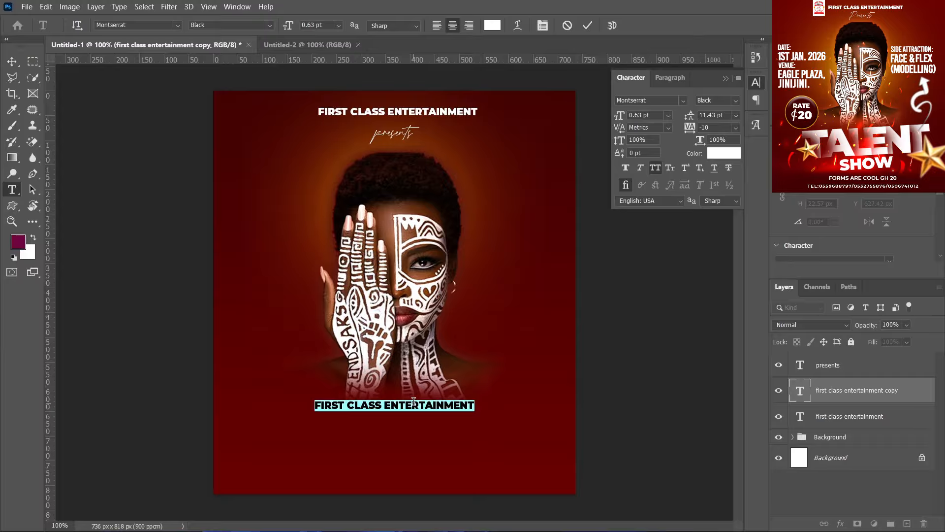
key("BackSpace")
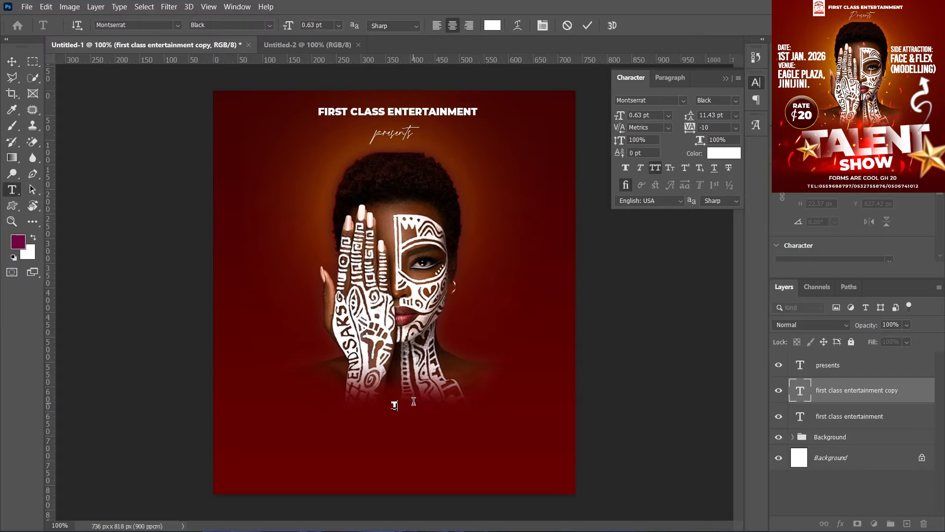
type("t")
left_click(12, 61)
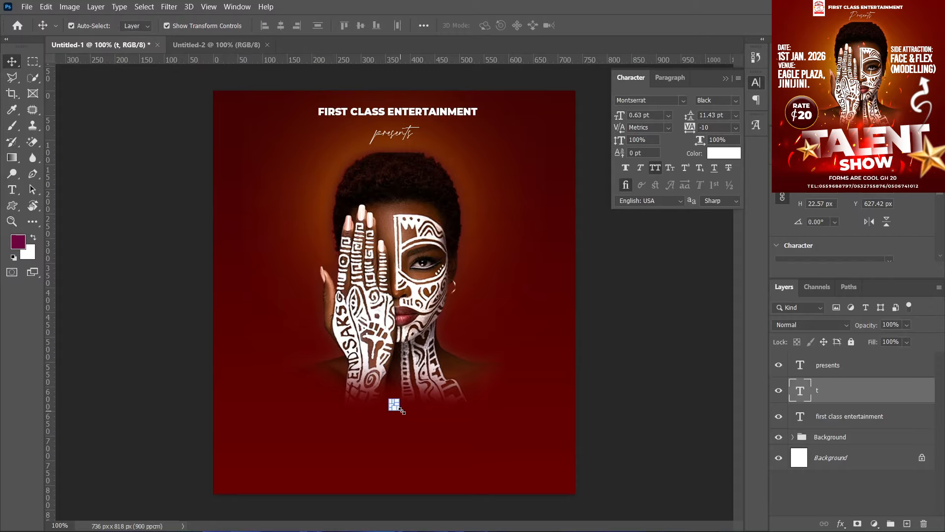
Step: Scale the letter T to about 817%, rotate it to about -7.52°, and place it below the portrait's painted hand
left_click(401, 411)
left_click_drag(402, 411, 448, 490)
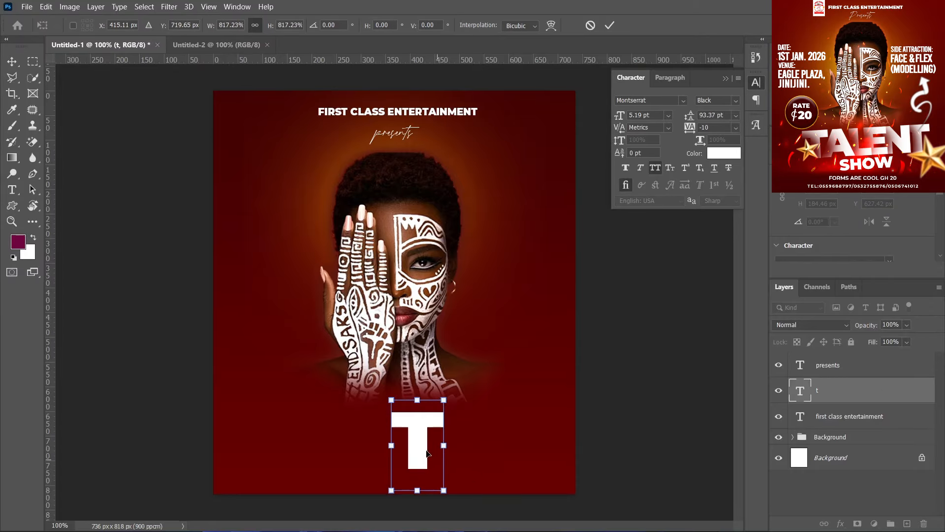
left_click_drag(416, 442, 344, 427)
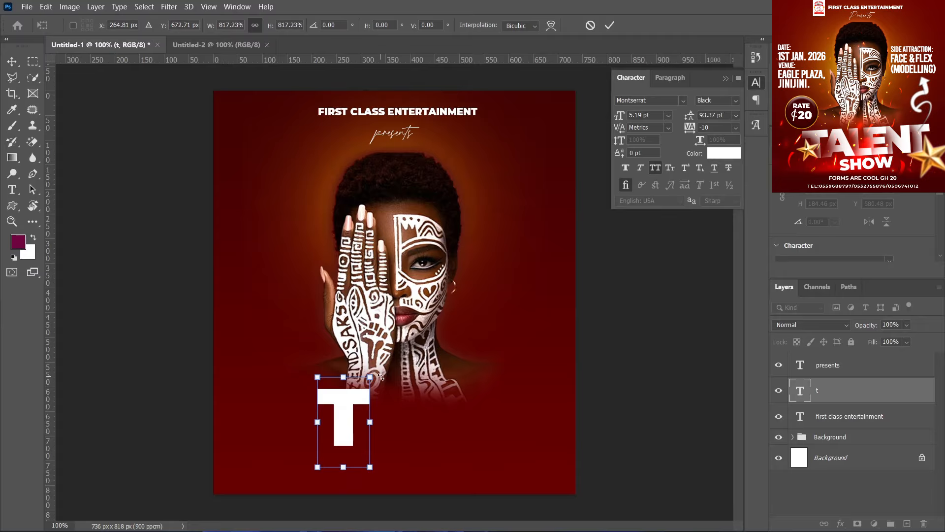
left_click_drag(381, 377, 377, 374)
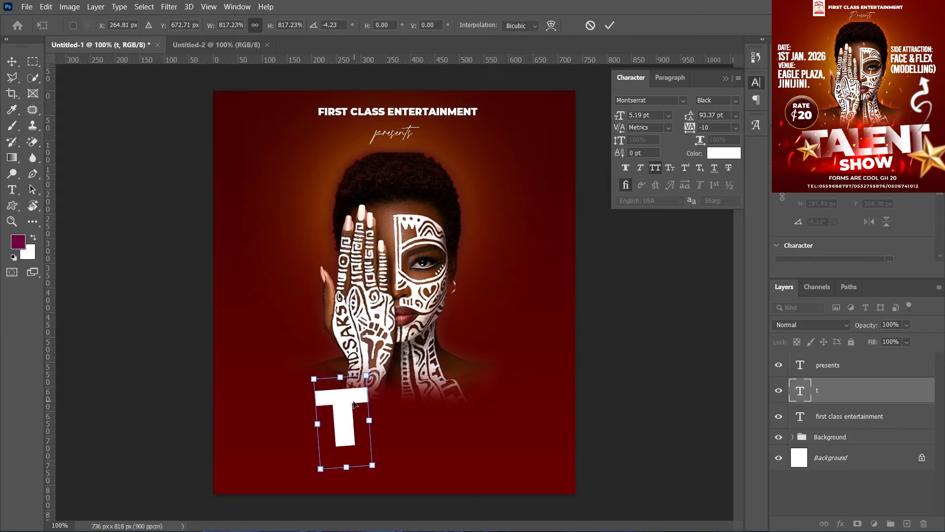
left_click_drag(354, 404, 343, 404)
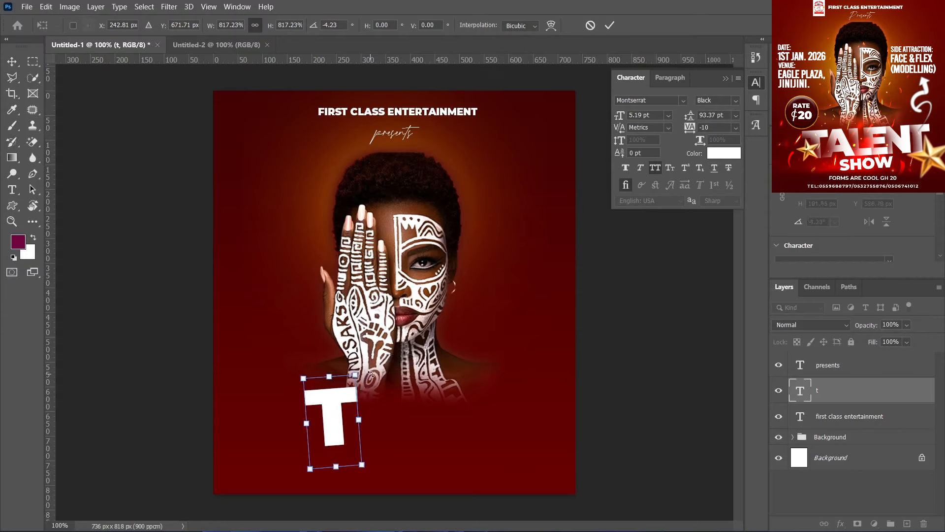
left_click_drag(371, 374, 367, 373)
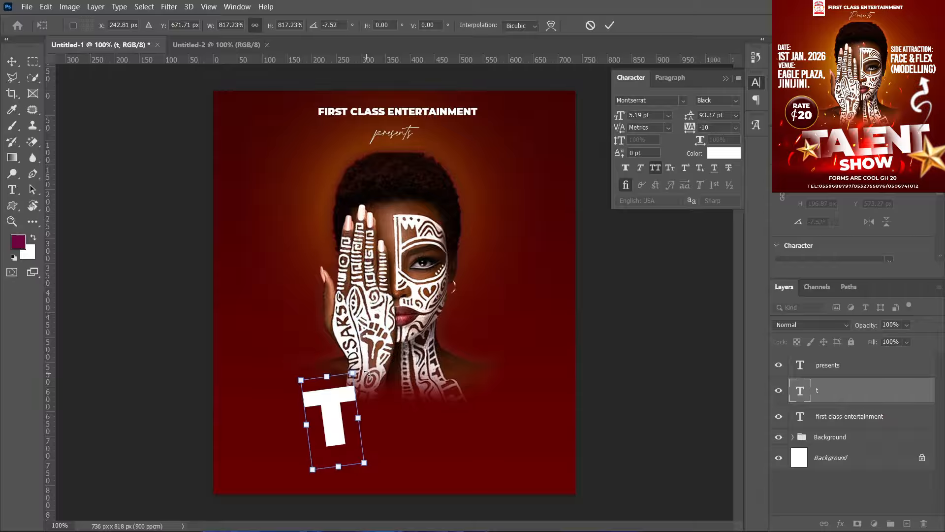
left_click(615, 28)
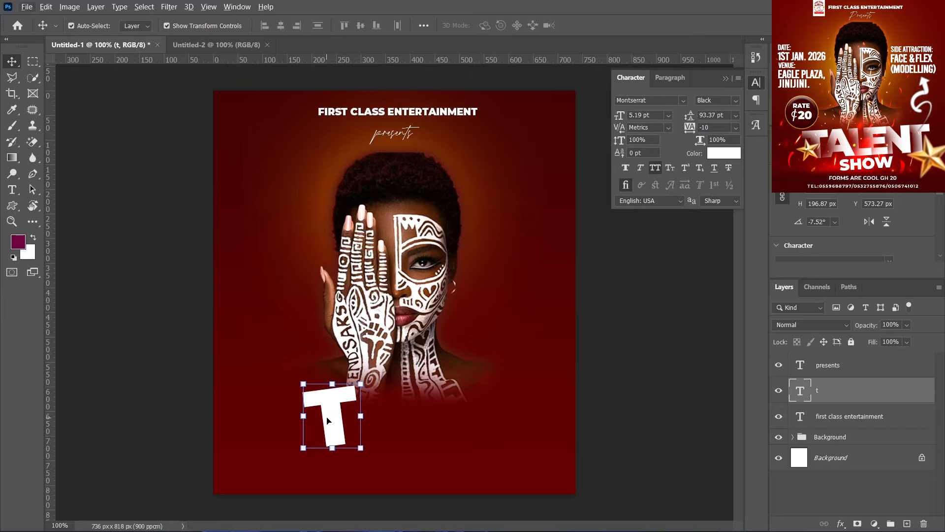
Step: Duplicate the tilted T beside itself, replace the copy's text with A, and position it snugly against the T
left_click_drag(331, 419, 366, 412)
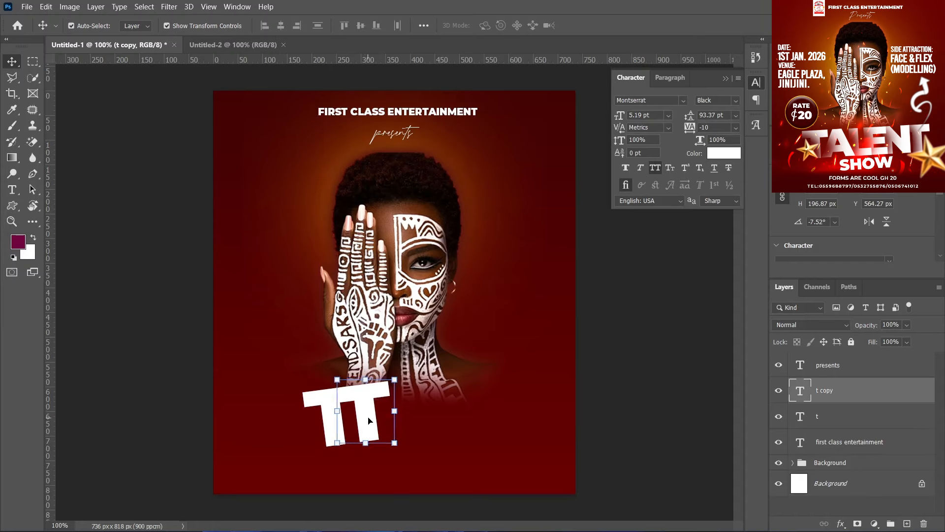
double_click(367, 414)
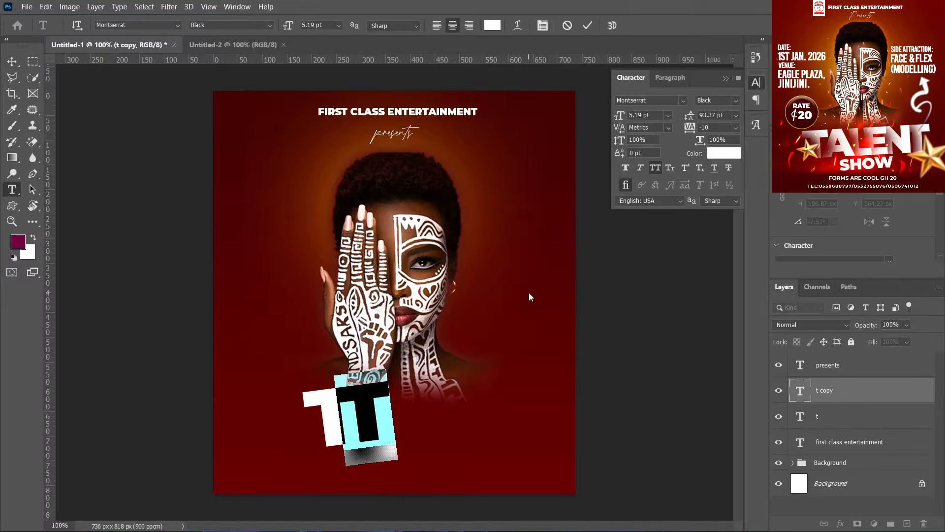
type("a")
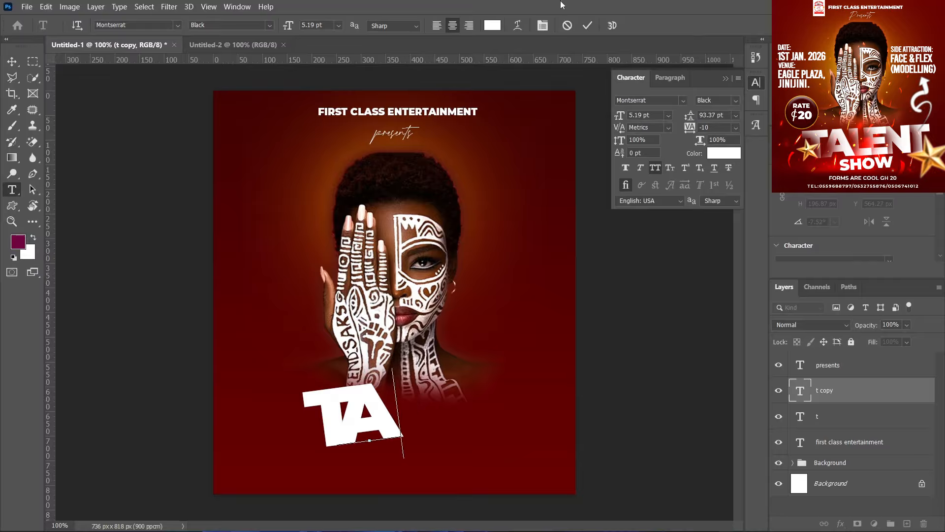
left_click(587, 26)
key("v")
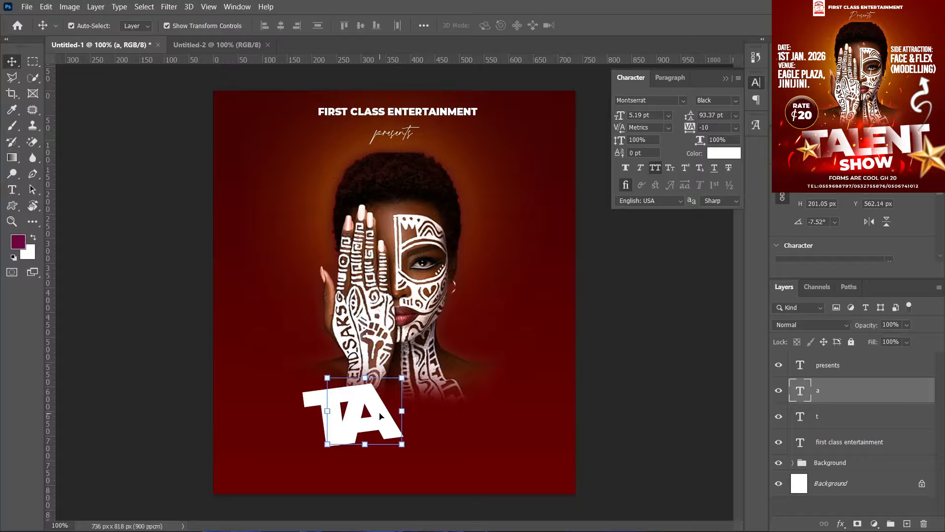
left_click_drag(380, 417, 389, 416)
Step: Duplicate the letter A up along the tilt, replace the copy's text with L, and fit it against the A
left_click_drag(387, 412, 414, 394)
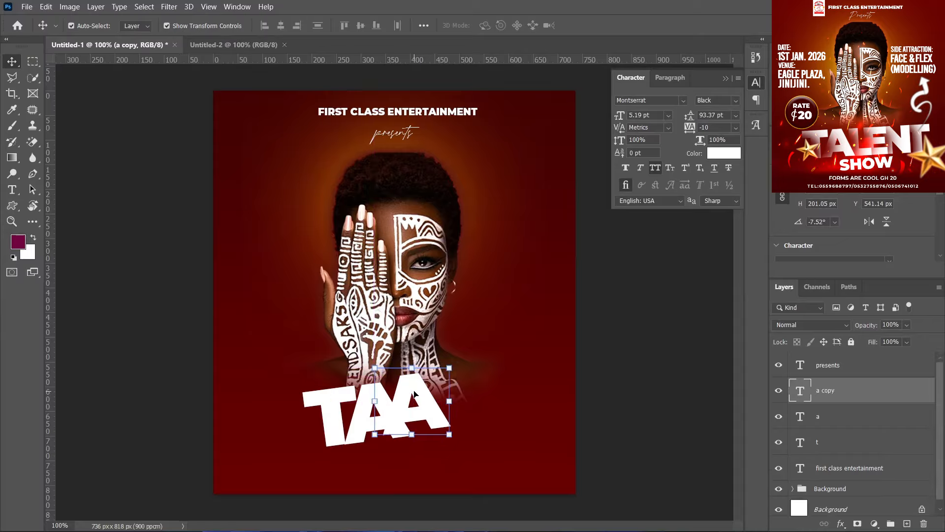
double_click(414, 390)
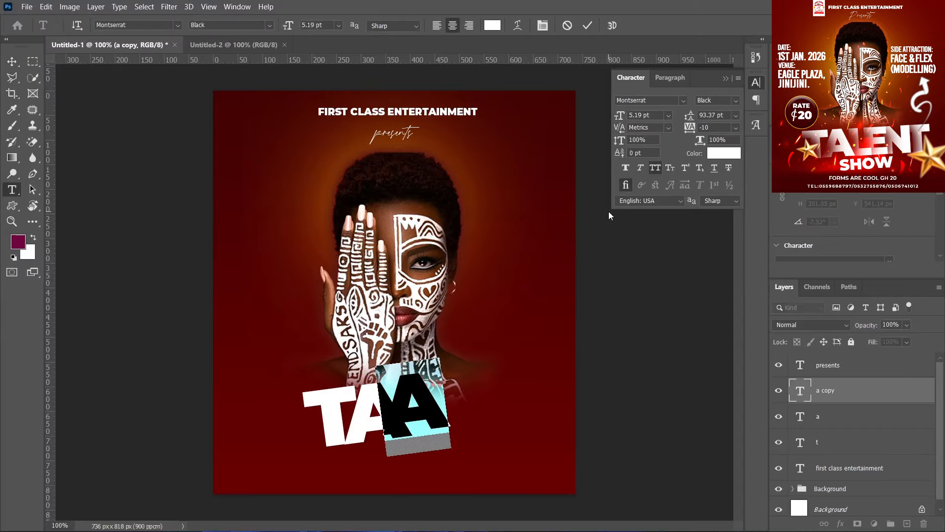
type("L")
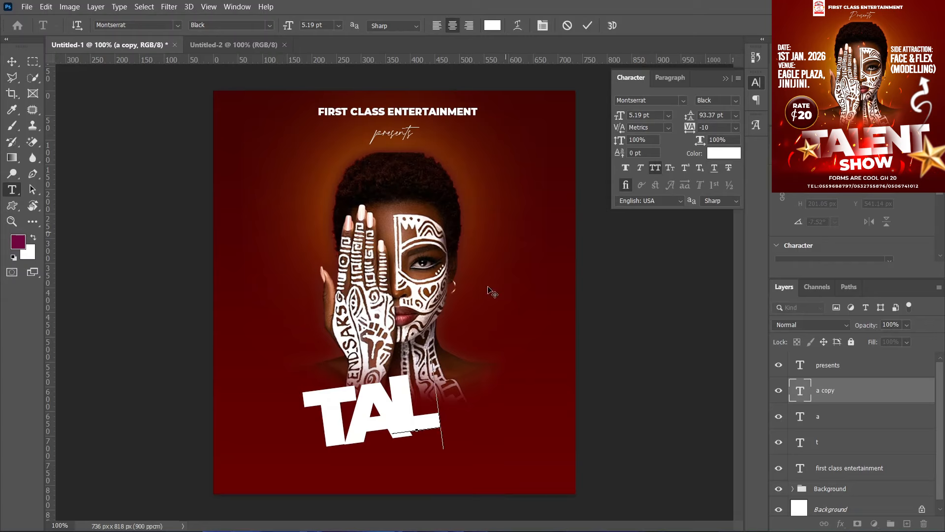
mouse_move(457, 473)
left_mouse_down()
mouse_move(471, 460)
mouse_move(461, 471)
mouse_move(460, 461)
left_mouse_up()
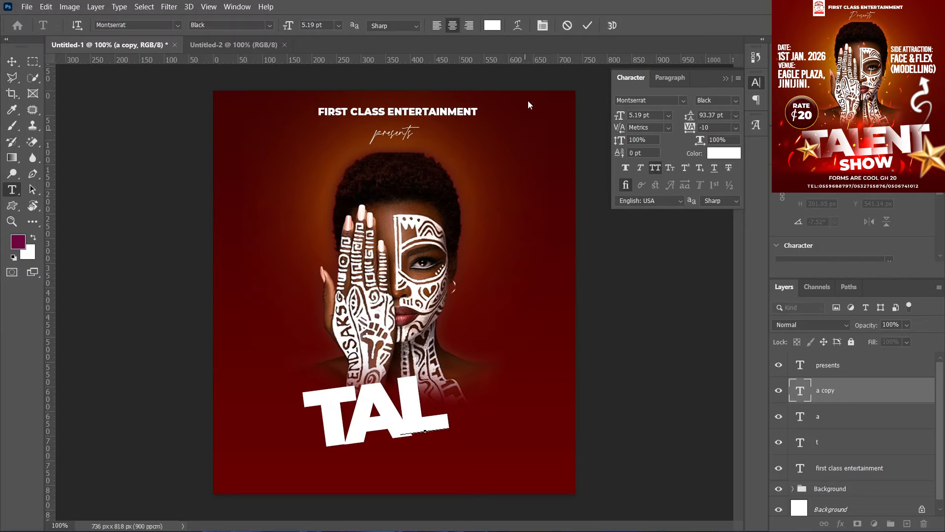
left_click(588, 26)
key("v")
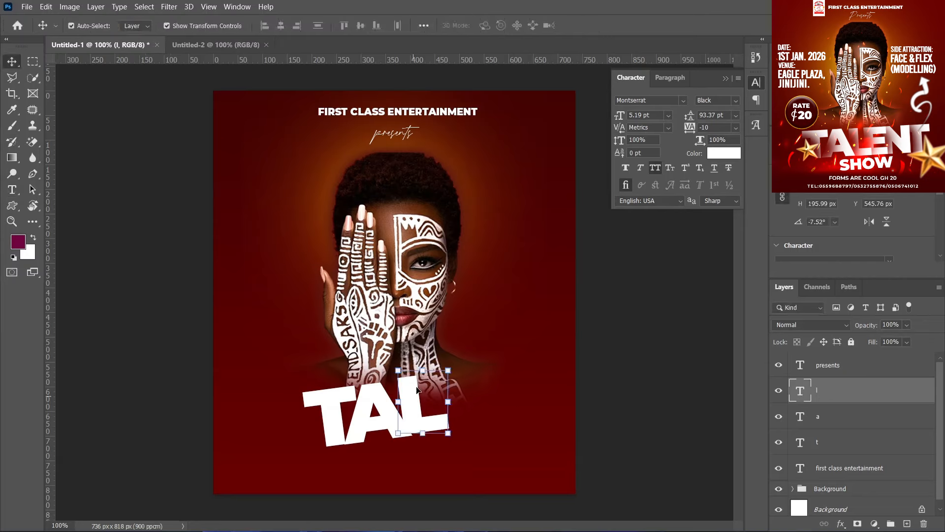
Step: Duplicate the letter L along the tilt, replace the copy's text with E, and fit it against the L
left_click_drag(418, 399, 446, 402)
double_click(446, 399)
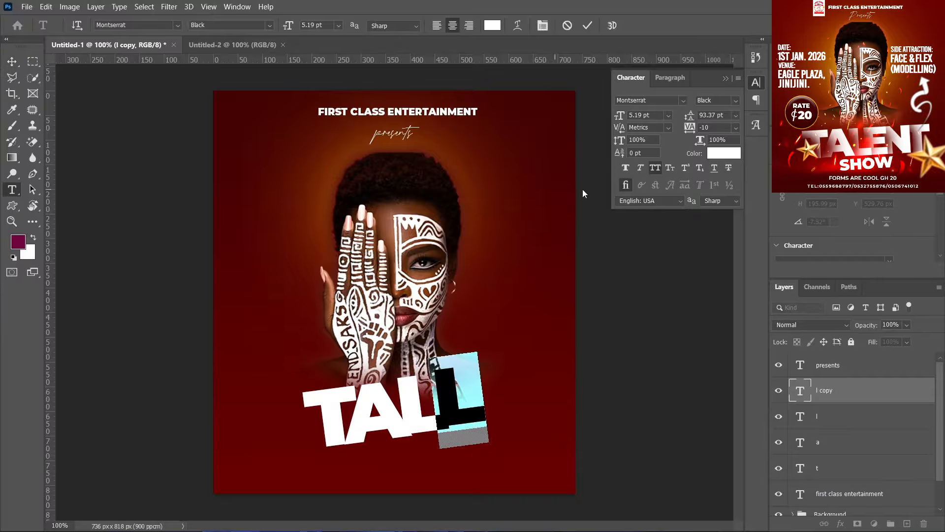
type("e")
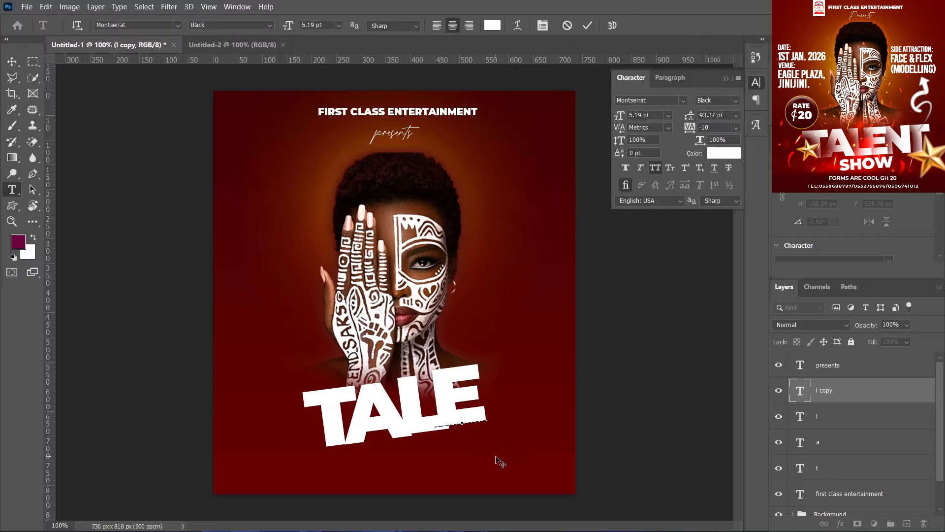
left_click_drag(496, 456, 498, 458)
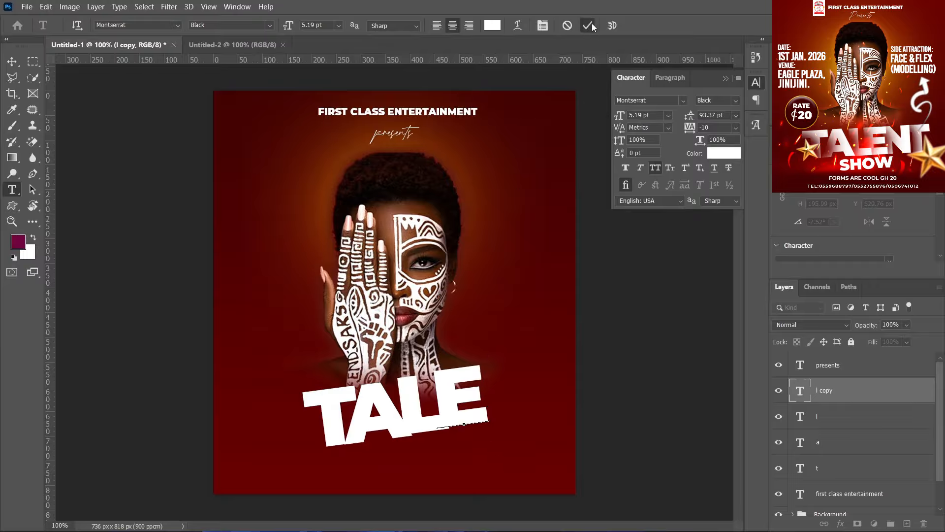
key("ctrl")
key("ctrl+Return")
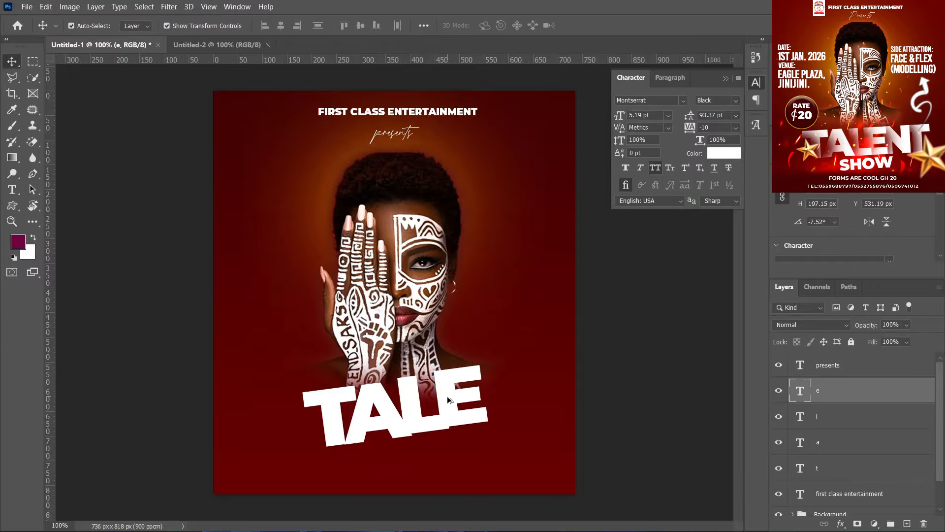
Step: Duplicate the letter E along the tilt, replace the copy's text with N, and fit it beside the E
left_click_drag(447, 396, 492, 387)
double_click(494, 387)
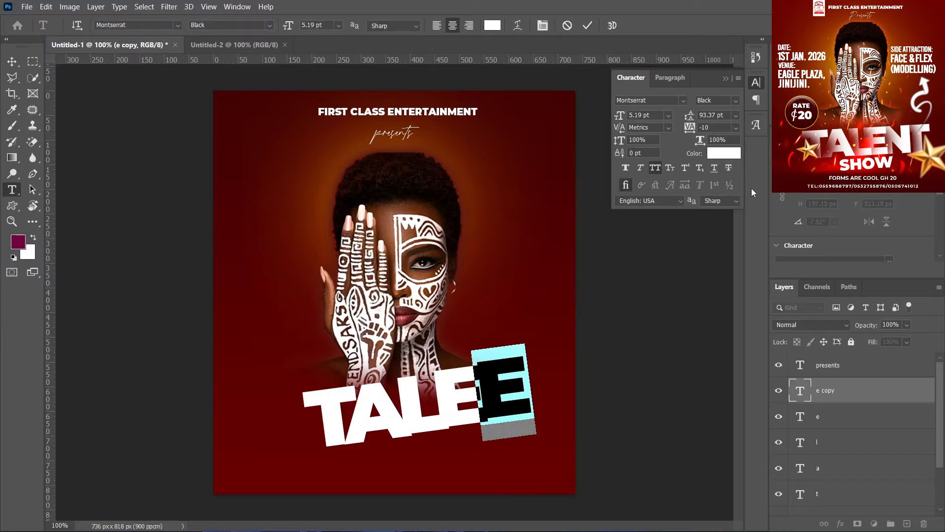
type("NT")
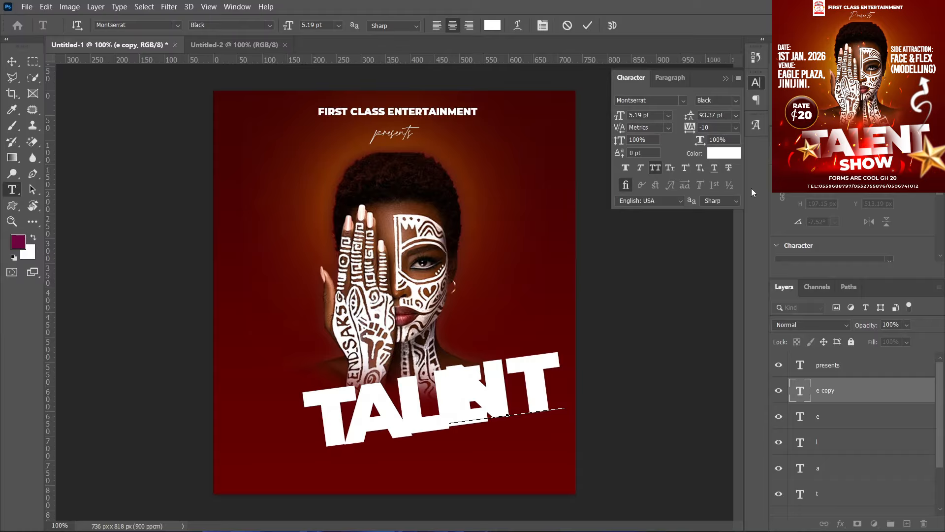
key("BackSpace")
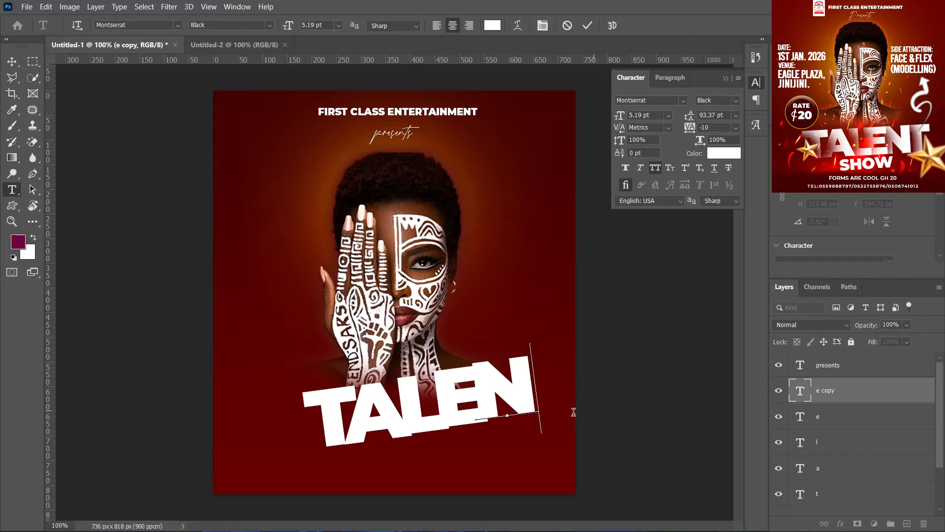
left_click_drag(546, 456, 560, 458)
left_click(587, 25)
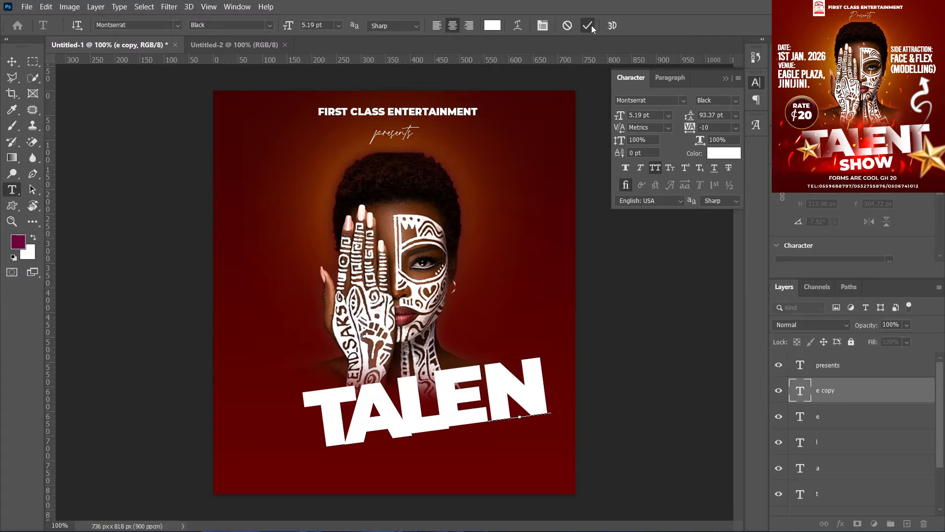
Step: Duplicate the letter N at the end of the word and replace the copy's text with T to complete TALENT
key("v")
left_click_drag(529, 394, 577, 375)
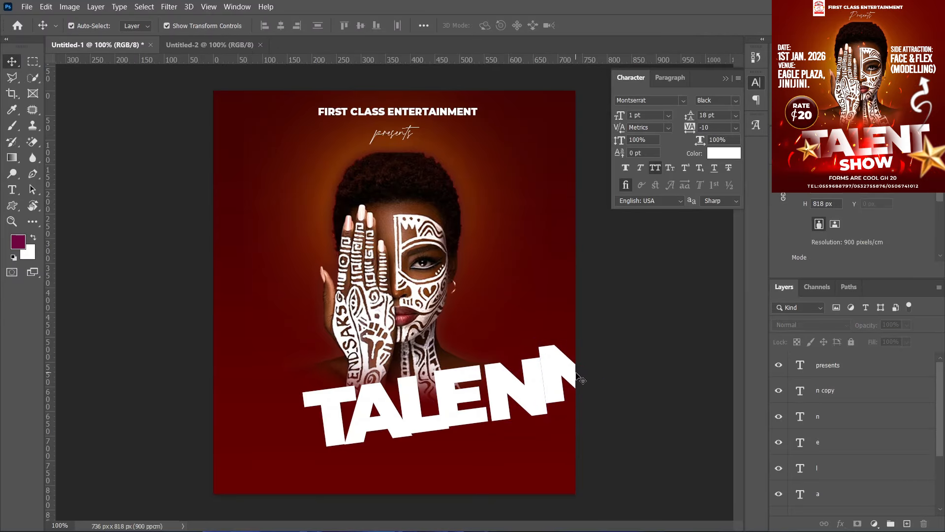
double_click(570, 370)
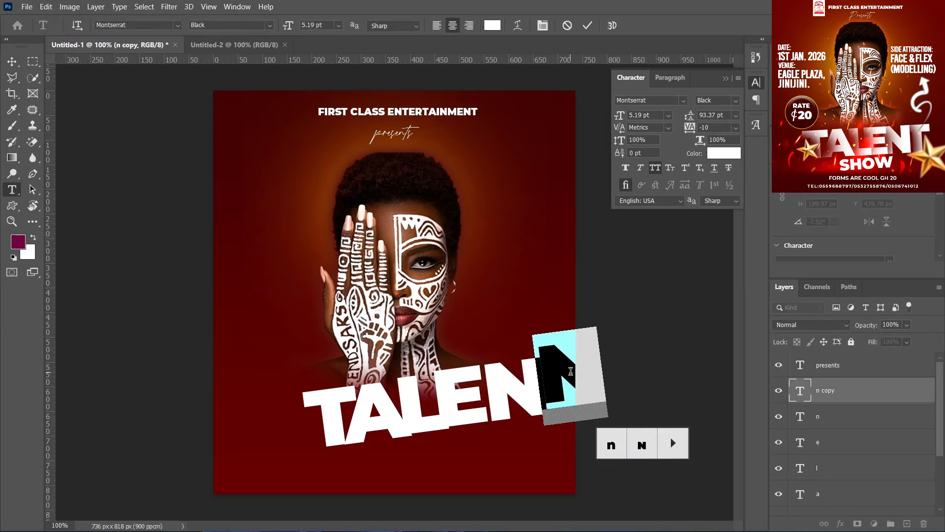
type("T")
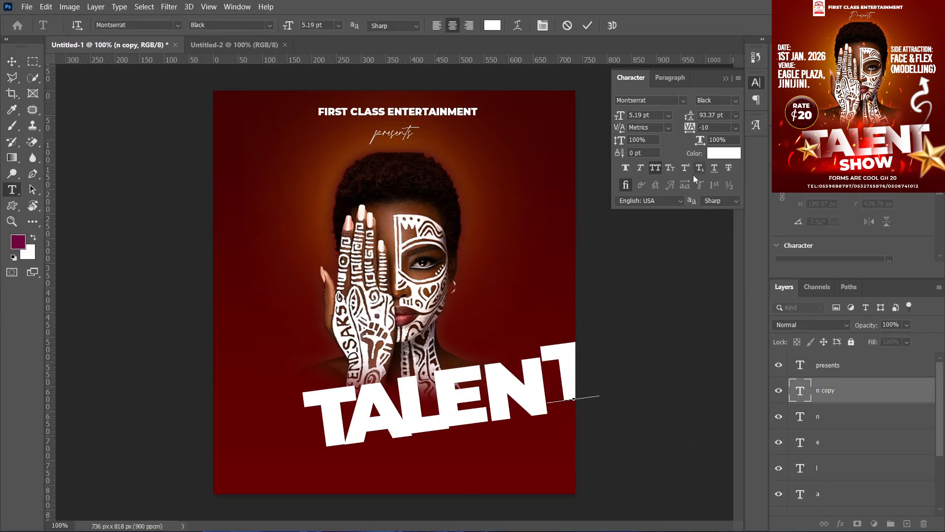
key("ctrl+Return")
key("v")
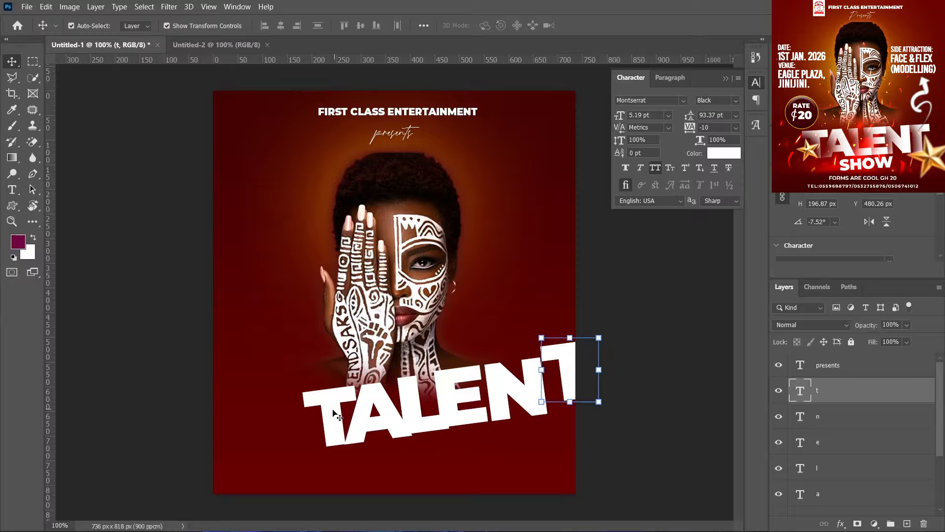
Step: Shift each TALENT letter leftward along the tilted line, closing the gaps so the final T fits inside the canvas
left_click_drag(333, 413, 305, 414)
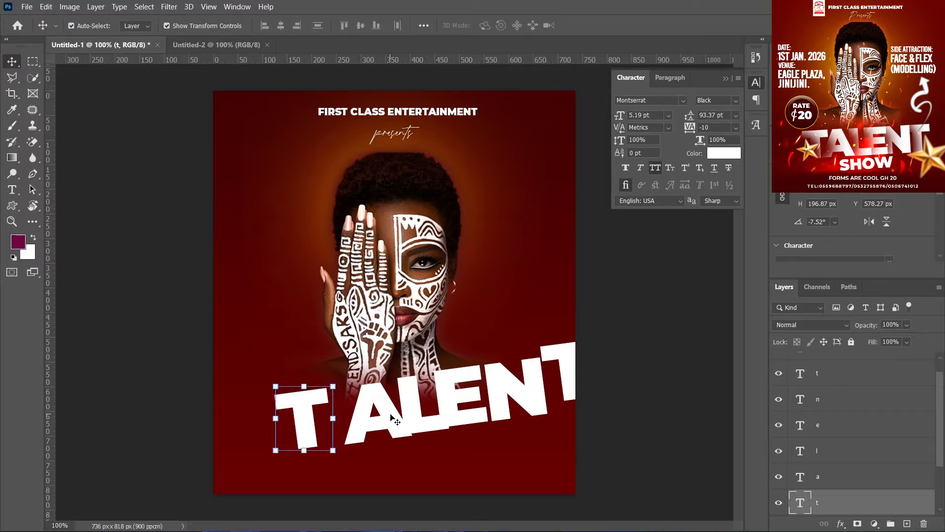
left_click_drag(394, 419, 362, 415)
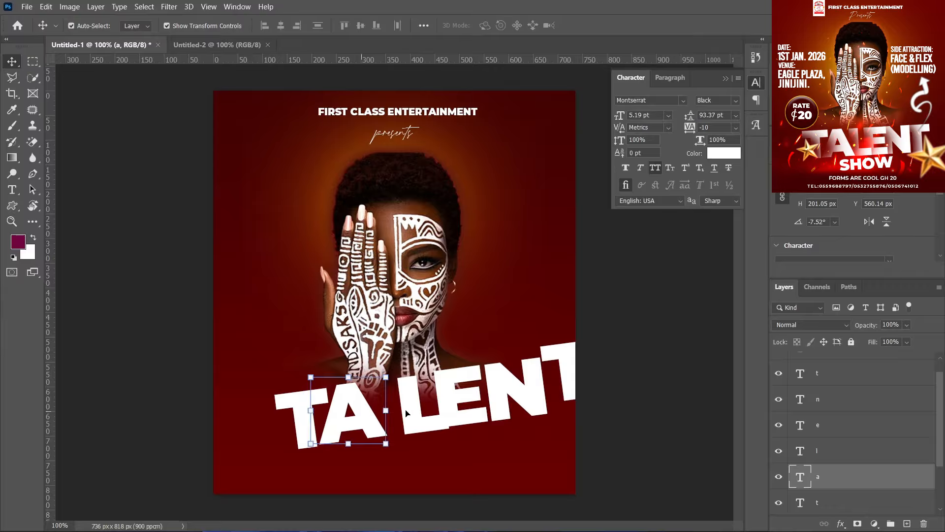
scroll(850, 448, "down", 2)
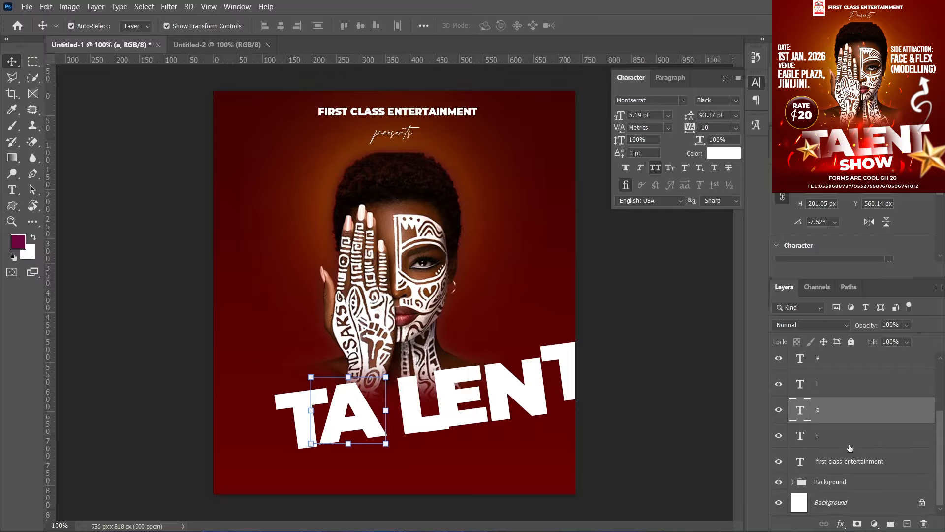
left_click(414, 399)
left_click_drag(414, 399, 392, 401)
left_click_drag(458, 394, 441, 398)
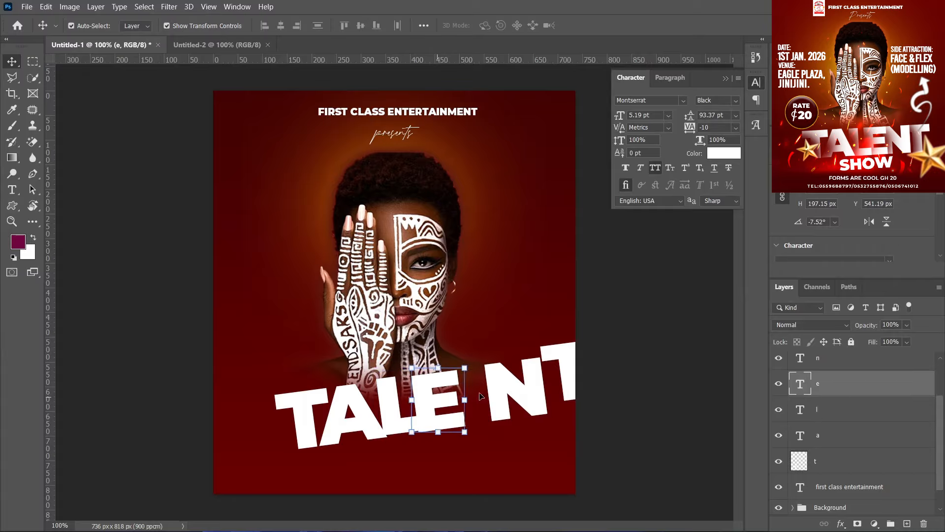
left_click_drag(506, 394, 486, 399)
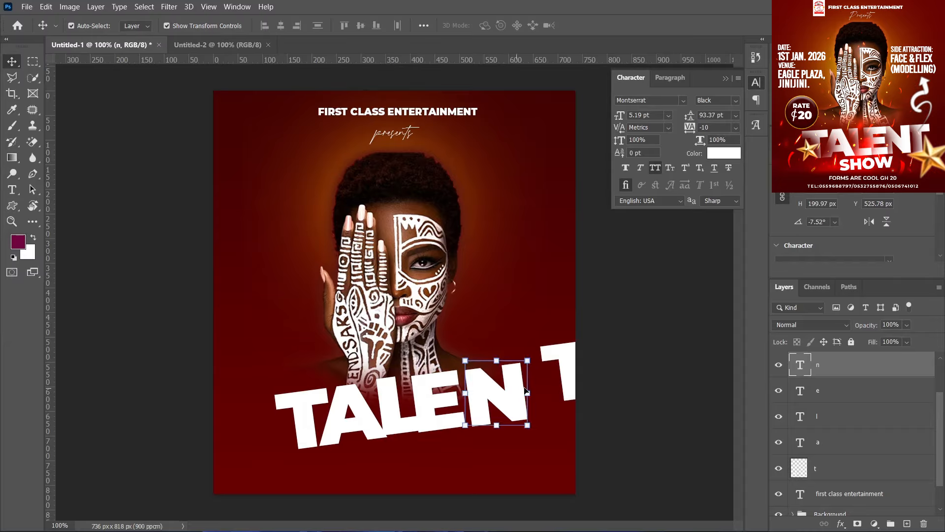
left_click_drag(571, 361, 539, 386)
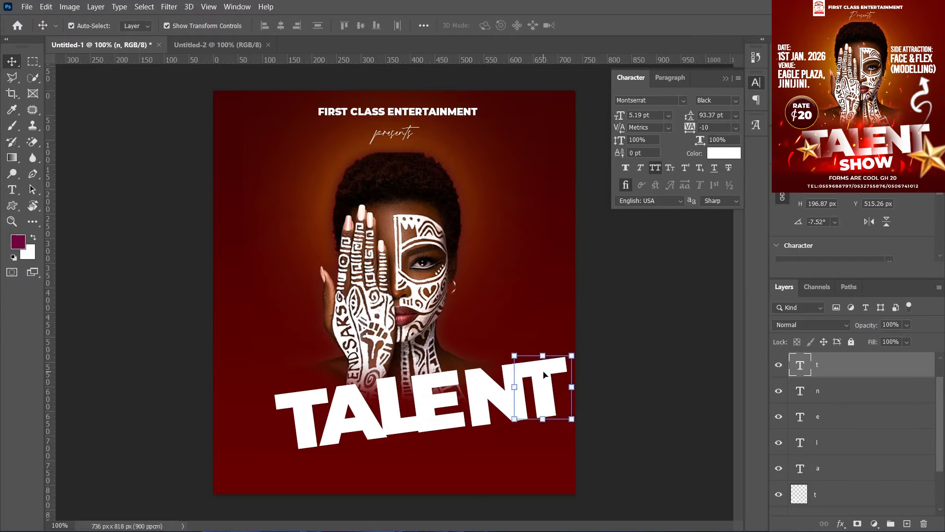
Step: Move the TALENT letters farther left one by one along the tilt so that neighbouring letters touch or overlap
left_click(309, 417)
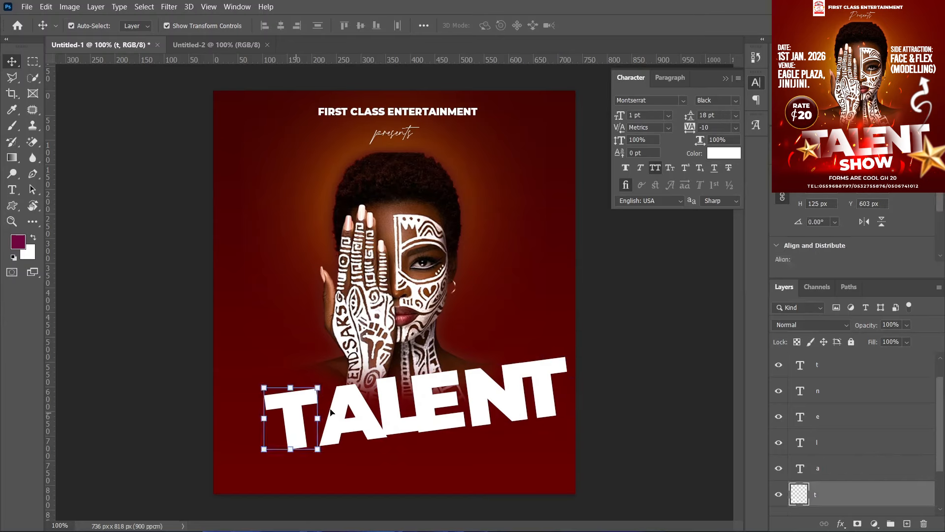
left_click_drag(337, 413, 382, 406)
left_click(396, 411)
left_click_drag(446, 404, 432, 403)
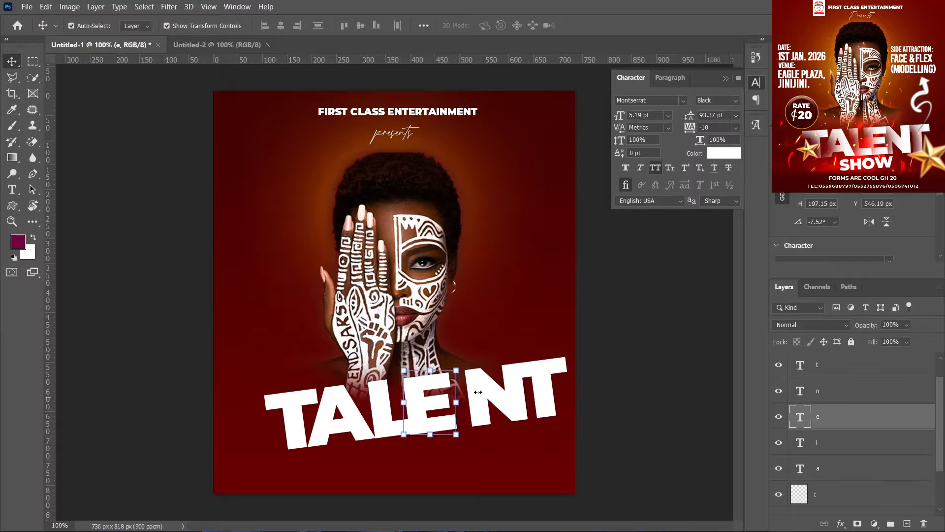
left_click_drag(489, 397, 468, 398)
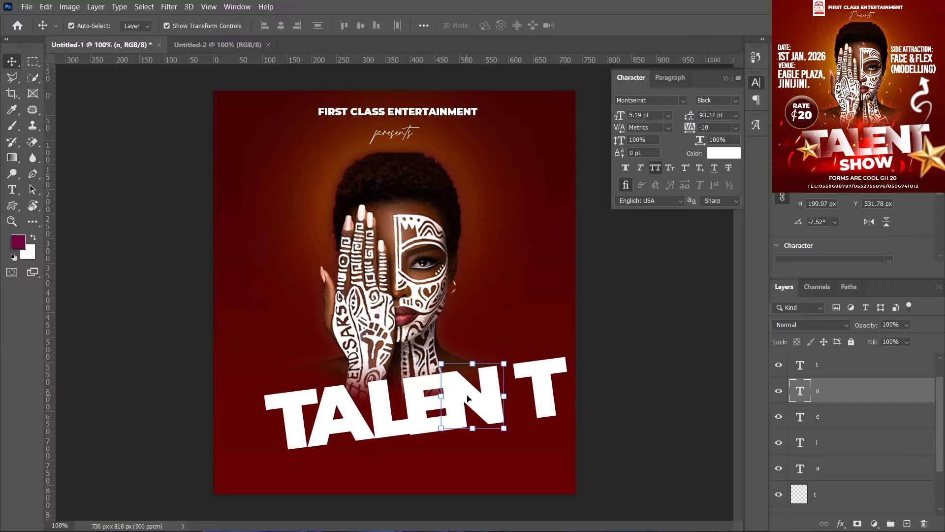
left_click_drag(540, 387, 519, 388)
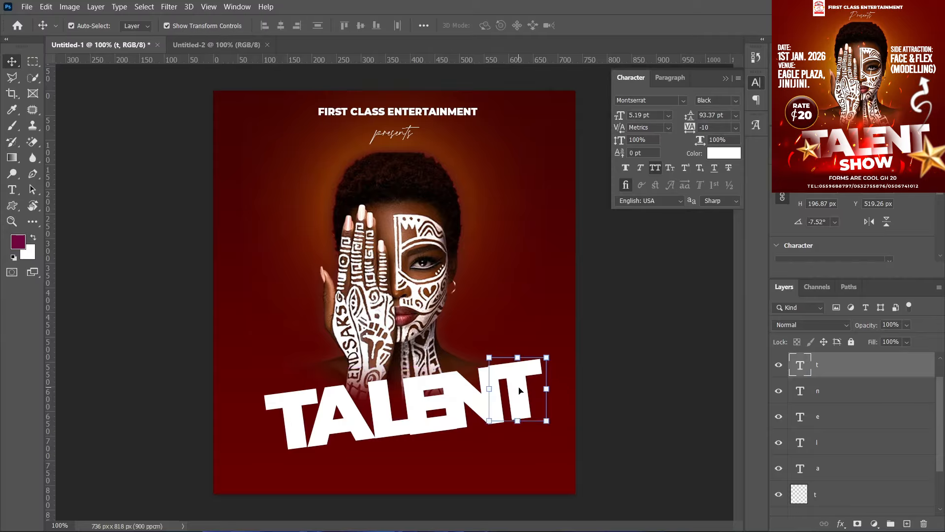
key("Down")
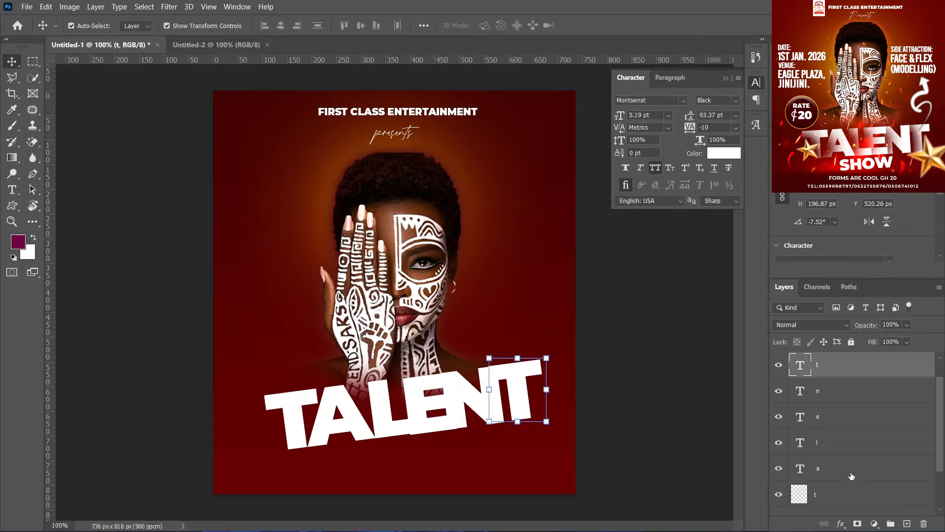
Step: Select all six TALENT letter layers and nudge the whole word left and slightly down, then deselect them
left_click(846, 500, "shift")
key("Left")
key("Left")
key("Left")
key("Left")
key("Left")
key("Left")
key("Left")
key("Left")
key("Left")
key("Left")
key("Left")
key("Left")
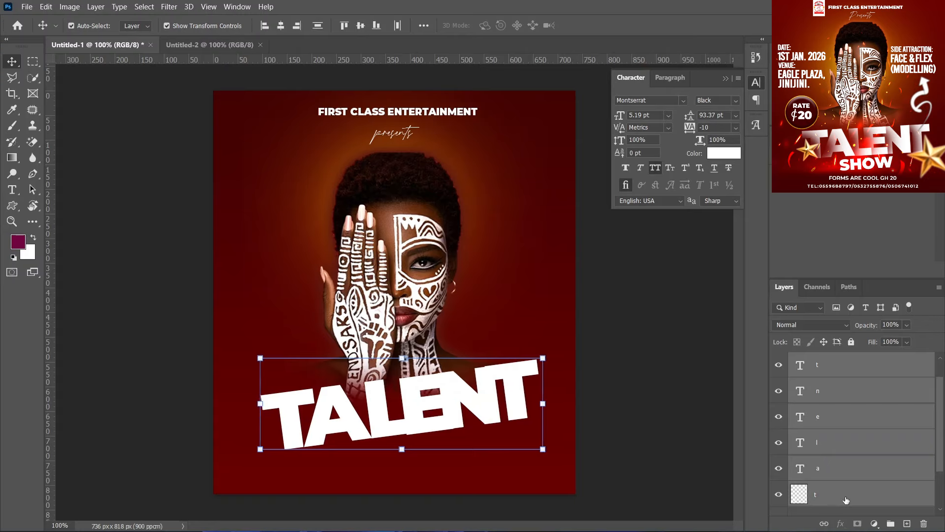
key("Down")
key("Down")
key("Down")
key("Down")
key("Down")
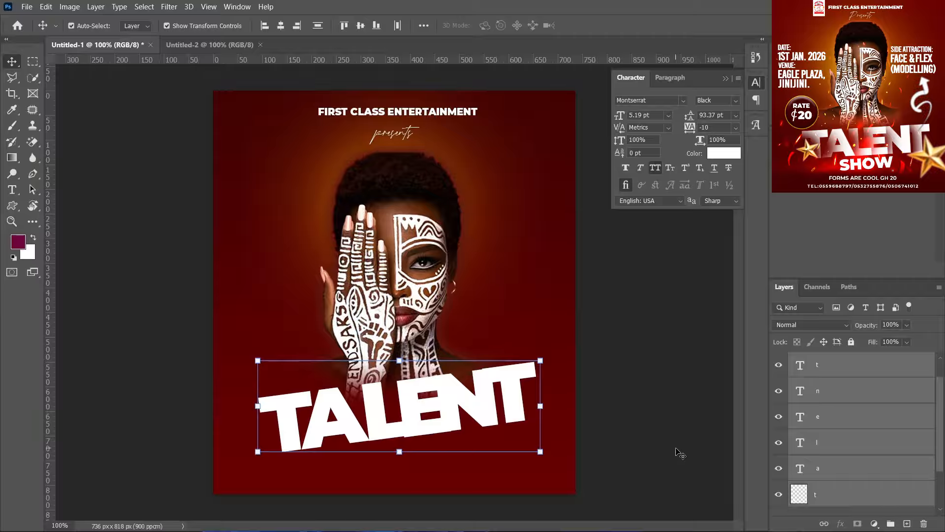
left_click(593, 410)
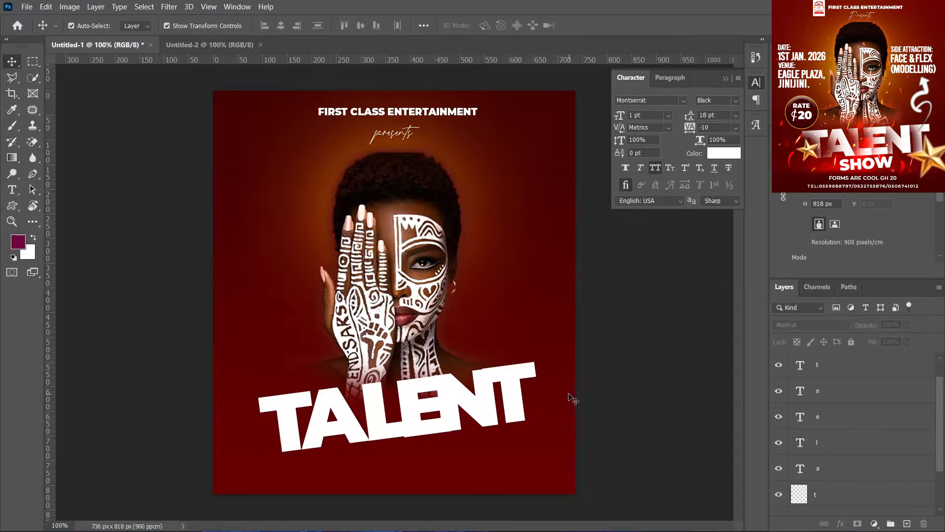
Step: Fine-tune the final T slightly rightward and nudge the L down to even out the tilted TALENT baseline
left_click_drag(516, 393, 517, 390)
key("Up")
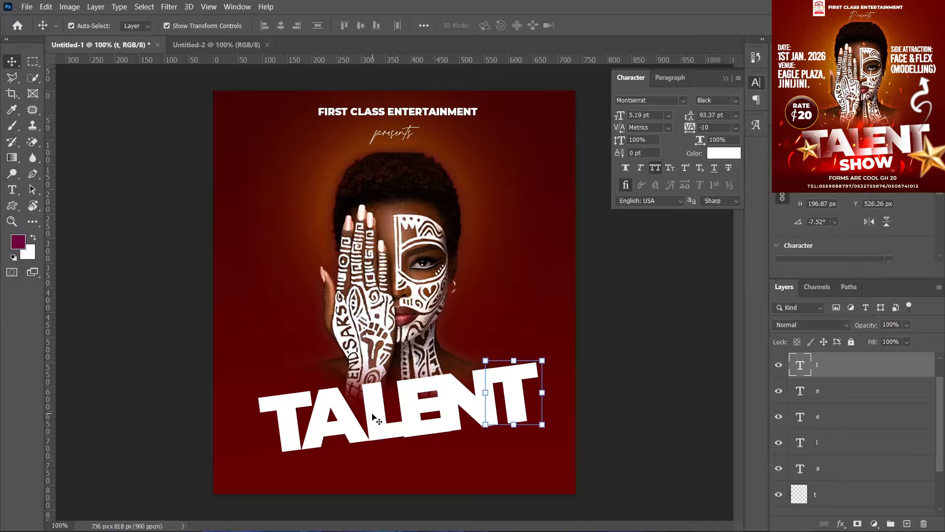
left_click(373, 415)
key("Down")
key("Down")
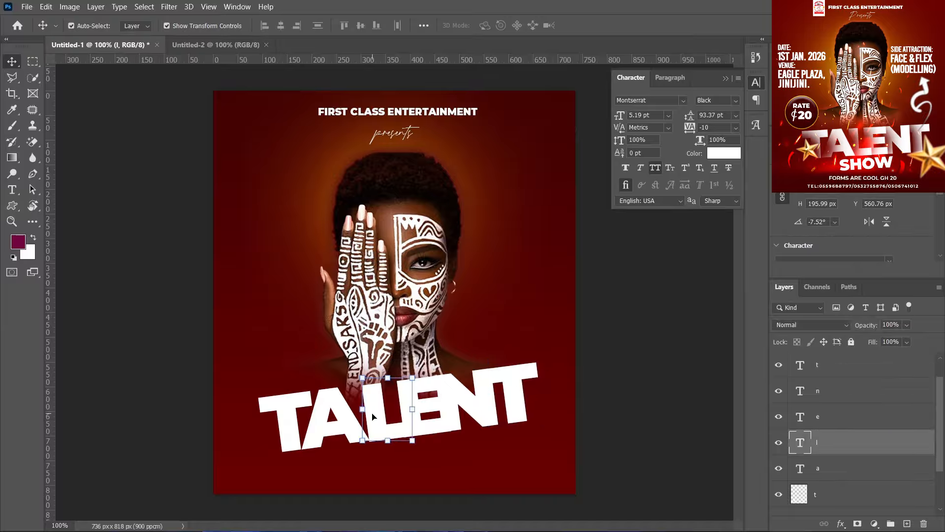
Step: Nudge the A 2 px down and slightly right, and shift the first T right to close up against it
left_click(343, 413)
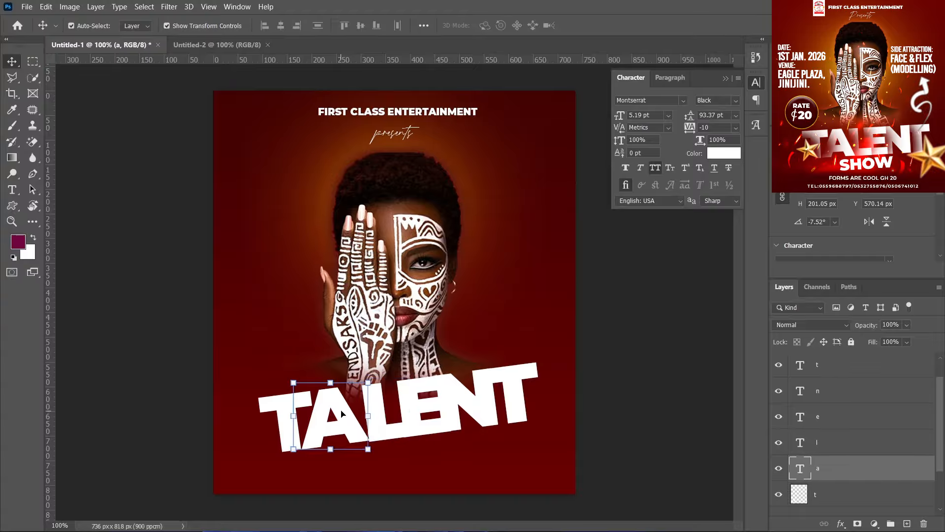
key("Down")
key("Down")
key("Right")
key("Right")
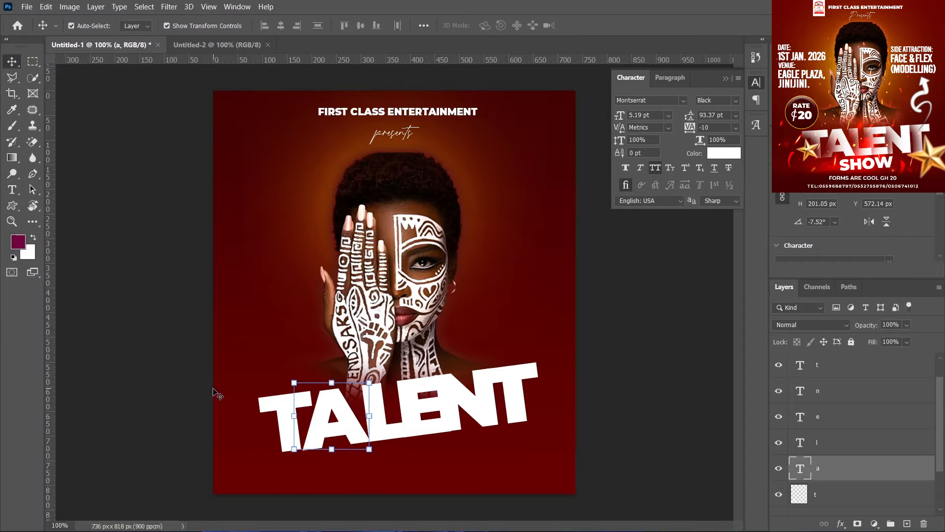
left_click(274, 401)
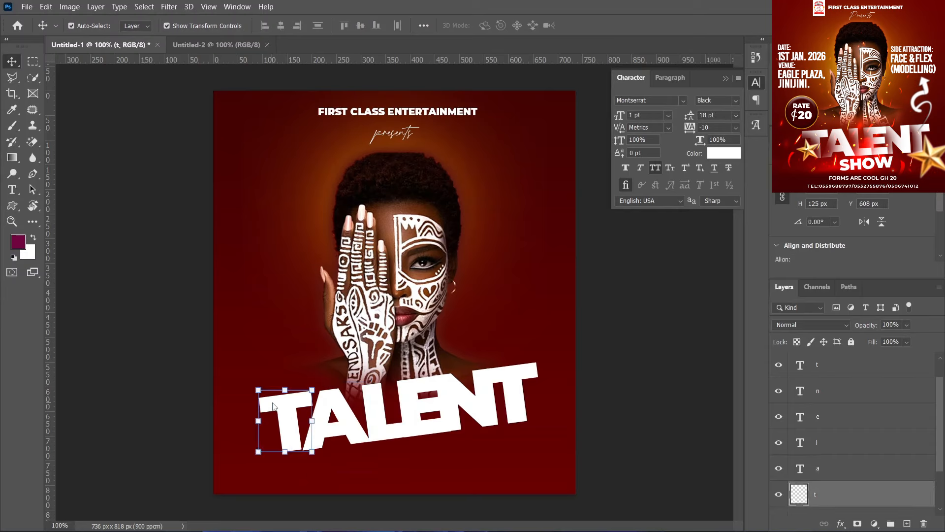
key("Right")
key("Right")
key("Right")
key("Right")
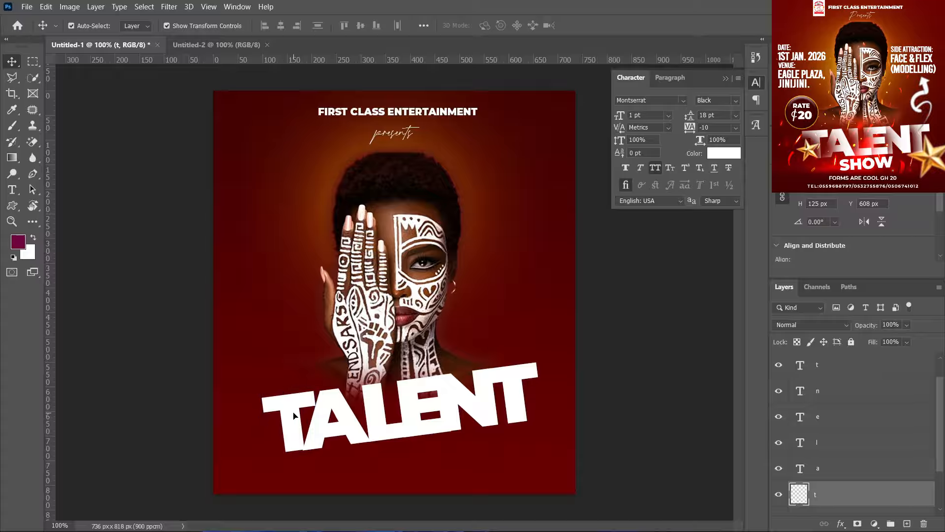
Step: Add a layer mask to the first T and fade its lower-left part with a soft black brush at size 150
right_click(821, 496)
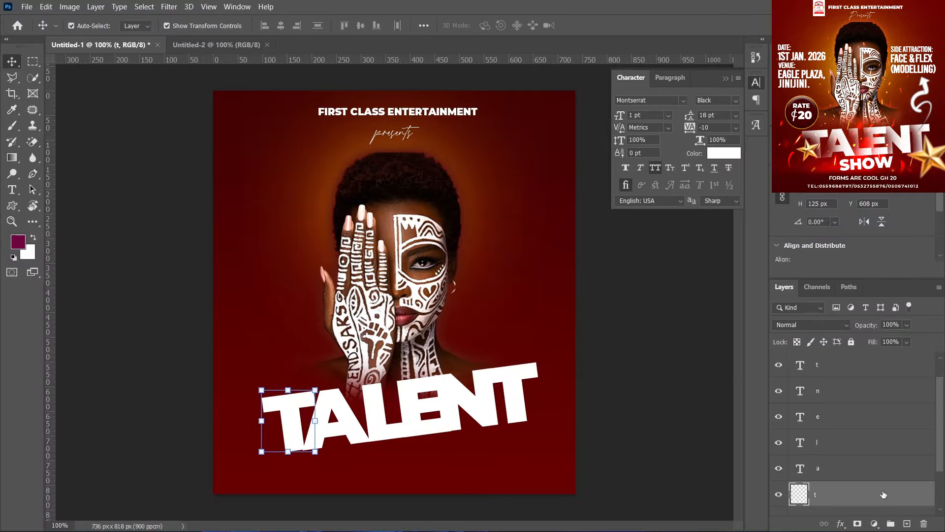
right_click(831, 491)
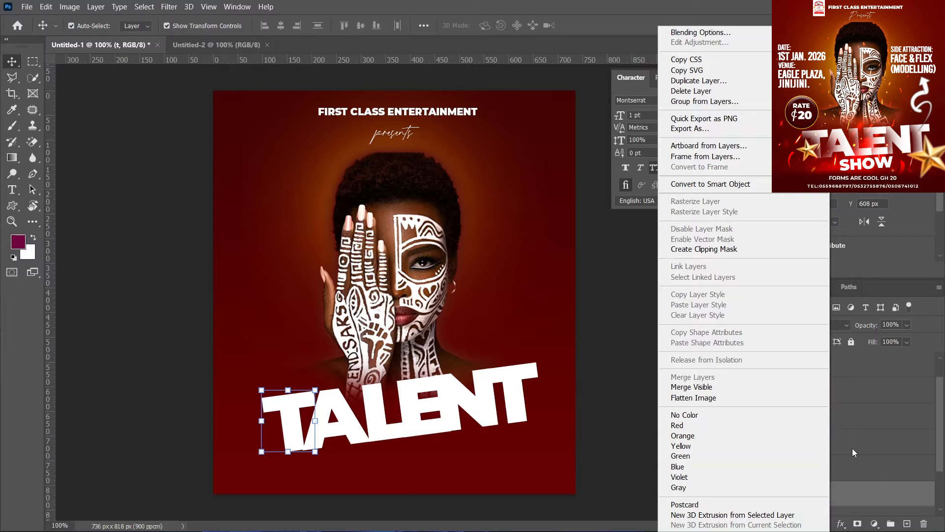
left_click(850, 493)
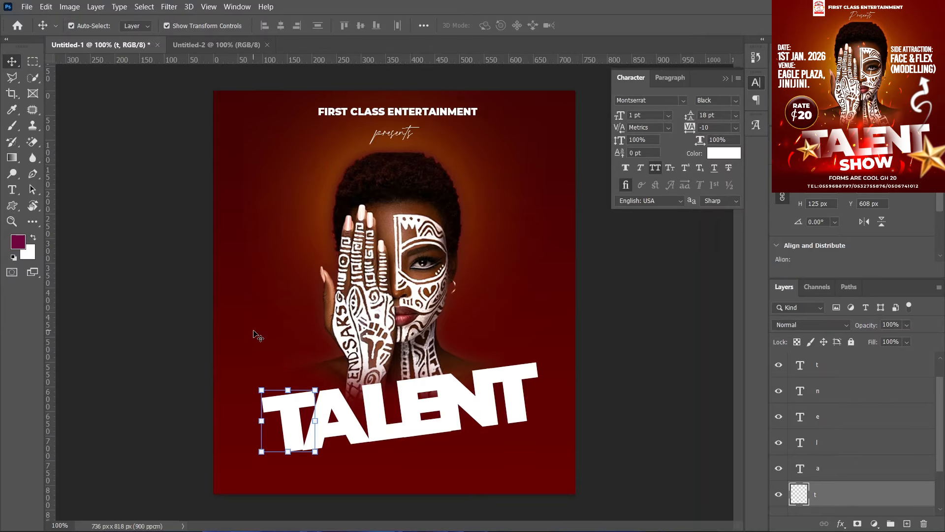
left_click(860, 524)
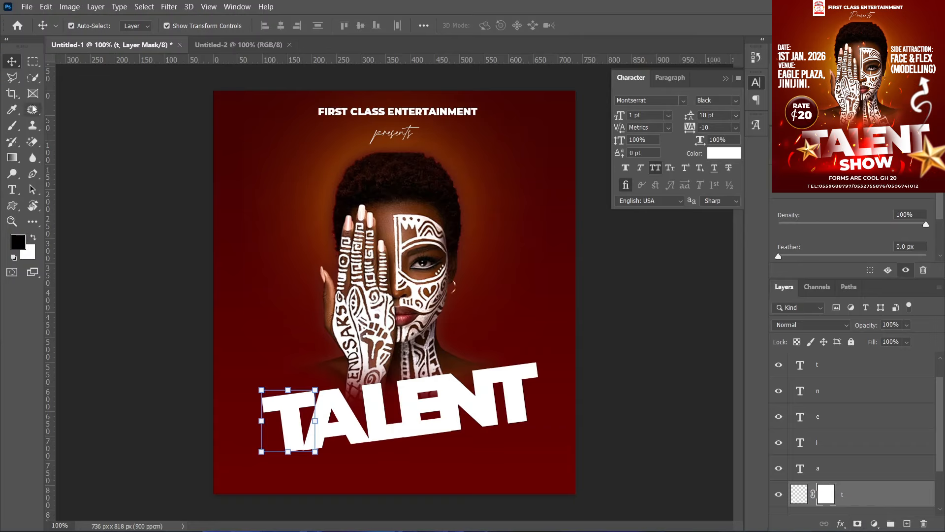
left_click(14, 129)
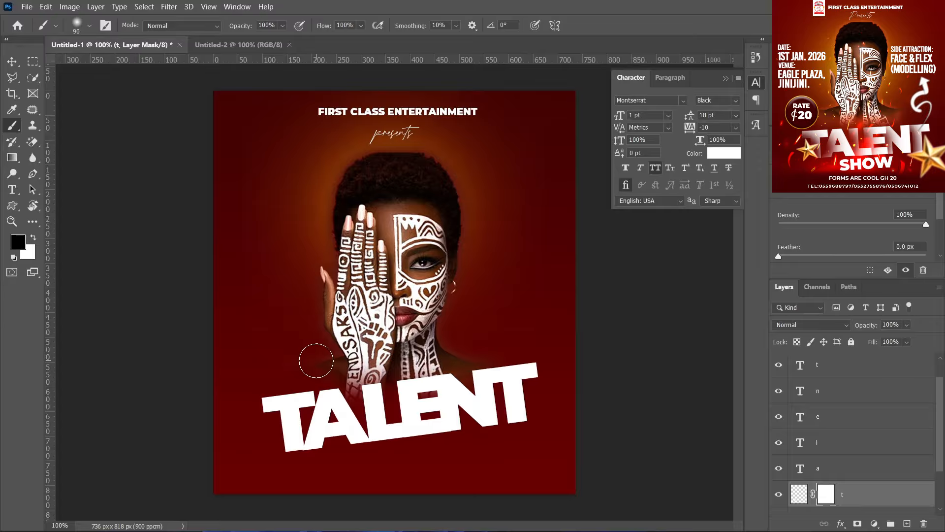
key("bracketright")
key("bracketright")
key("bracketright")
mouse_move(280, 446)
left_mouse_down()
mouse_move(258, 439)
mouse_move(269, 442)
left_mouse_up()
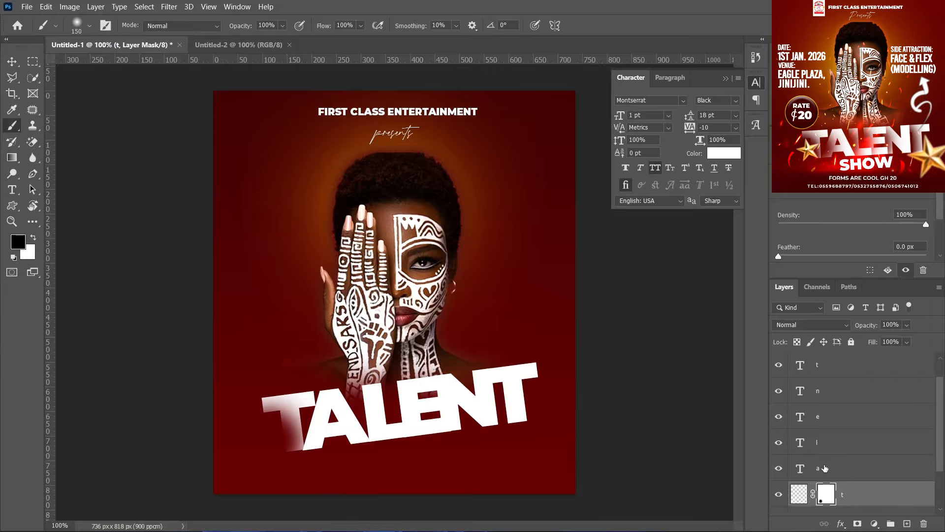
Step: Rasterize the A letter, add a layer mask, and fade its lower-left leg beside the T with the soft black brush
left_click(826, 469)
right_click(824, 467)
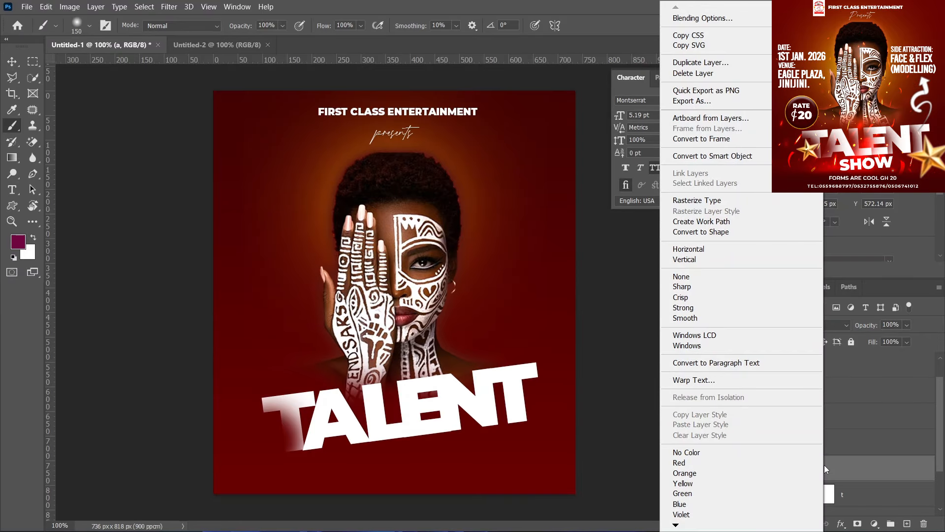
left_click(721, 202)
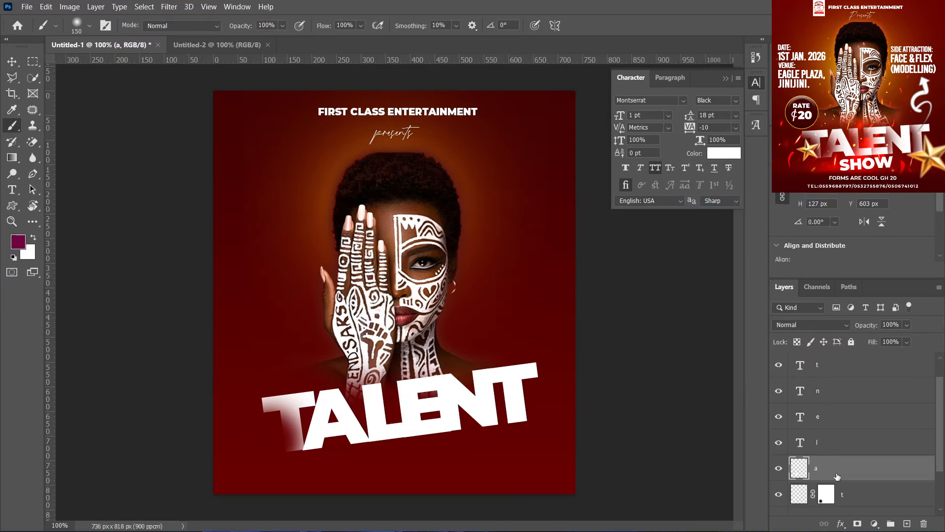
left_click(857, 524)
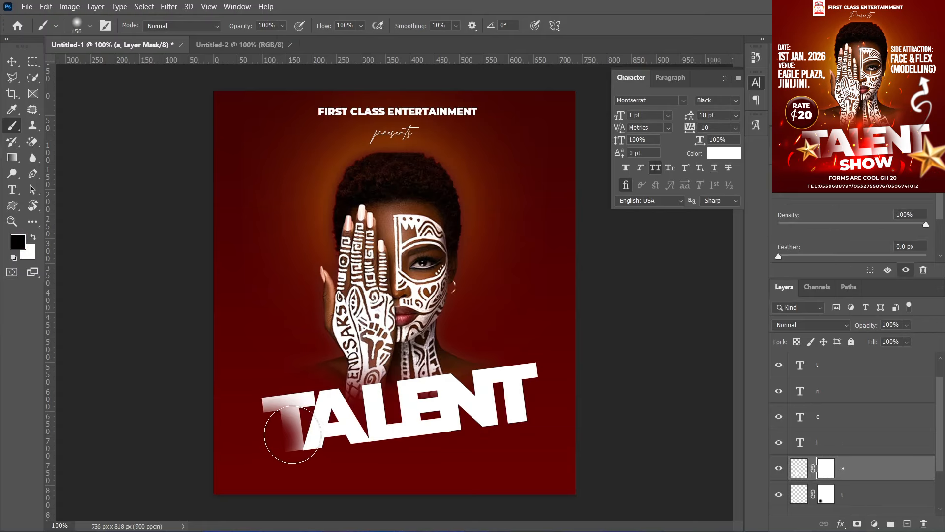
left_click(292, 435)
left_click(293, 435)
left_click(293, 435)
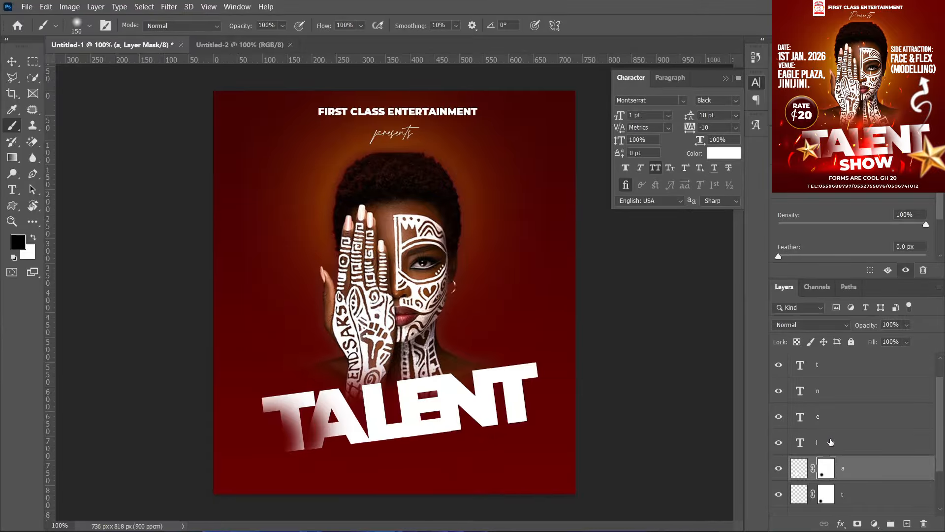
Step: Rasterize the L letter, add a layer mask, and fade its left edge beside the A with the soft black brush
left_click(831, 443)
right_click(830, 439)
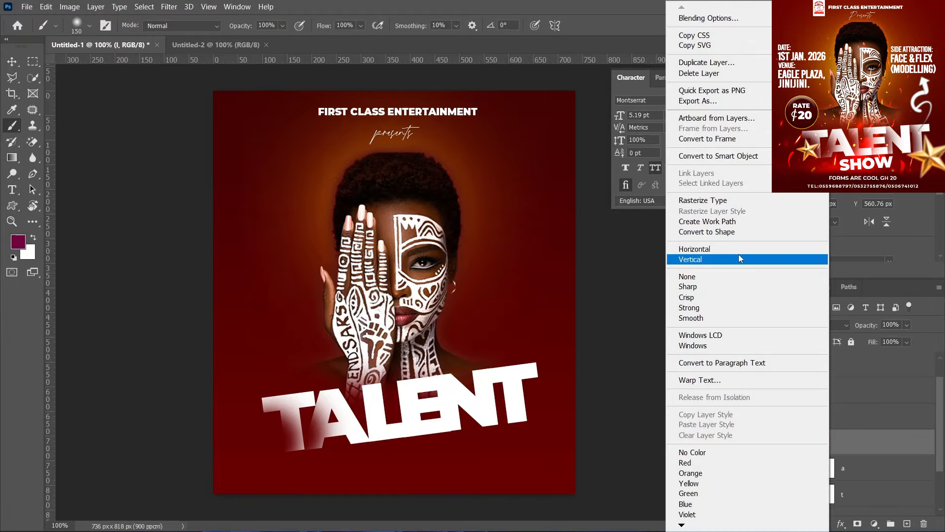
left_click(717, 205)
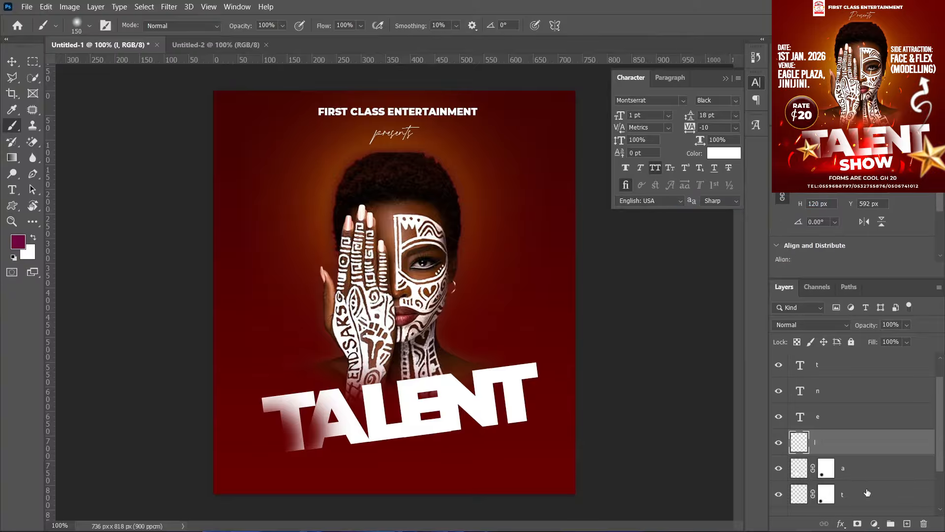
left_click(857, 524)
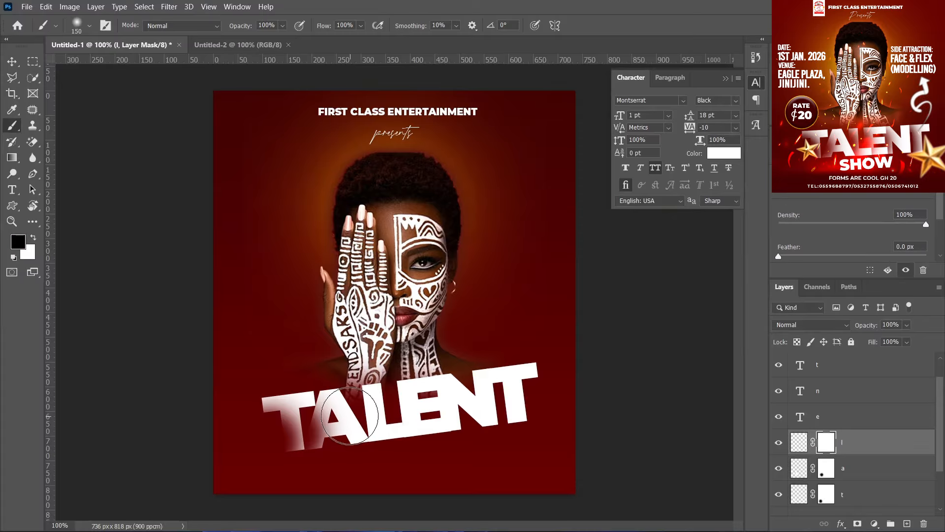
left_click(347, 418)
left_click(347, 418)
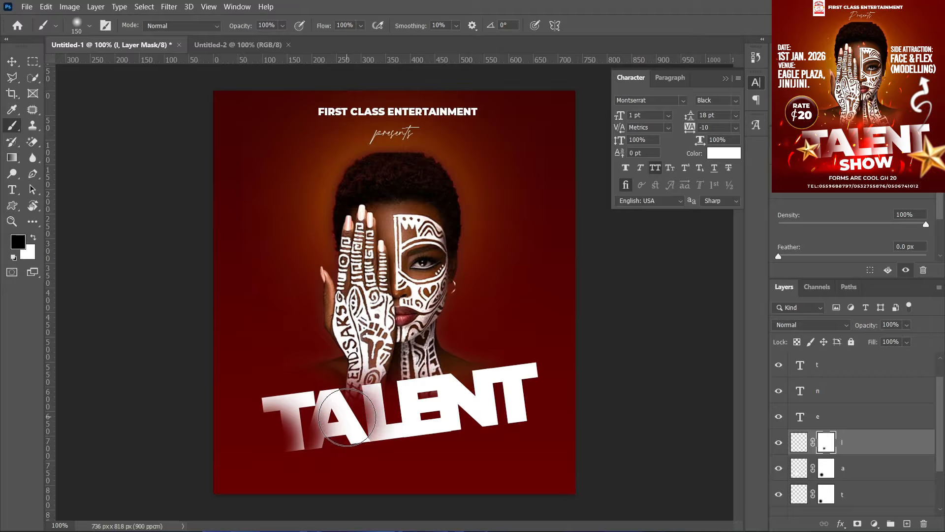
left_click(347, 417)
left_click(347, 418)
left_click(347, 418)
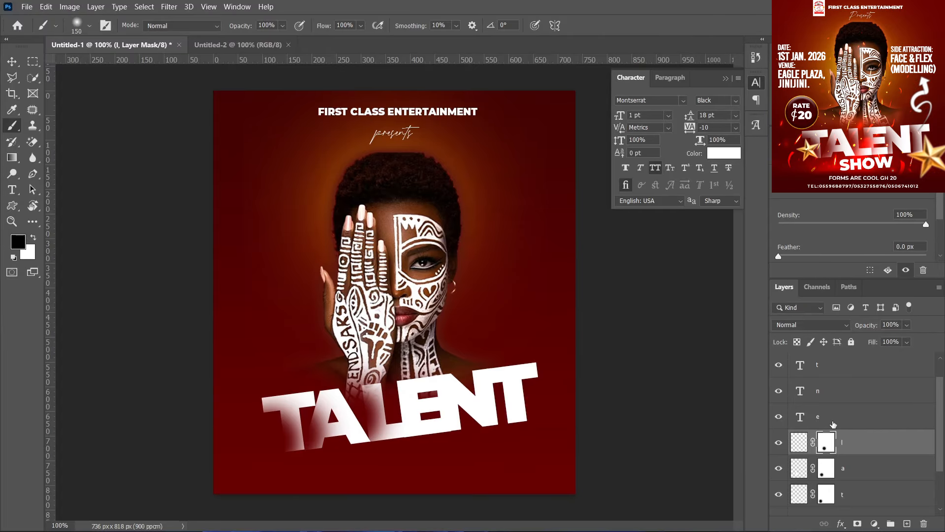
Step: Rasterize the E and N letters, add a layer mask to each, and fade their left edges with the soft black brush
right_click(832, 423)
left_click(699, 201)
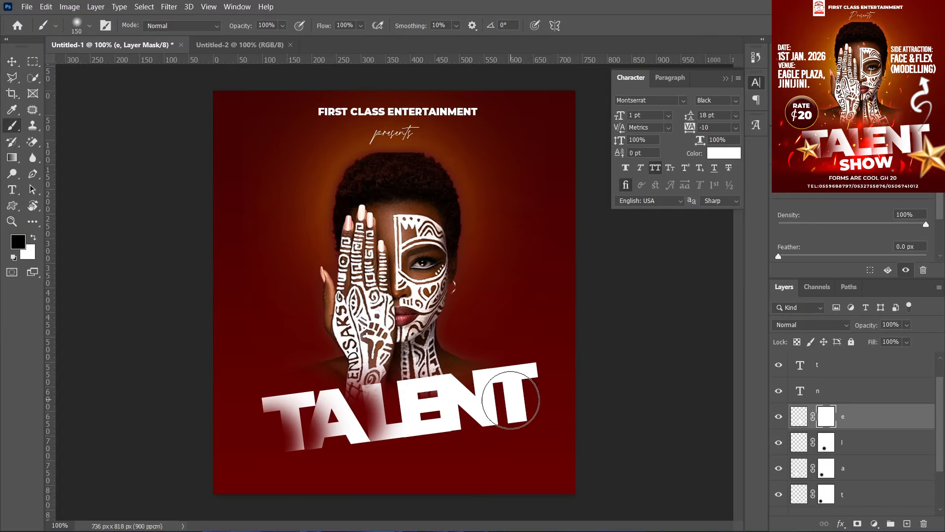
left_click(838, 391)
right_click(837, 390)
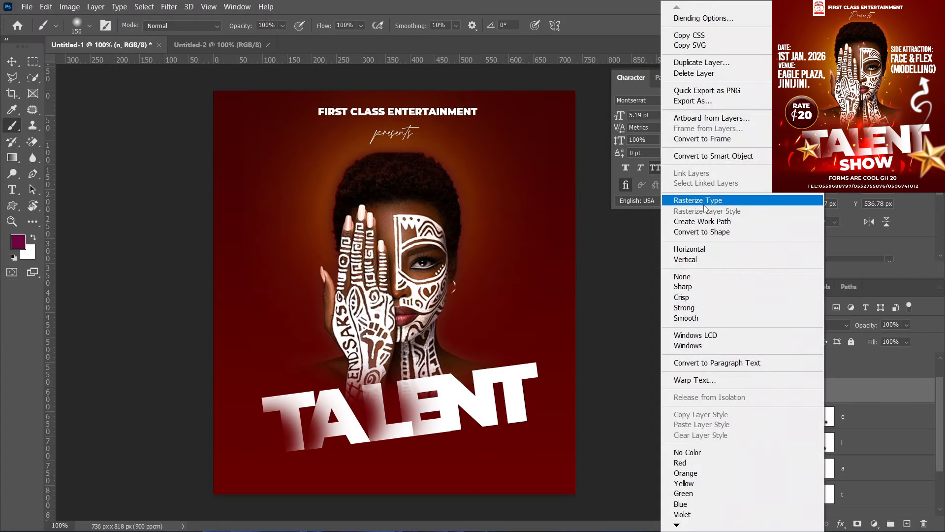
left_click(699, 201)
left_click(826, 390)
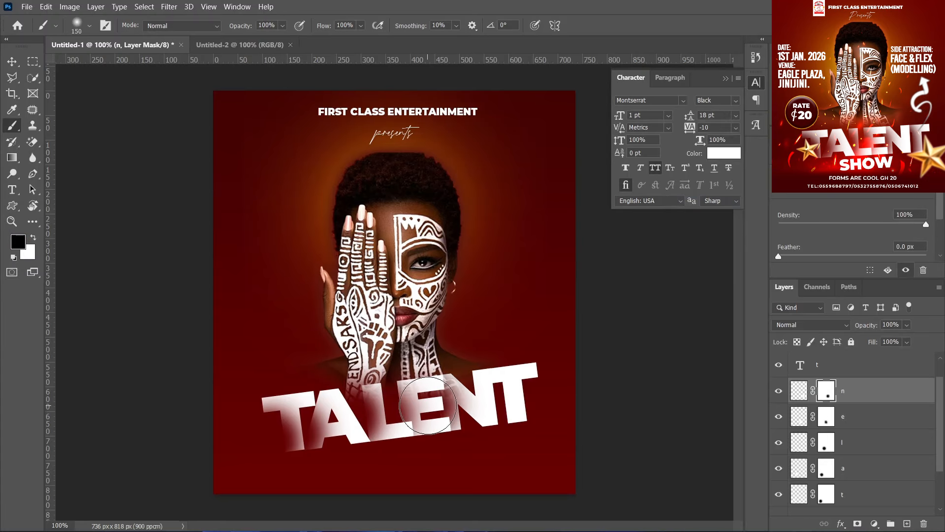
Step: Rasterize the final T, add a layer mask, and fade its left side over the N with the soft black brush
left_click(837, 364)
right_click(837, 365)
left_click(699, 201)
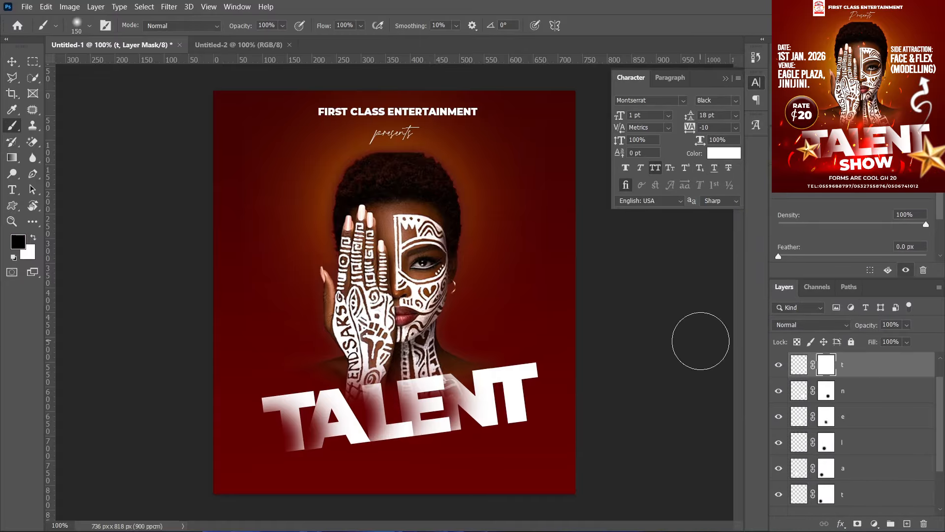
left_click_drag(510, 394, 485, 396)
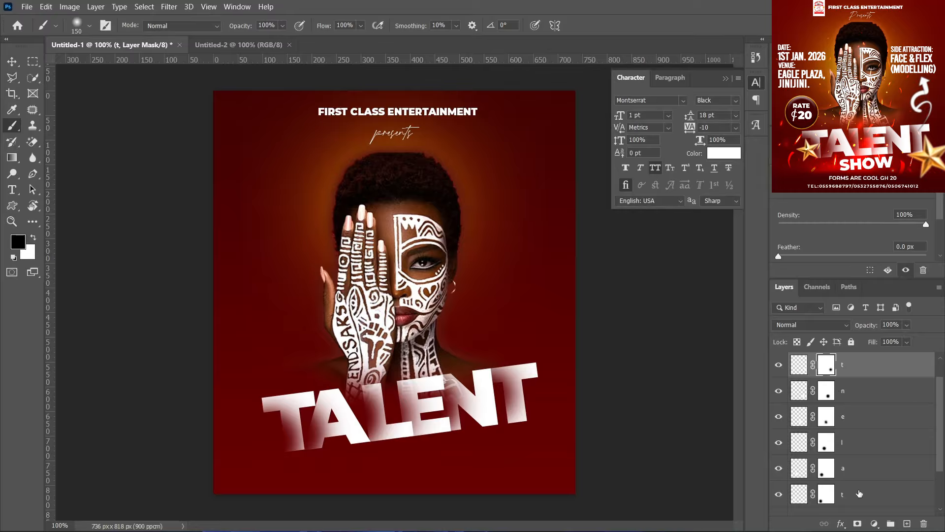
scroll(859, 493, "down", 2)
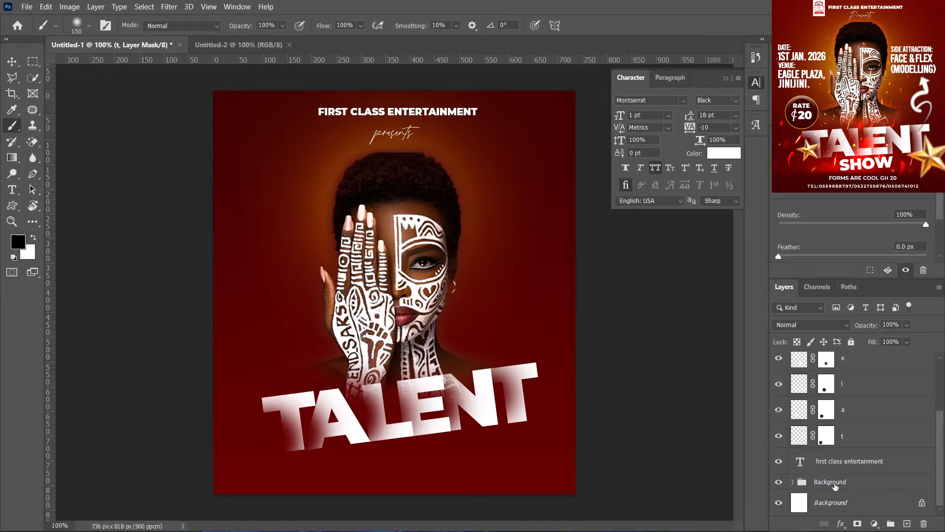
Step: Scale all six masked TALENT letter layers together to 95.35% and nudge them slightly left and down
scroll(859, 440, "up", 2)
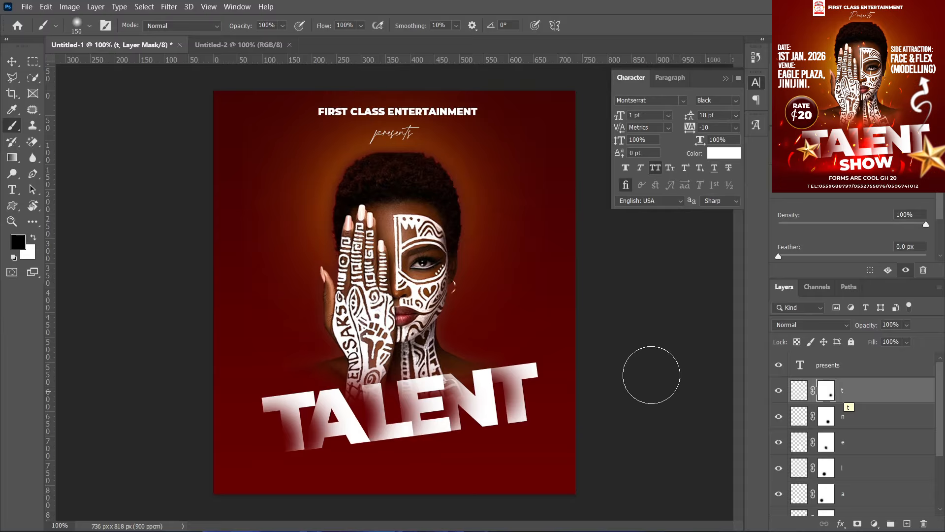
left_click(10, 63)
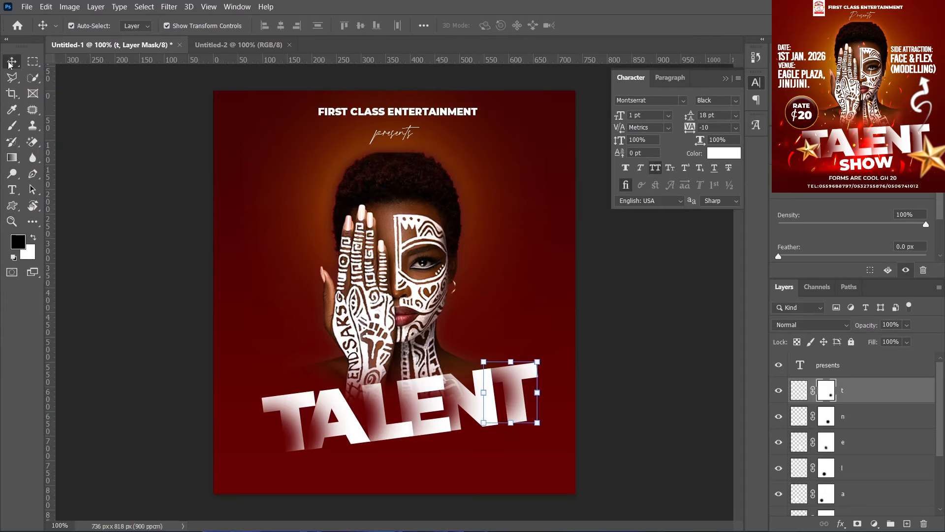
scroll(826, 476, "down", 3)
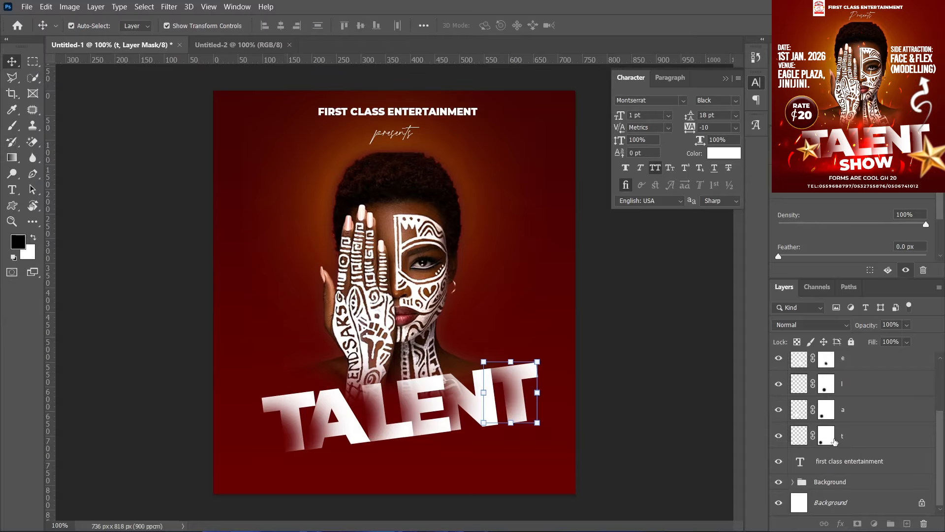
left_click(835, 441, "shift")
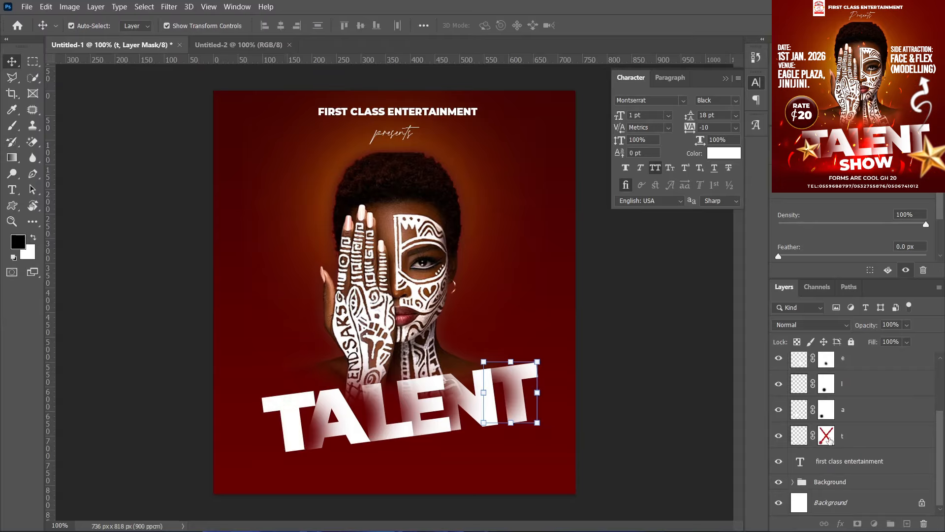
left_click(833, 441, "shift")
scroll(852, 430, "up", 3)
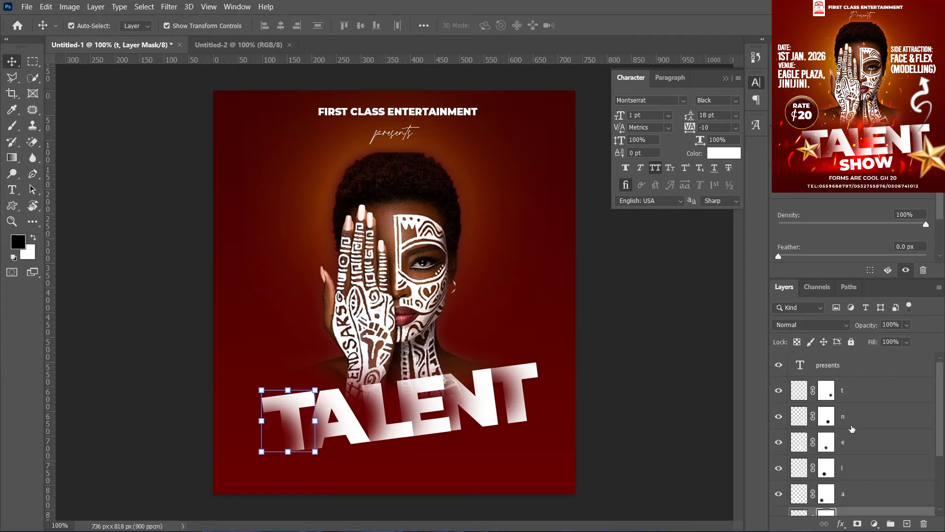
left_click(842, 394, "shift")
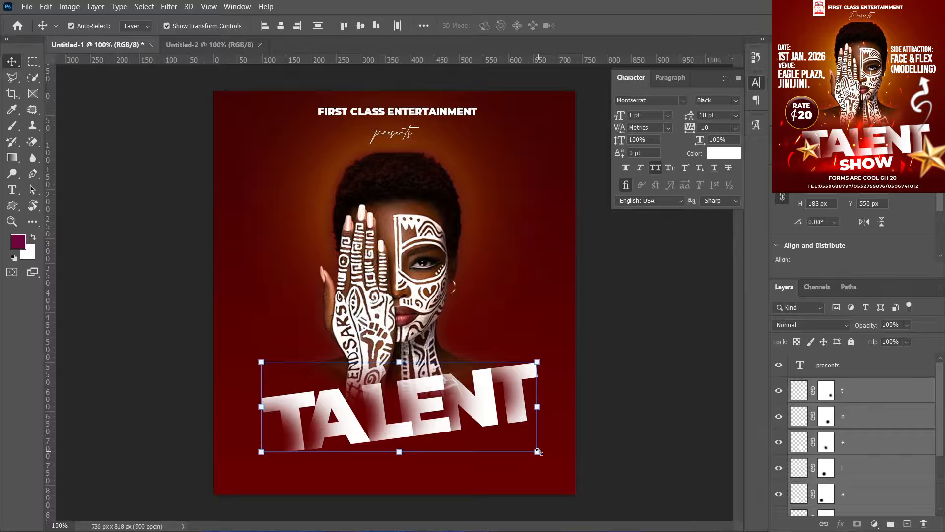
left_click_drag(538, 451, 527, 444)
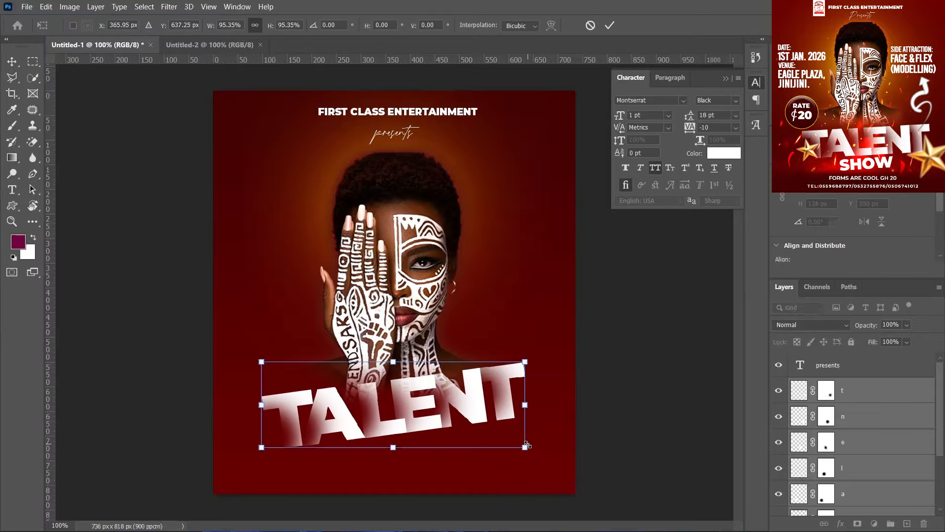
key("Left")
key("Left")
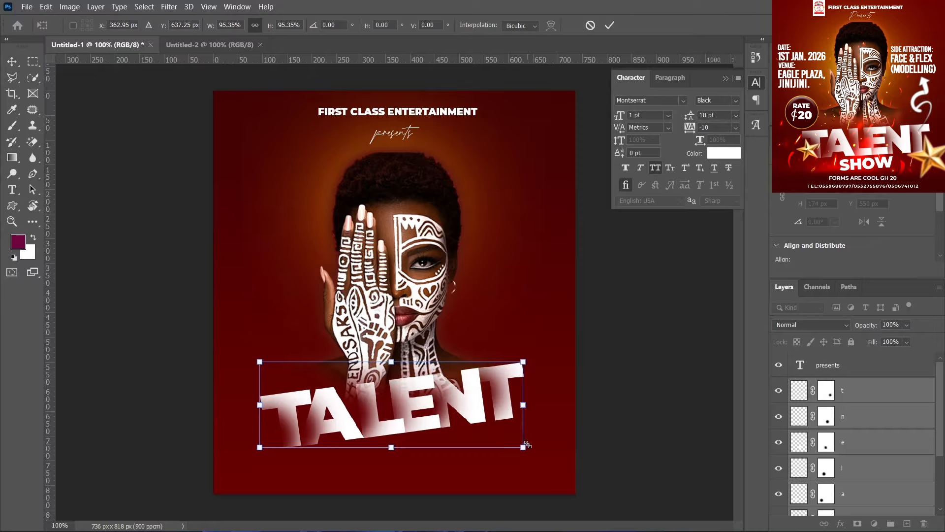
key("Down")
key("Down")
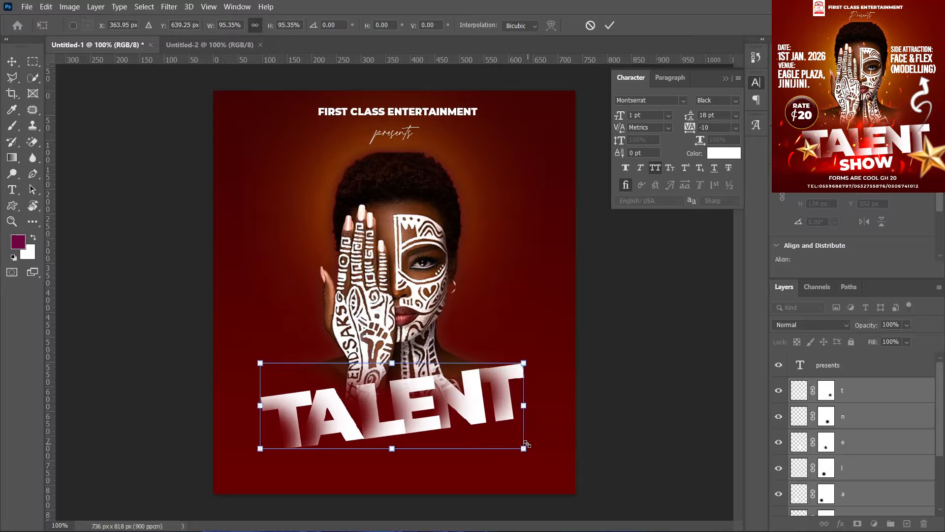
left_click(610, 26)
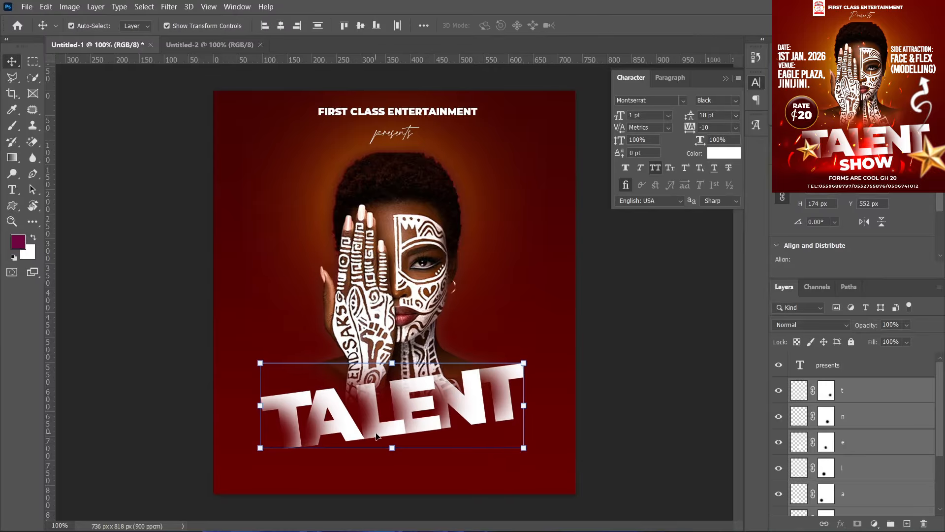
left_click(654, 383)
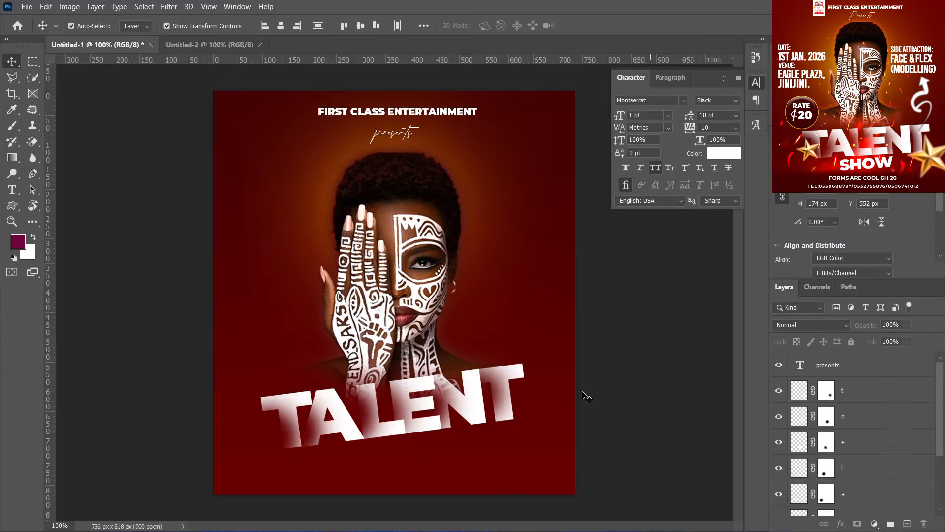
left_click(400, 421)
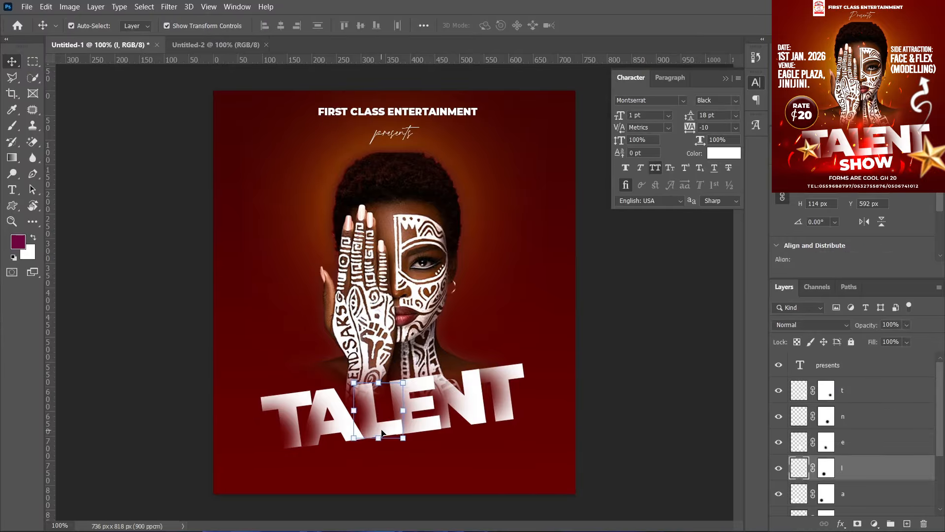
left_click(429, 427)
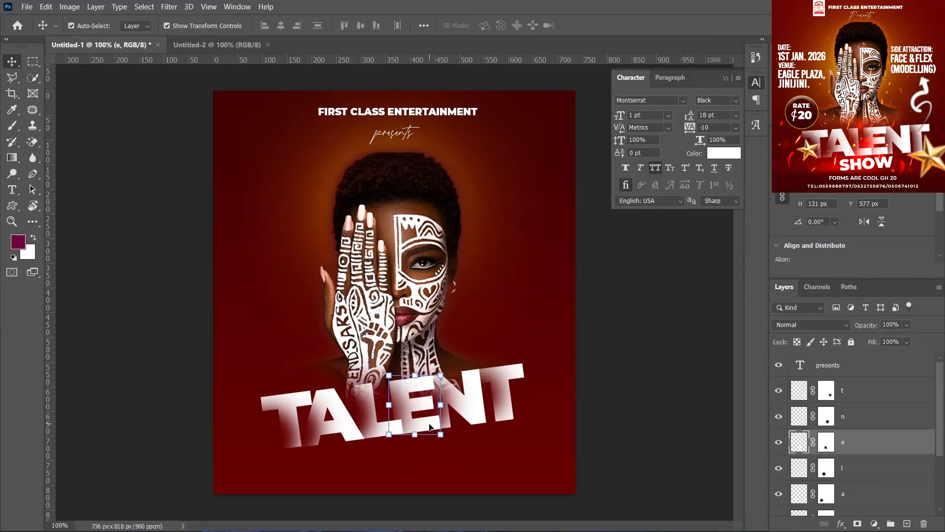
left_click(468, 410)
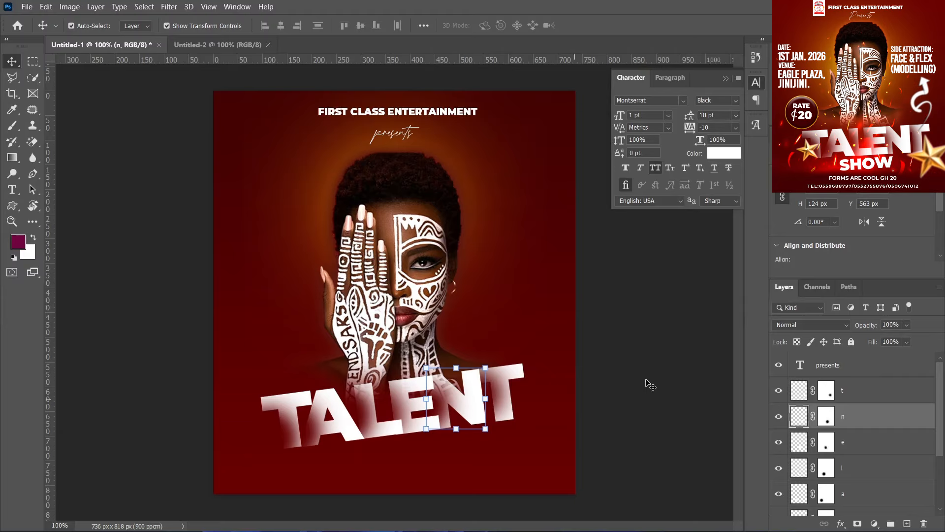
left_click(861, 394)
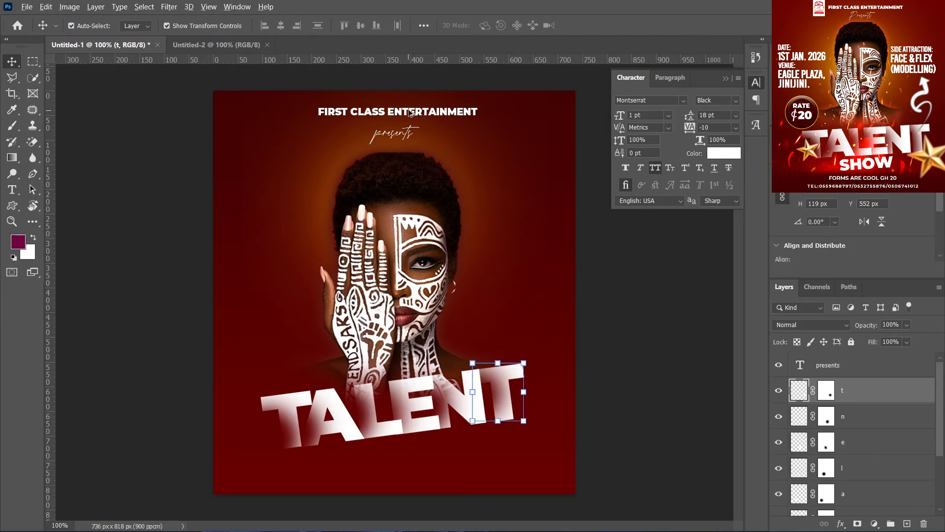
Step: Duplicate the FIRST CLASS ENTERTAINMENT heading below the TALENT title and change the copy's text to SHOW
left_click_drag(408, 111, 412, 459)
double_click(412, 459)
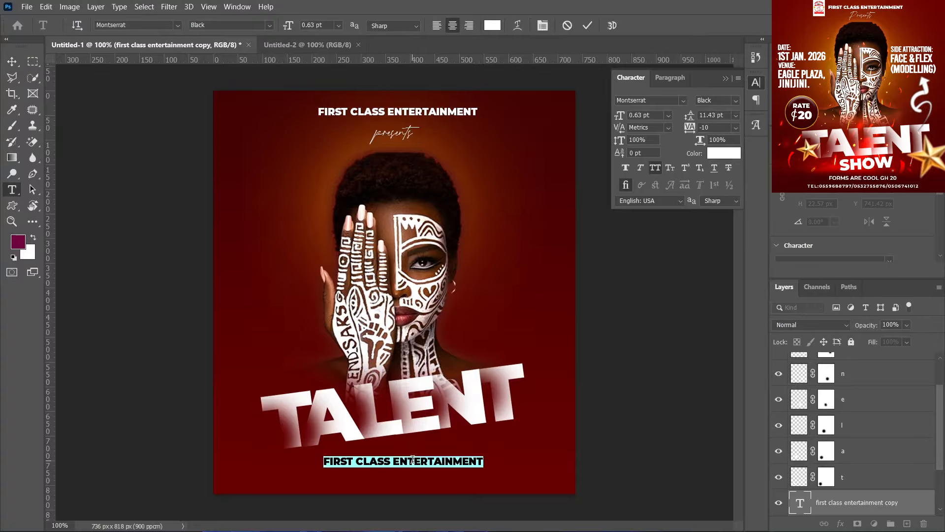
type("SHOW")
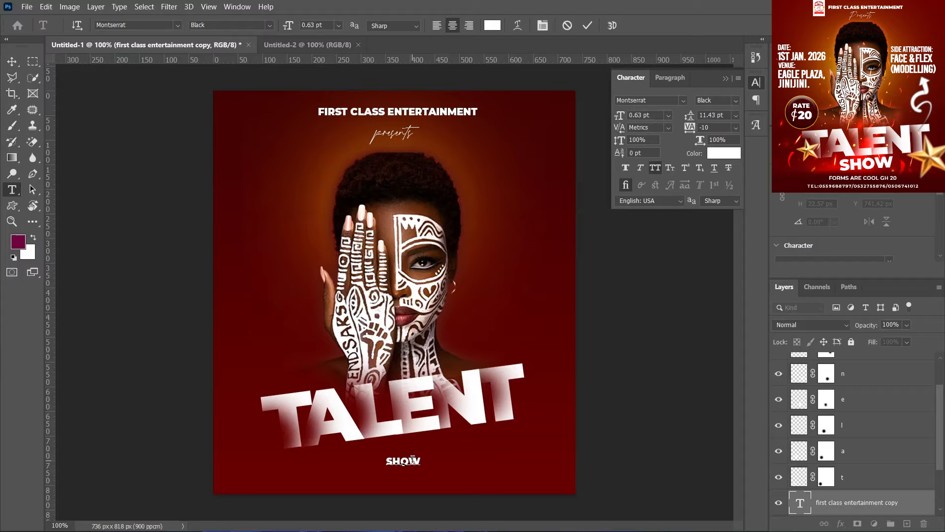
left_click(12, 61)
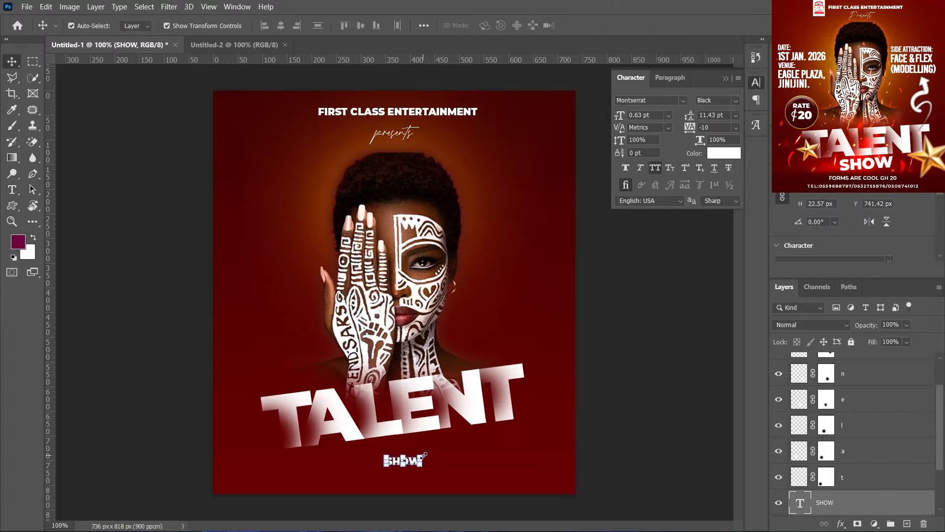
Step: Enlarge the SHOW text to about 259%, rotate it about -6.6°, and place it centred just below TALENT
left_click_drag(424, 454, 457, 432)
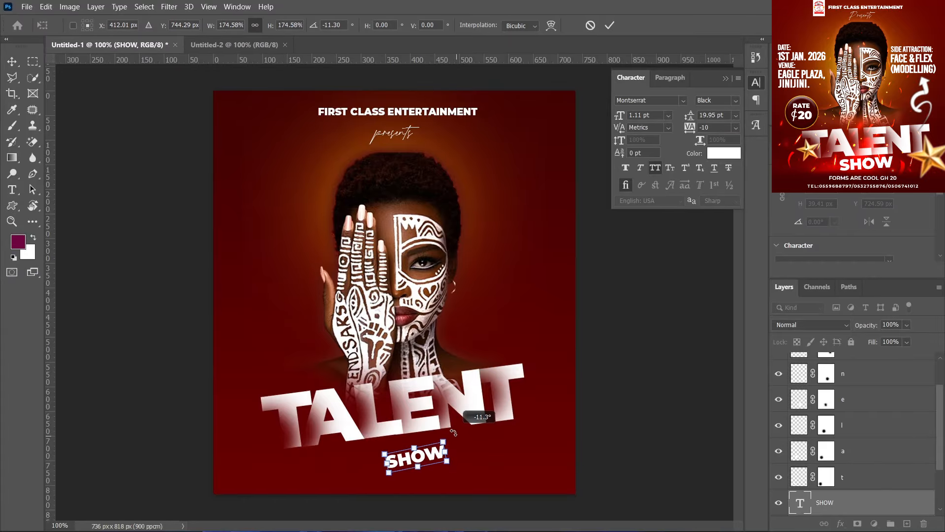
left_click_drag(388, 471, 372, 478)
mouse_move(424, 459)
left_mouse_down()
mouse_move(417, 451)
mouse_move(401, 467)
mouse_move(415, 454)
left_mouse_up()
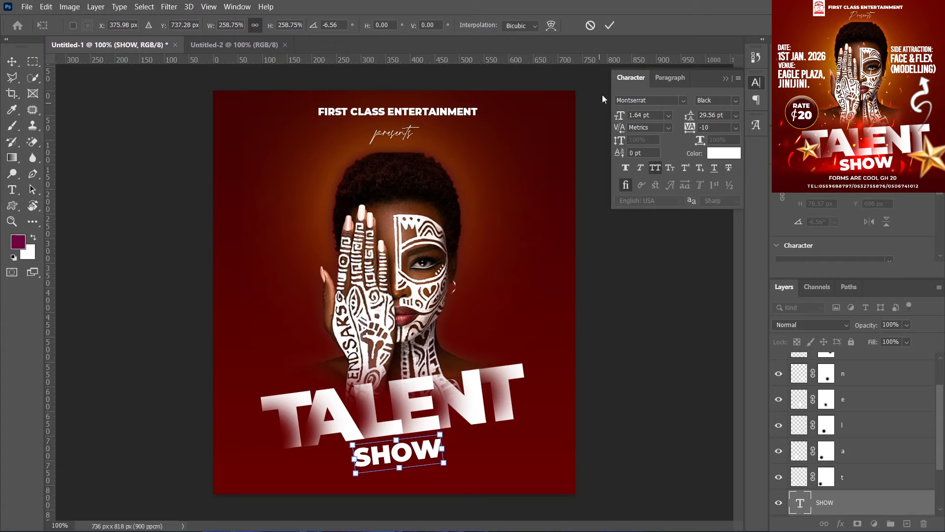
left_click(609, 23)
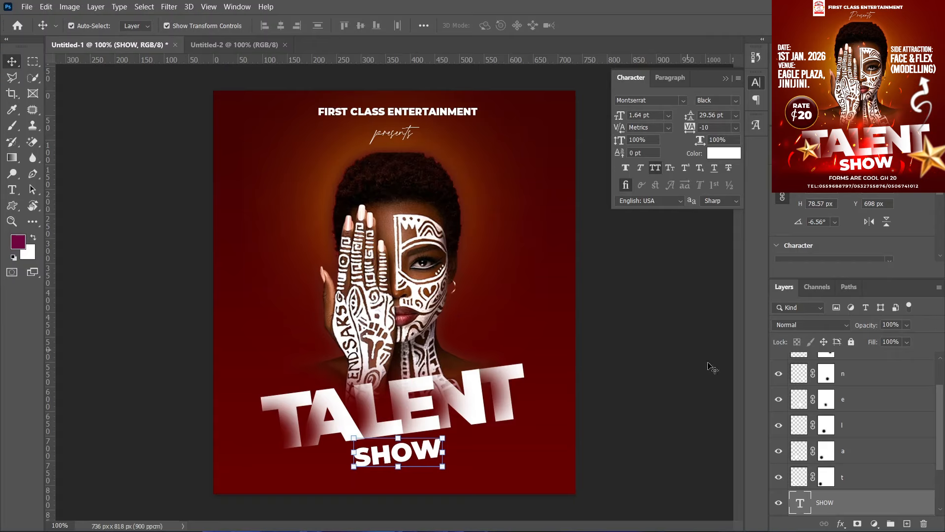
Step: Group all text and letter layers from presents to first class entertainment and name the group TEXTS
scroll(867, 424, "up", 2)
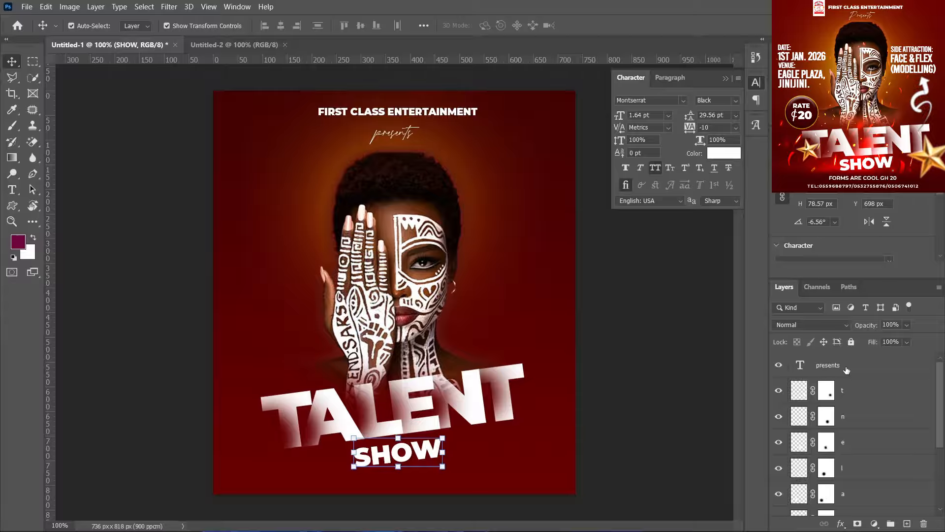
scroll(846, 369, "down", 3)
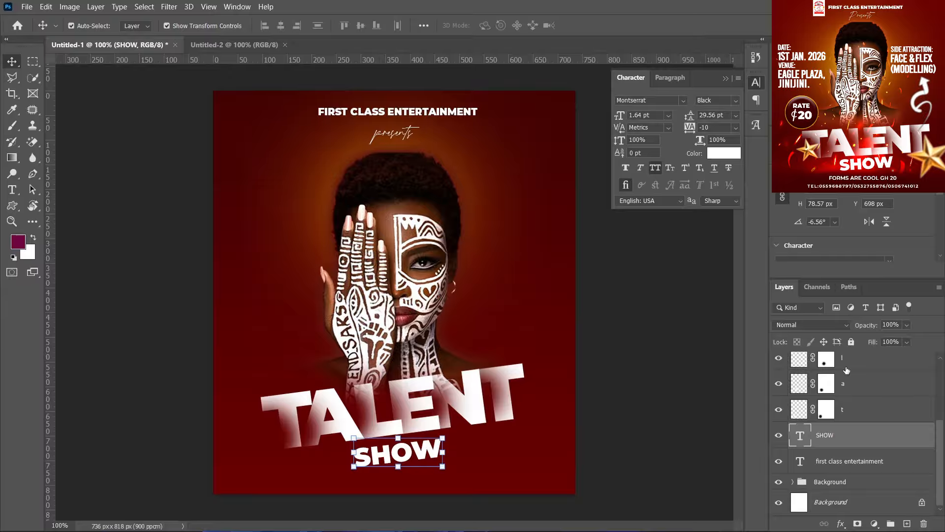
left_click(829, 466)
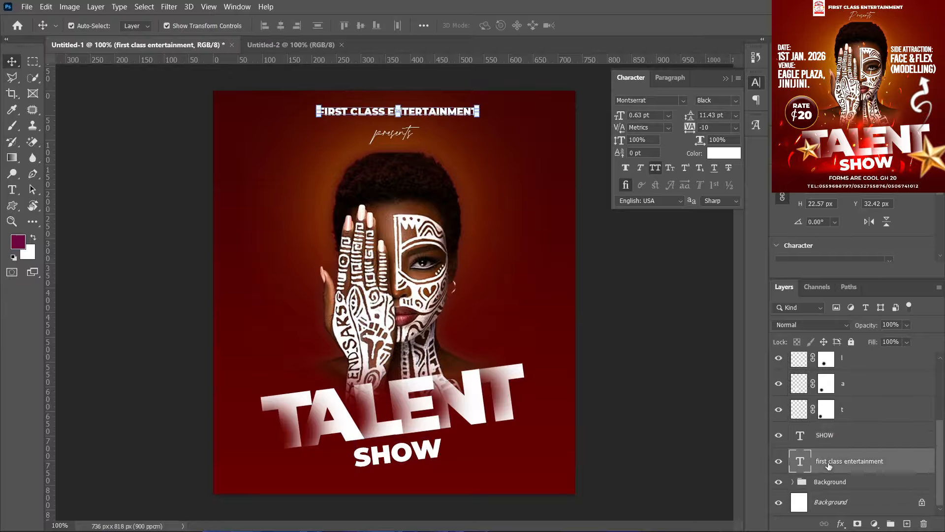
scroll(880, 375, "up", 3)
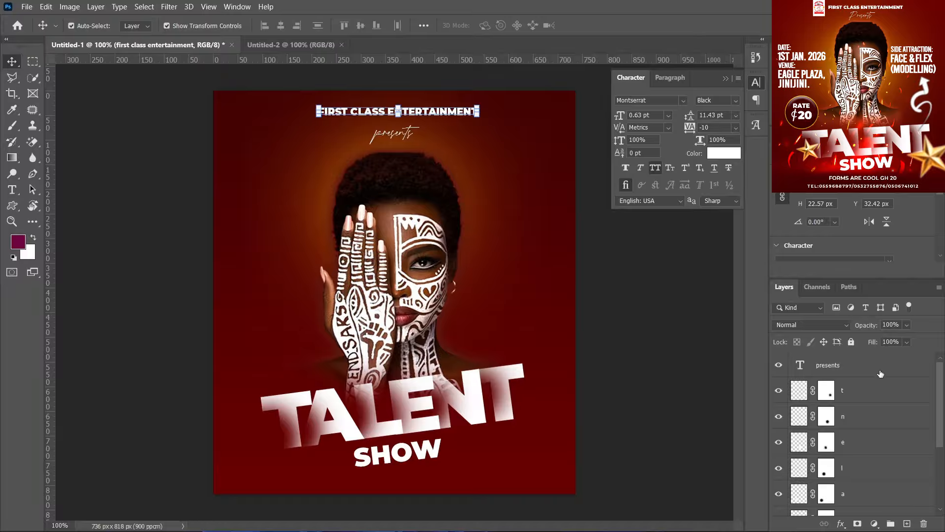
left_click(844, 366, "shift")
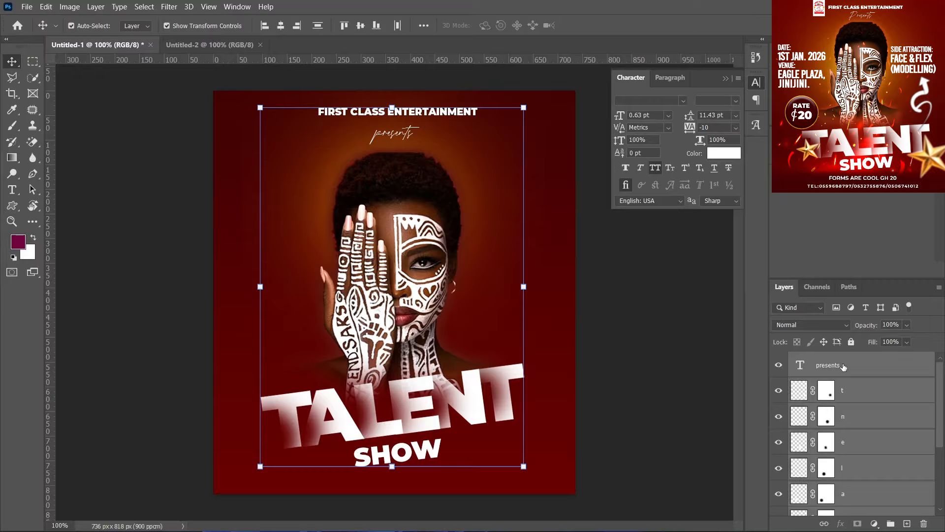
scroll(843, 367, "down", 3)
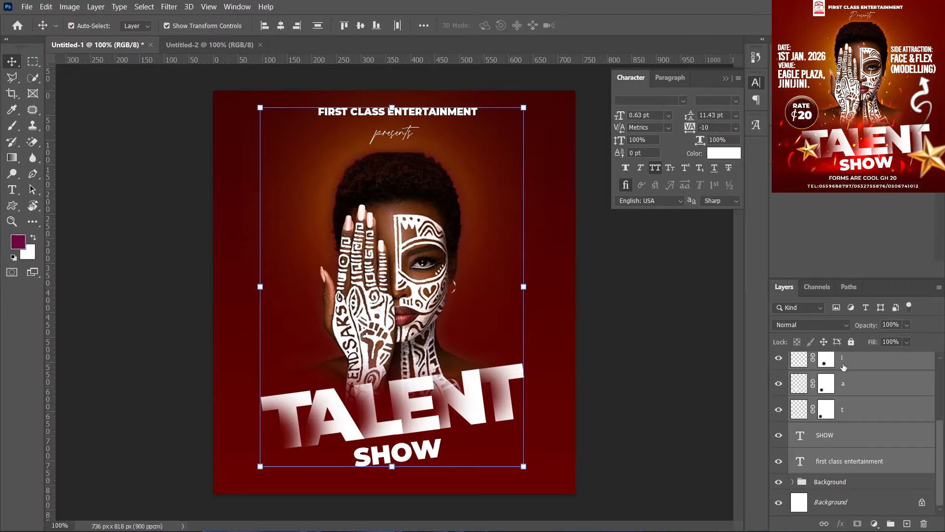
key("ctrl+g")
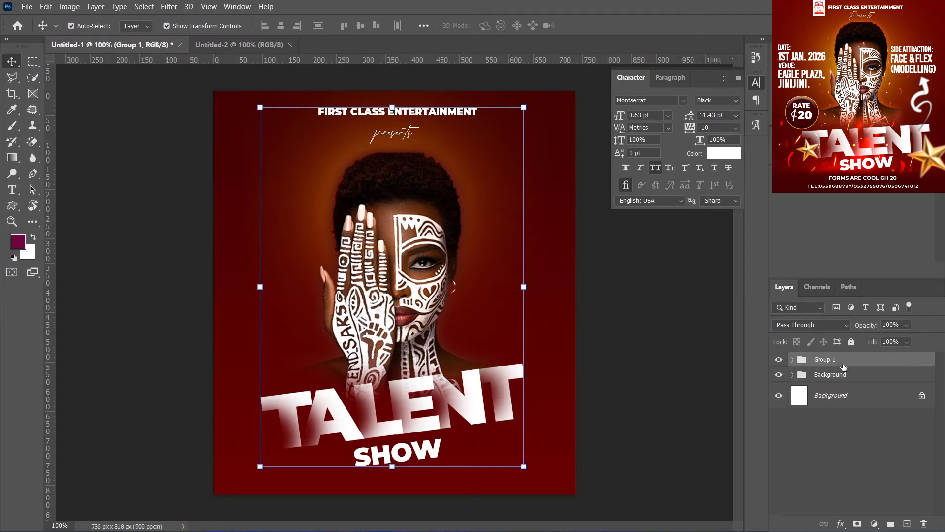
double_click(827, 361)
type("TEXTS")
key("Return")
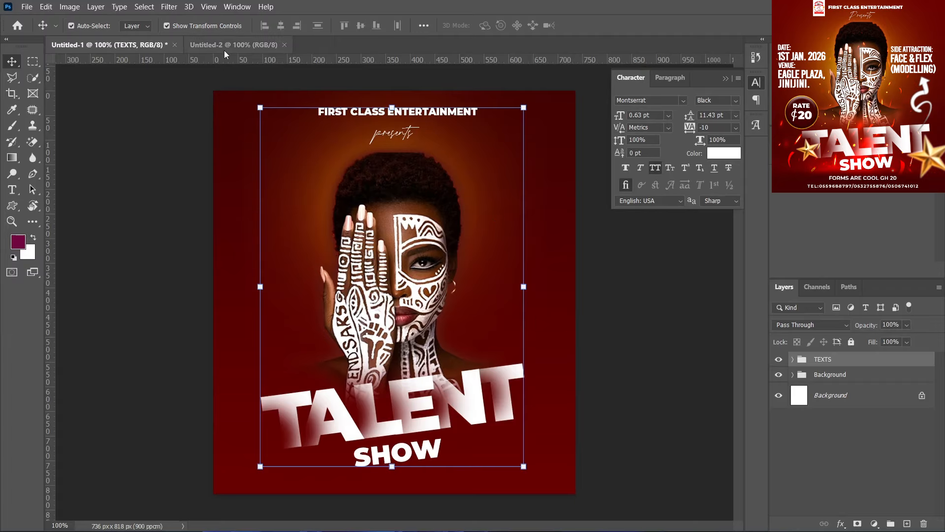
Step: Place the Particles image as an embedded layer and enlarge it to about 695.65% so it spans the full canvas width
left_click(29, 7)
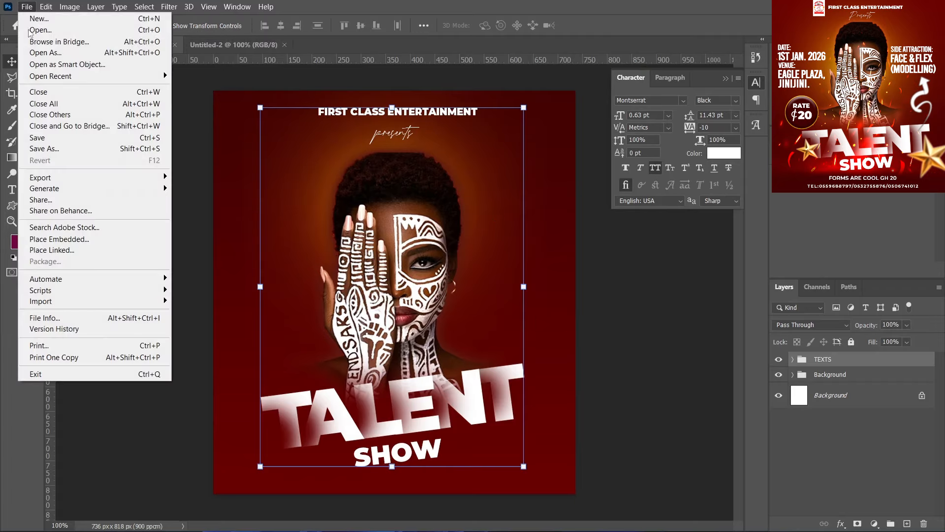
left_click(59, 239)
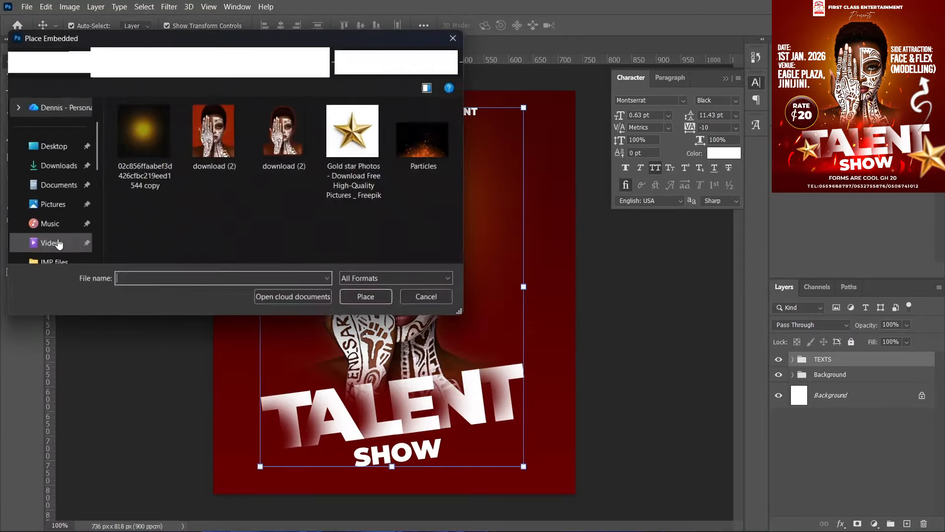
double_click(424, 149)
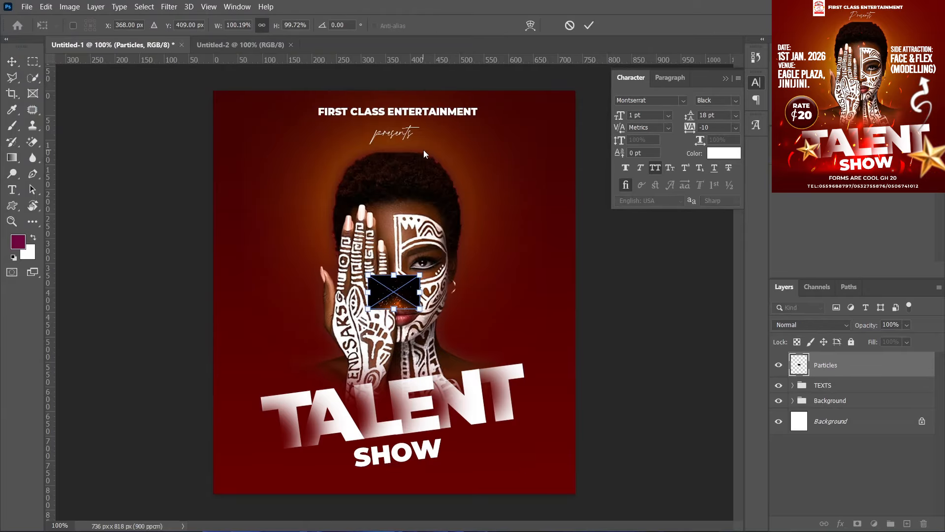
left_click_drag(396, 311, 427, 501)
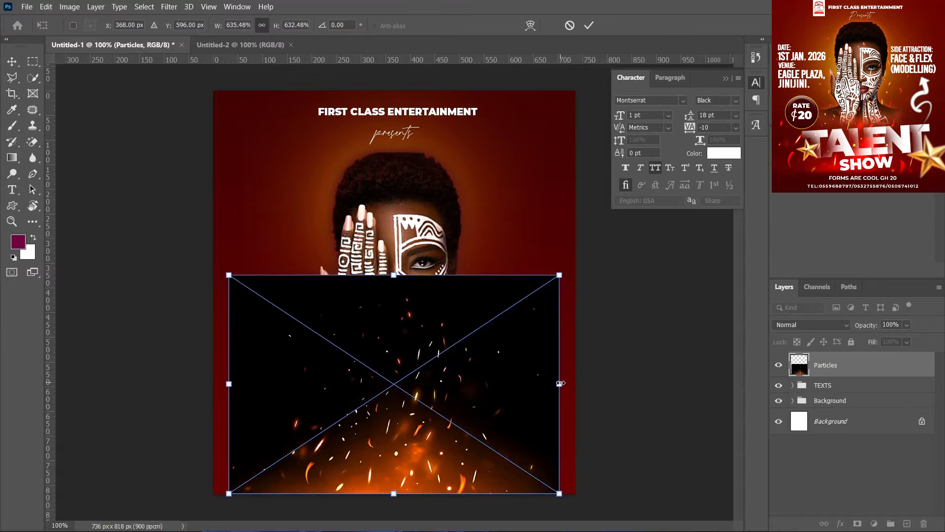
left_click_drag(559, 384, 575, 384)
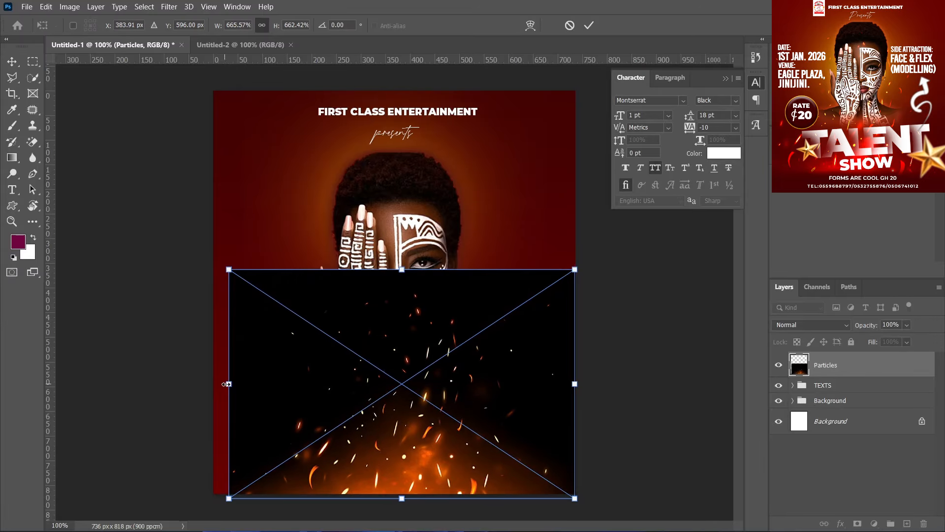
left_click_drag(224, 384, 214, 384)
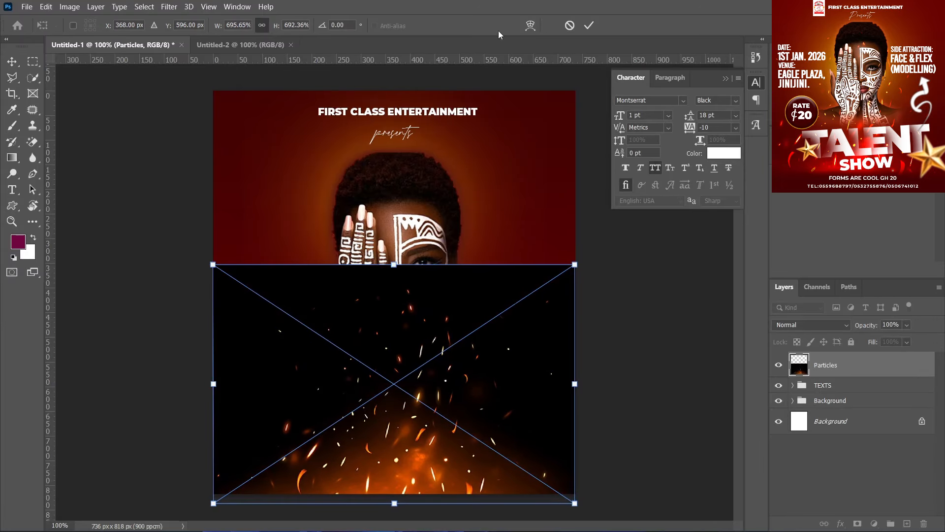
Step: Nudge the Particles image up 19 px so its lower edge meets the canvas edge, and commit the placement
key("Up")
key("Up")
key("Up")
key("Up")
key("Up")
key("Up")
key("Up")
key("Up")
key("Up")
key("Up")
key("Up")
key("Up")
key("Up")
key("Up")
key("Up")
key("Up")
key("Up")
key("Up")
key("Up")
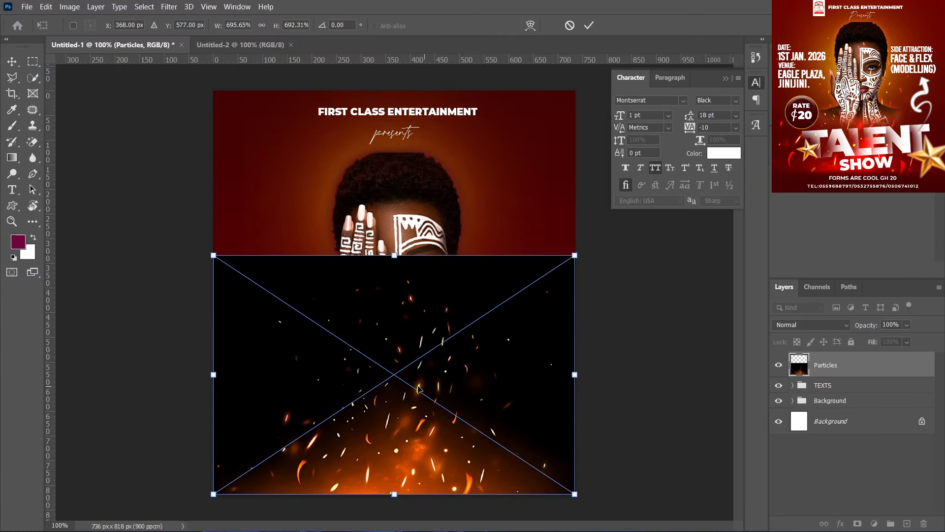
left_click(589, 25)
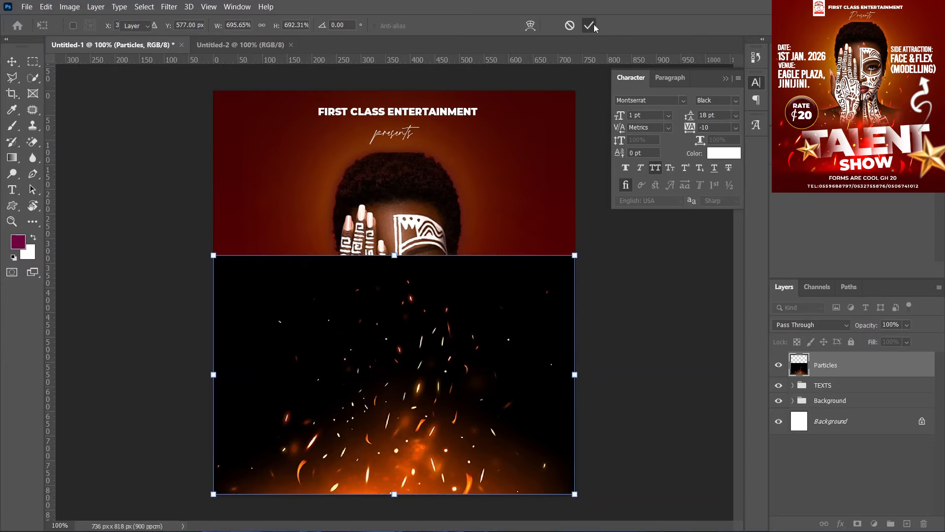
Step: Rasterize the Particles layer and set its blend mode to Screen
right_click(854, 373)
left_click(731, 229)
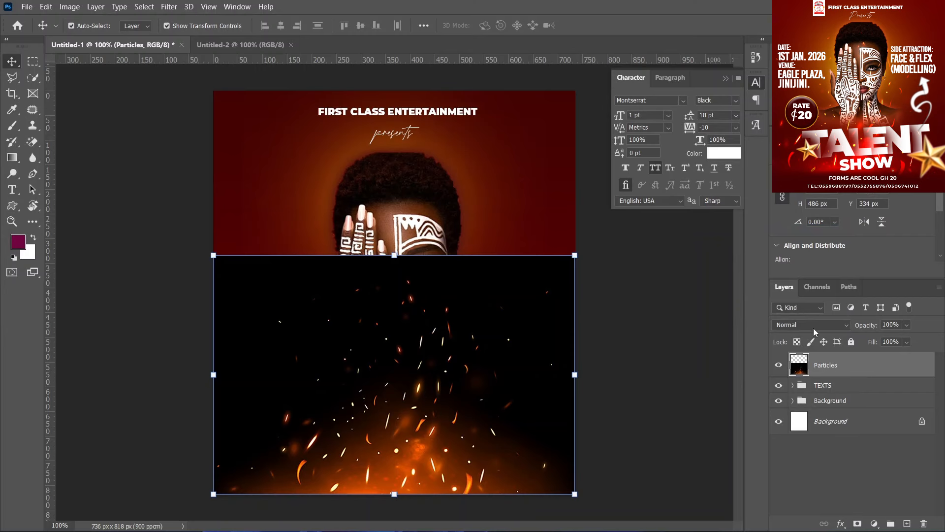
left_click(814, 328)
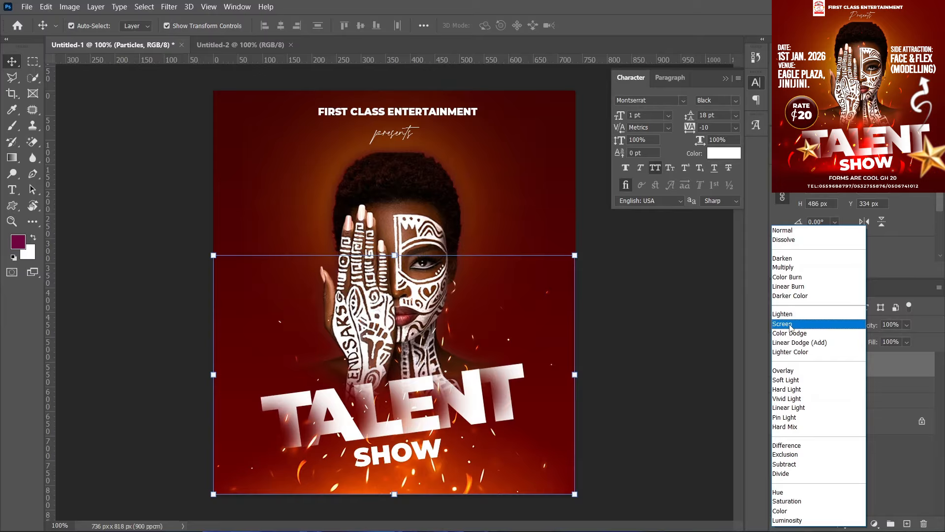
left_click(790, 326)
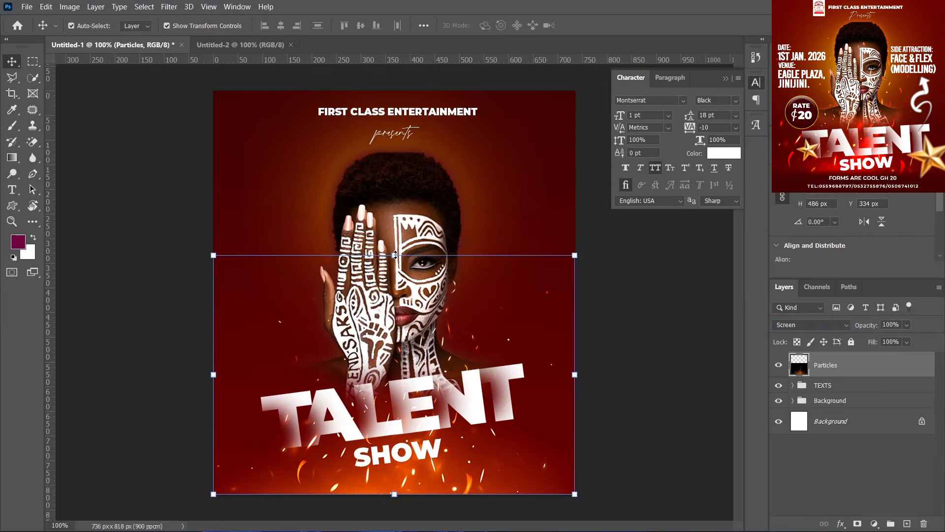
Step: Enlarge the Particles layer upward to about 117.49%, keeping its lower edge in place, and lock the layer
left_click_drag(395, 255, 394, 211)
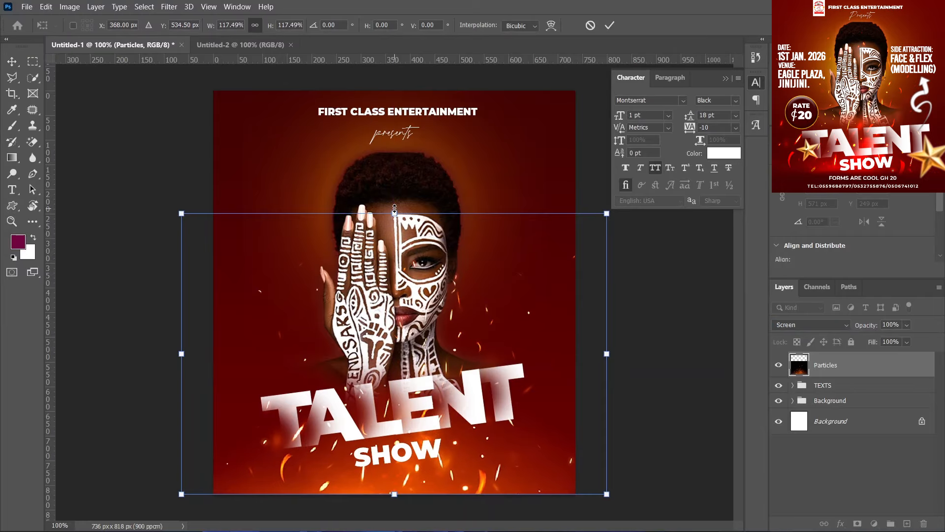
left_click(610, 26)
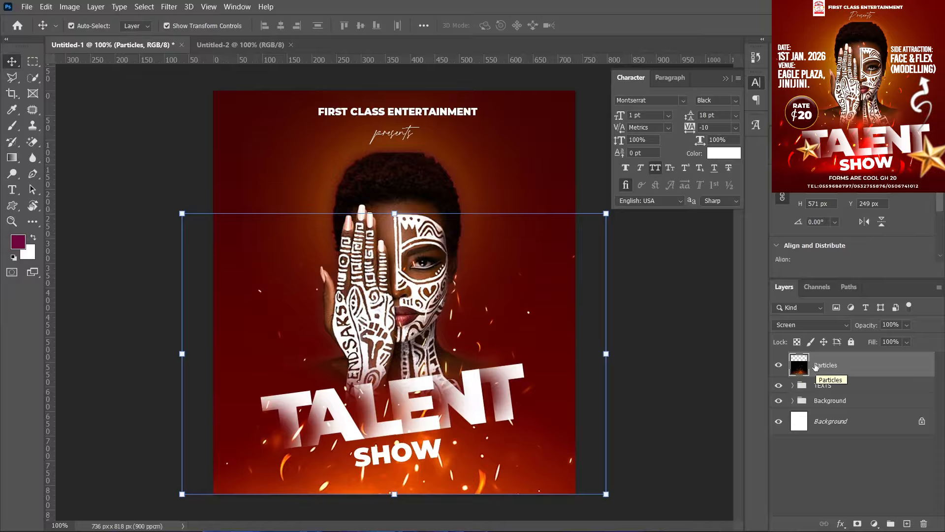
left_click(851, 342)
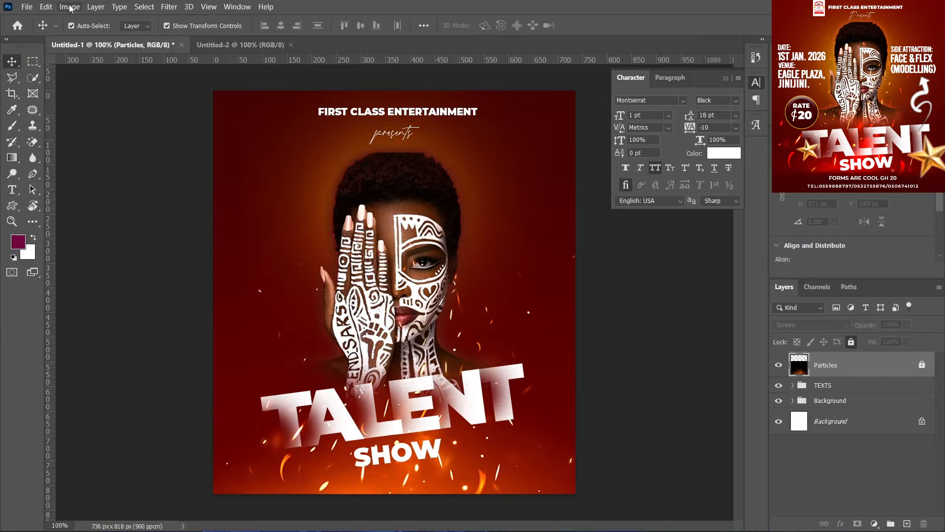
Step: Place the Gold star image as an embedded layer above the Particles layer
left_click(27, 6)
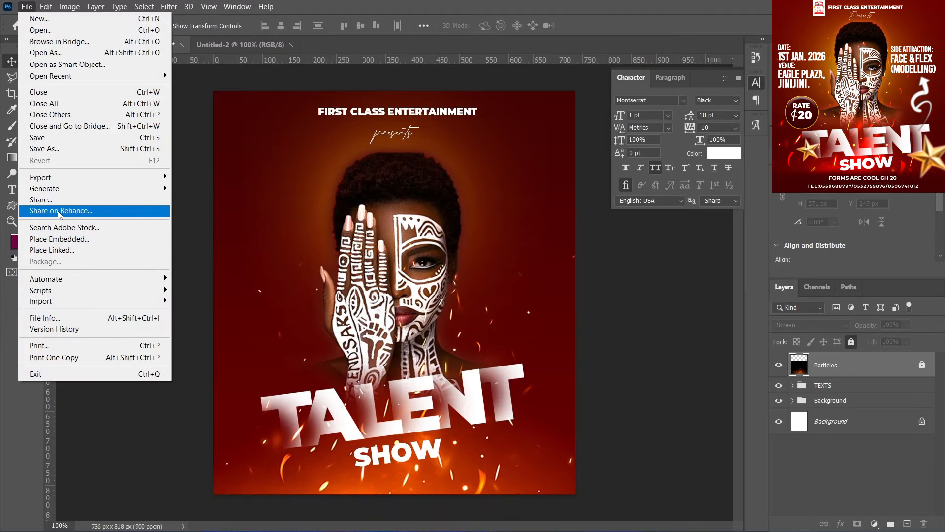
left_click(63, 241)
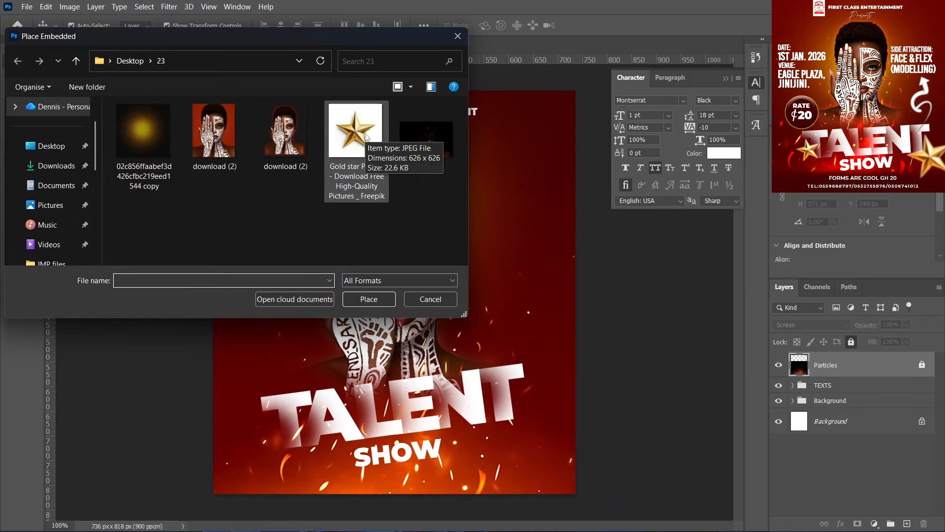
double_click(365, 136)
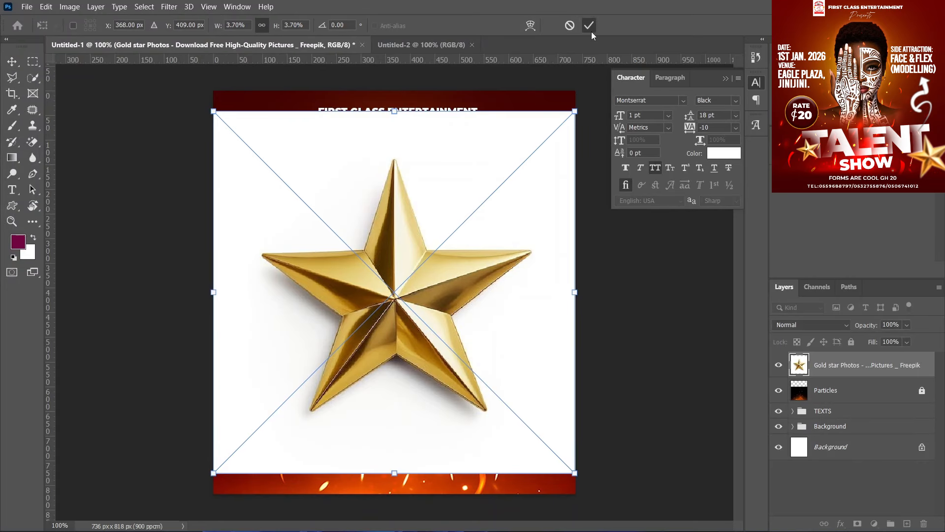
left_click(589, 25)
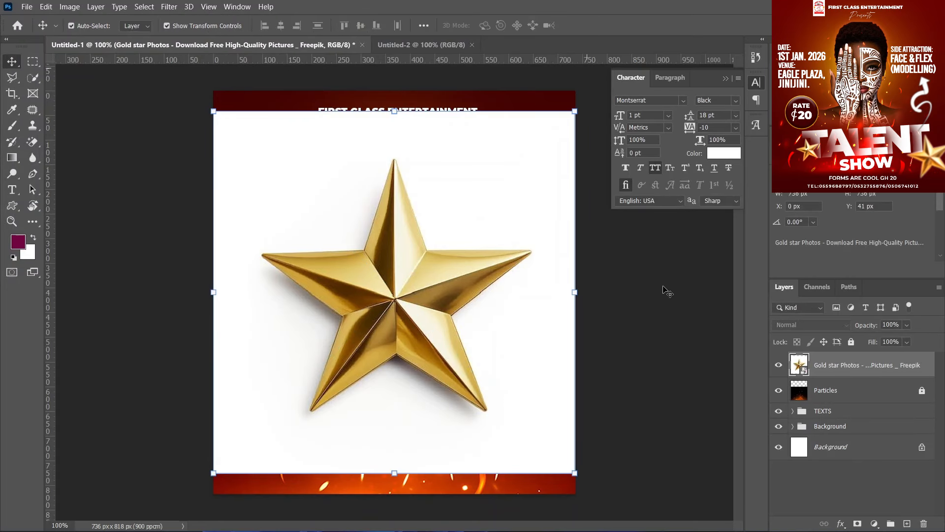
Step: Rasterize the gold star layer and remove its white background
right_click(831, 369)
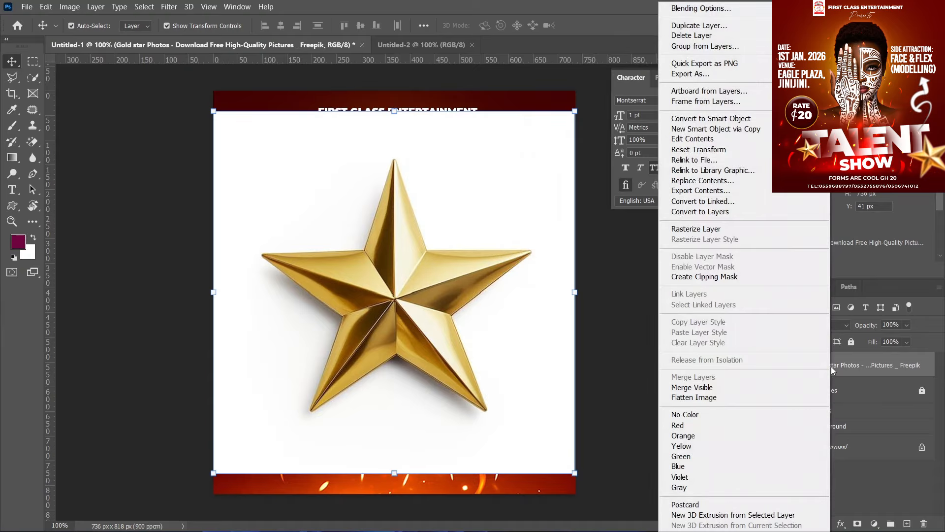
left_click(709, 228)
scroll(876, 245, "down", 3)
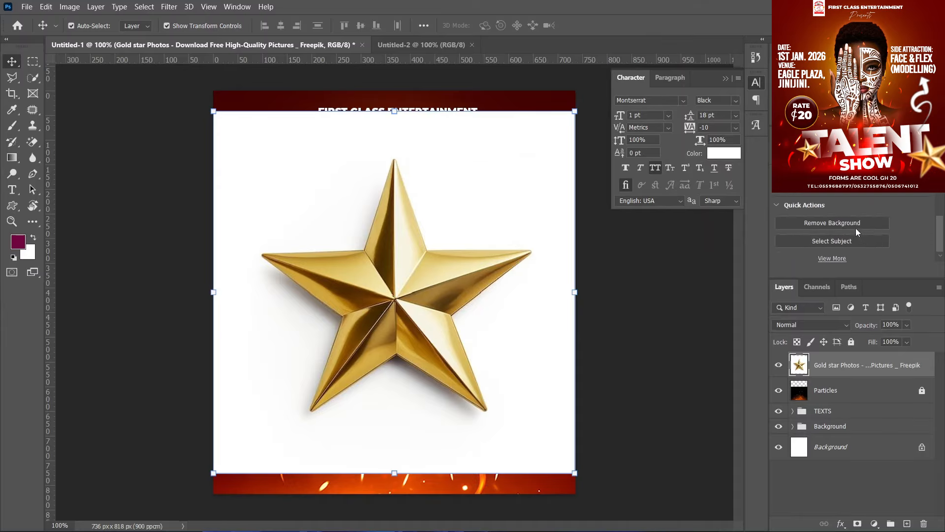
left_click(842, 222)
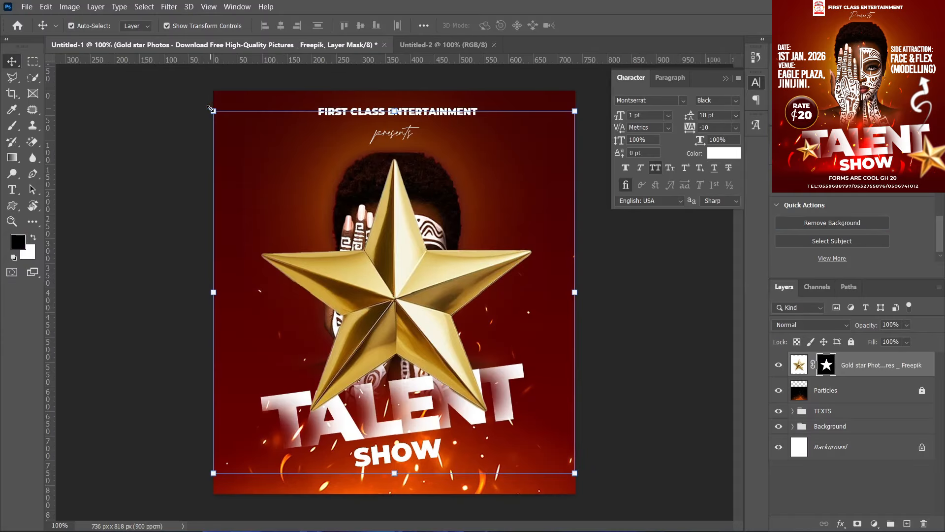
Step: Scale the gold star down to about 27.62% and place it over the final T of TALENT
left_click_drag(209, 107, 544, 285)
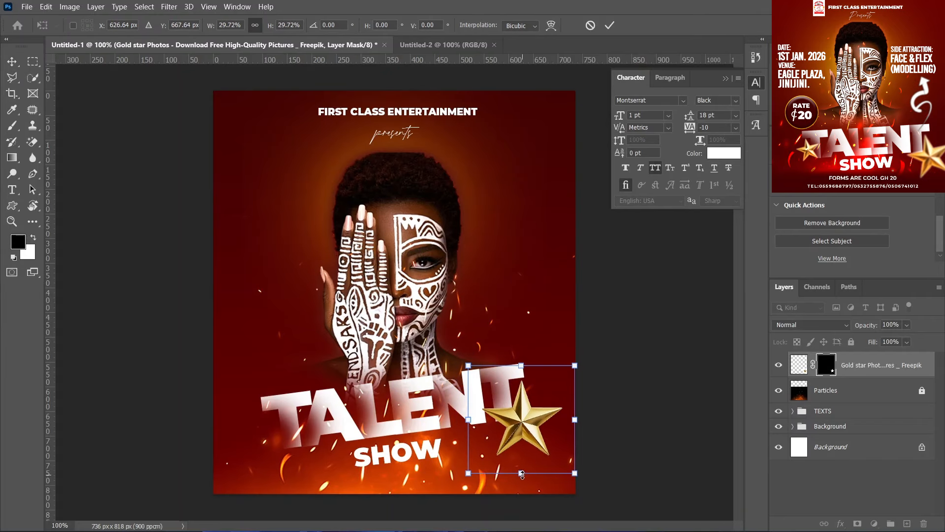
left_click_drag(523, 474, 524, 454)
left_click_drag(530, 415, 532, 403)
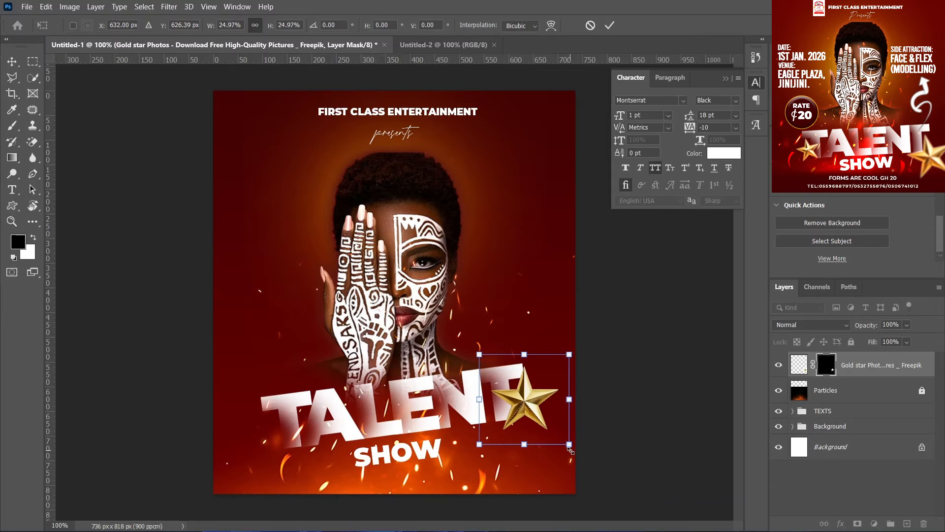
left_click_drag(570, 449, 579, 454)
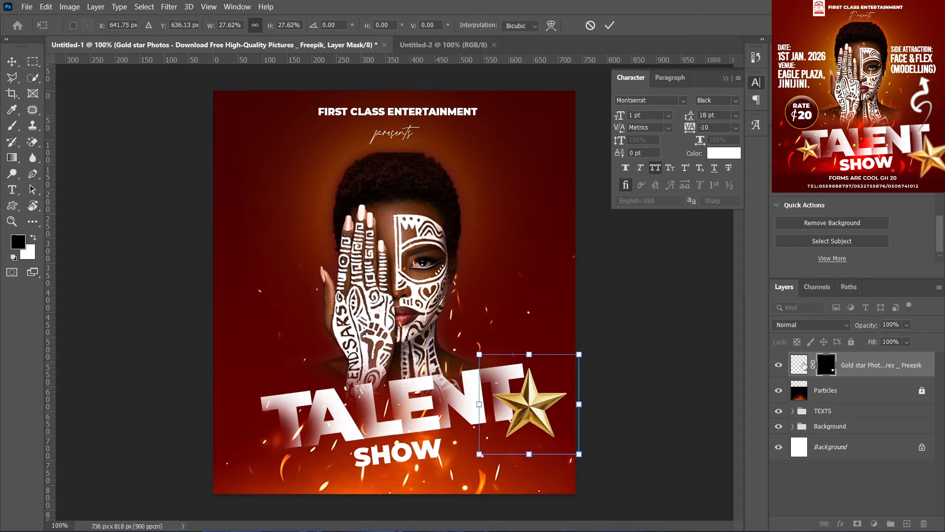
Step: Apply a Gaussian Blur with a 2.5-pixel radius to the gold star's image rather than its mask
left_click(801, 365)
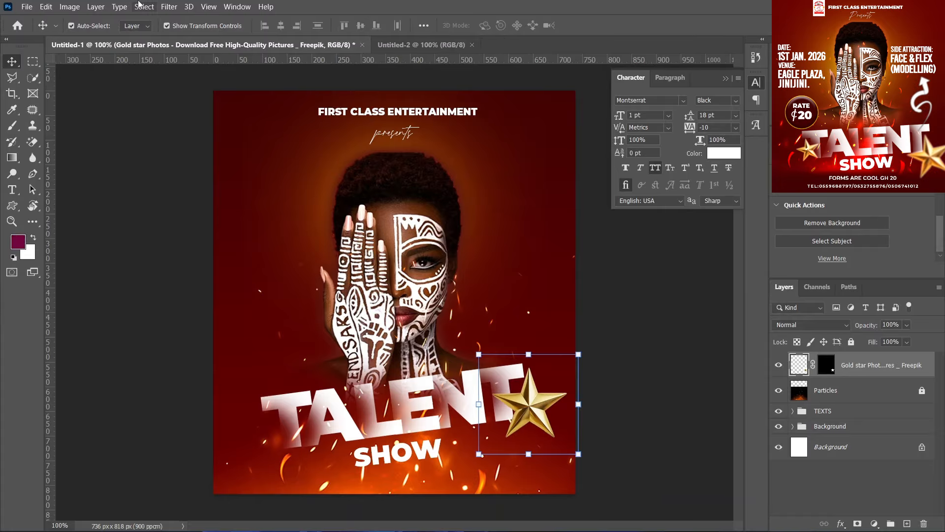
left_click(169, 6)
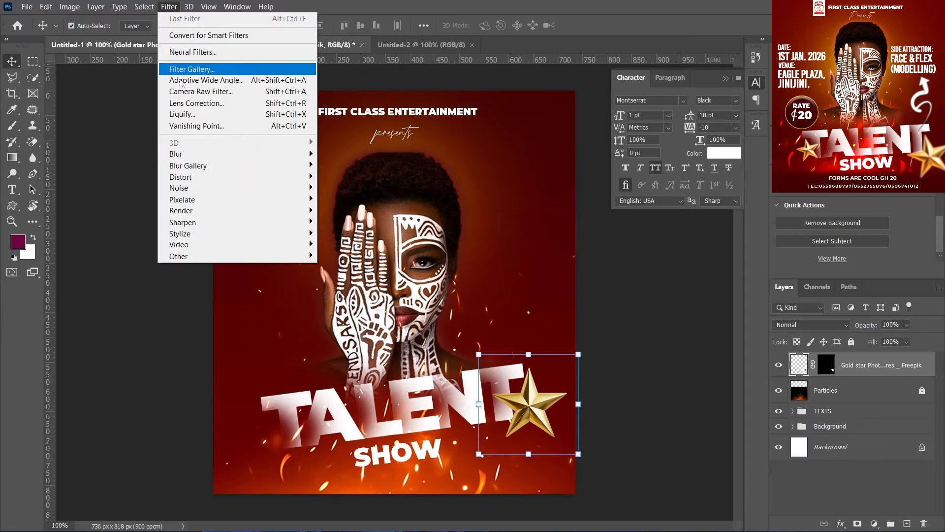
mouse_move(282, 157)
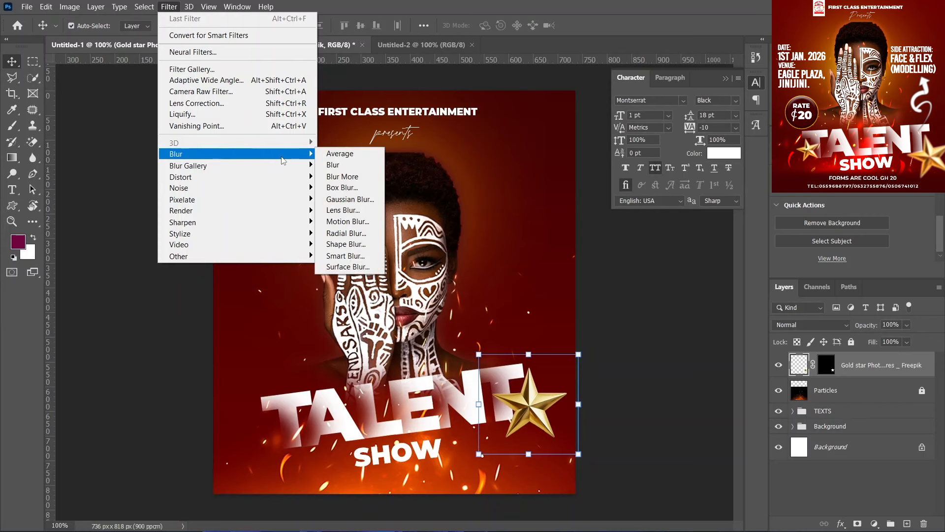
left_click(340, 200)
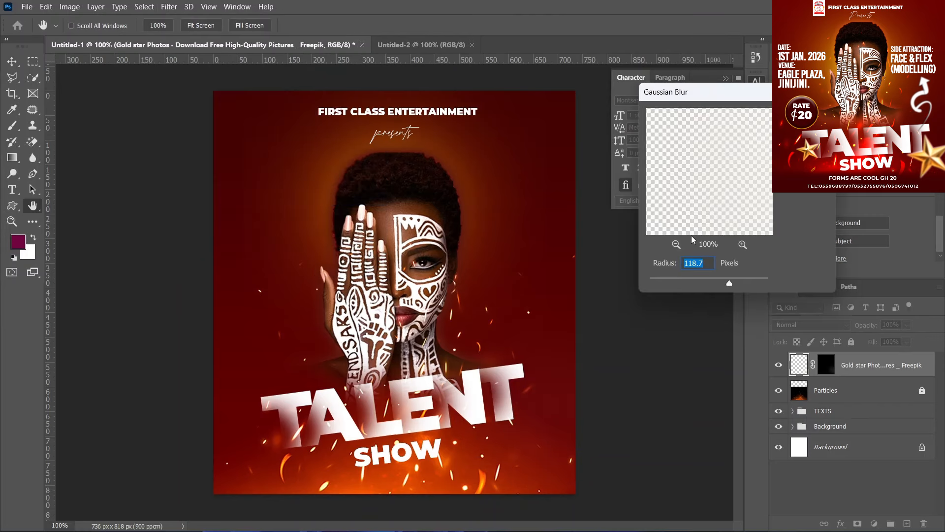
left_click_drag(728, 284, 666, 285)
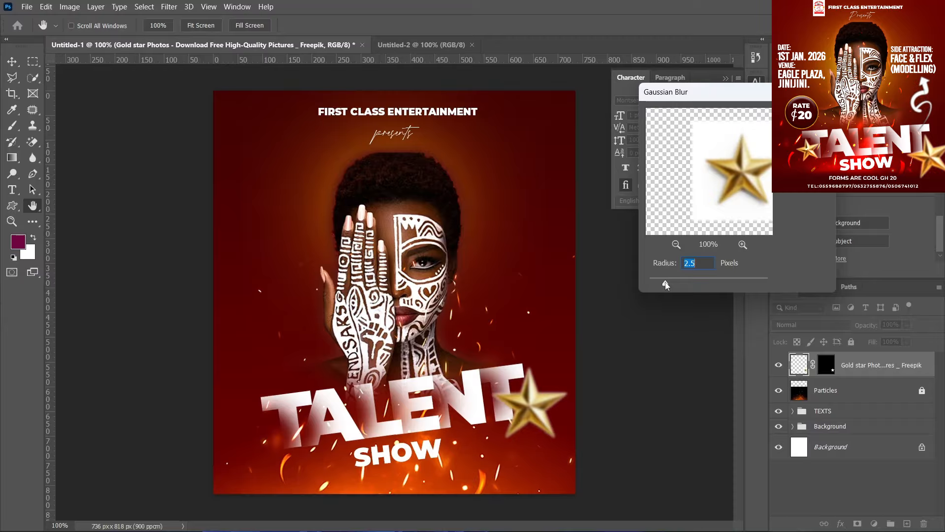
key("Return")
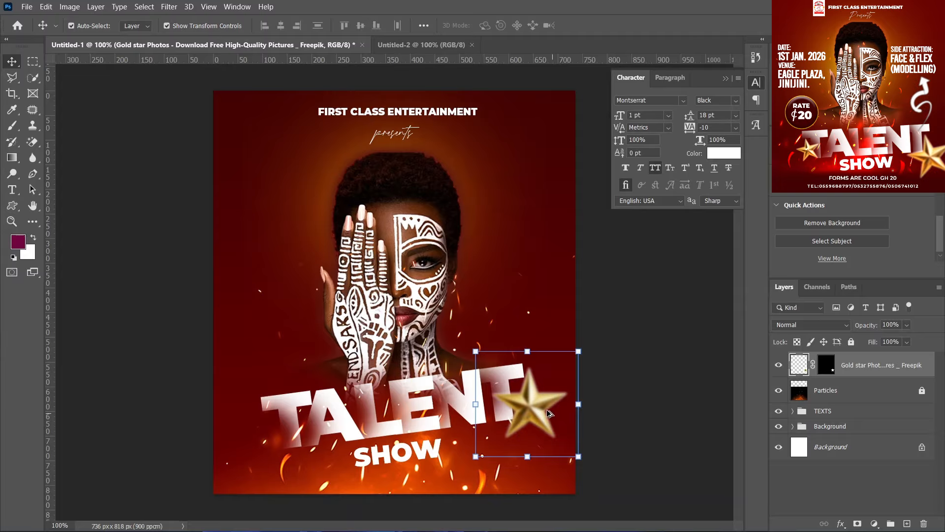
Step: Duplicate the gold star, scale the copy to about 66.47%, and place it over the lower part of TALENT's first T
left_click_drag(528, 405, 265, 452)
left_click_drag(316, 501, 303, 475)
left_click_drag(213, 395, 227, 411)
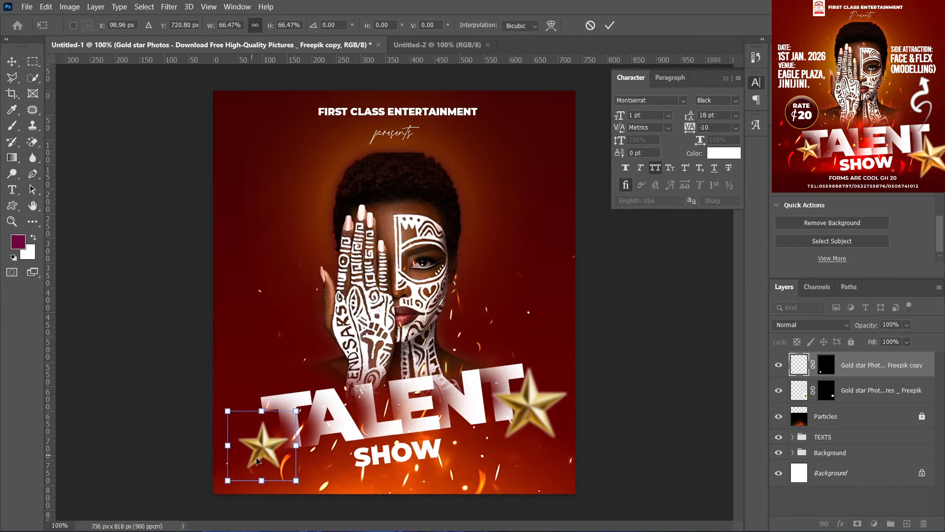
left_click_drag(259, 462, 268, 451)
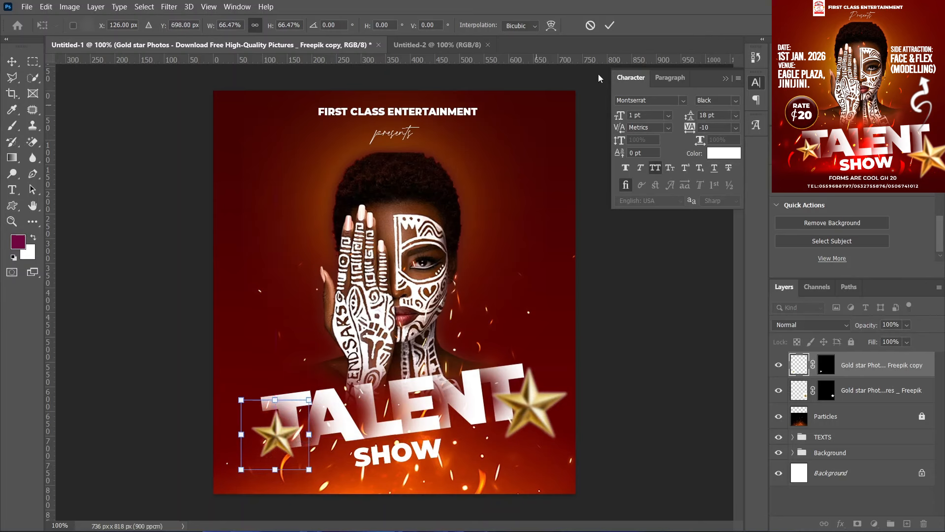
left_click(610, 25)
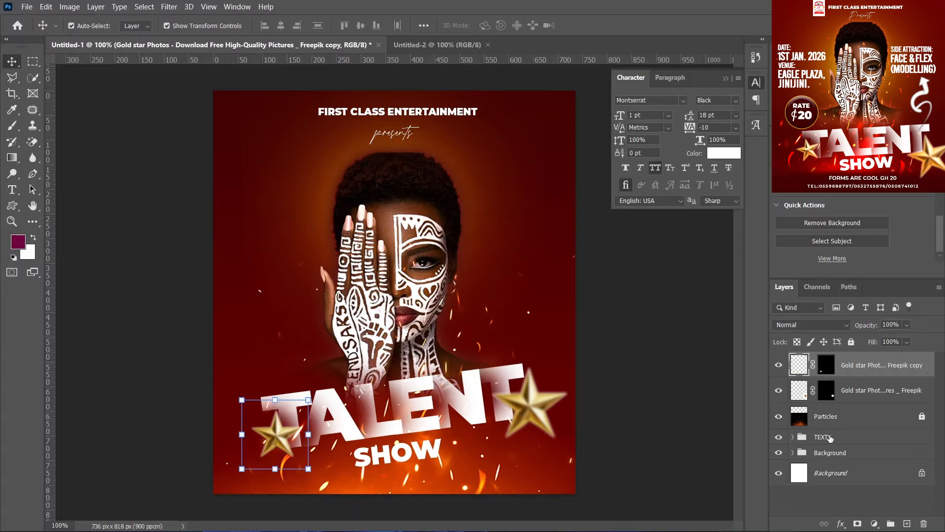
Step: Duplicate the FIRST CLASS ENTERTAINMENT heading twice within the TEXTS group, placing one copy on each side of the woman's head
left_click(794, 440)
left_click(793, 438)
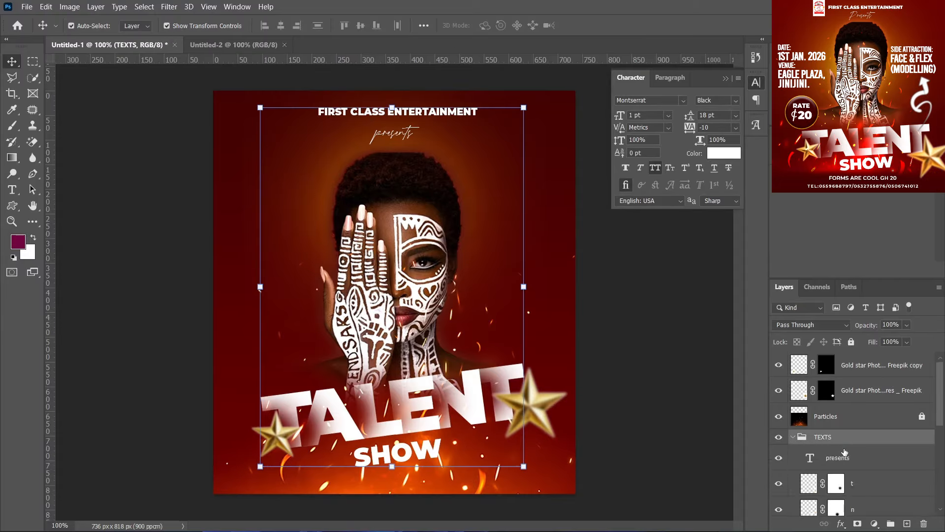
left_click(831, 459)
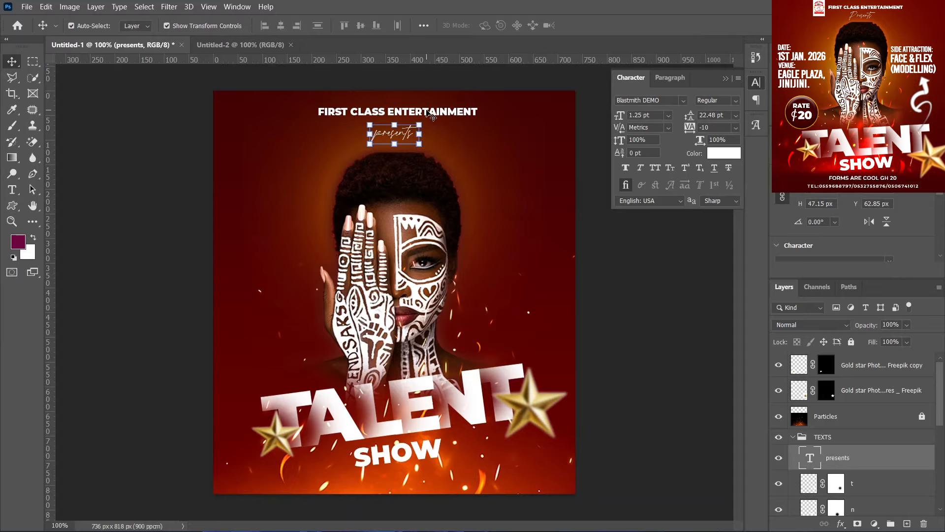
left_click(431, 114)
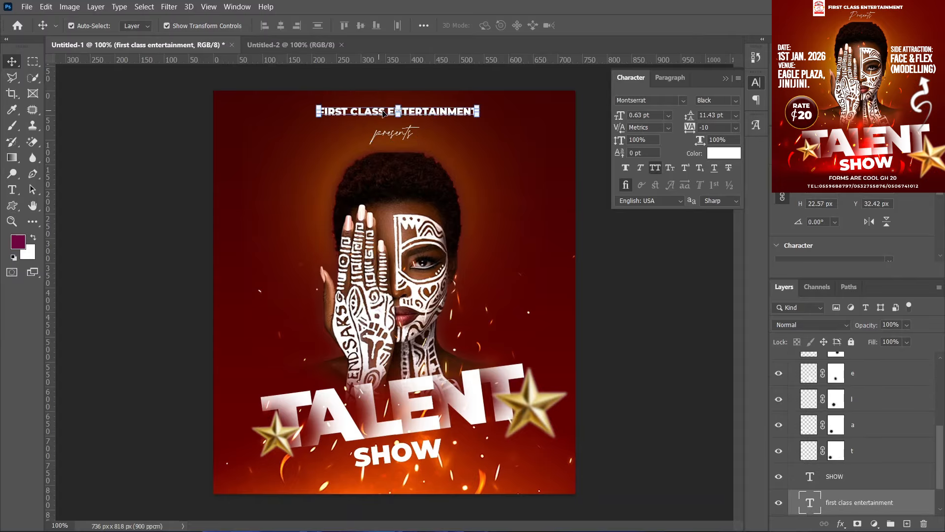
left_click_drag(365, 109, 503, 189)
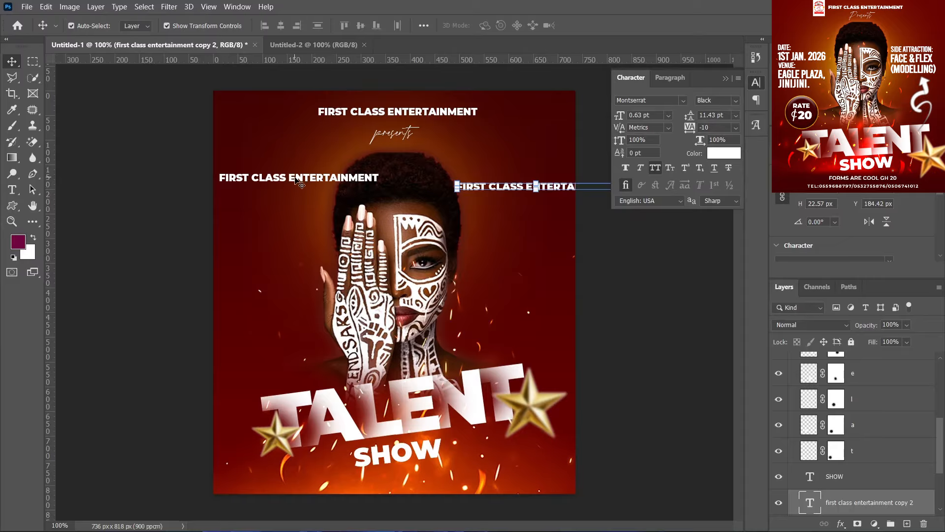
Step: Change the font of the heading copy left of the head to Bebas Regular and shift it slightly toward the flyer's left edge
double_click(298, 180)
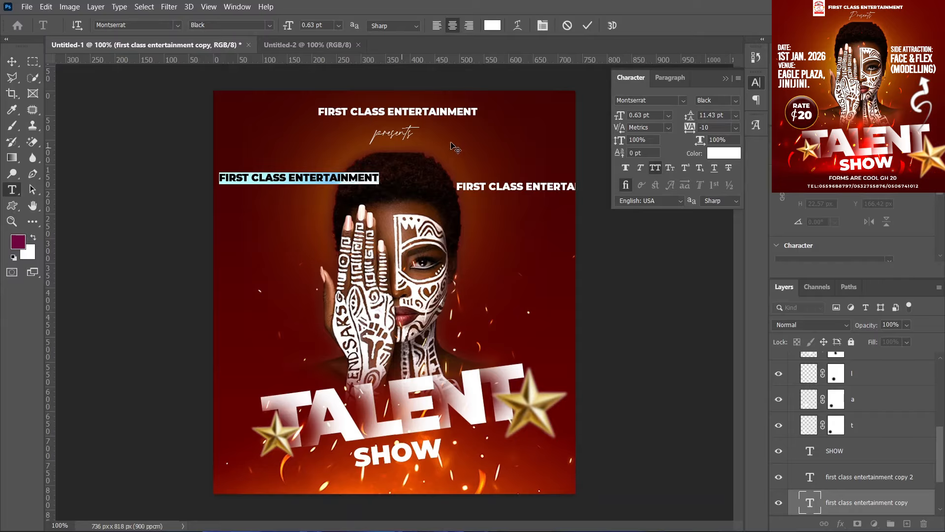
left_click(684, 100)
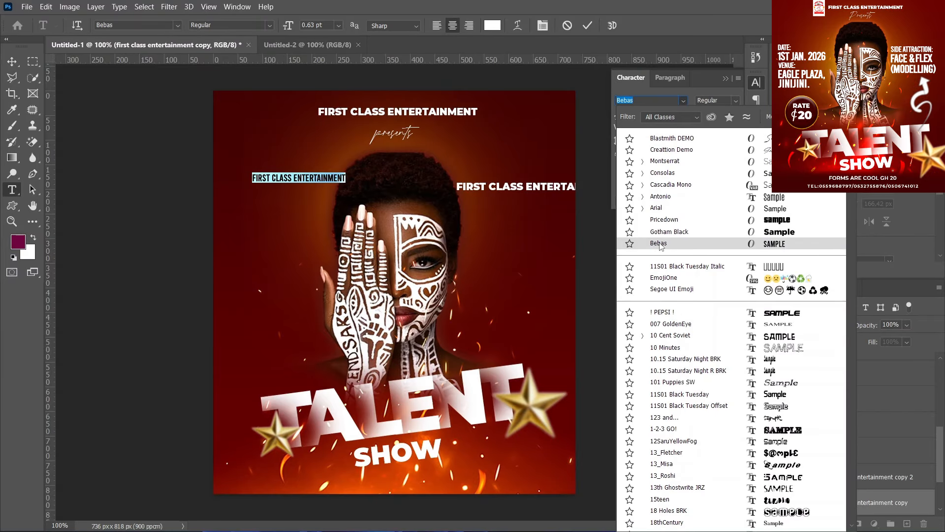
left_click(660, 244)
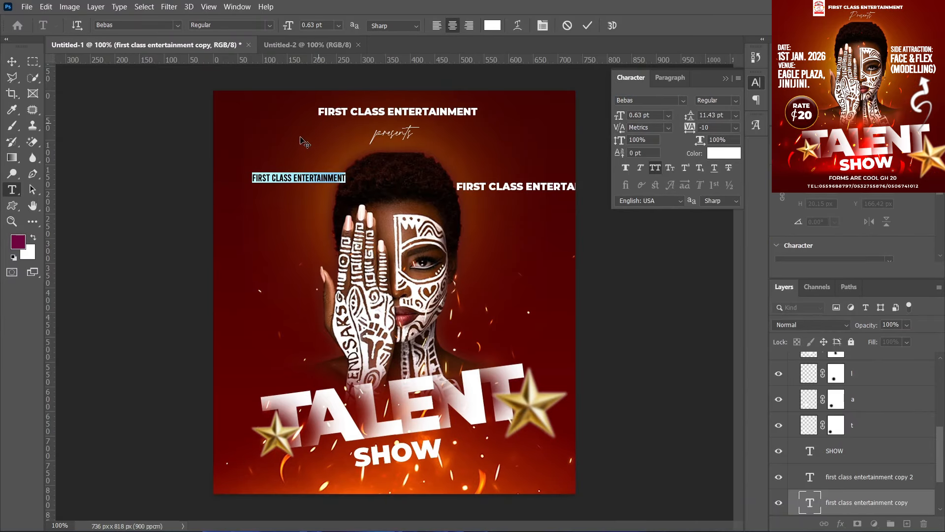
left_click_drag(280, 188, 261, 194)
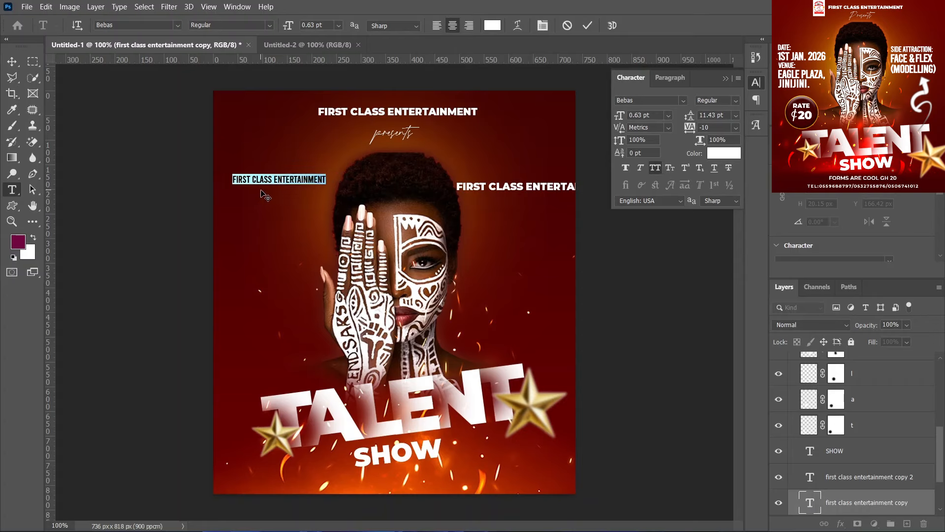
Step: Replace the left heading copy's text with "DATE:" and "1ST JAN. 2026" on two separate lines
type("DAT")
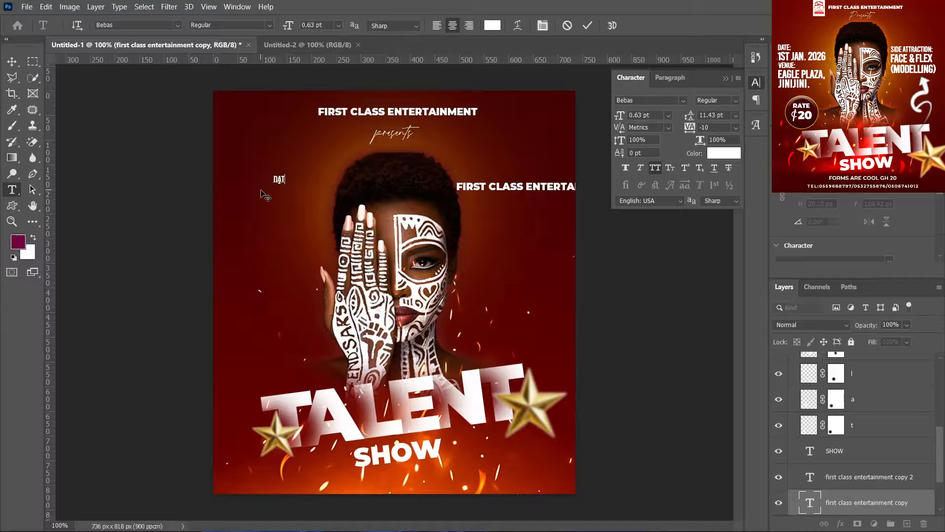
type("E: ")
type("1ST ")
type("JAN")
type(".")
type(" 2026")
key("ctrl+a")
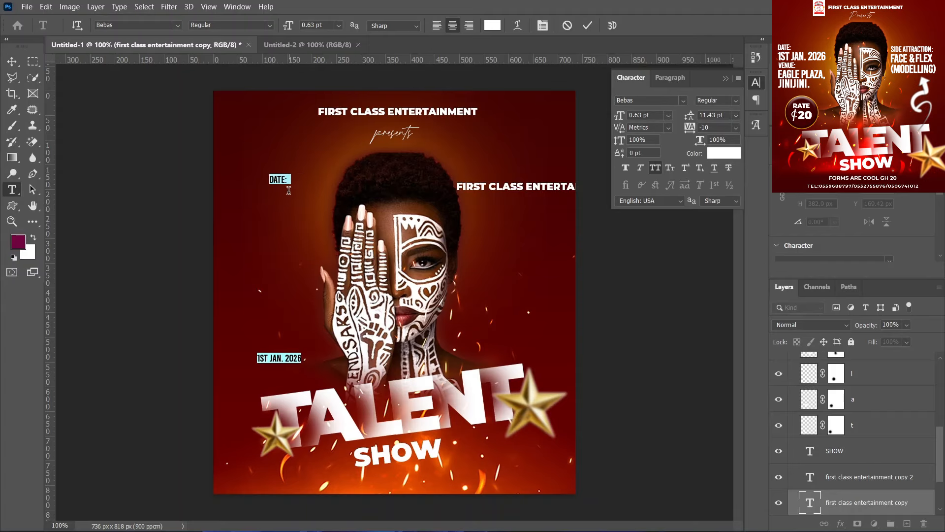
left_click(589, 25)
Step: Reopen the date text for editing and select only its "DATE:" line
key("v")
key("ctrl+plus")
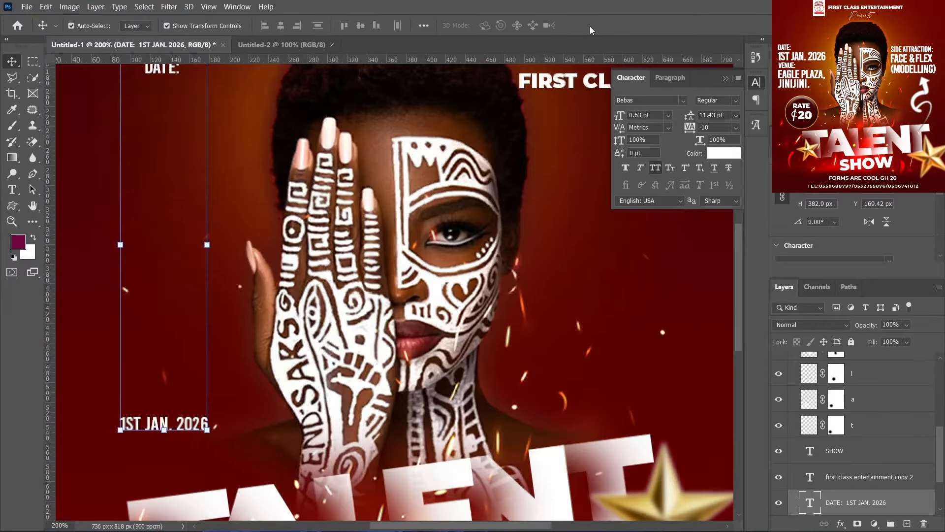
scroll(425, 154, "up", 1)
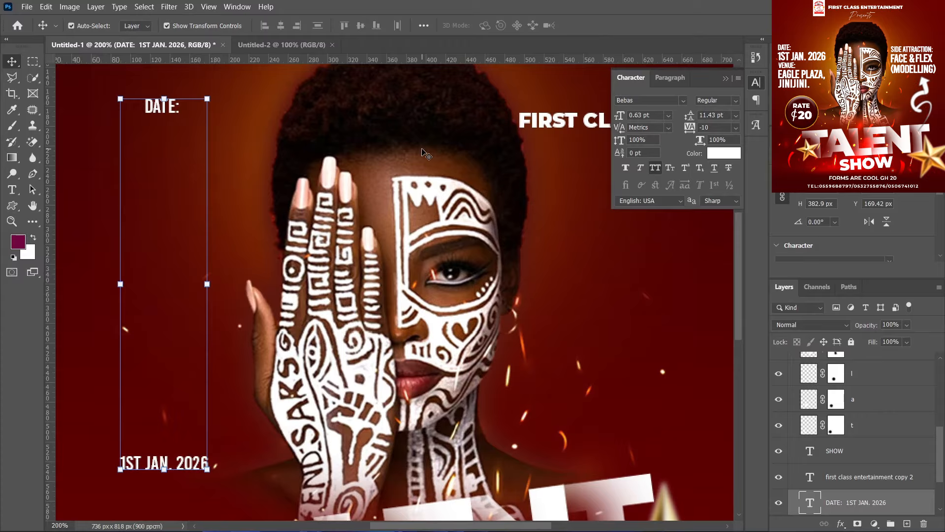
double_click(173, 108)
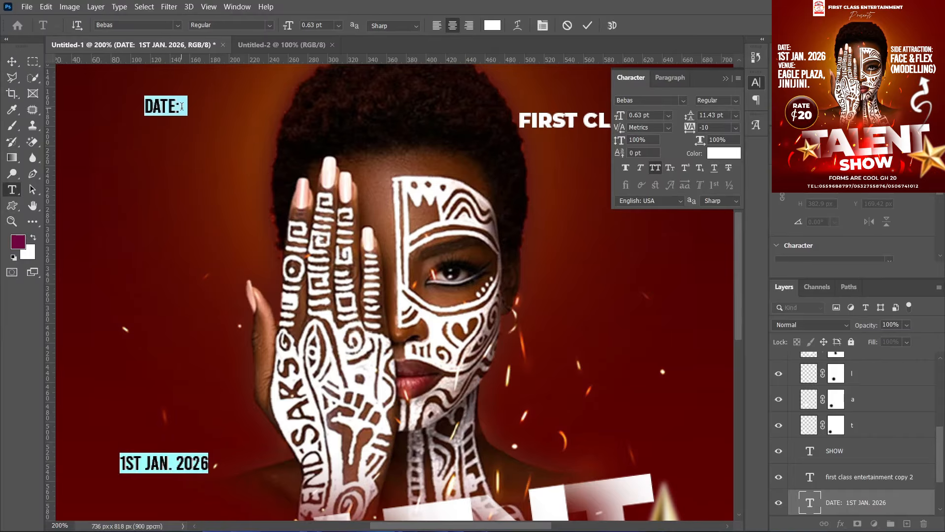
left_click(185, 107)
double_click(185, 106)
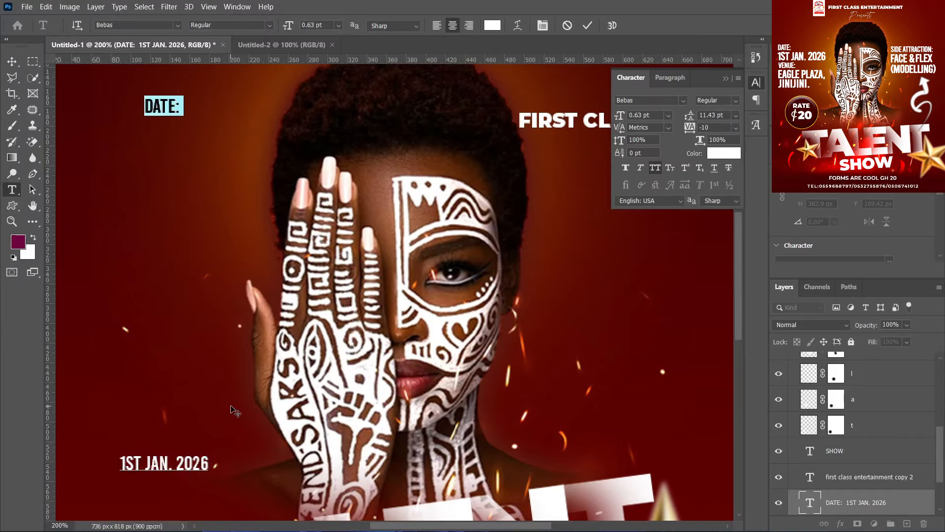
left_click(209, 462)
left_click_drag(209, 461, 109, 463)
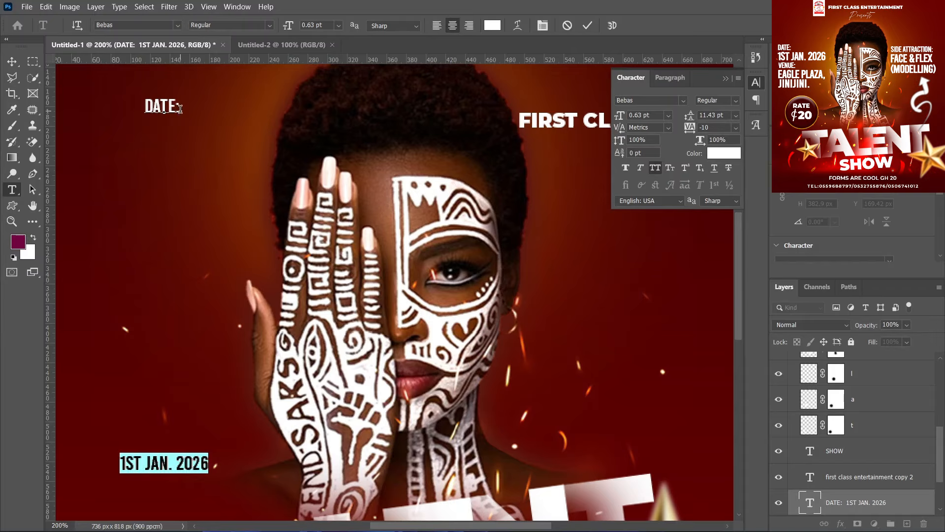
left_click_drag(180, 107, 157, 108)
left_click(156, 108)
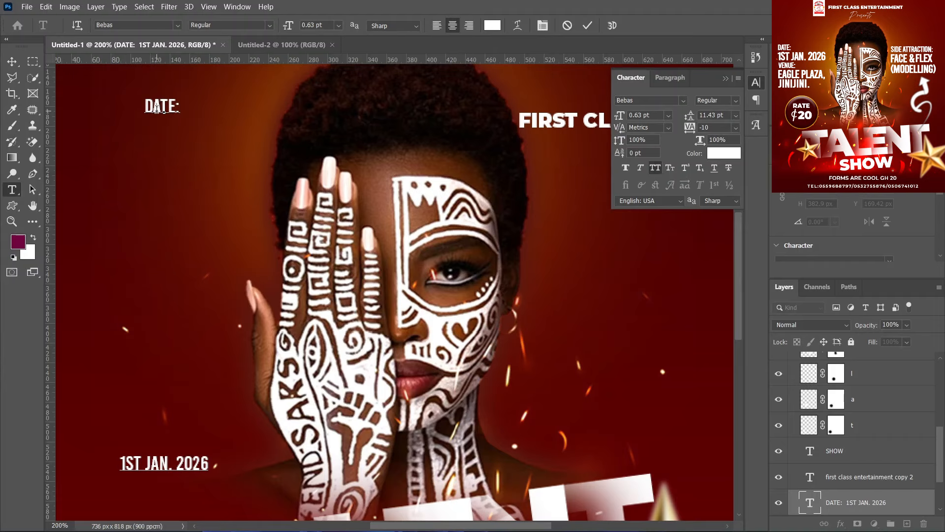
key("ctrl+a")
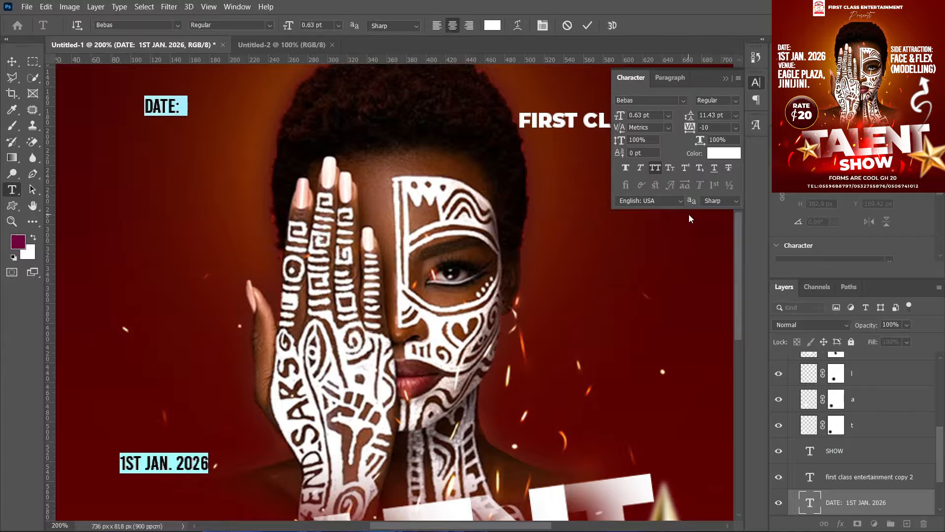
left_click(588, 26)
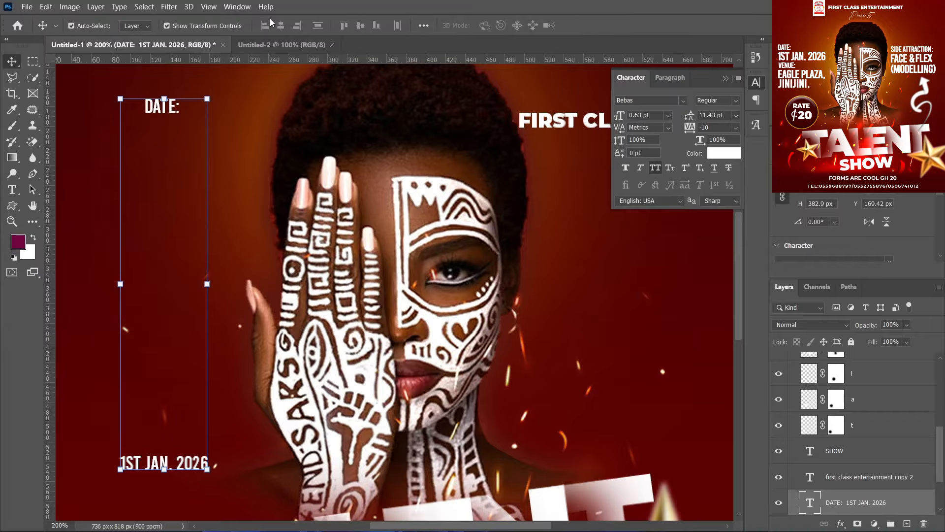
left_click(238, 6)
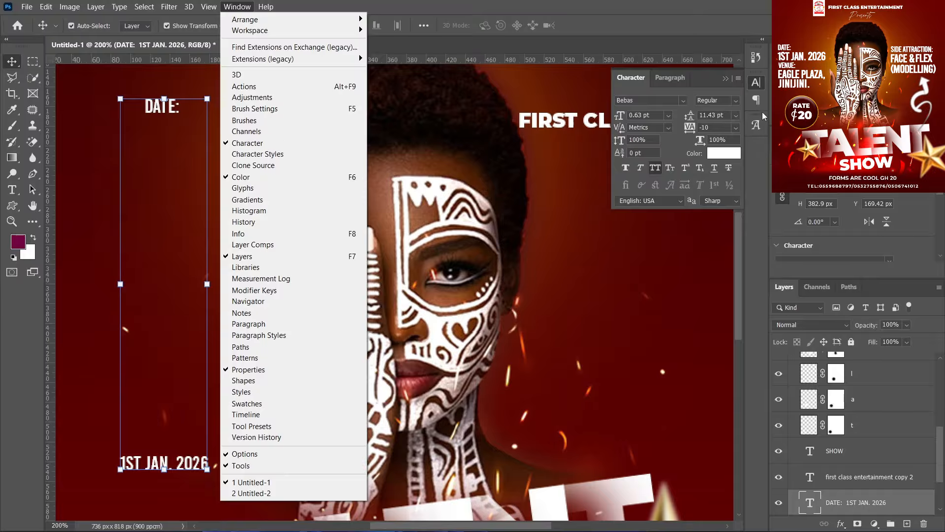
left_click(754, 84)
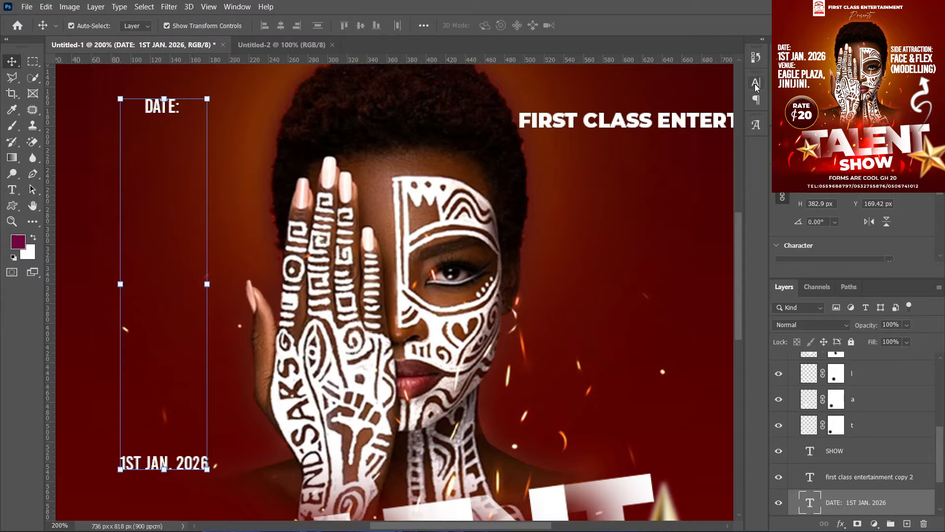
left_click(756, 83)
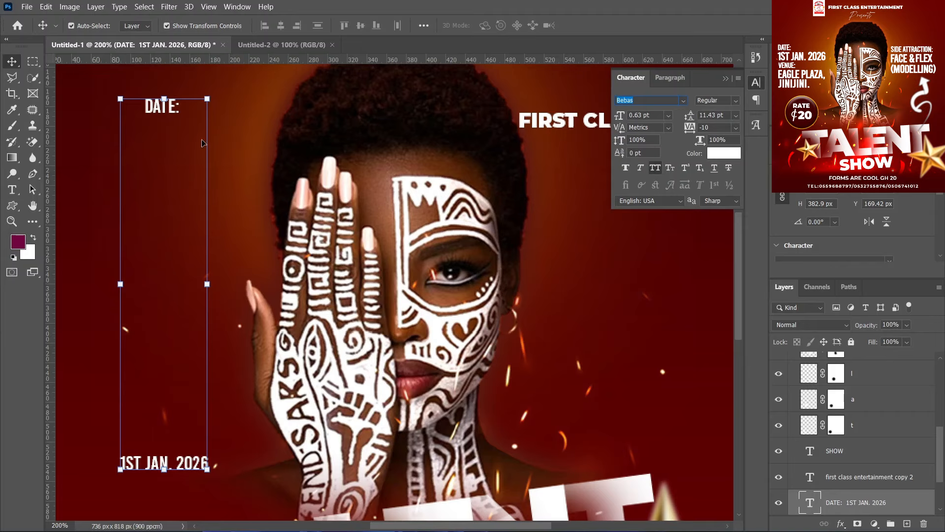
Step: Set the leading of the whole two-line date text to Auto so the lines sit close together
double_click(171, 110)
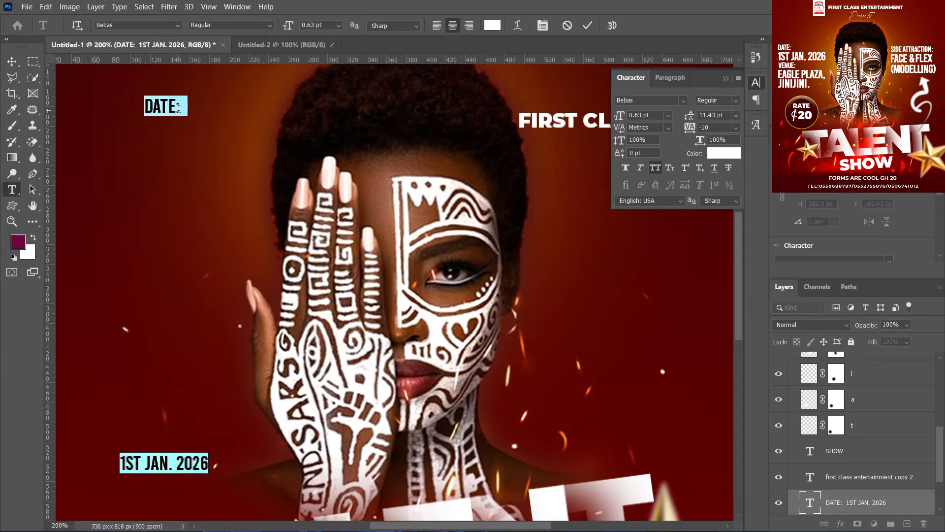
left_click(736, 116)
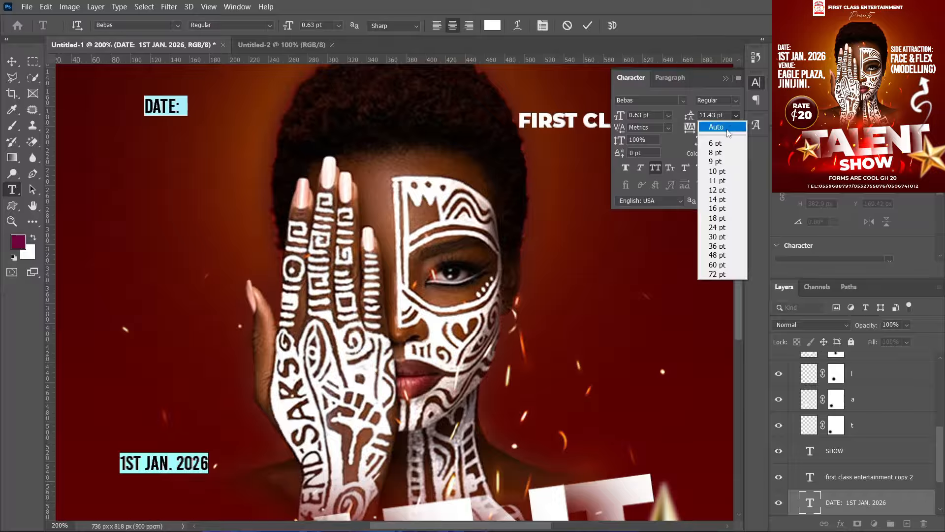
left_click(723, 127)
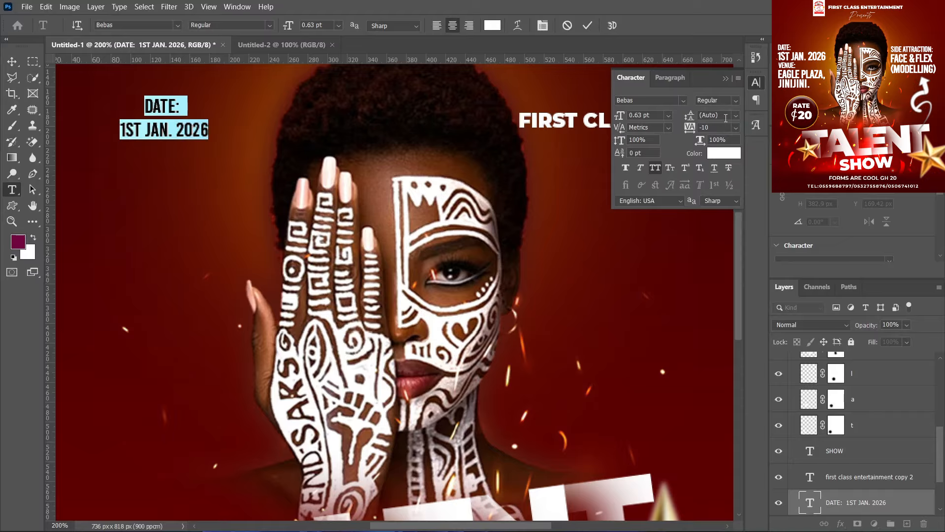
key("Down")
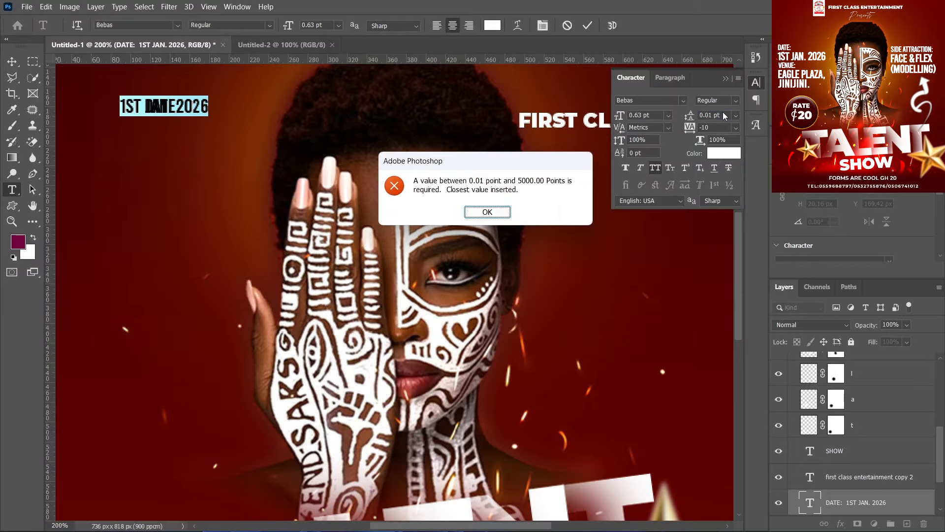
left_click(487, 212)
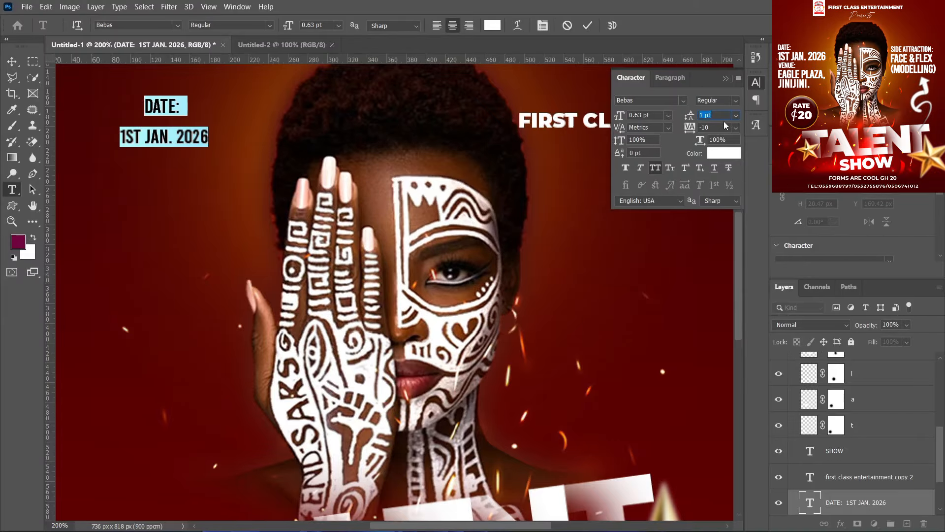
left_click(736, 115)
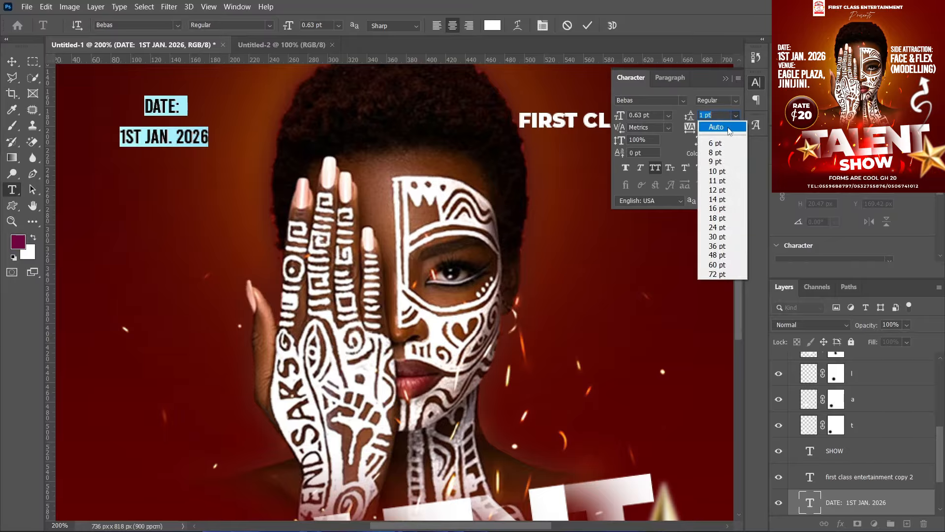
left_click(724, 124)
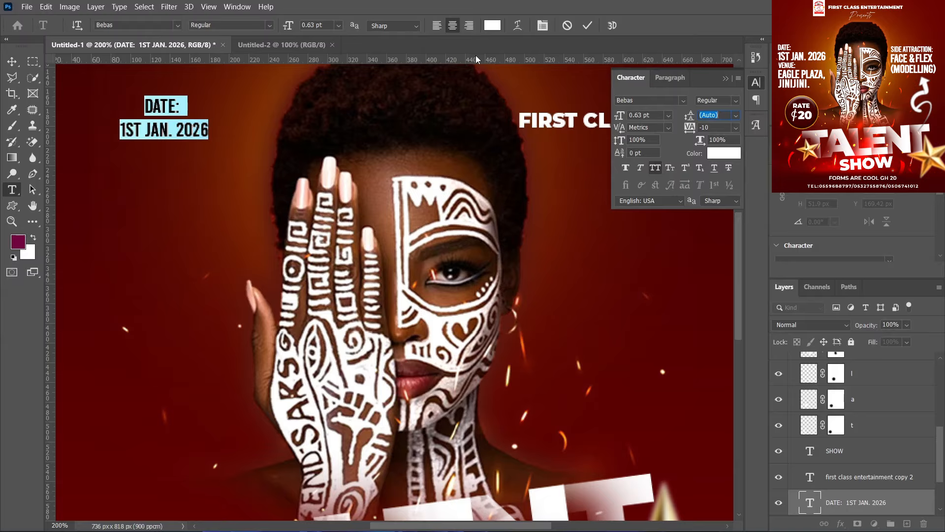
Step: Left-align the two-line date text, shift it slightly to the left on the poster, and commit the edit
left_click(438, 26)
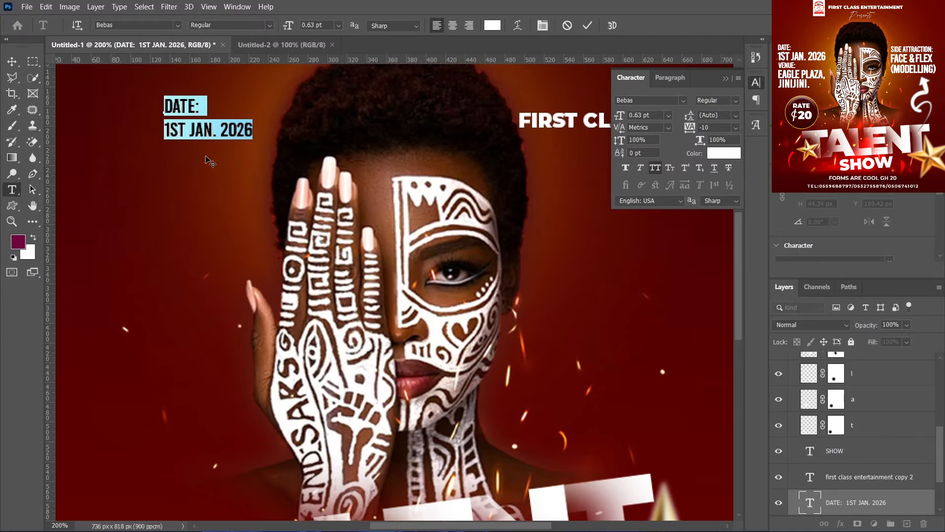
left_click_drag(210, 161, 174, 163)
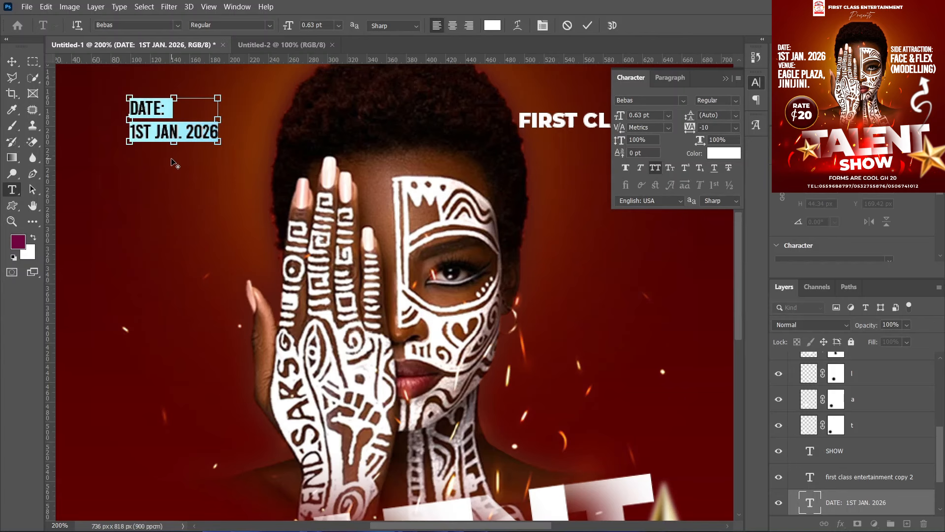
left_click(590, 33)
key("v")
key("ctrl+minus")
key("ctrl+minus")
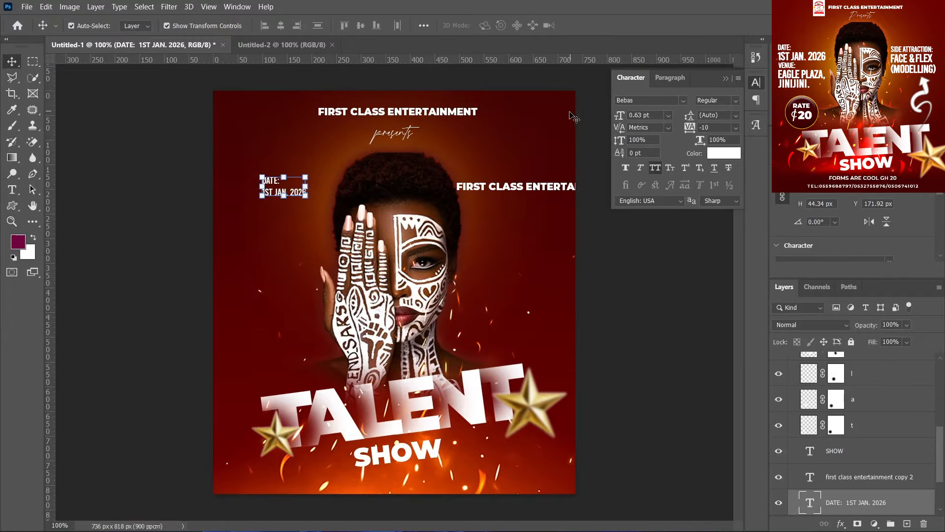
Step: Apply Faux Bold to the date text and scale it up proportionally to about 181%
left_click(193, 26)
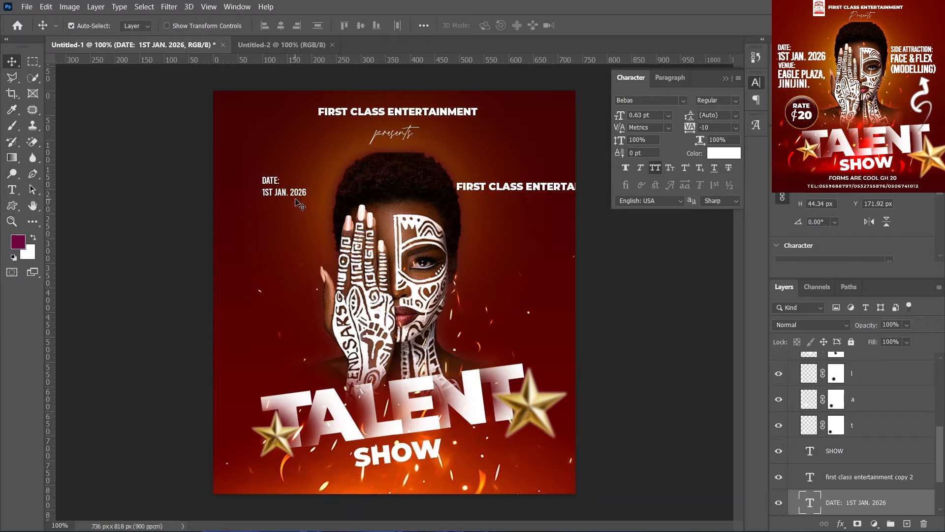
left_click(626, 168)
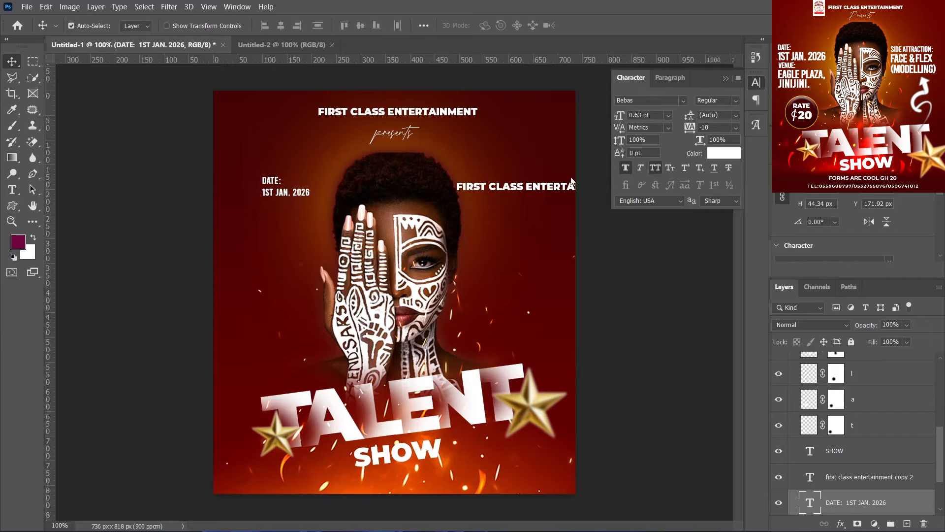
left_click(175, 26)
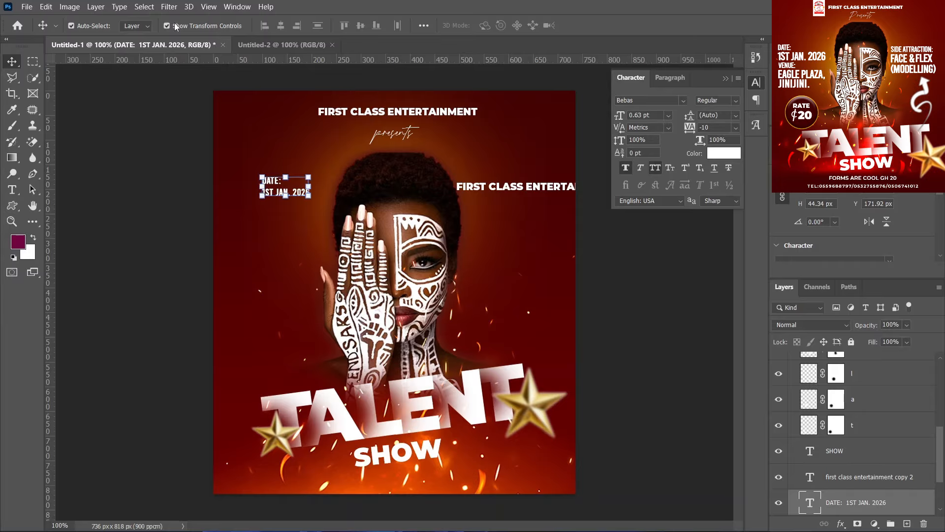
mouse_move(308, 196)
left_mouse_down()
mouse_move(345, 225)
mouse_move(300, 197)
left_mouse_up()
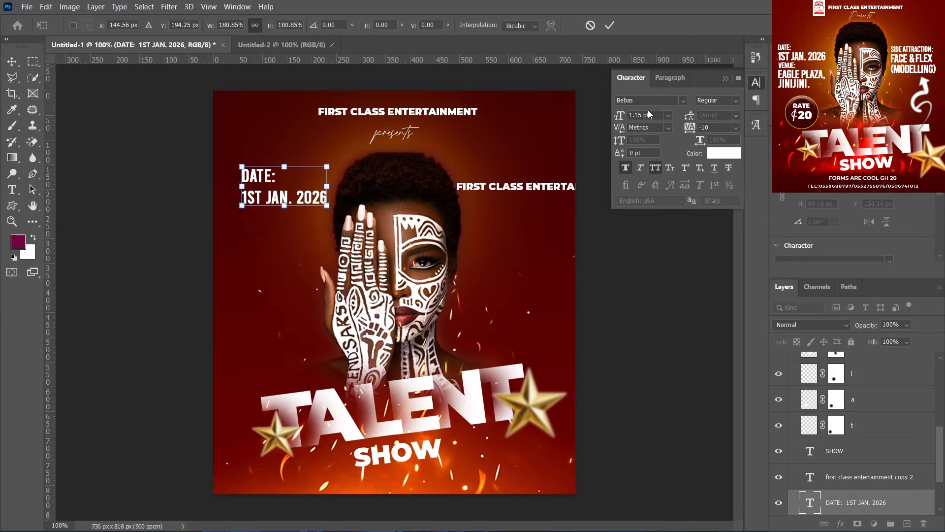
left_click(612, 25)
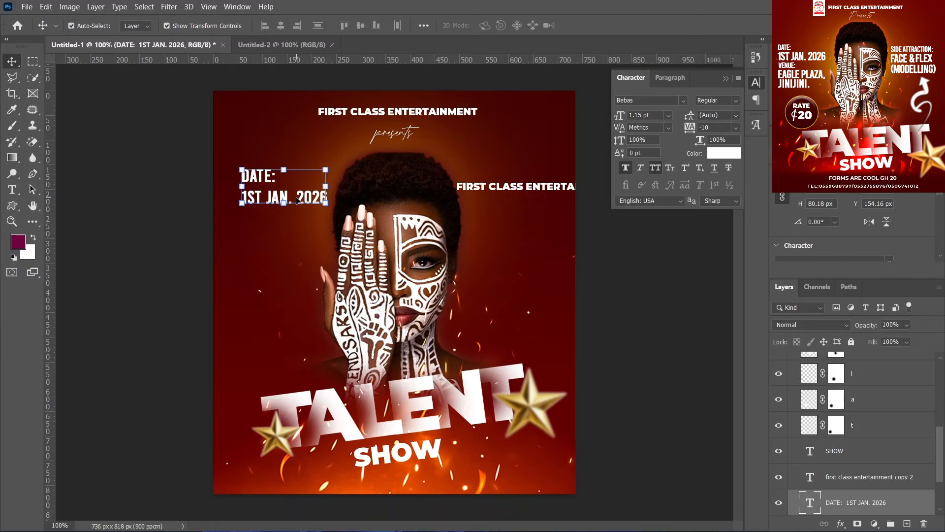
Step: Duplicate the date text directly below the original and replace the copy's wording with "VENUE:"
left_click_drag(272, 201, 272, 237)
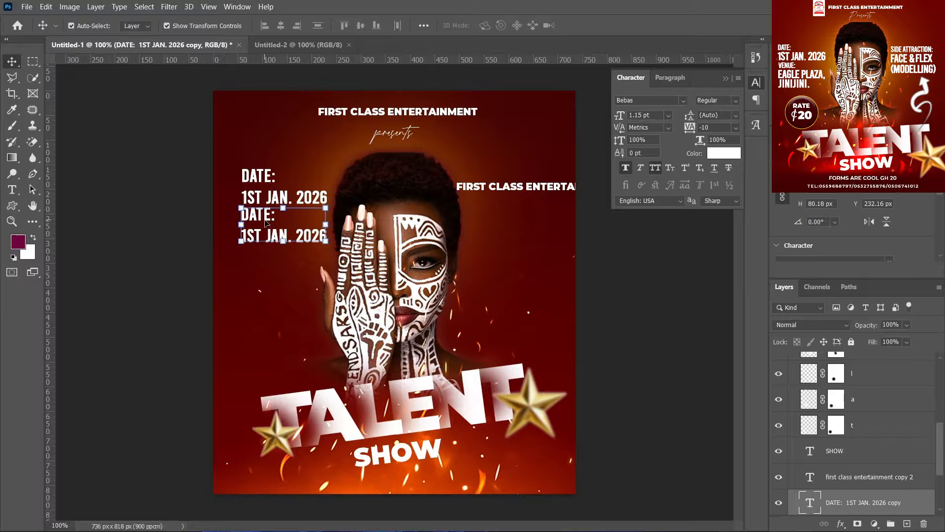
left_click(616, 365)
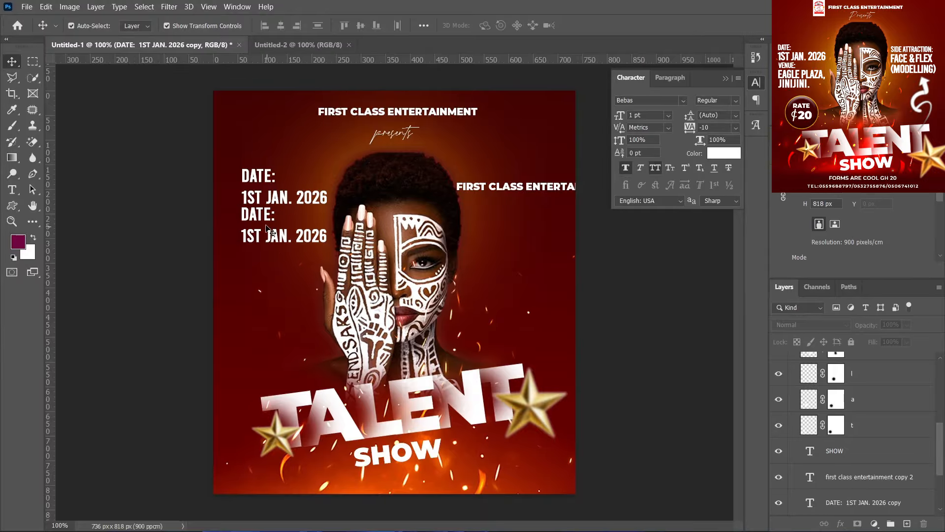
left_click(267, 220)
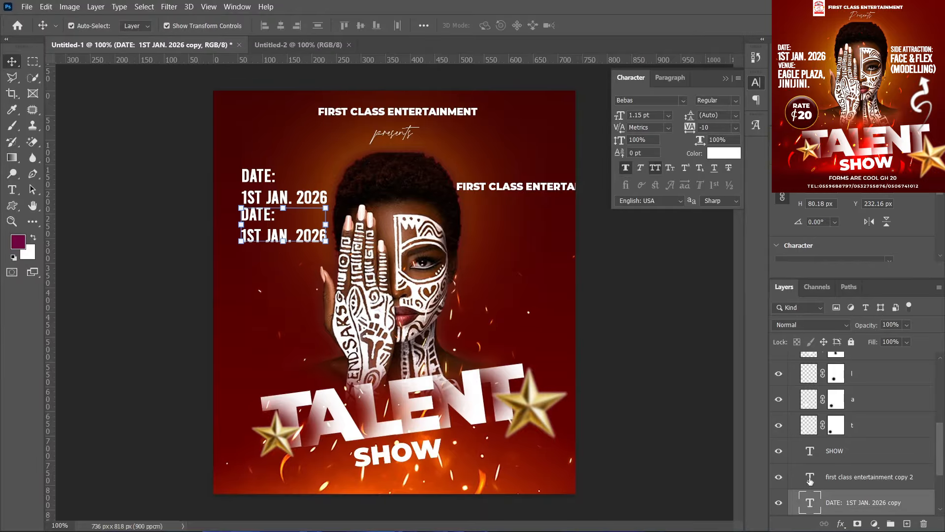
double_click(810, 500)
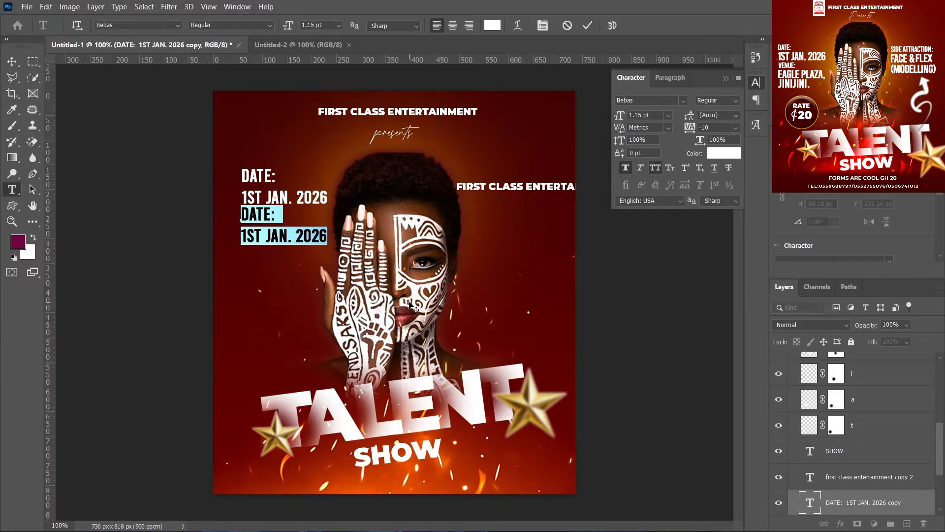
type("VE")
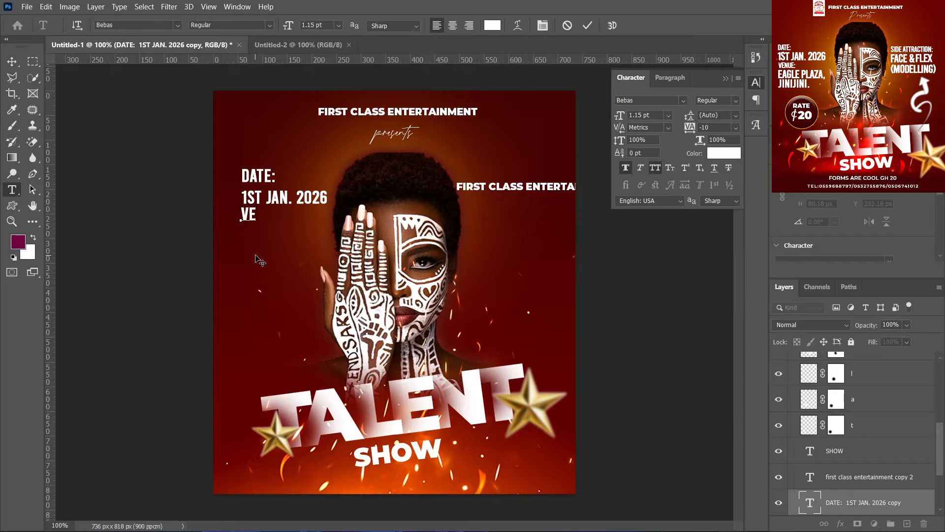
type("NUE:")
left_click(589, 25)
key("v")
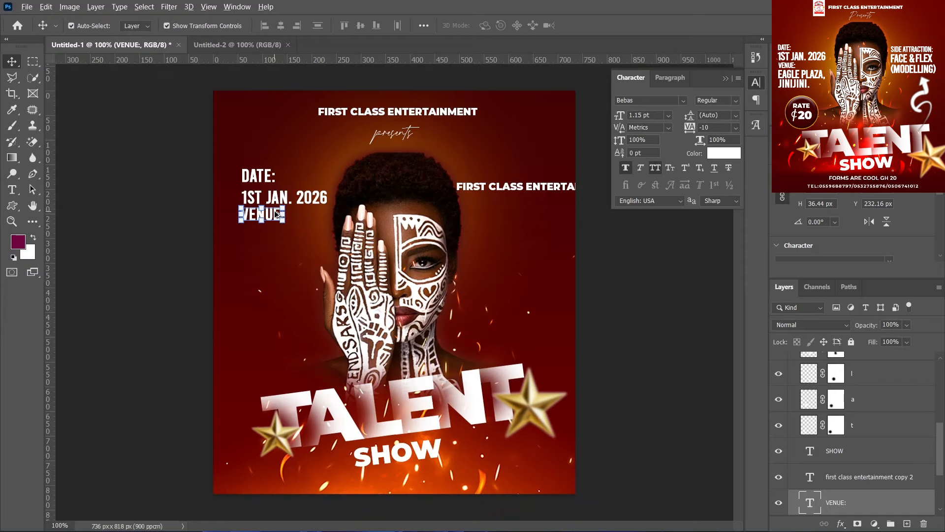
Step: Duplicate the "VENUE:" text and move the copy straight down by 30 px
left_click_drag(272, 222, 272, 225)
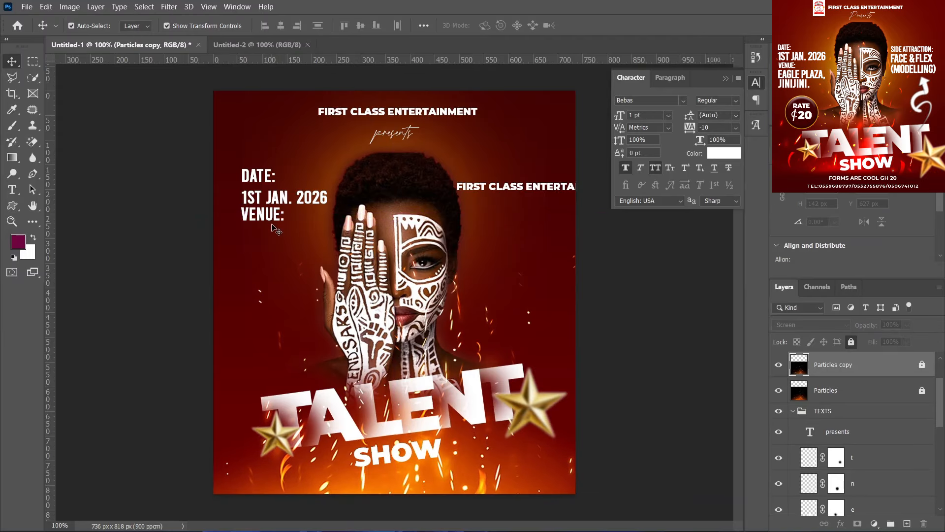
key("ctrl+z")
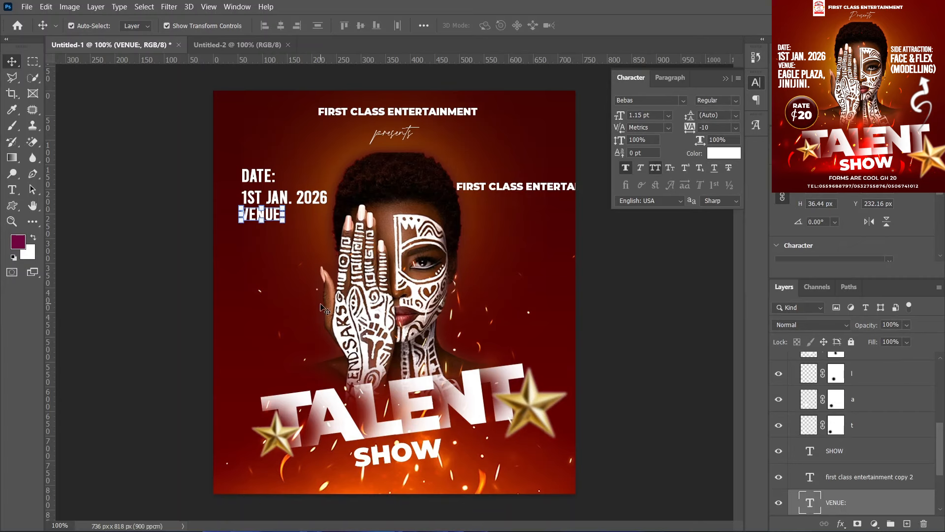
key("ctrl+j")
key("shift+Down")
key("shift+Down")
key("shift+Down")
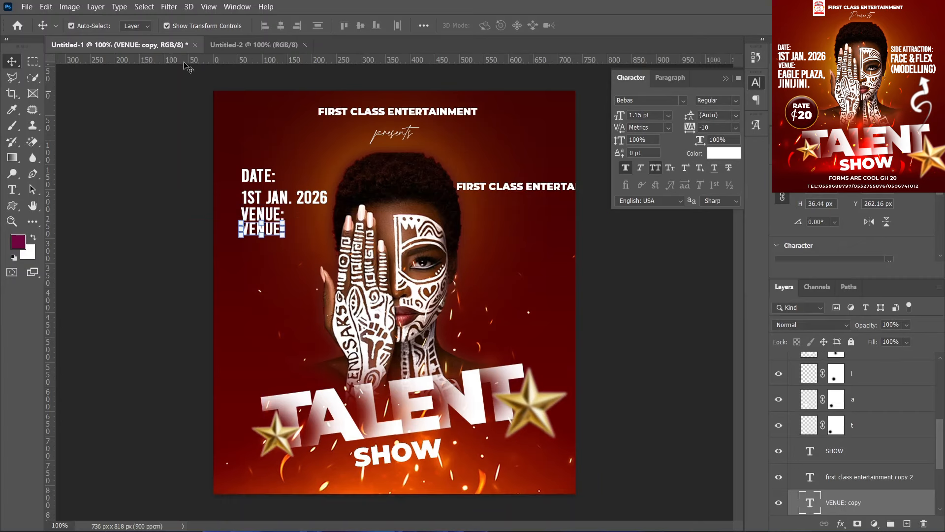
Step: Hide the transform controls and replace the lower "VENUE:" copy's wording with "EAGLE PLAZA"
left_click(167, 26)
double_click(813, 502)
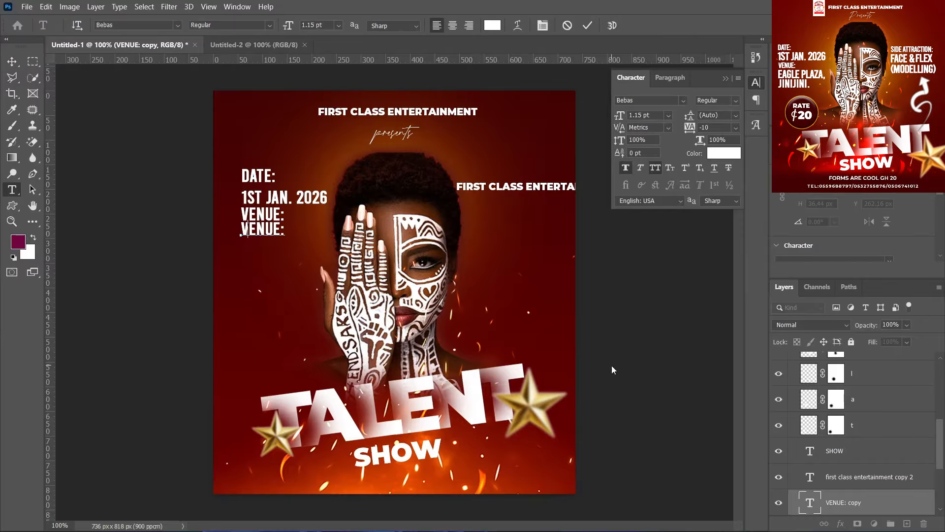
type("EAGLE PLA")
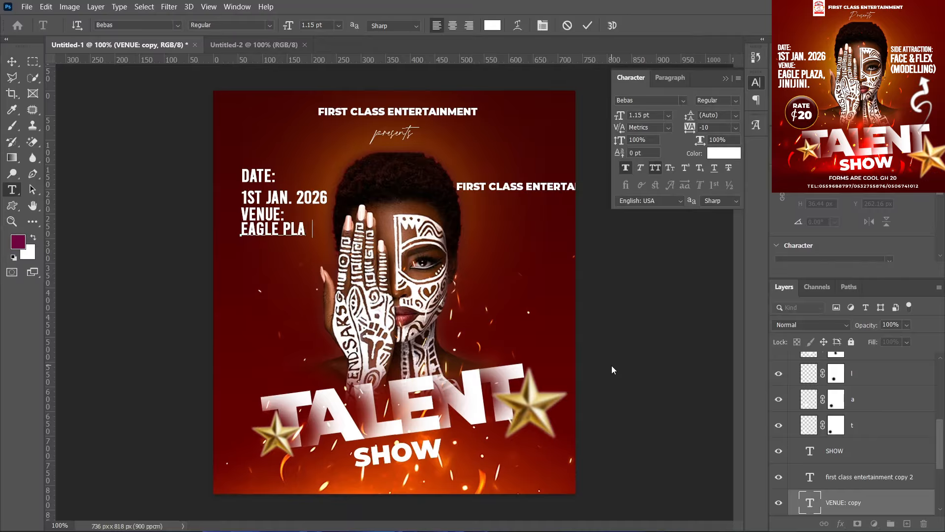
type("ZA")
key("Return")
key("ctrl+Return")
key("v")
Step: Duplicate the "EAGLE PLAZA" text and move the copy straight down by 30 px
key("ctrl")
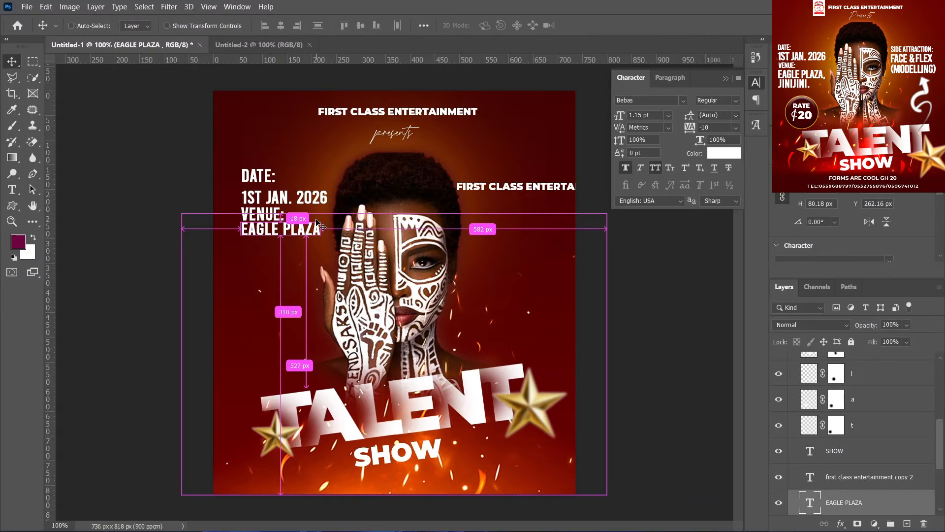
key("ctrl+j")
key("shift+Down")
key("shift+Down")
key("shift+Down")
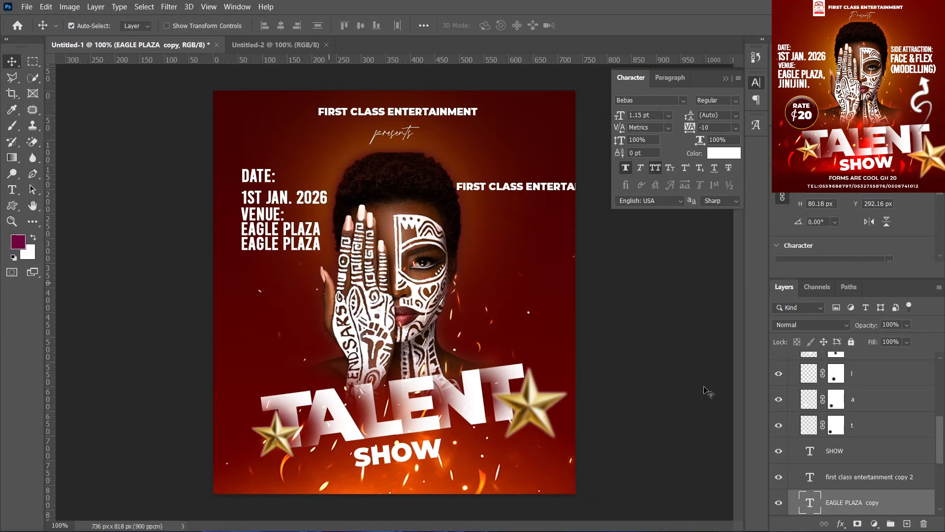
Step: Replace the lower "EAGLE PLAZA" copy's wording with "JINIJINI" and nudge it down by about 6 px
double_click(810, 505)
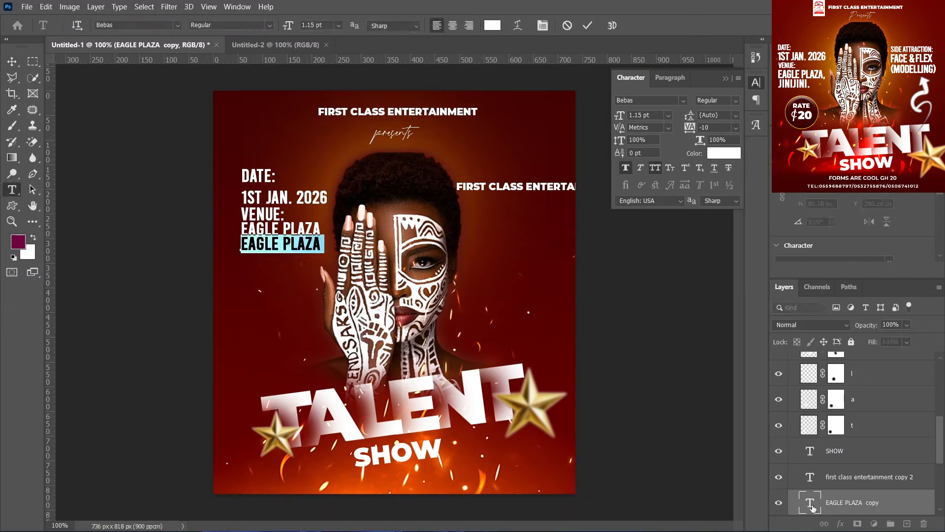
type("JINIJ")
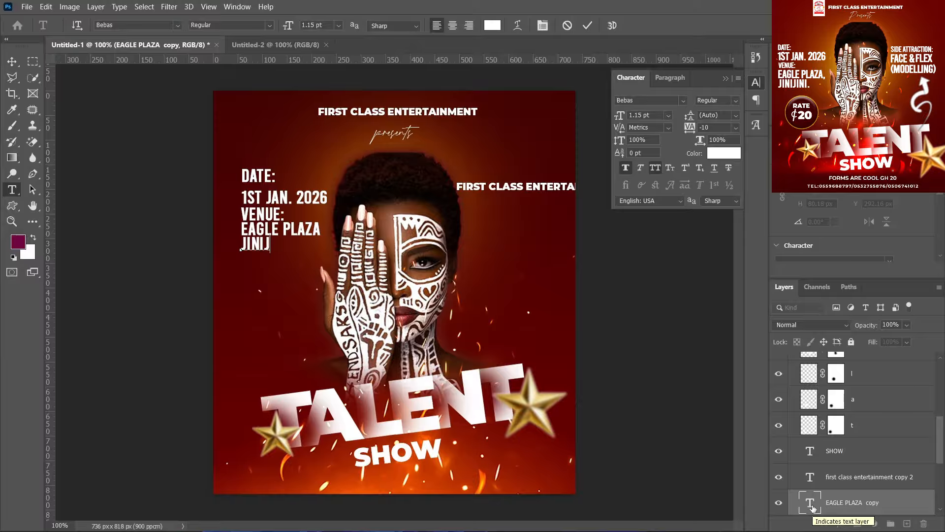
type("INI")
left_click(586, 31)
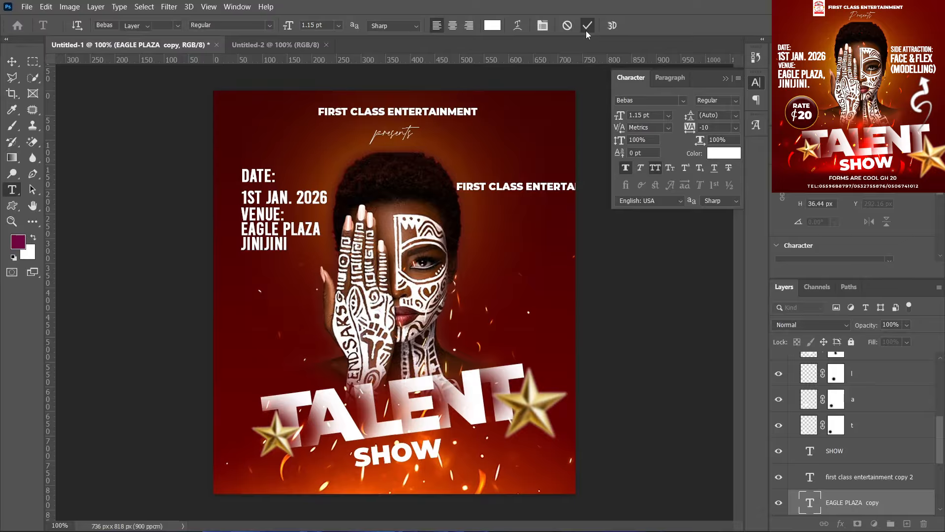
key("v")
key("Down")
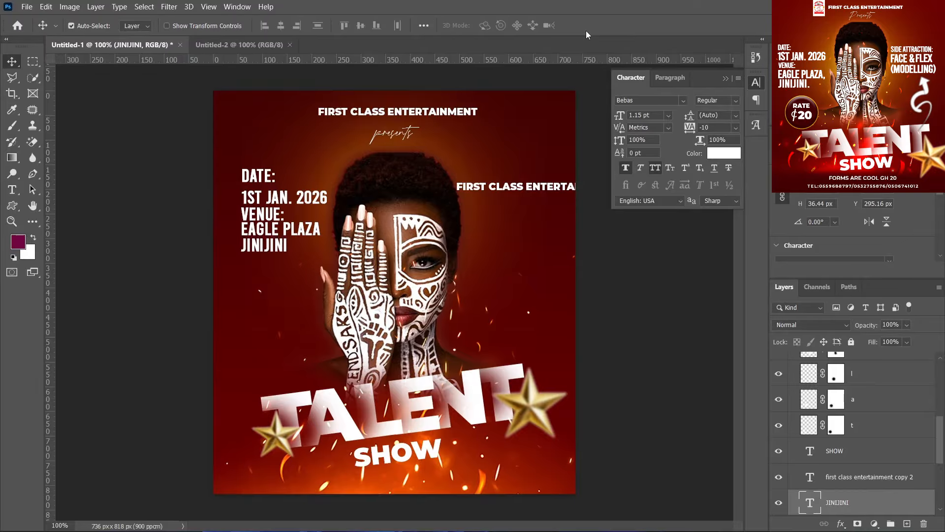
key("Down")
key("Down")
key("Down")
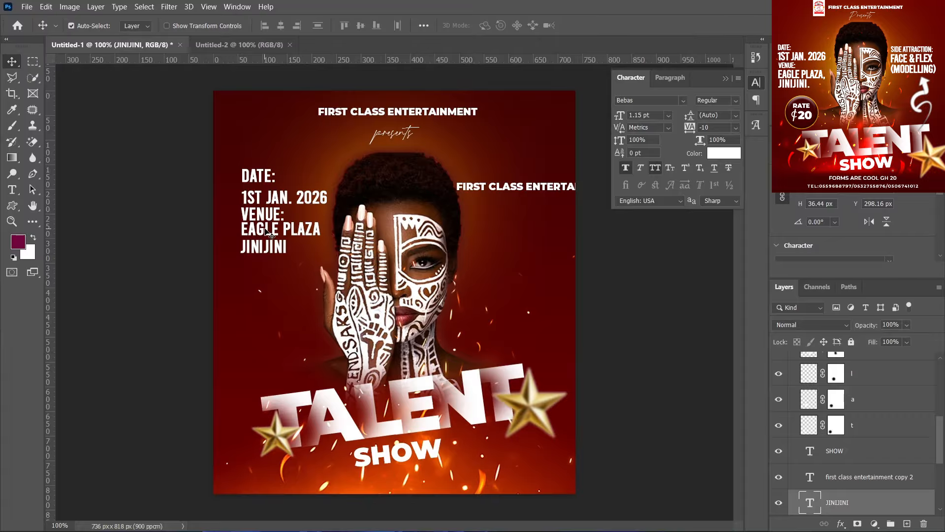
Step: Nudge the "EAGLE PLAZA", "VENUE:" and date texts slightly left so their left edges line up with "JINIJINI"
left_click_drag(267, 230, 265, 230)
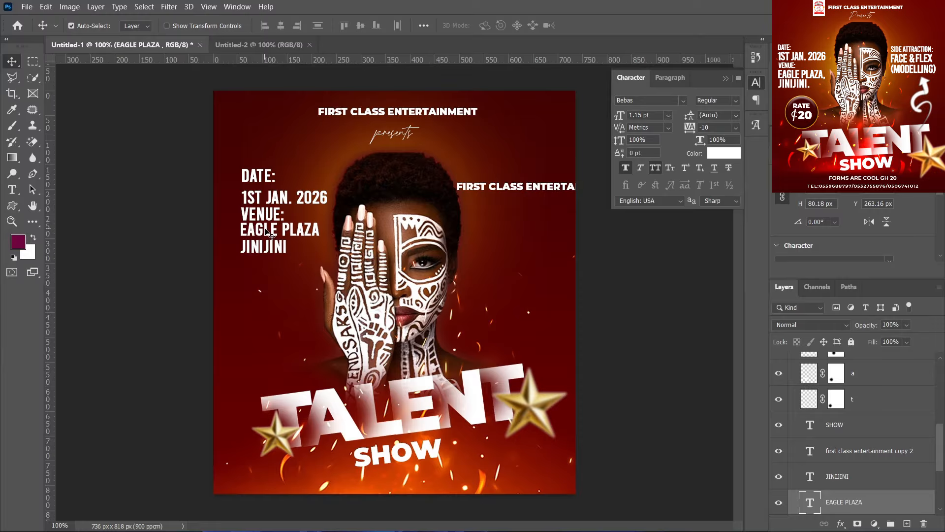
left_click(269, 217)
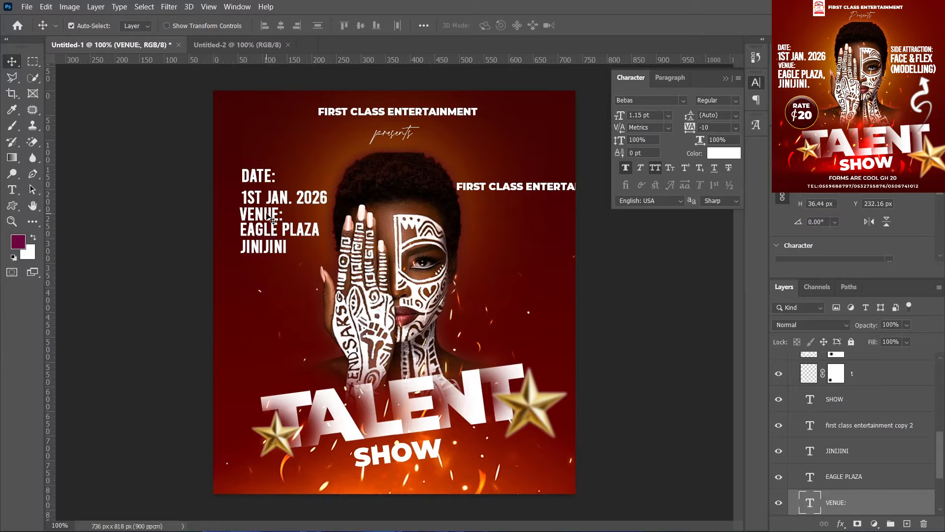
left_click(274, 202)
key("Left")
key("Left")
key("Left")
key("Left")
key("Left")
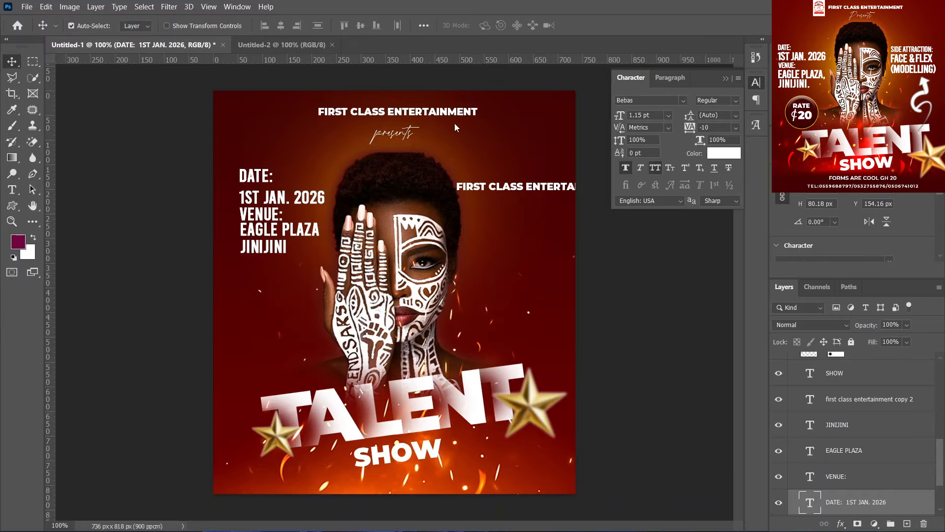
Step: Change the "FIRST CLASS ENTERTAINMENT" copy right of the face to the Bebas font and reword it "SIDE ATTRACTION"
double_click(542, 187)
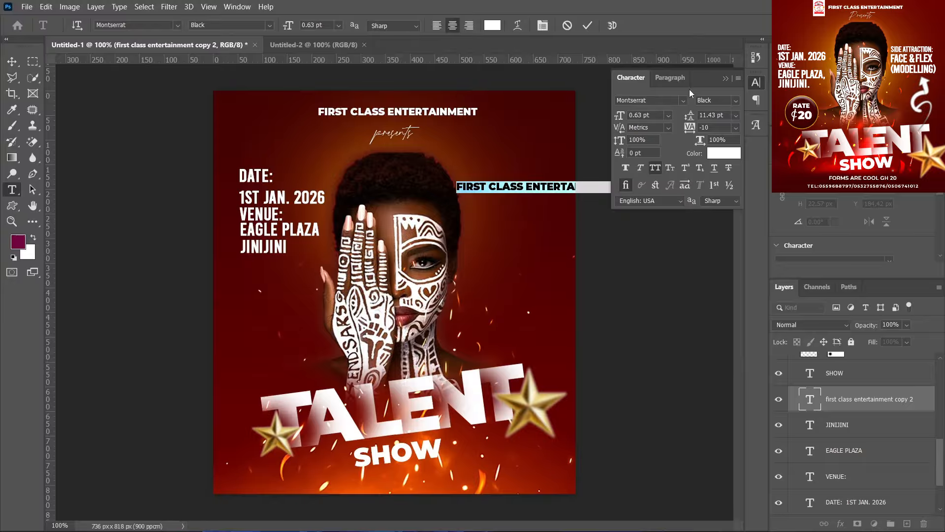
left_click(684, 100)
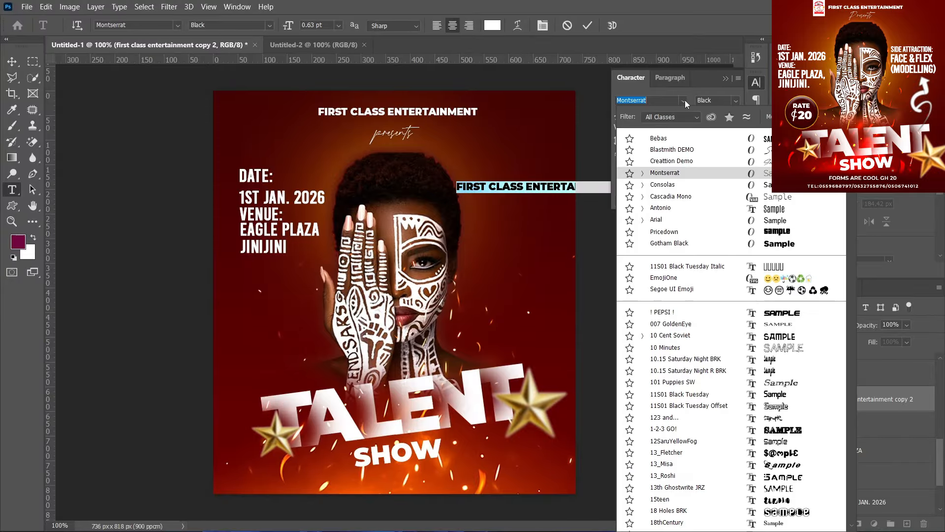
left_click(664, 139)
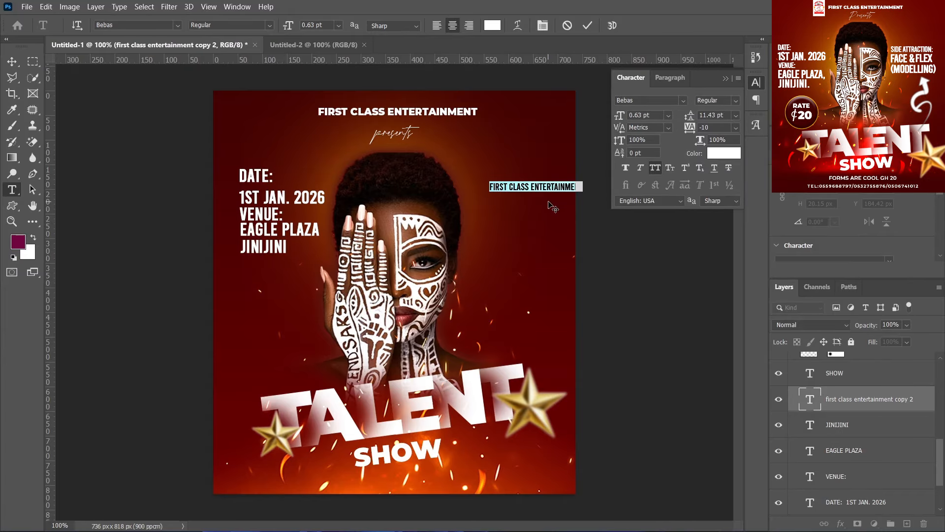
type("S")
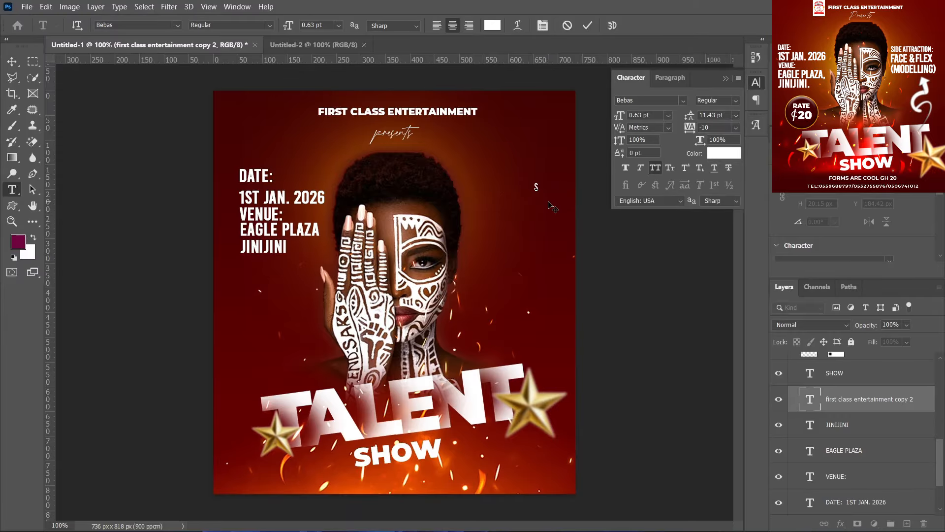
type("IDE ATTRACTION")
left_click(16, 66)
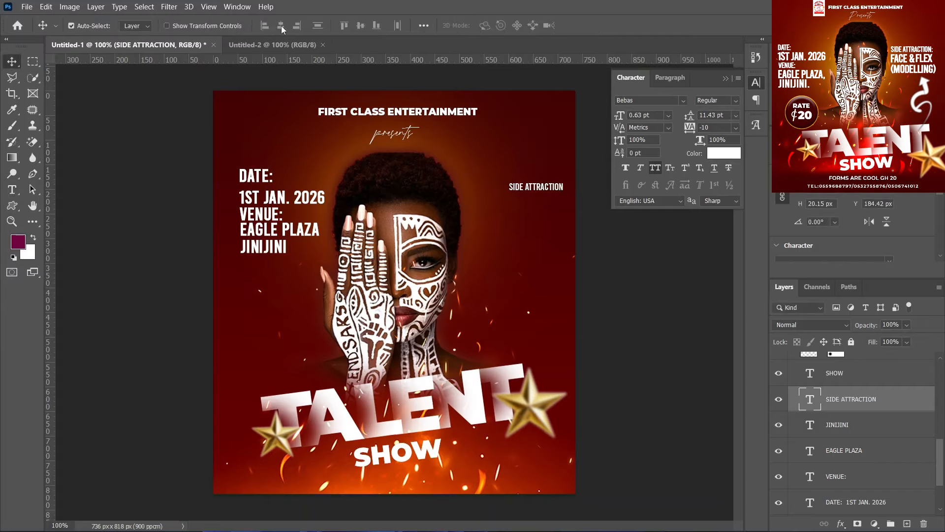
Step: Apply faux bold to the "SIDE ATTRACTION" text and, with transform controls shown, scale it up to about 175%
left_click(625, 168)
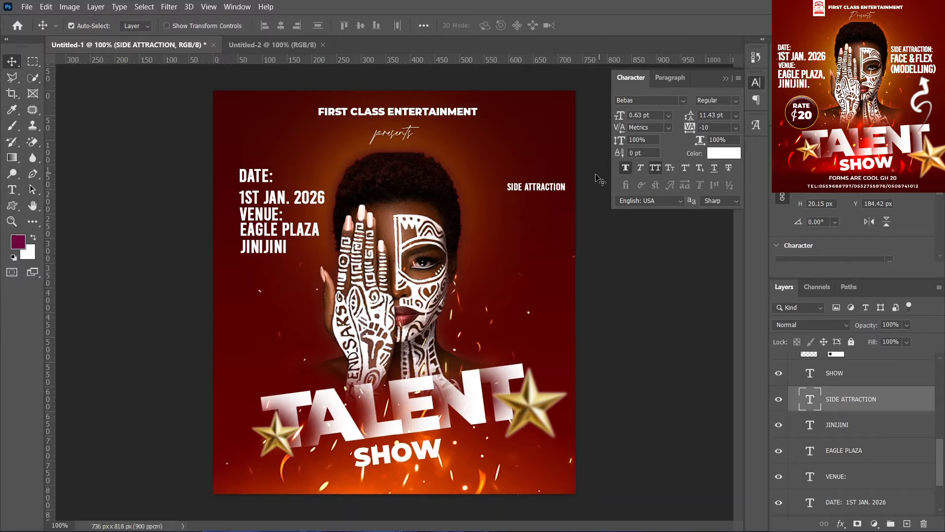
left_click(166, 26)
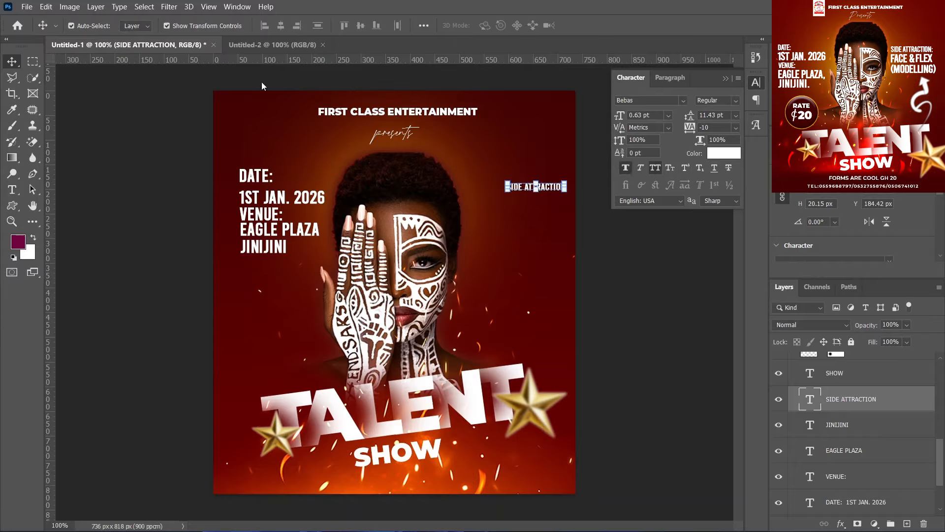
left_click_drag(507, 182, 464, 169)
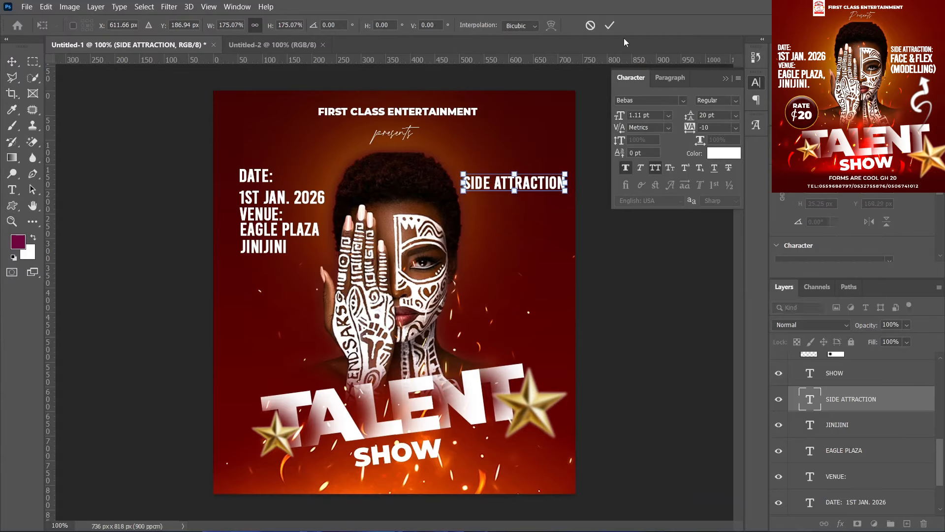
left_click(610, 26)
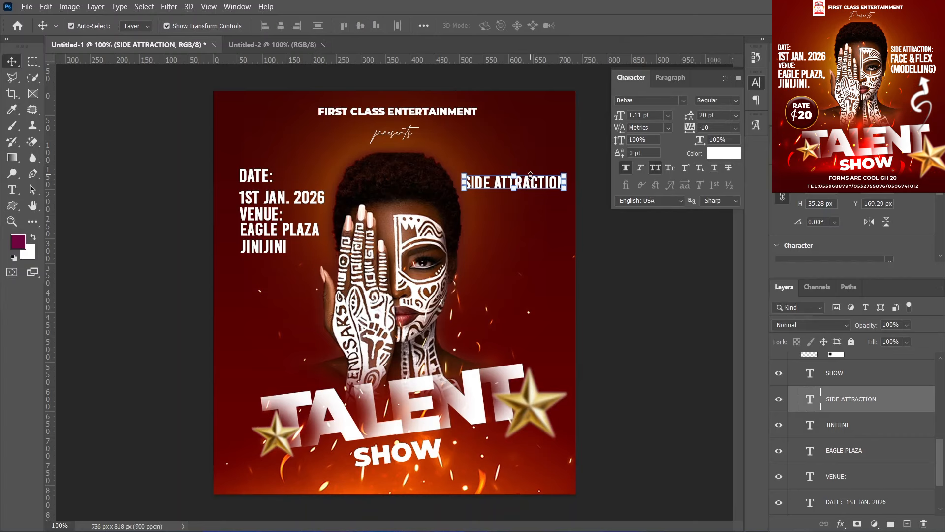
Step: Add a duplicate of "SIDE ATTRACTION" about 36 px below it, reading "FACE & FLEX" and lined up with its left edge
left_click_drag(531, 183, 527, 203)
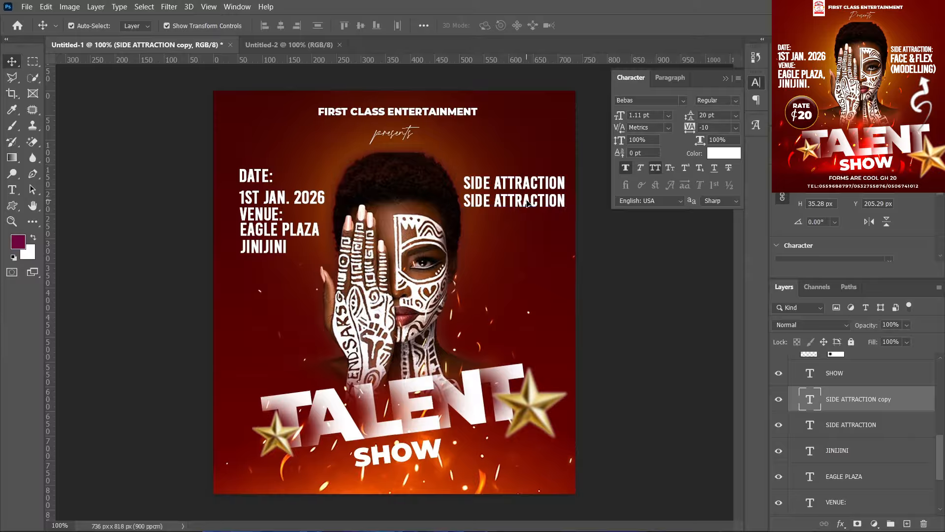
double_click(527, 202)
type("FACE")
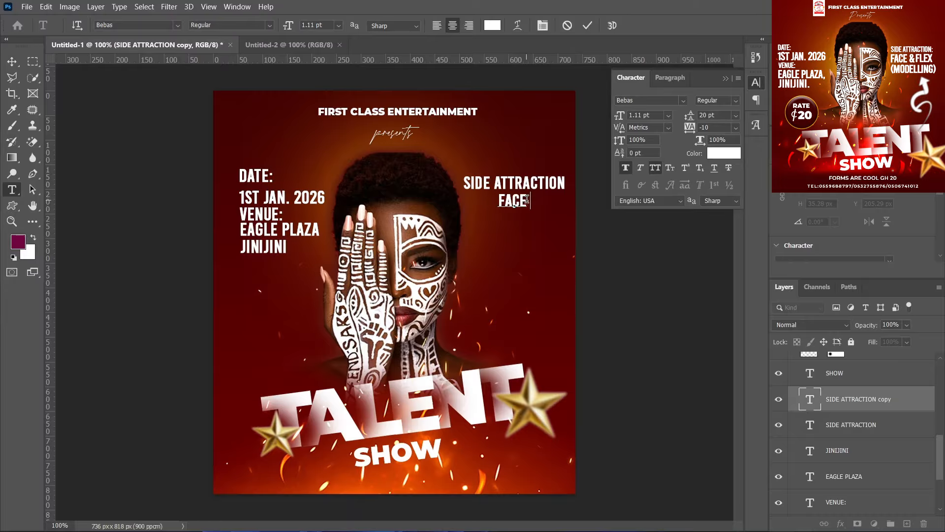
type(" & FLEX")
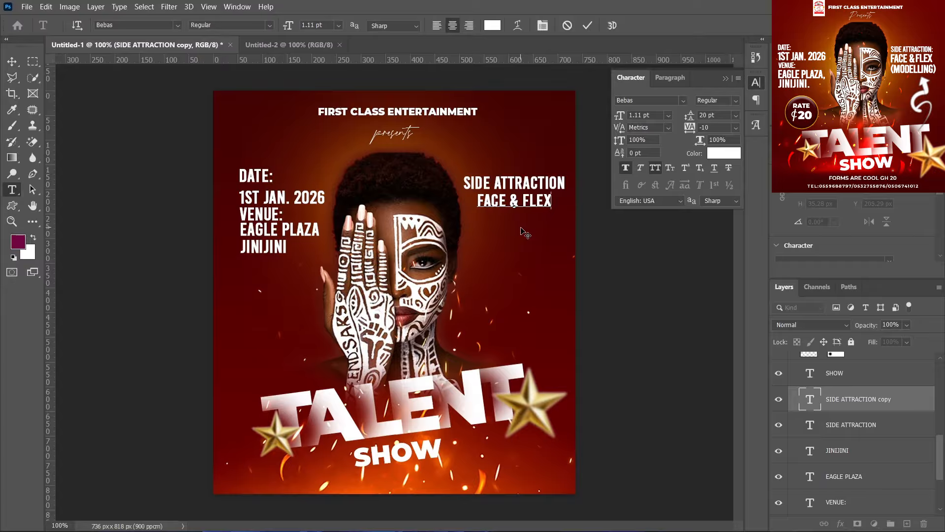
left_click_drag(521, 228, 509, 228)
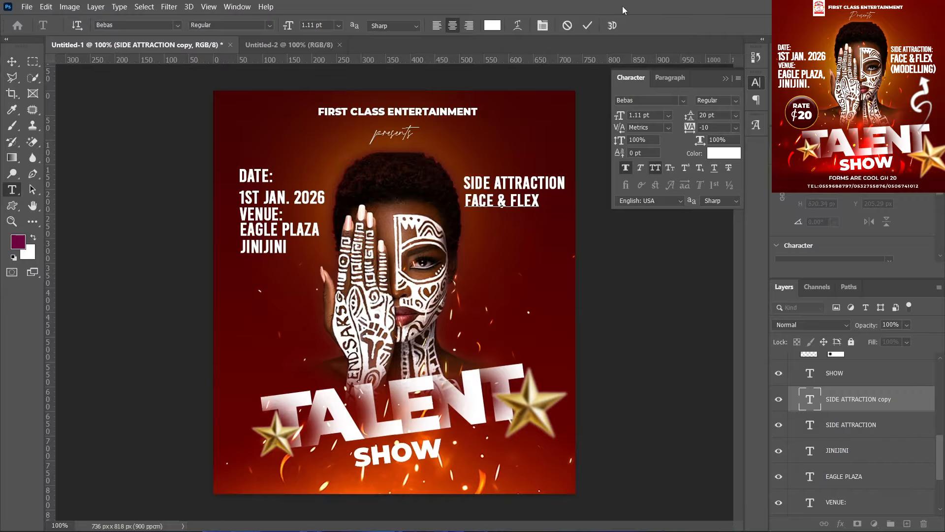
left_click(591, 25)
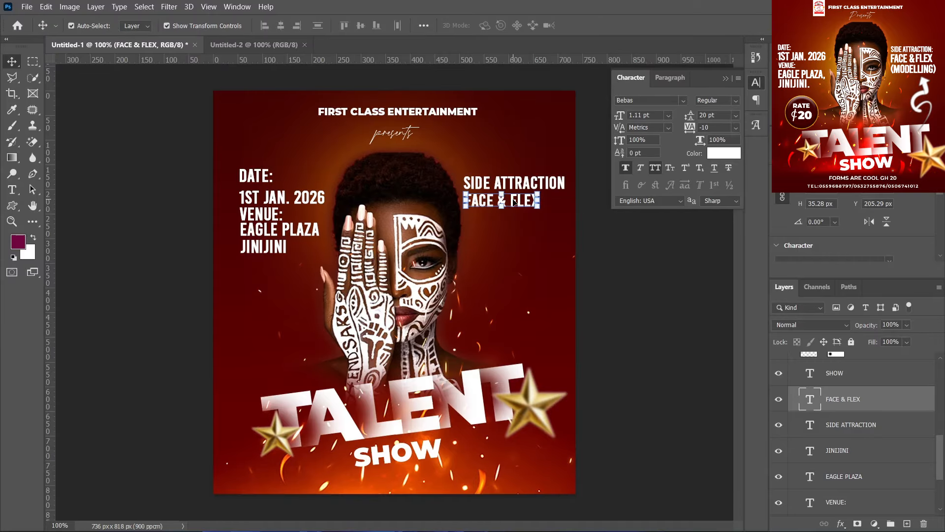
Step: Duplicate "FACE & FLEX" directly below itself and replace the copy's wording with "(MODELLING)"
left_click_drag(519, 202, 518, 218)
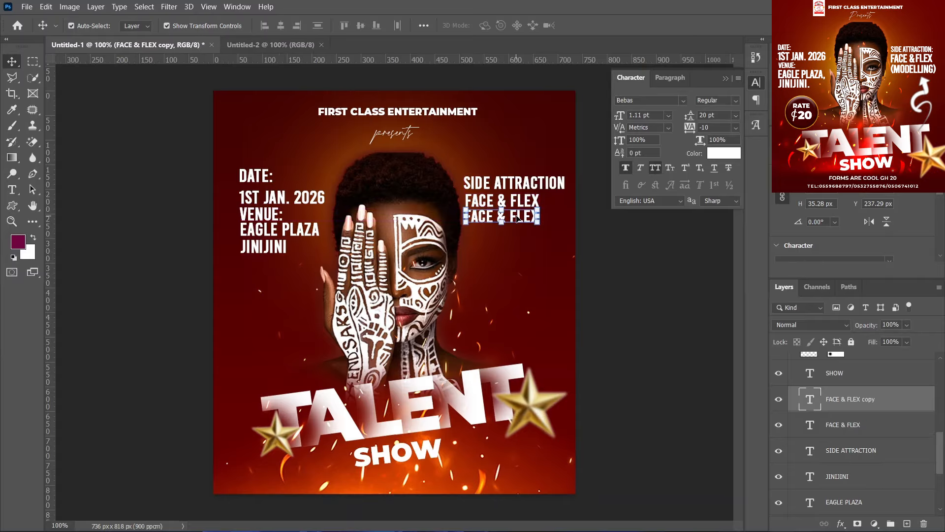
double_click(809, 398)
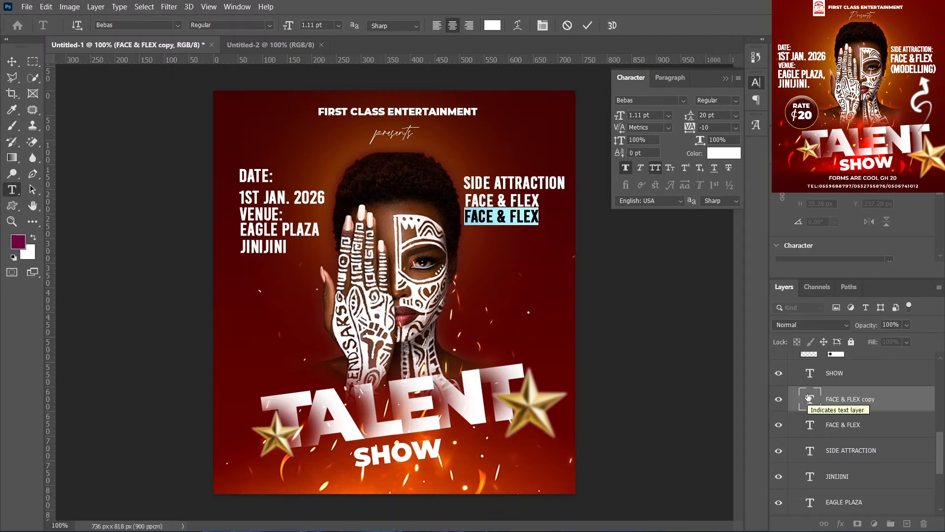
key("BackSpace")
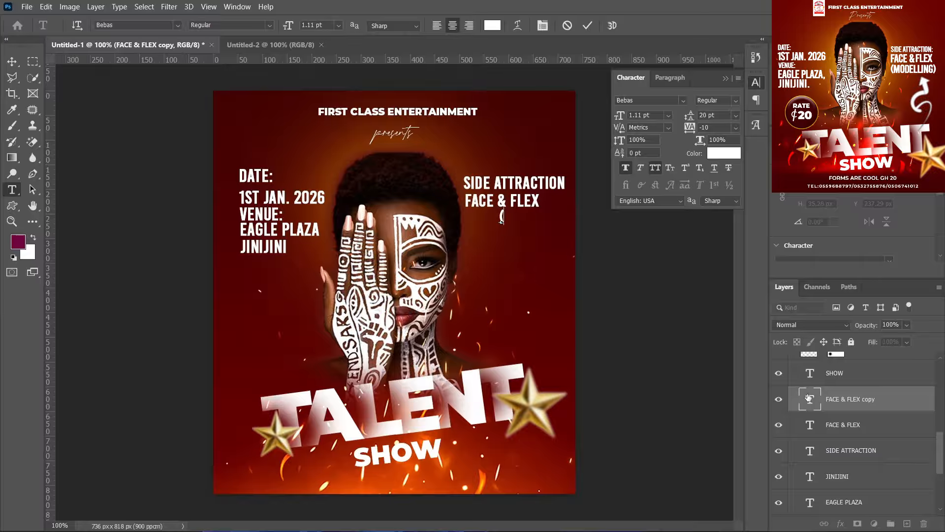
type("(MODELING")
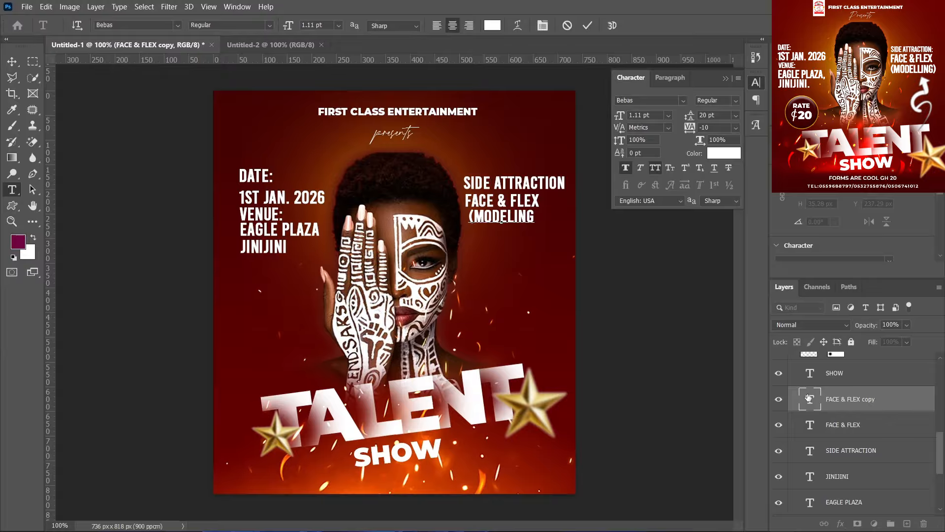
key("Left")
key("Left")
key("Left")
type("L")
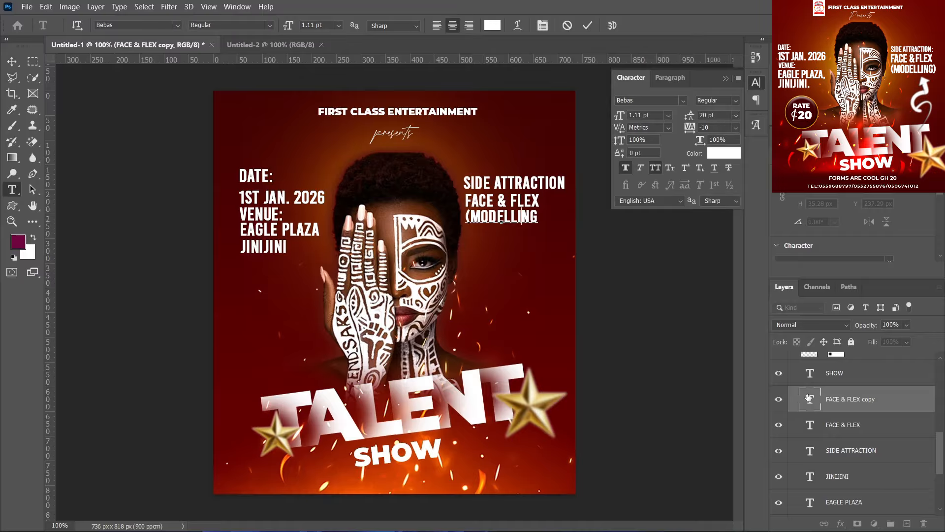
key("Right")
key("Right")
key("Right")
type(")")
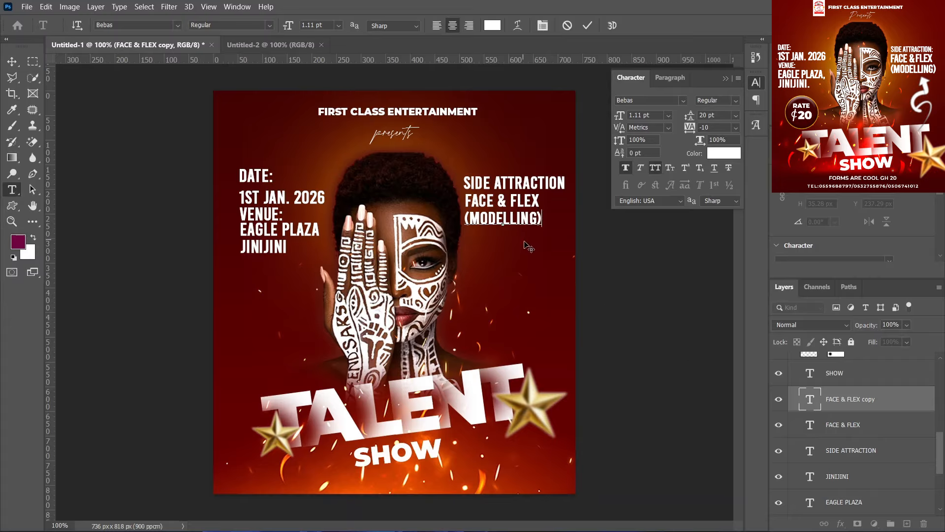
left_click(587, 25)
key("v")
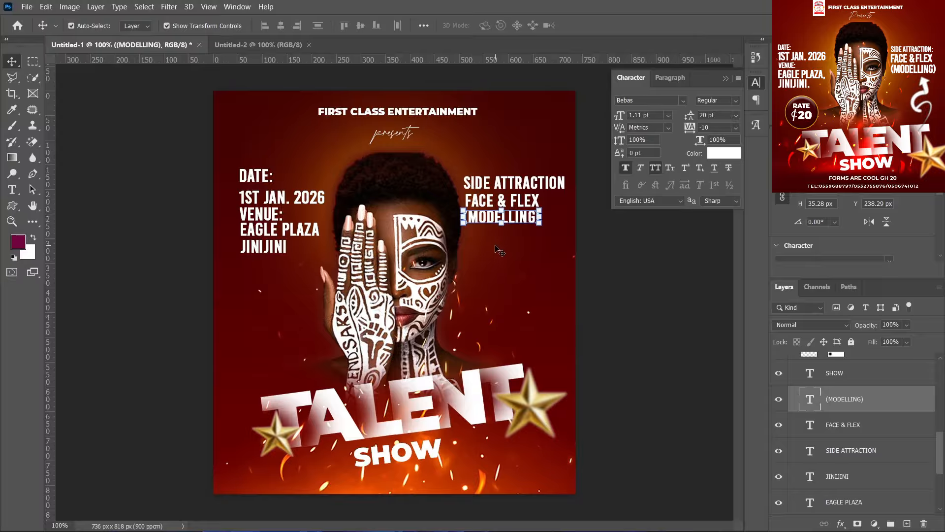
Step: Apply Levels to the portrait layer "download (2)" in the Background group with input black at 14 and input white at 225
scroll(826, 417, "down", 3)
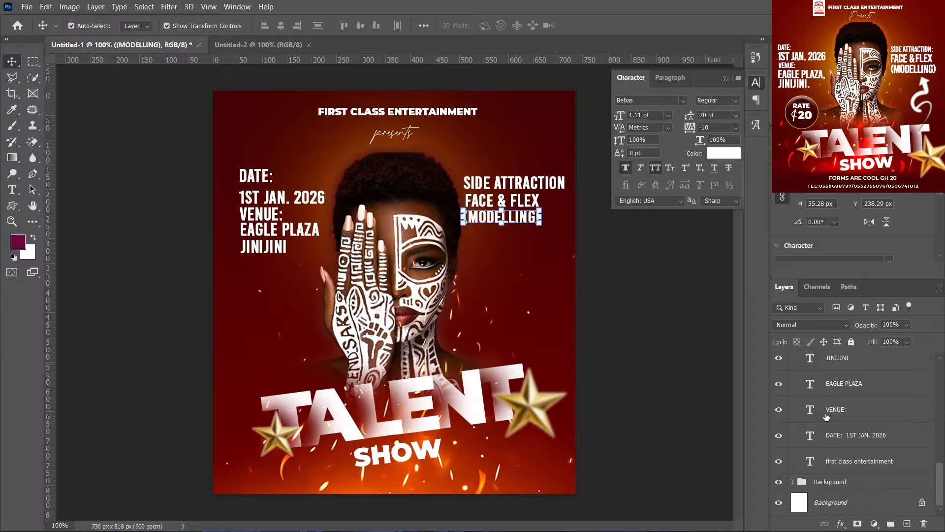
left_click(793, 483)
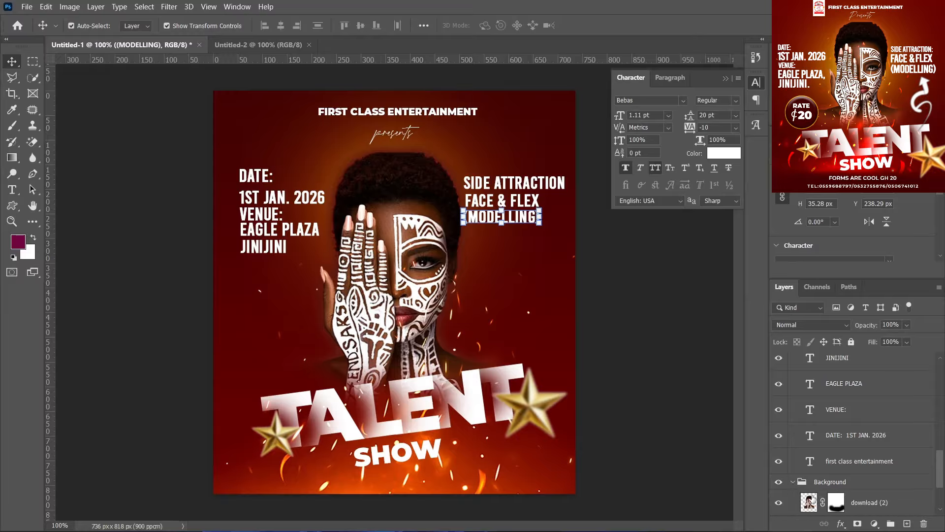
scroll(865, 500, "down", 3)
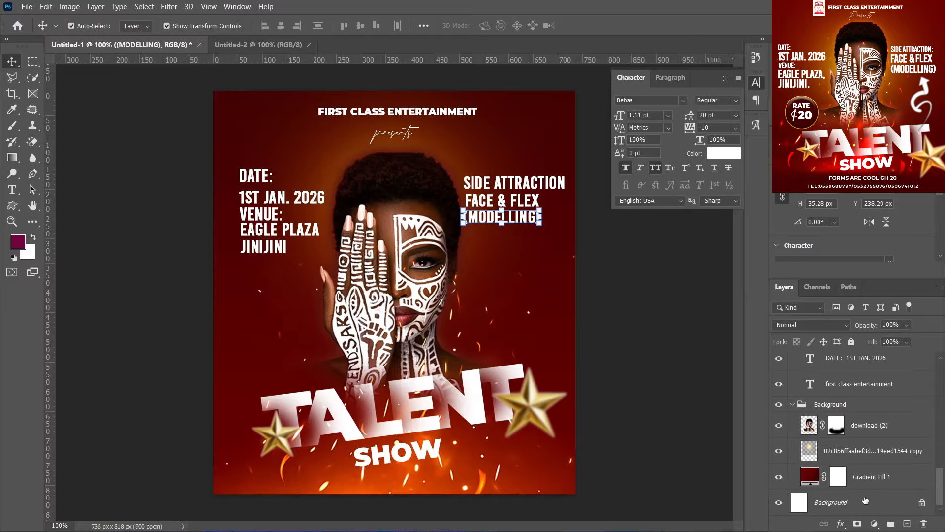
left_click(866, 427)
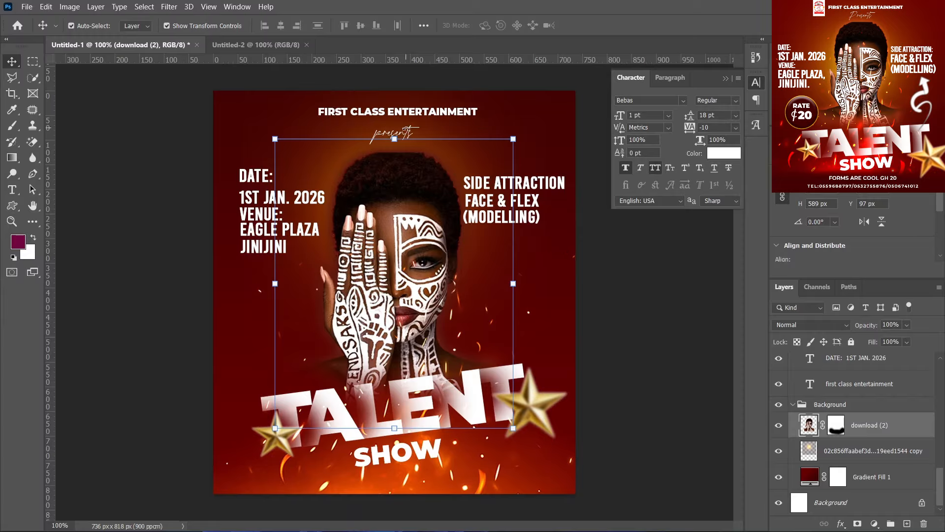
left_click(69, 6)
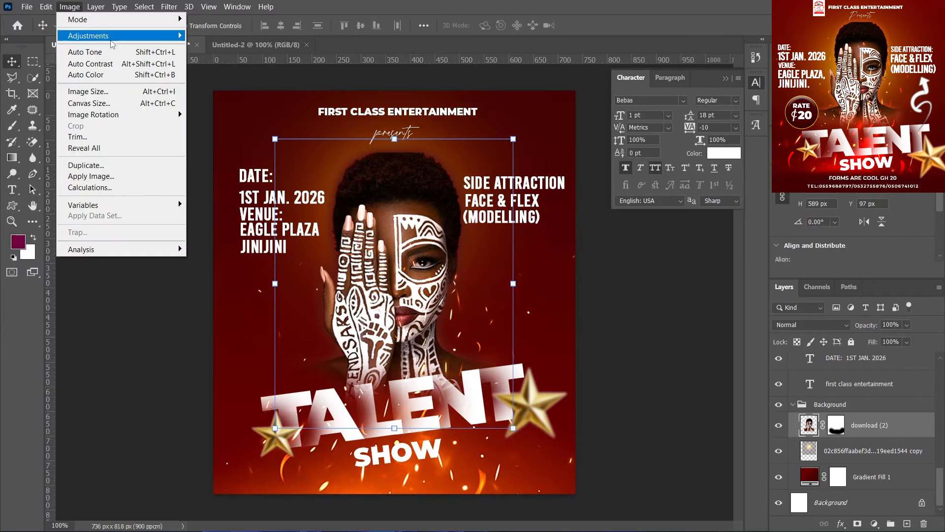
mouse_move(146, 41)
left_click(207, 47)
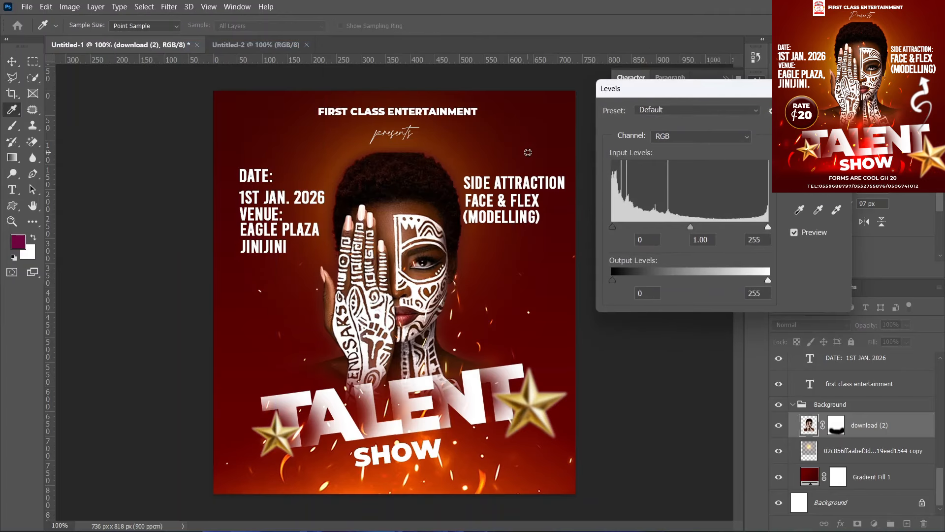
left_click_drag(613, 227, 624, 229)
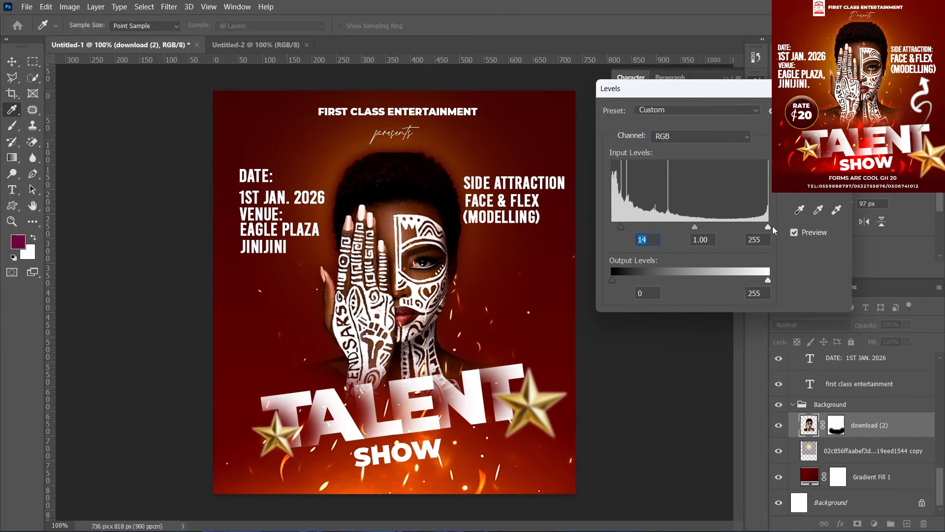
left_click_drag(769, 226, 750, 226)
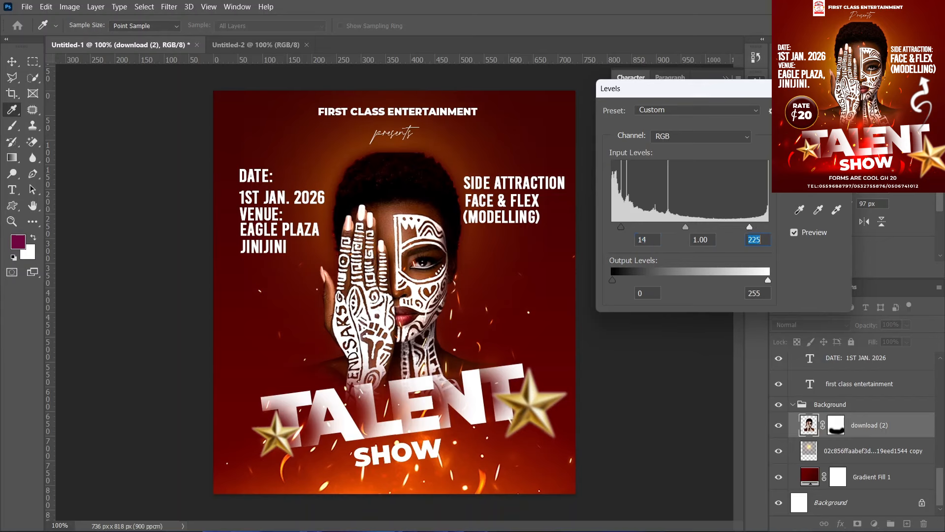
key("Return")
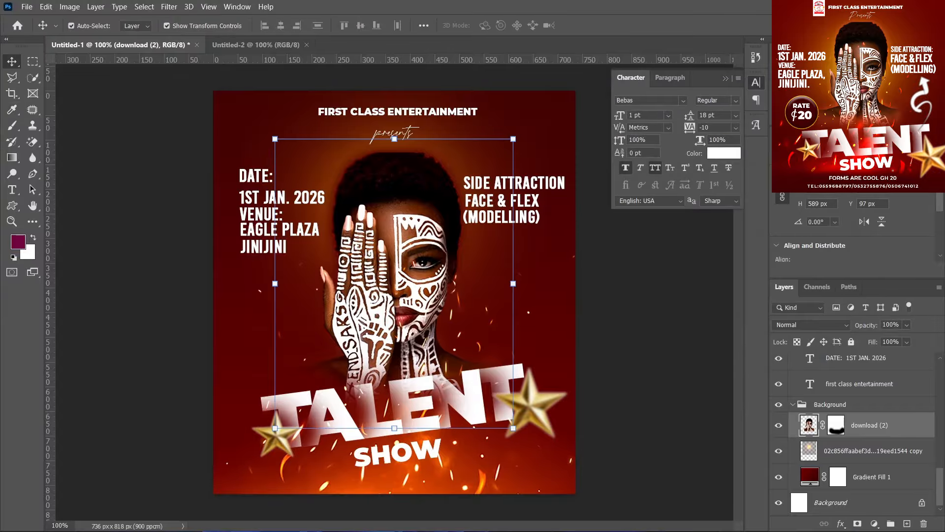
Step: Set the blend mode of the glow layer directly beneath the portrait to Linear Dodge (Add)
left_click(847, 451)
left_click(823, 323)
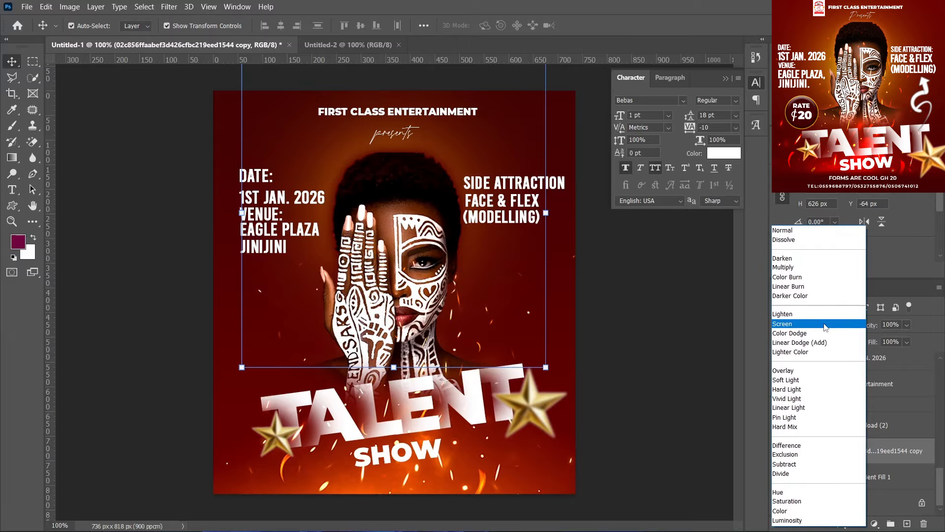
left_click(799, 344)
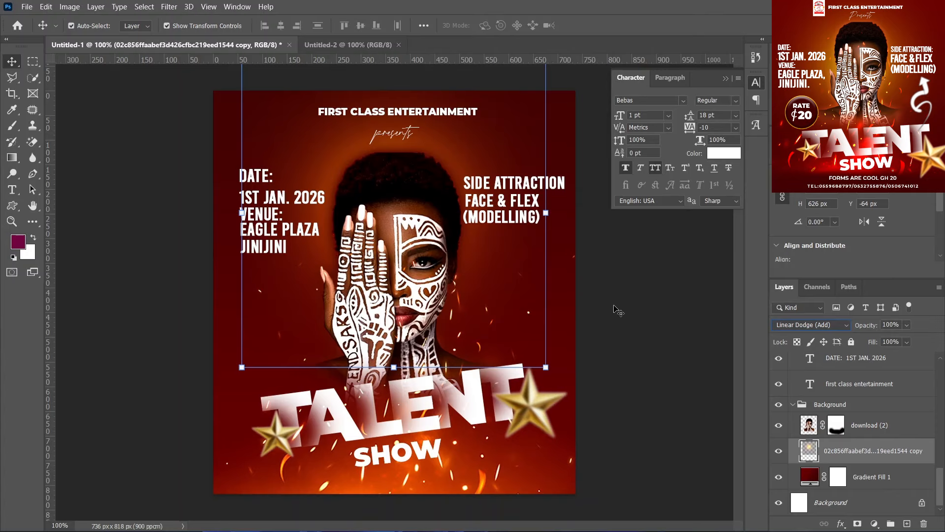
Step: Apply Levels to the large gold star beside "TALENT" with input black at 41 and input white at 235
left_click(542, 411)
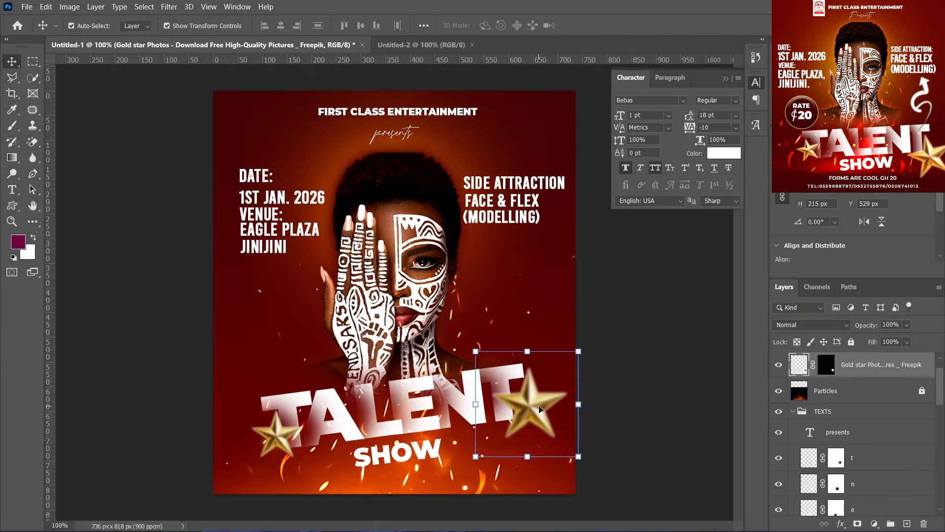
left_click(70, 7)
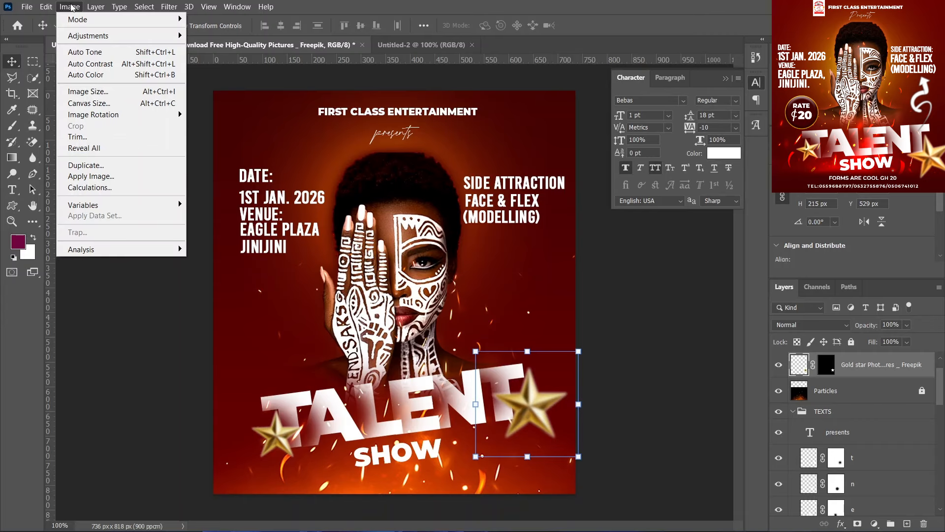
mouse_move(82, 23)
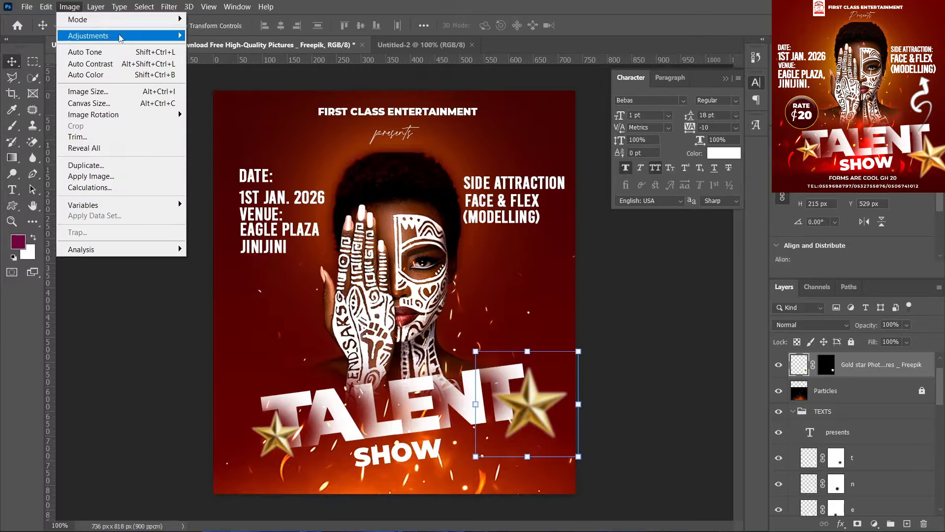
mouse_move(120, 37)
left_click(217, 46)
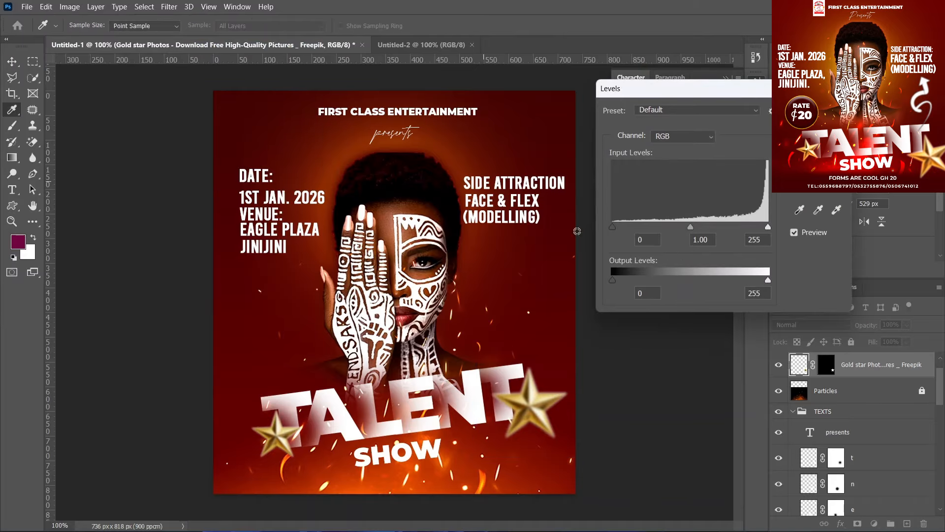
left_click_drag(614, 227, 638, 228)
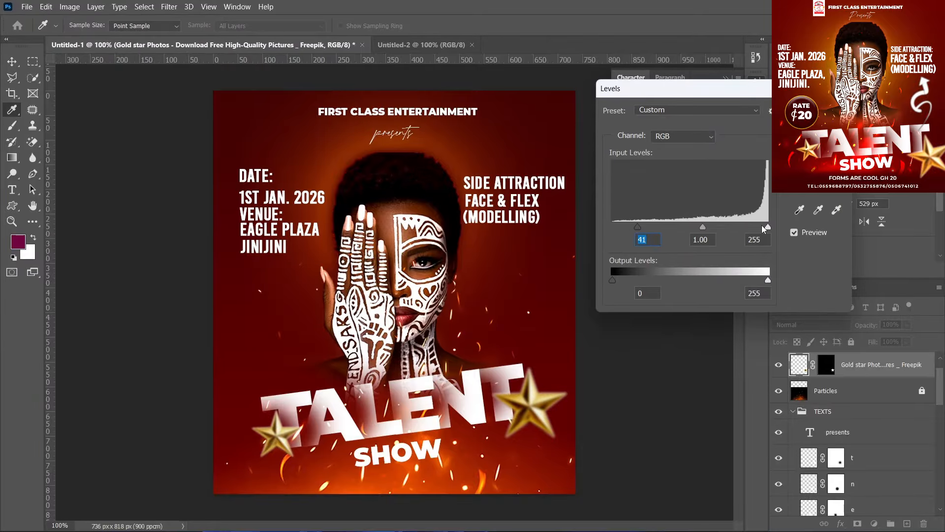
left_click_drag(768, 227, 756, 226)
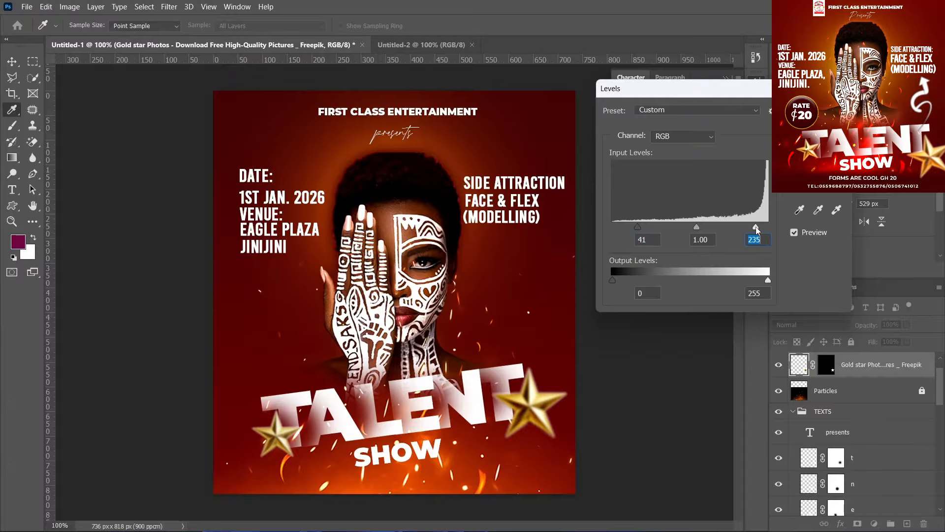
key("Return")
key("v")
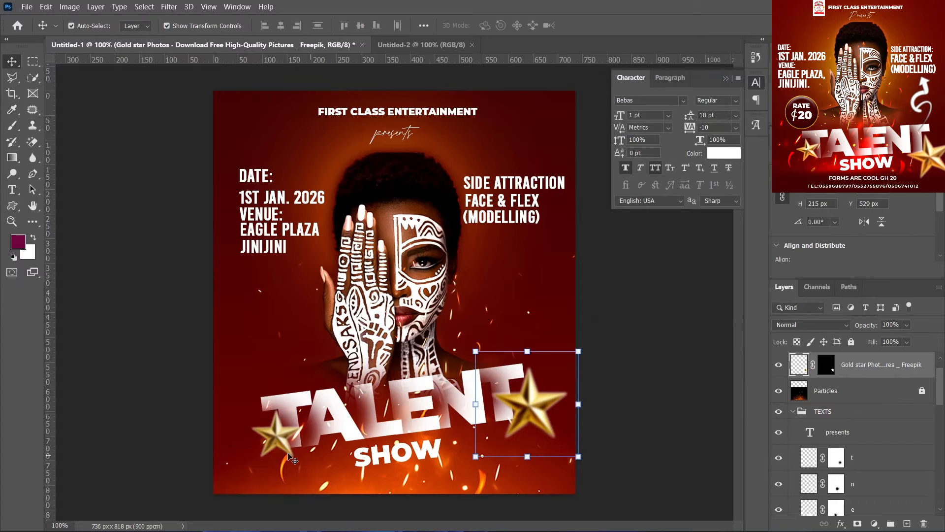
Step: Apply Levels to the small gold star at the start of "TALENT" with input black at 38
left_click(273, 440, "alt")
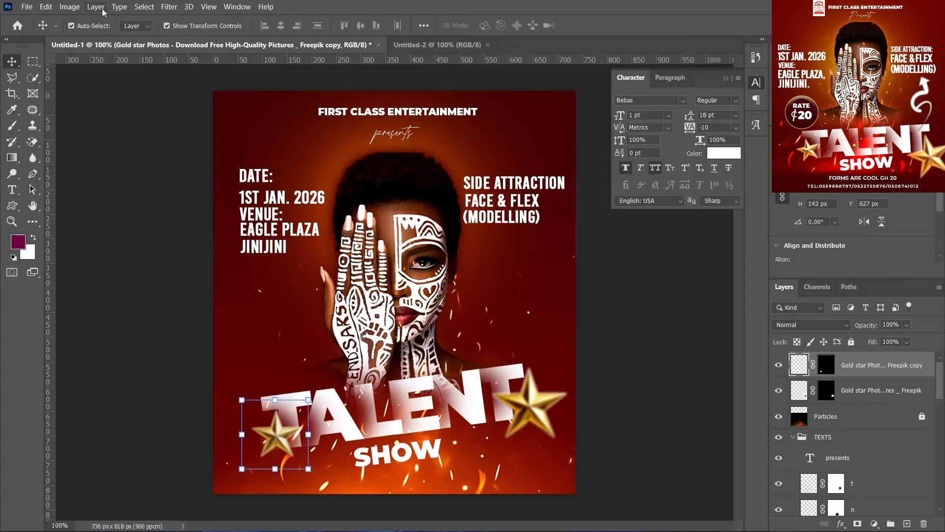
left_click(70, 8)
mouse_move(146, 42)
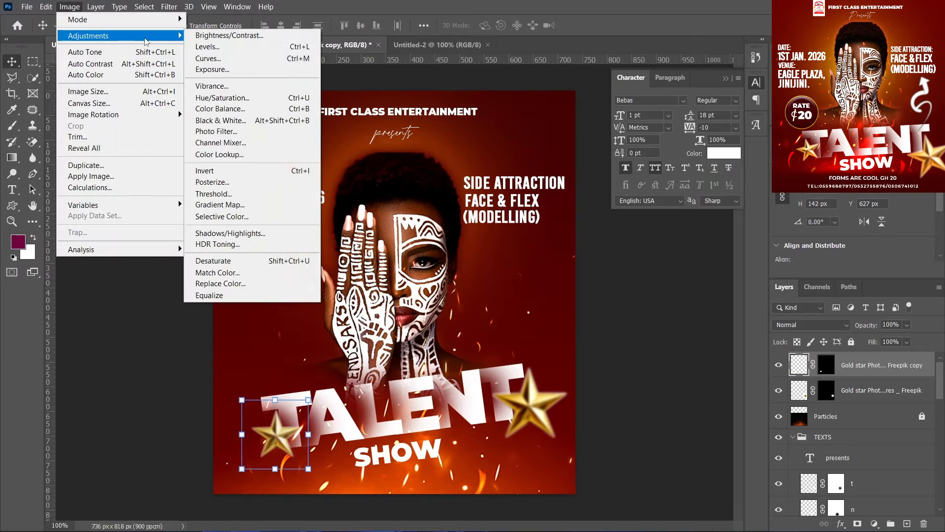
left_click(211, 47)
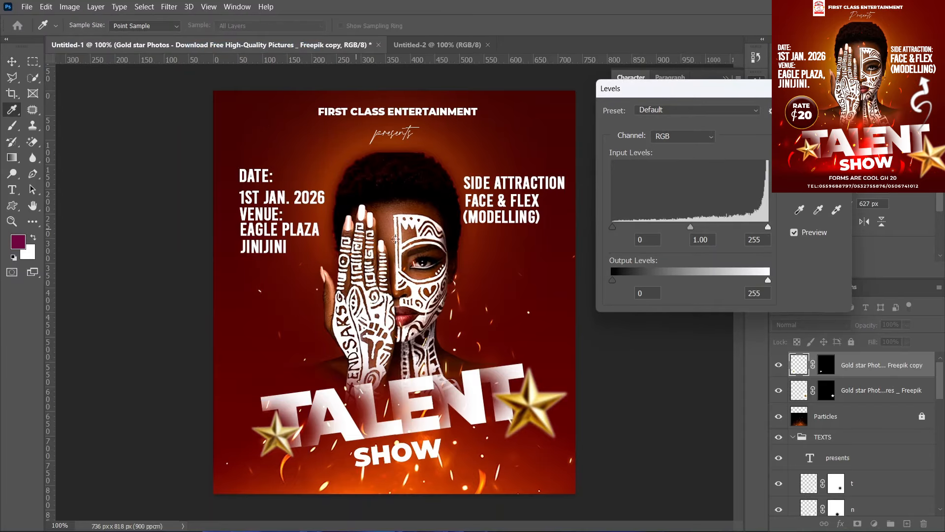
left_click_drag(613, 226, 636, 227)
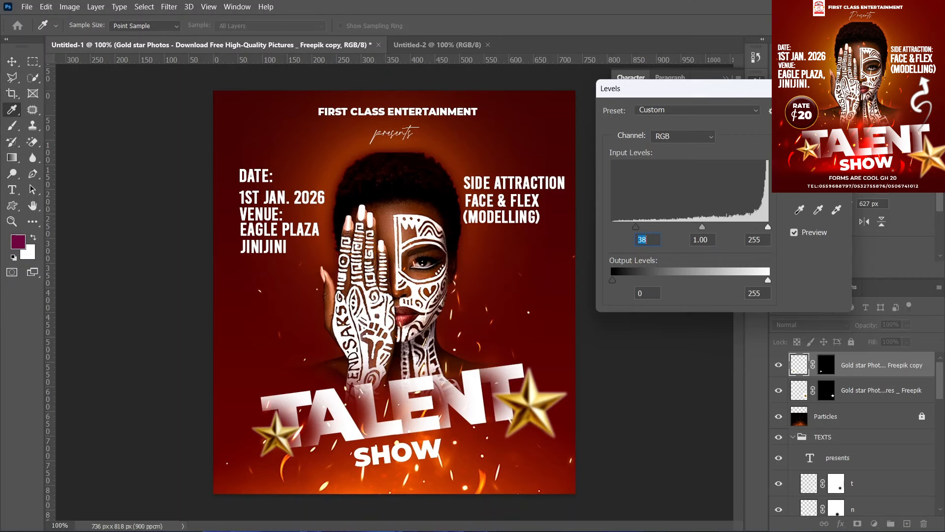
key("Return")
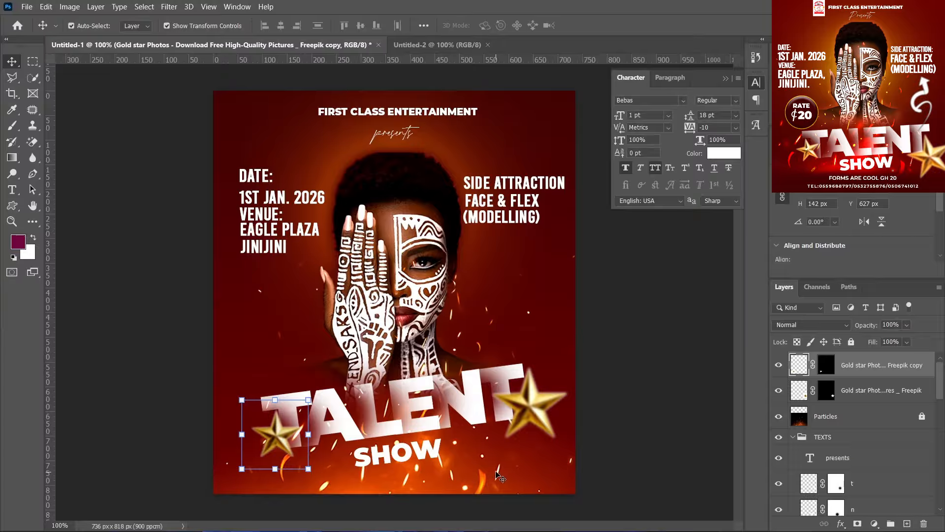
Step: Collapse the Background and TEXTS layer groups
left_click(421, 481)
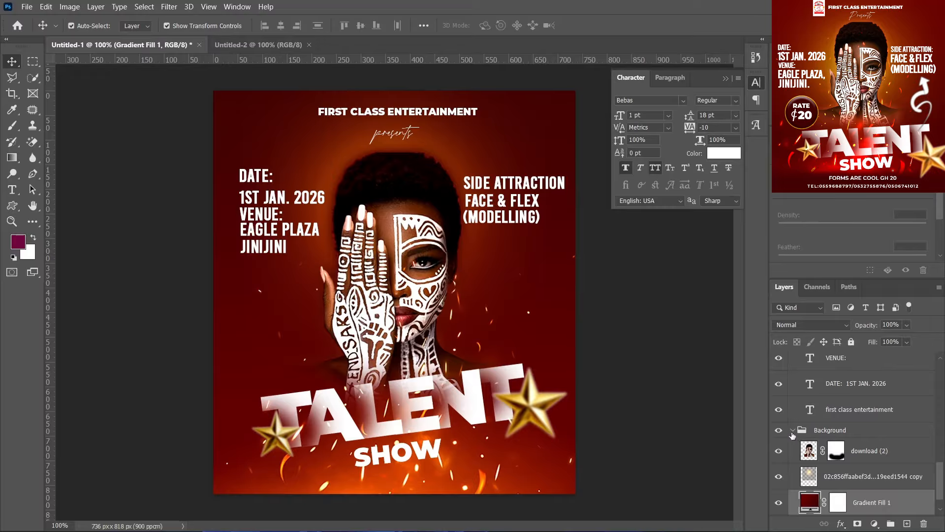
left_click(807, 431)
scroll(831, 417, "up", 3)
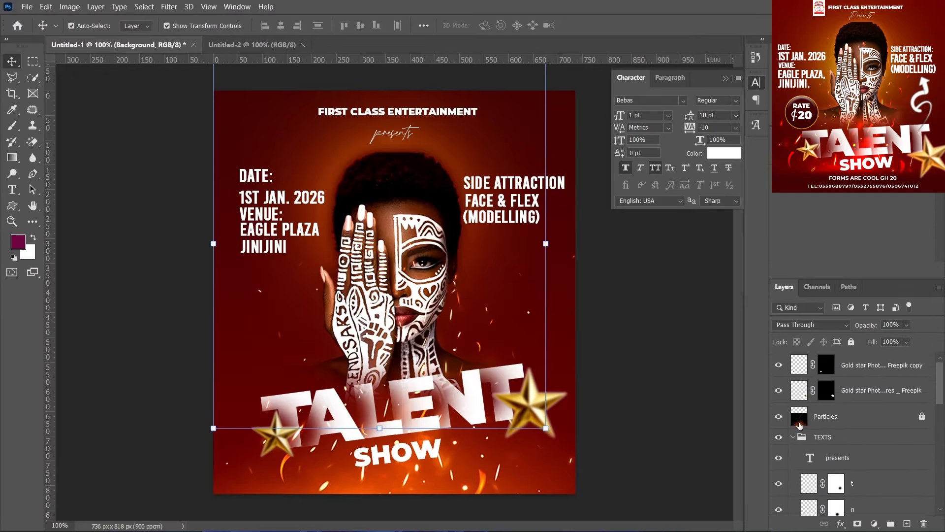
left_click(793, 436)
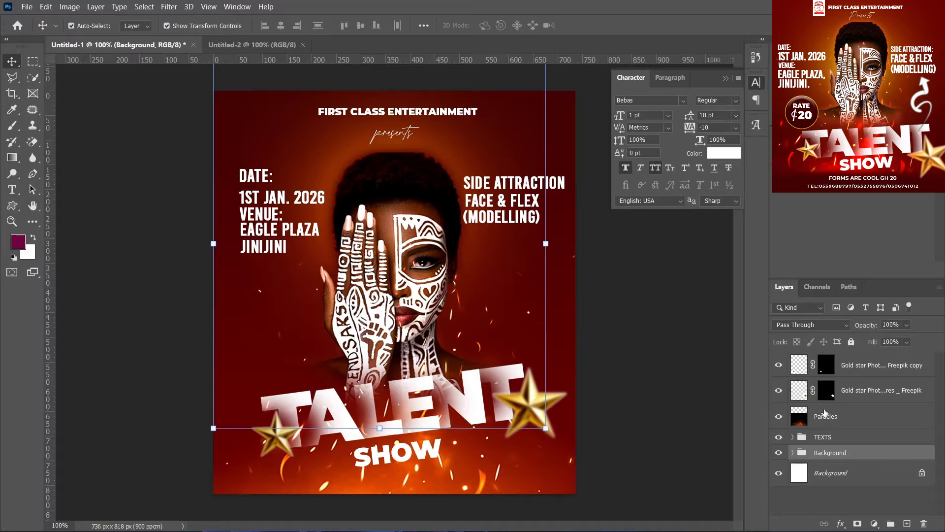
Step: Set the Particles layer to Linear Dodge (Add) and scale it up to about 143.6% so it reaches the flyer's upper edge
left_click(826, 417)
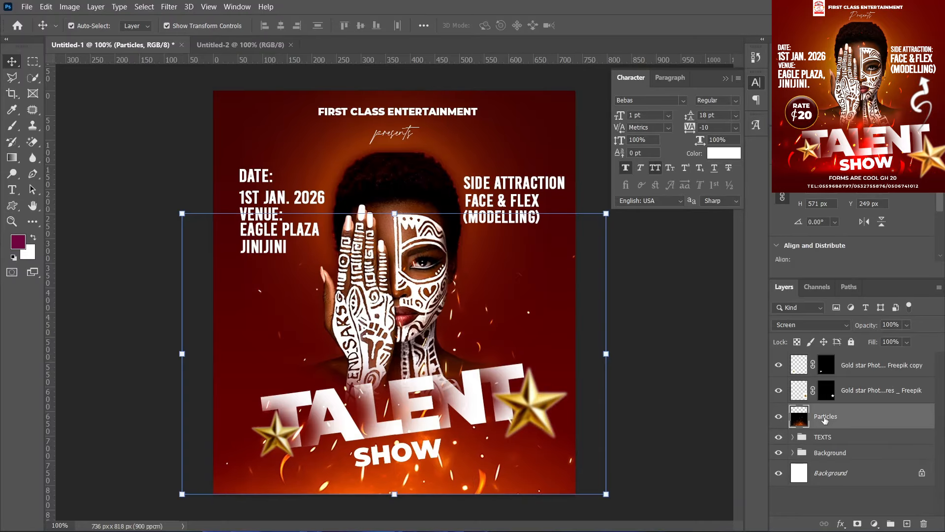
left_click(807, 327)
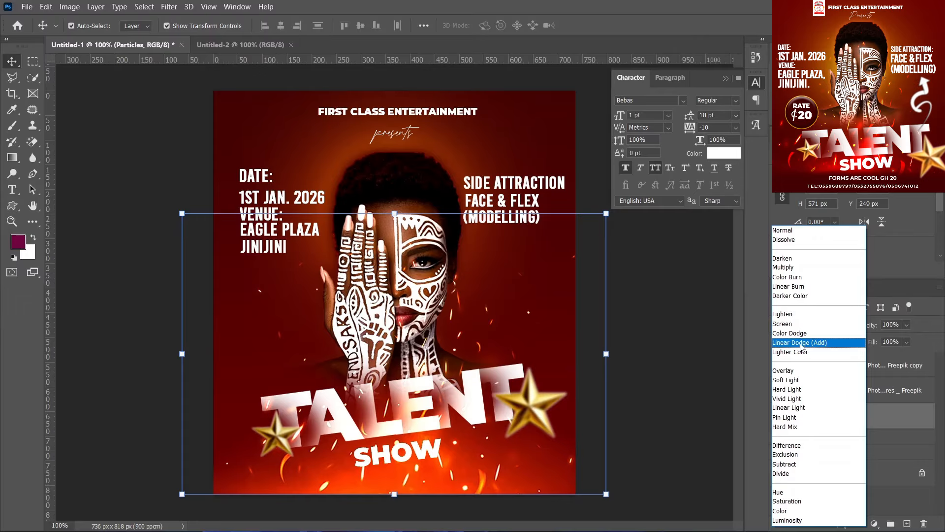
left_click(802, 344)
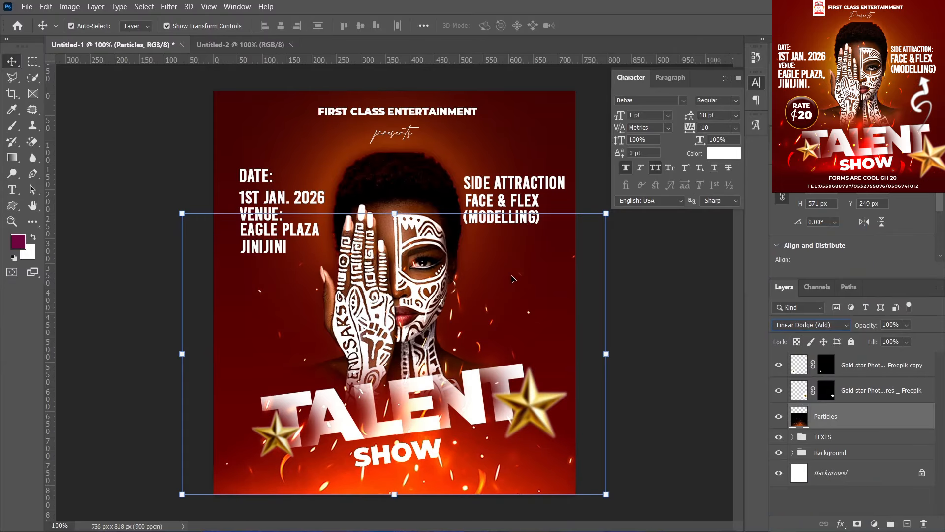
left_click_drag(397, 215, 396, 88)
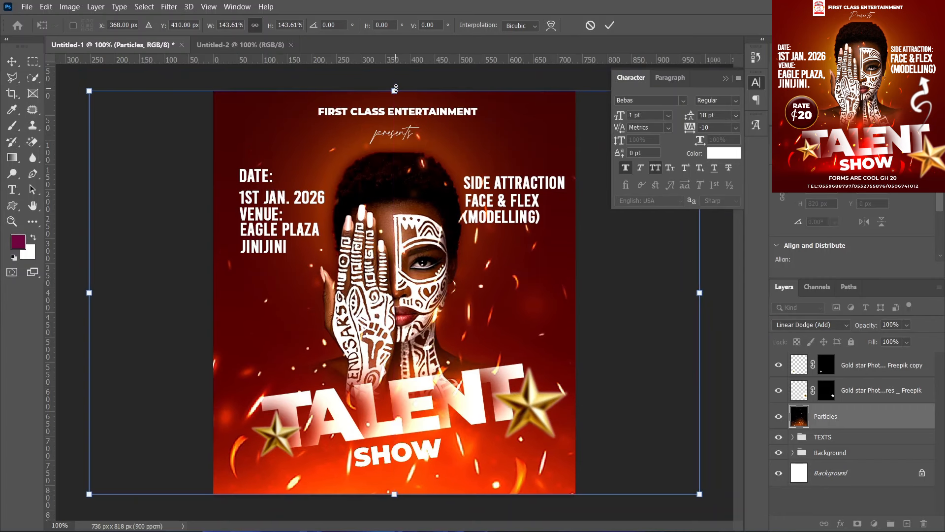
left_click(611, 24)
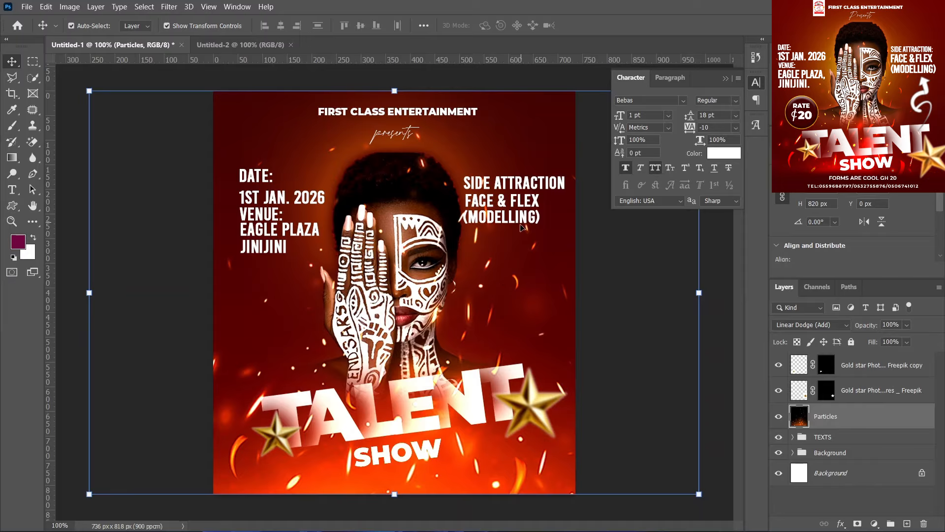
Step: Activate the Custom Shape Tool and expand the "source" folder of preset shapes
left_click(8, 209)
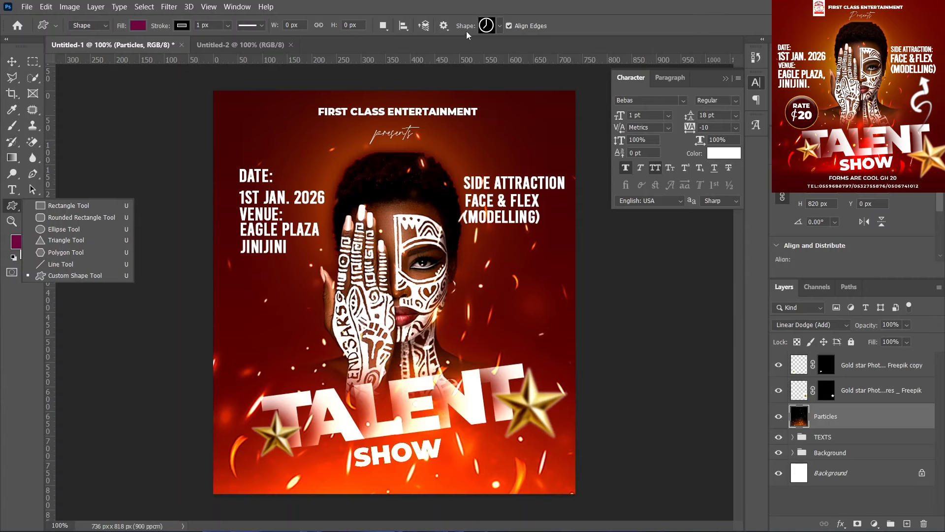
left_click(94, 277)
left_click(13, 203)
left_click(55, 205)
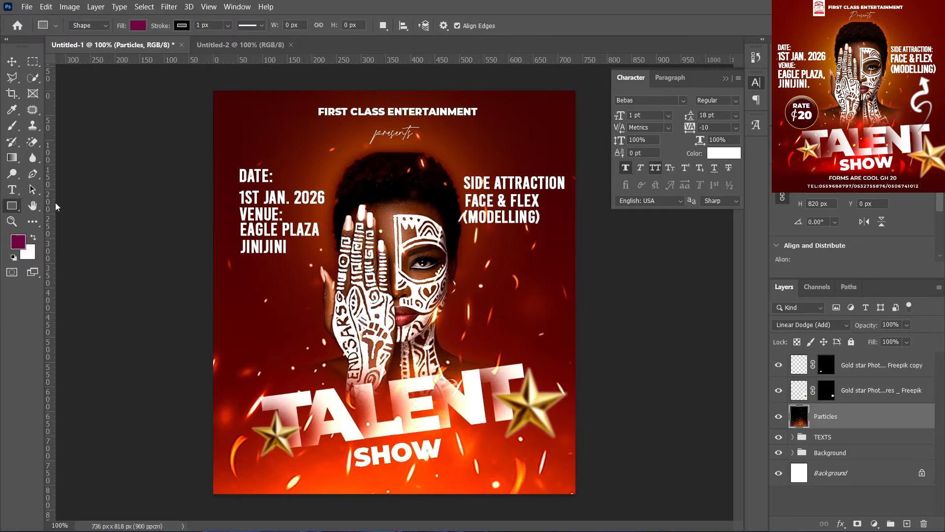
right_click(16, 208)
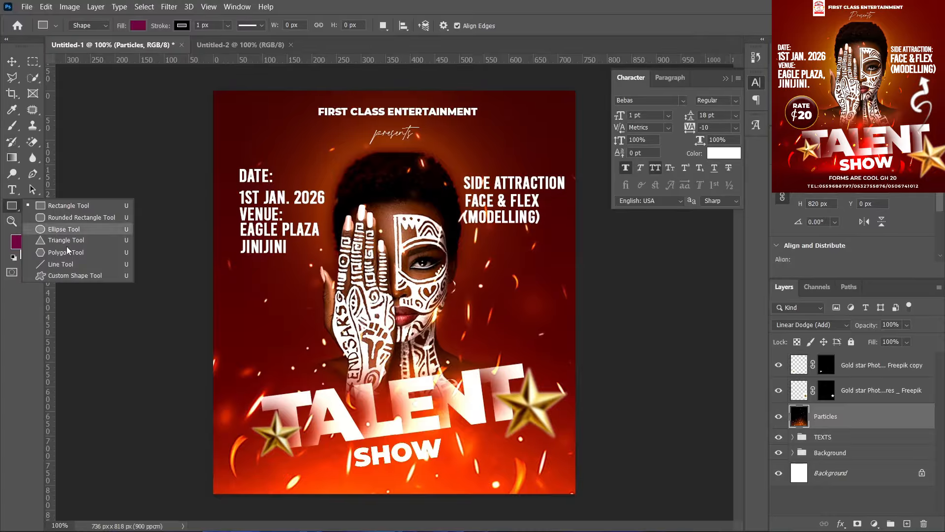
left_click(67, 275)
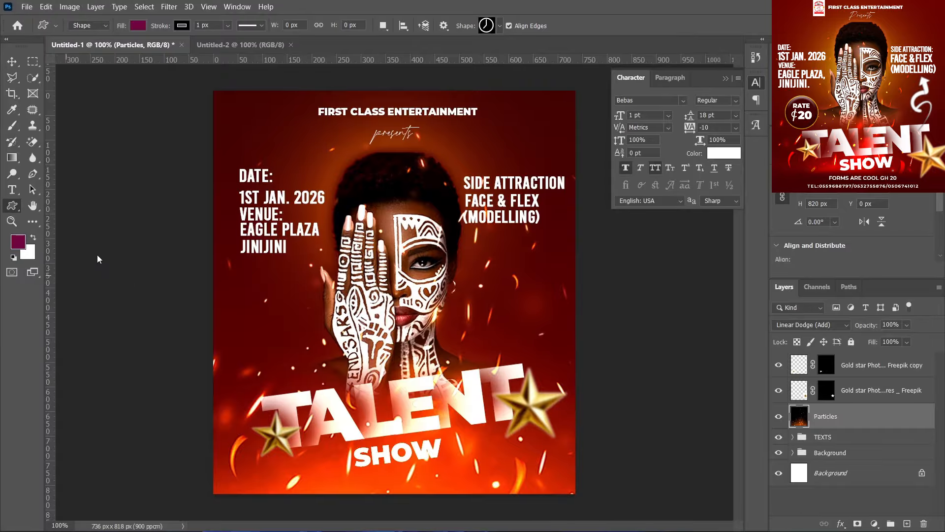
left_click(498, 27)
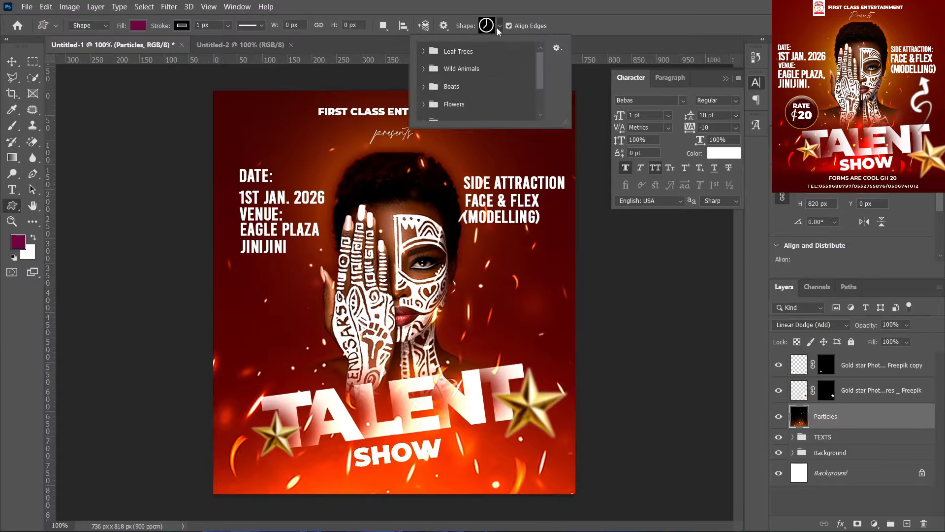
scroll(502, 105, "down", 3)
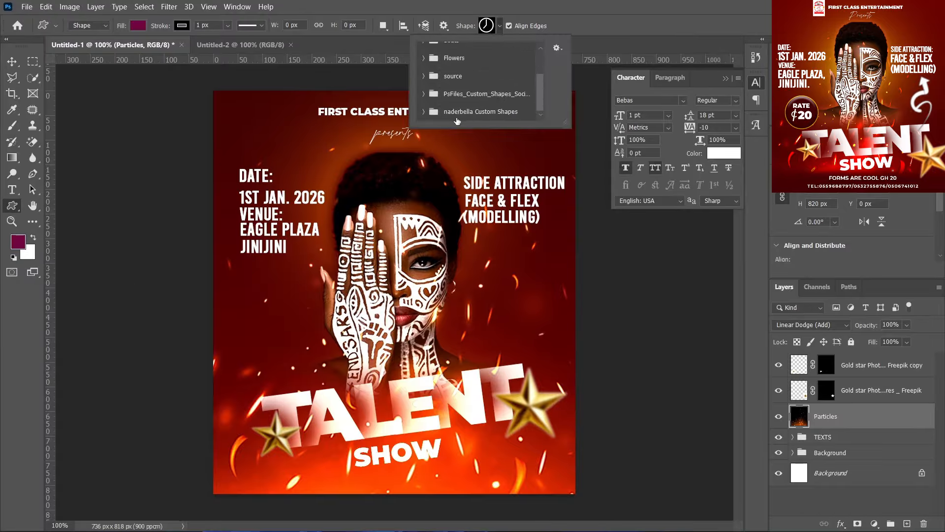
left_click(424, 76)
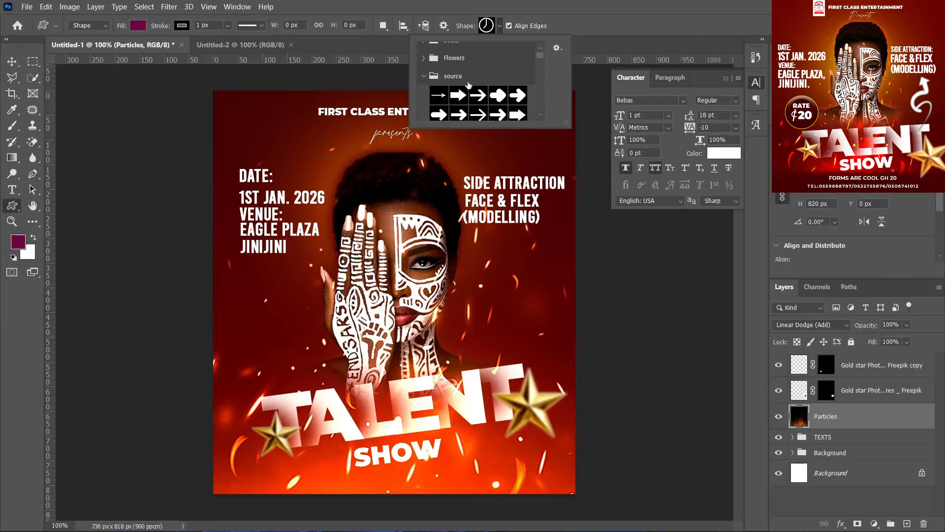
Step: Choose the thin looping arrow, Shape 3084, from the "source" custom shapes
scroll(487, 86, "down", 2)
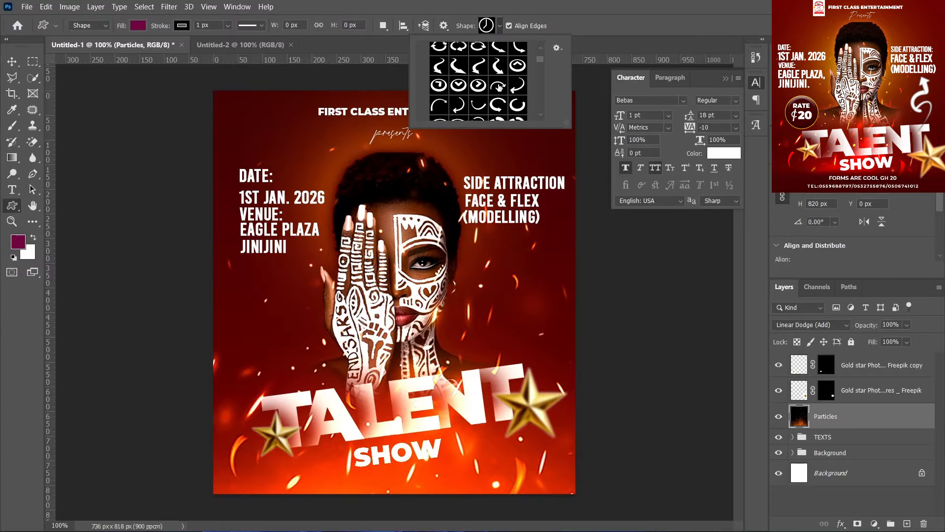
scroll(499, 87, "down", 3)
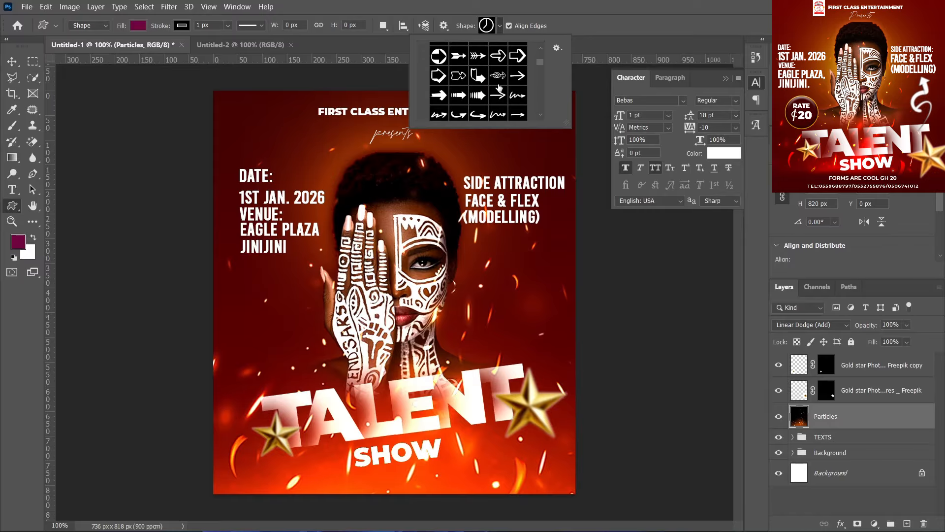
scroll(499, 87, "down", 5)
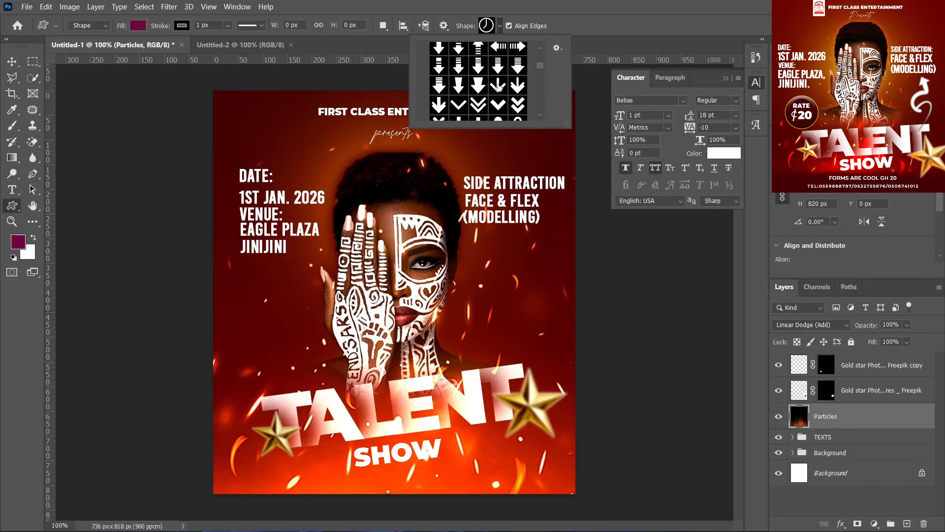
scroll(500, 87, "down", 5)
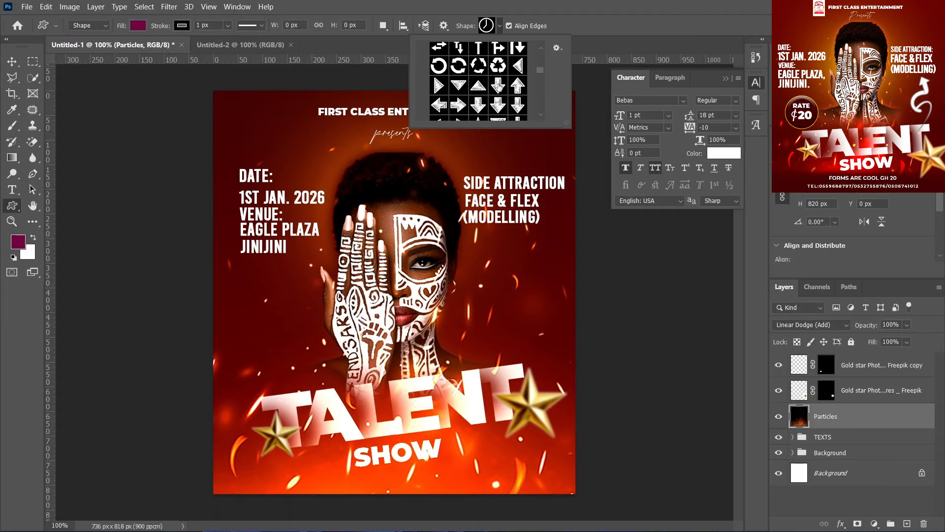
scroll(499, 88, "down", 5)
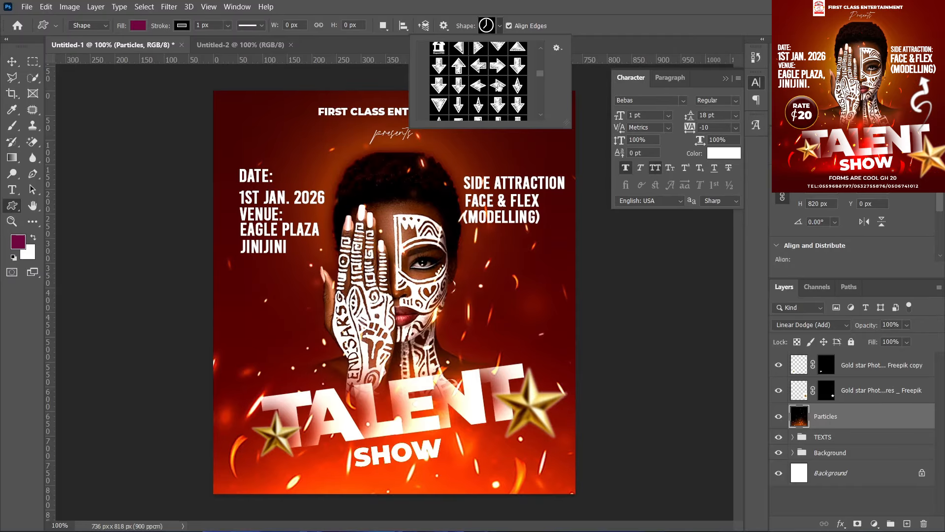
scroll(498, 88, "down", 5)
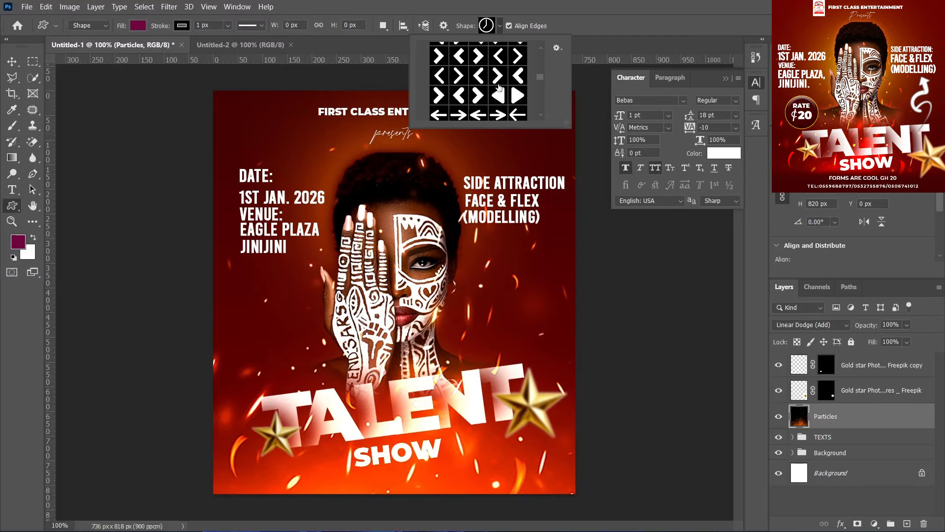
scroll(498, 87, "down", 4)
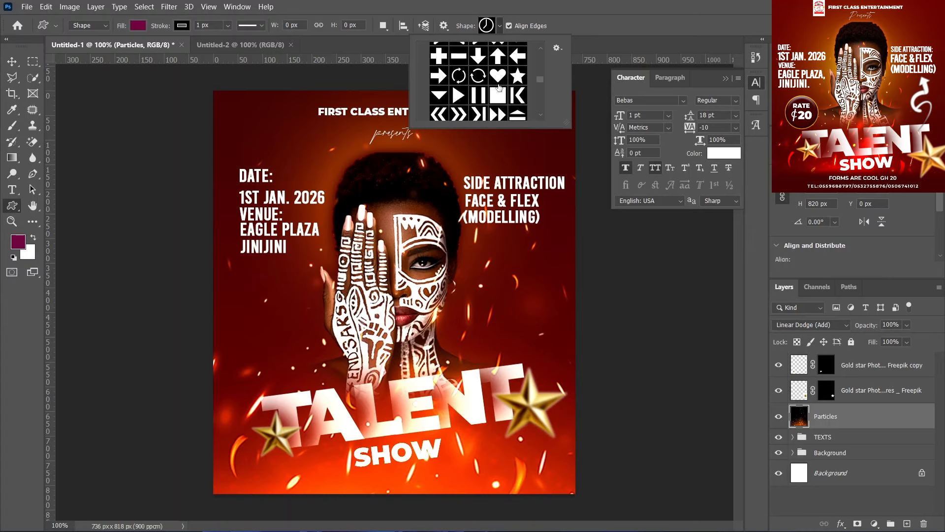
scroll(499, 87, "down", 6)
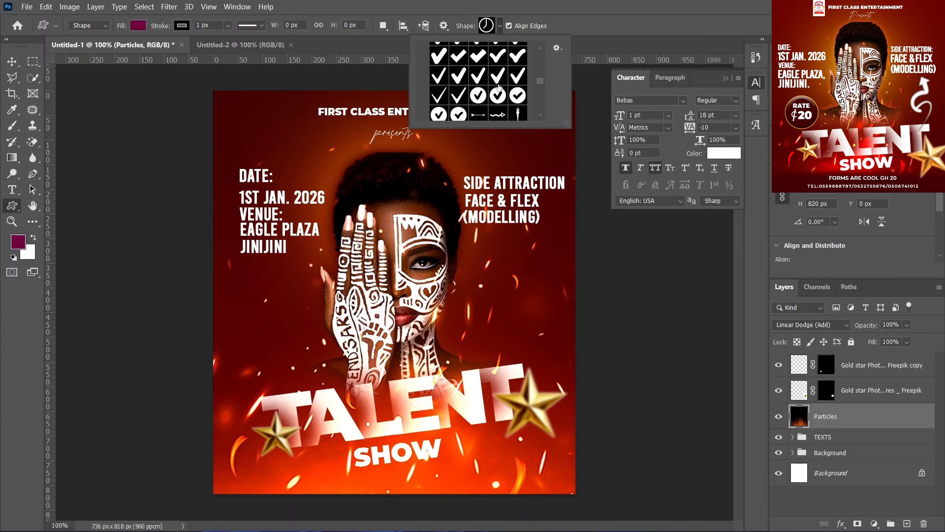
scroll(499, 87, "down", 3)
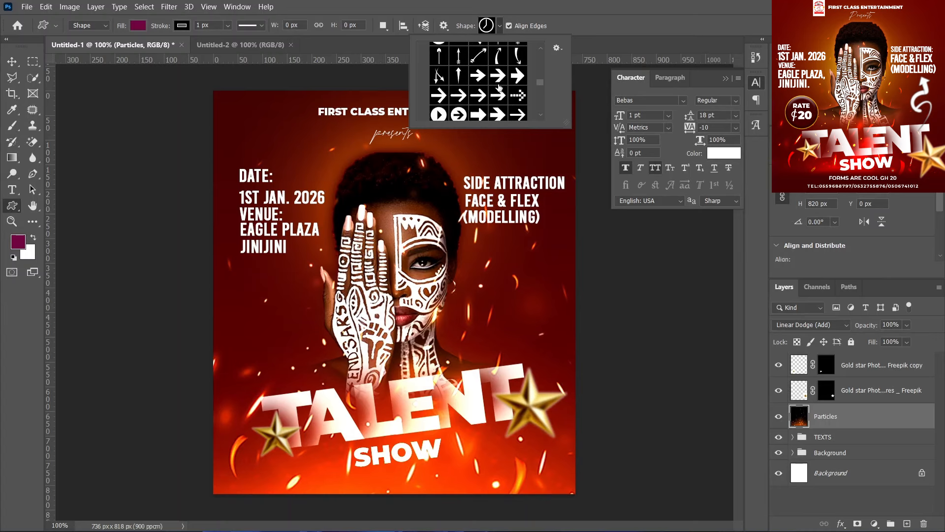
scroll(499, 87, "down", 4)
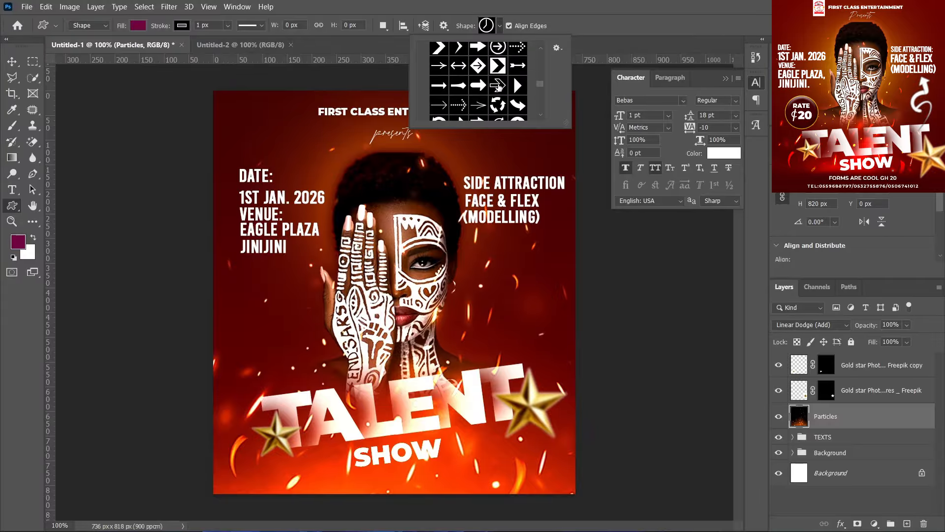
scroll(498, 88, "down", 1)
scroll(498, 88, "down", 5)
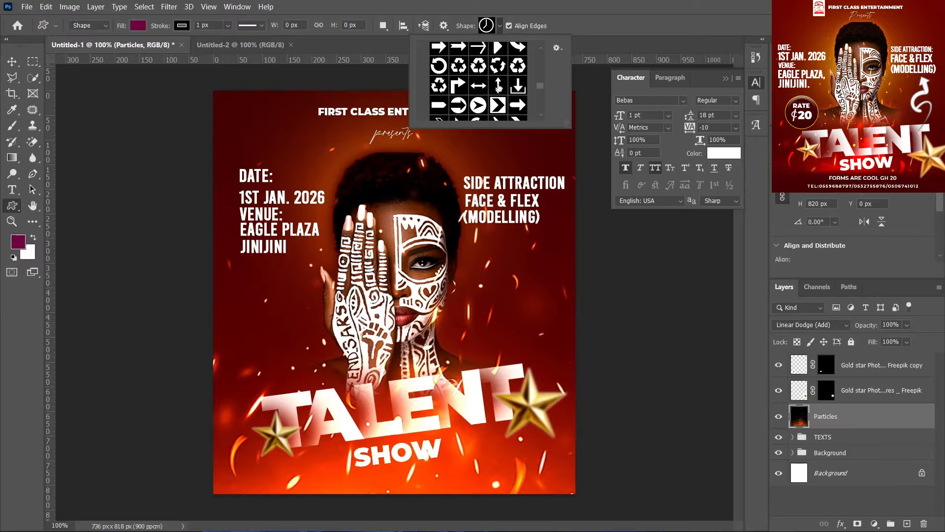
scroll(499, 87, "down", 3)
scroll(478, 81, "down", 1)
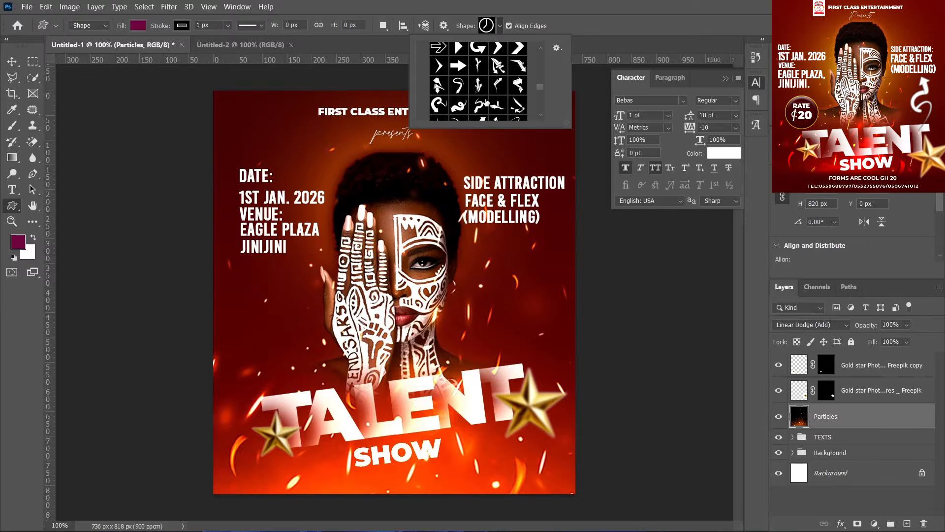
scroll(486, 103, "down", 1)
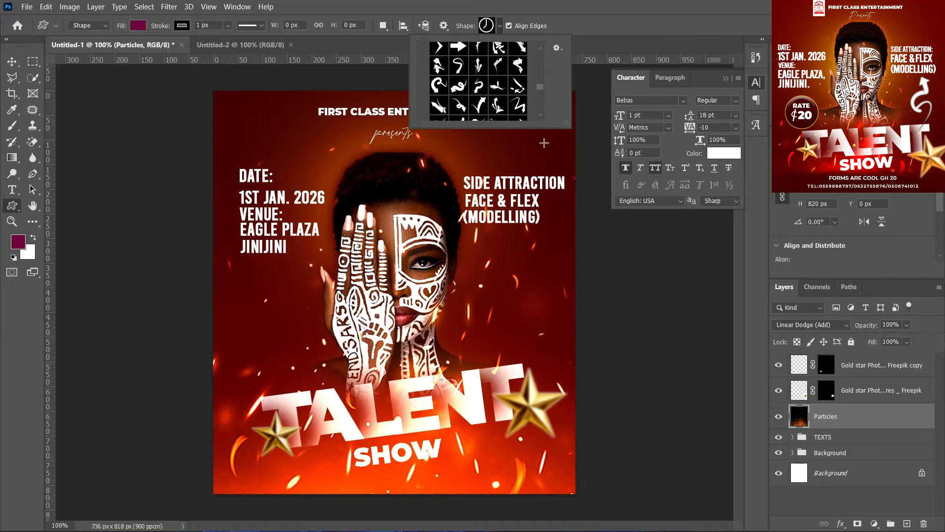
scroll(500, 108, "down", 2)
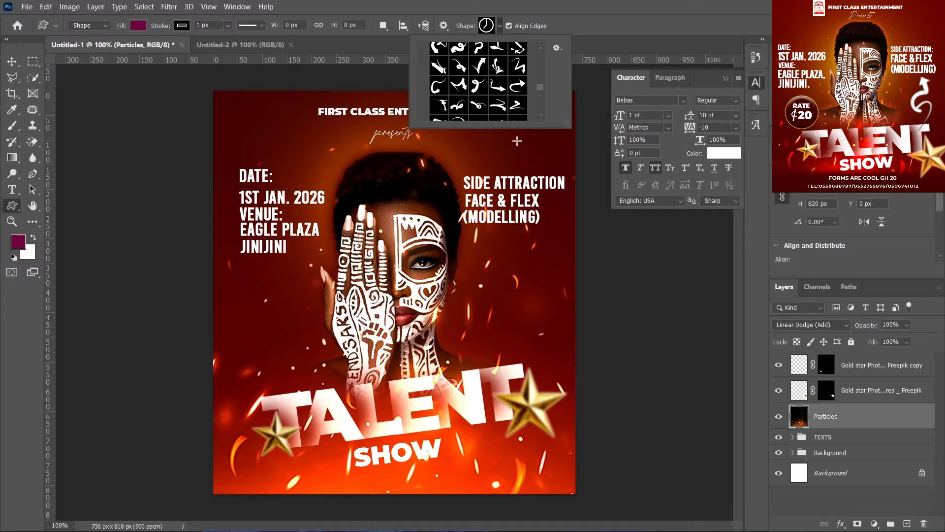
scroll(503, 109, "down", 1)
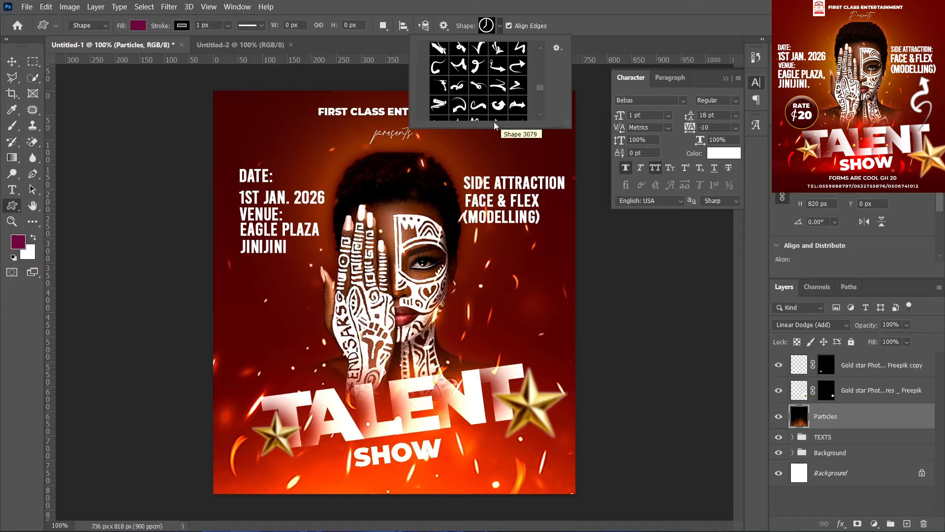
scroll(494, 101, "down", 1)
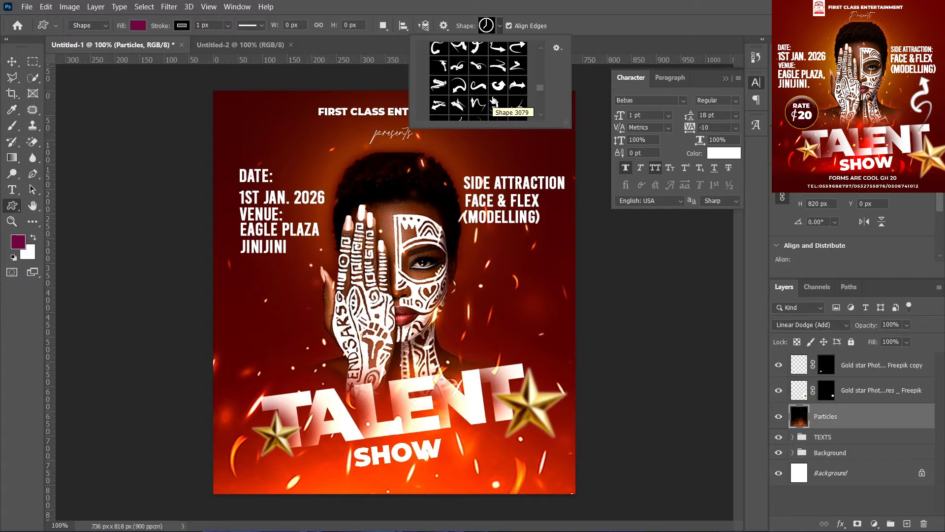
scroll(494, 102, "down", 1)
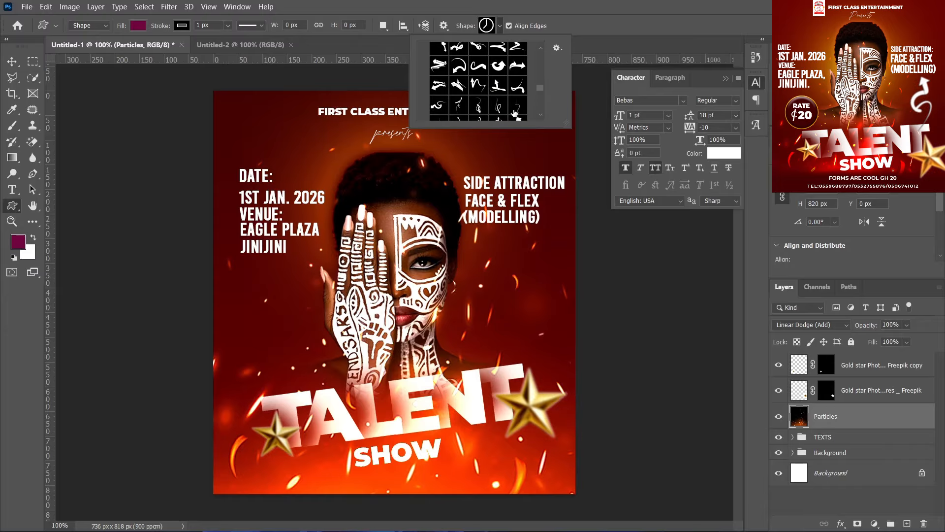
scroll(500, 114, "down", 2)
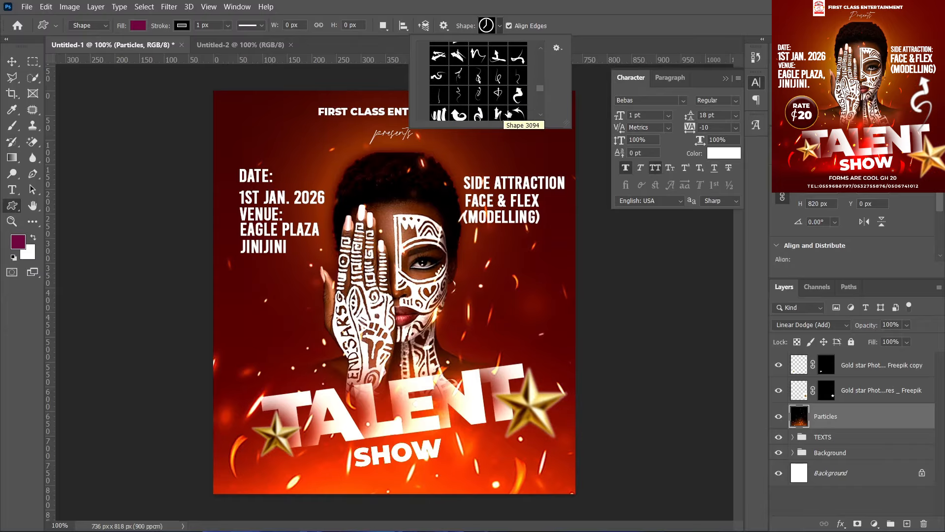
left_click(499, 81)
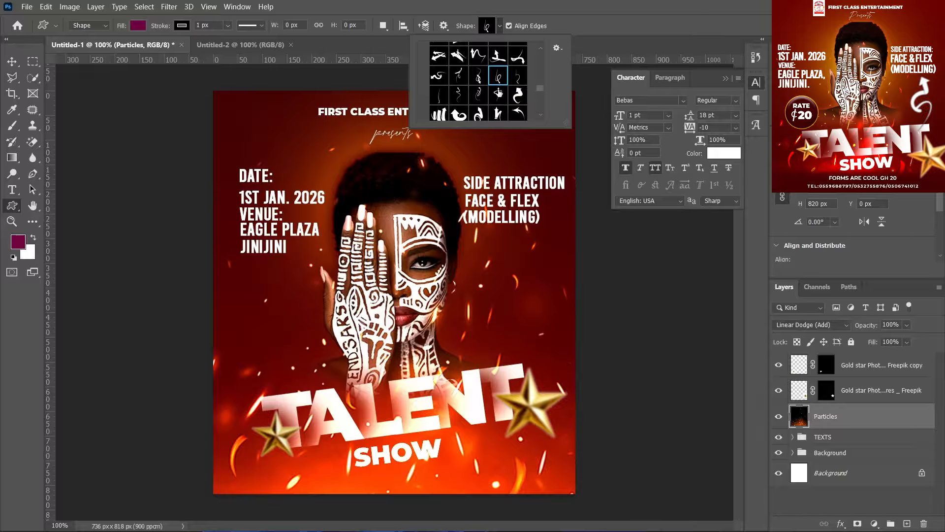
scroll(498, 92, "down", 1)
scroll(499, 92, "down", 1)
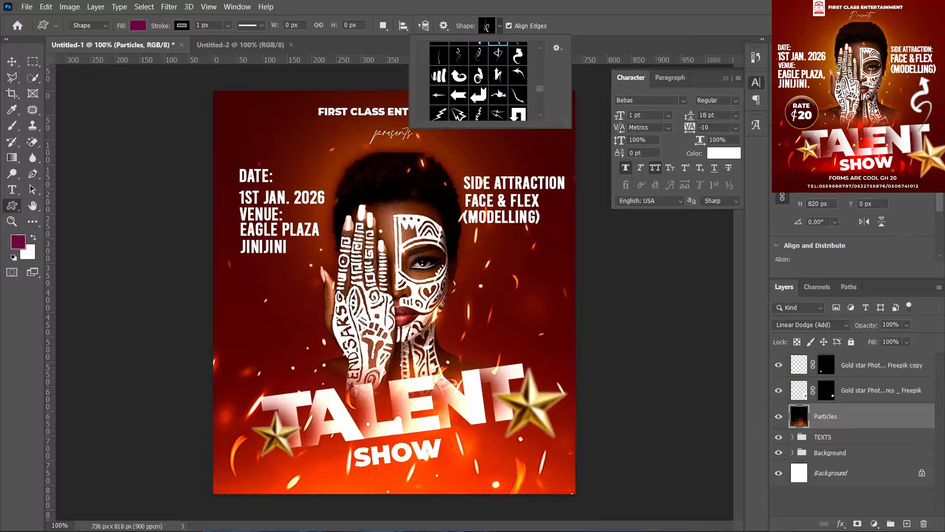
scroll(499, 92, "up", 1)
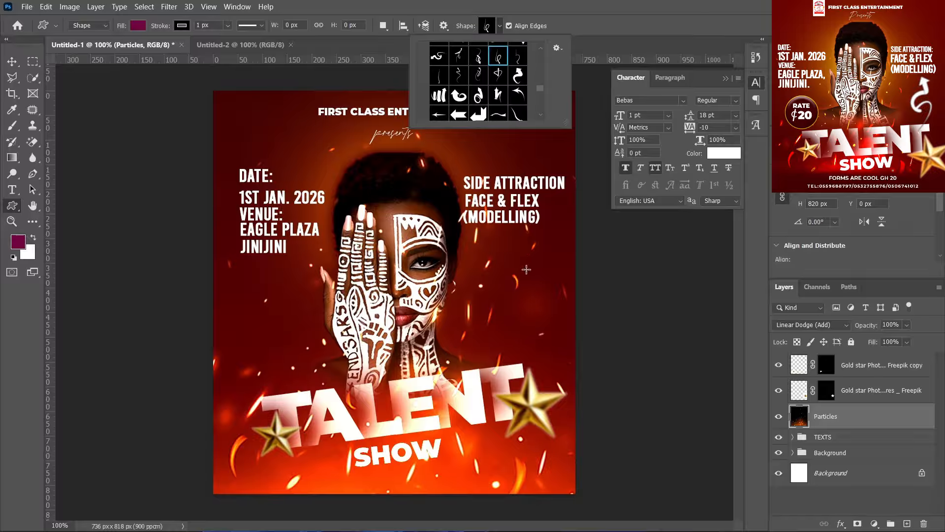
Step: Draw the looping arrow about 83 by 213 px below "(MODELLING)" and set its fill to near-white #fcfbfc
left_click(508, 259)
left_click_drag(507, 259, 547, 365)
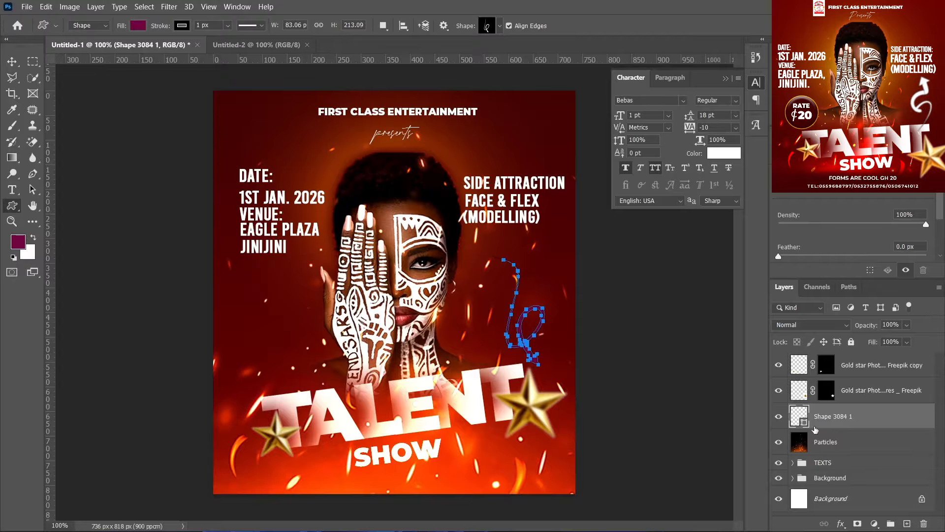
double_click(803, 423)
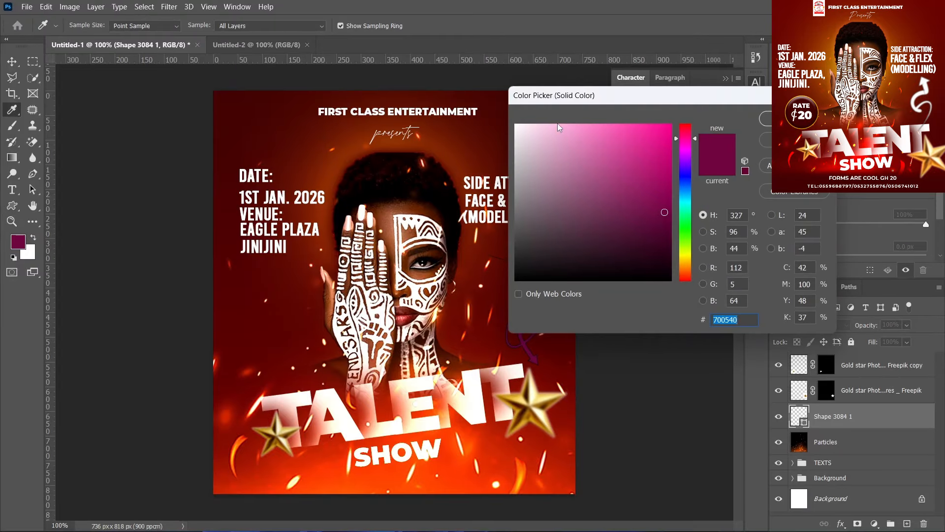
left_click(516, 126)
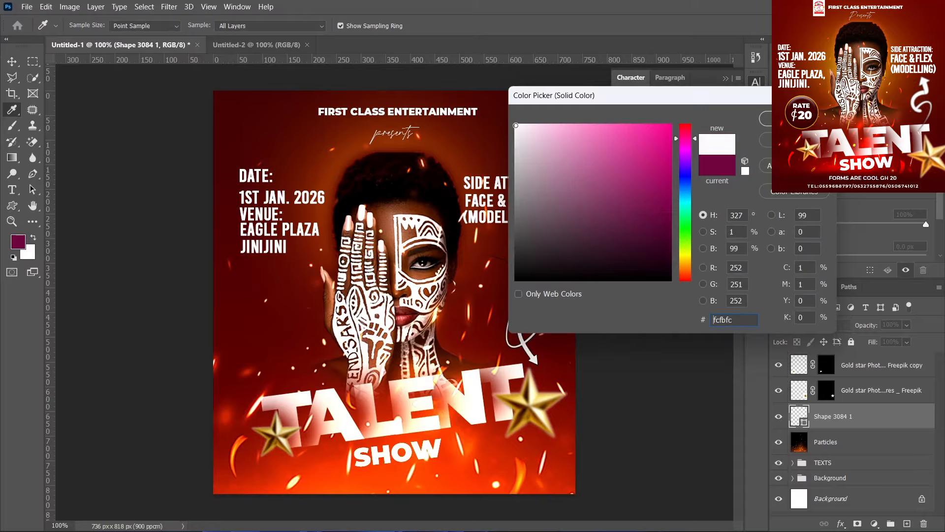
left_click(768, 118)
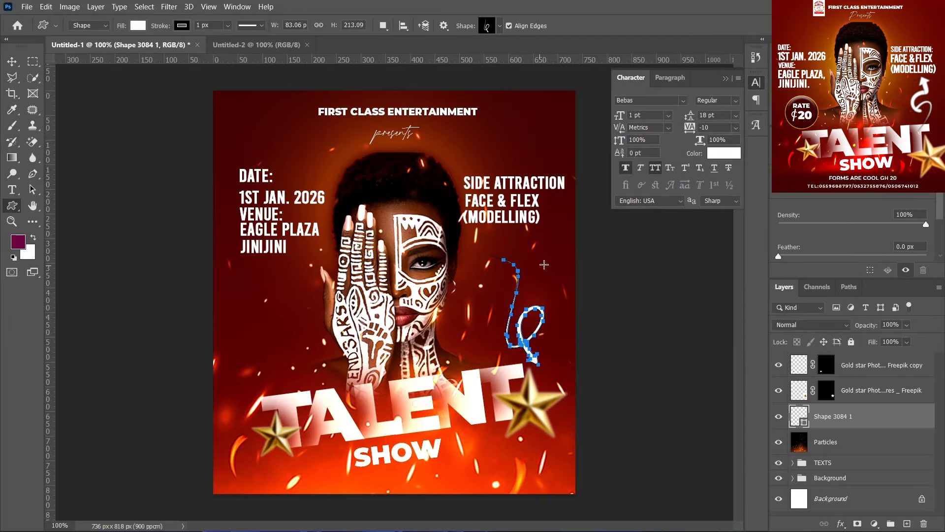
Step: Rotate the looping arrow by about -147.4° so its head points up toward "(MODELLING)"
left_click(12, 61)
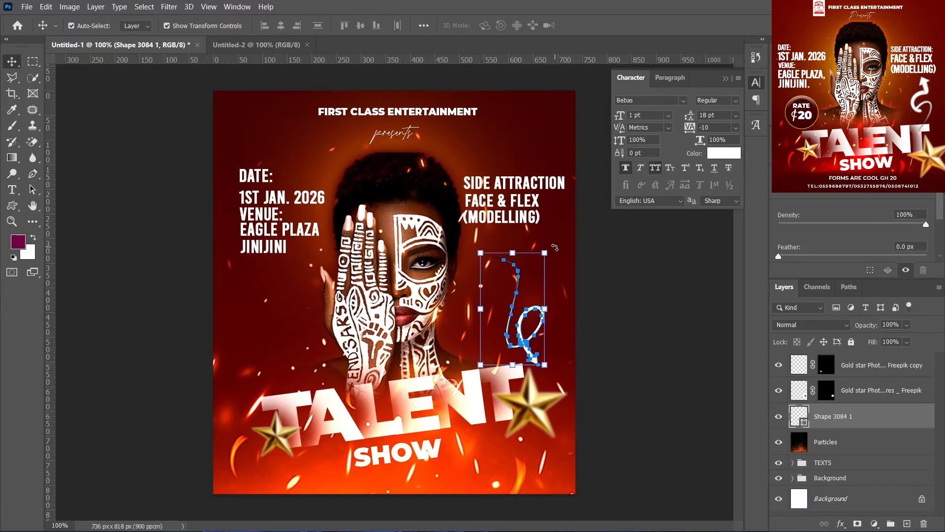
left_click_drag(559, 249, 418, 349)
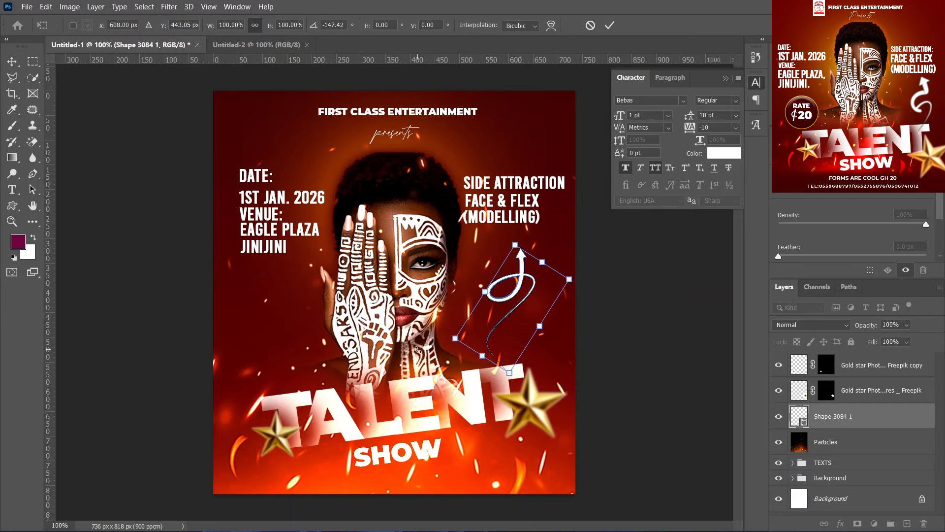
left_click(609, 25)
Step: Rasterize the looping arrow's layer and apply a Gaussian Blur with a radius of 2.5 pixels
right_click(831, 423)
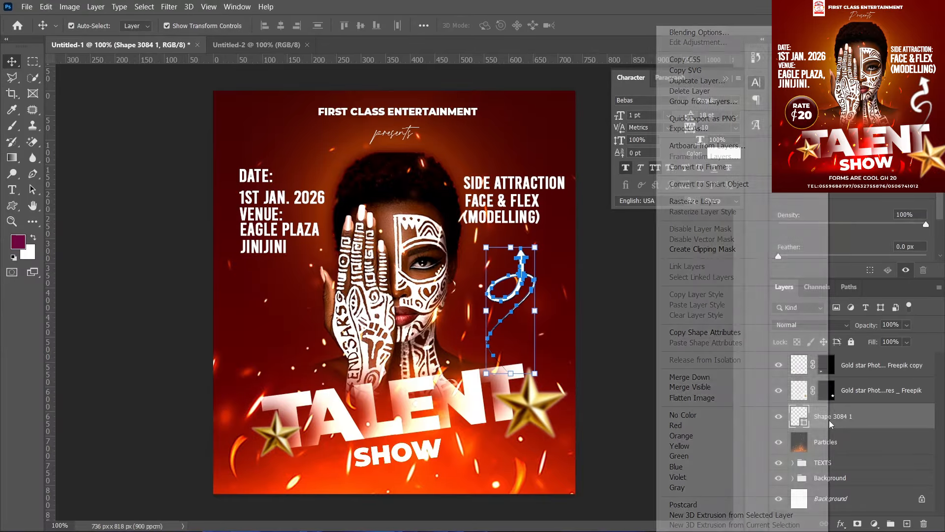
left_click(707, 203)
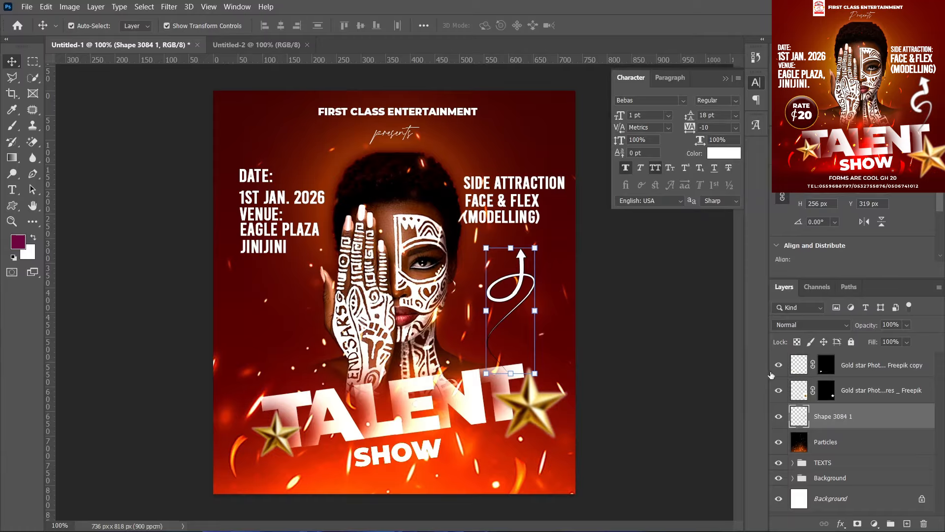
left_click(170, 7)
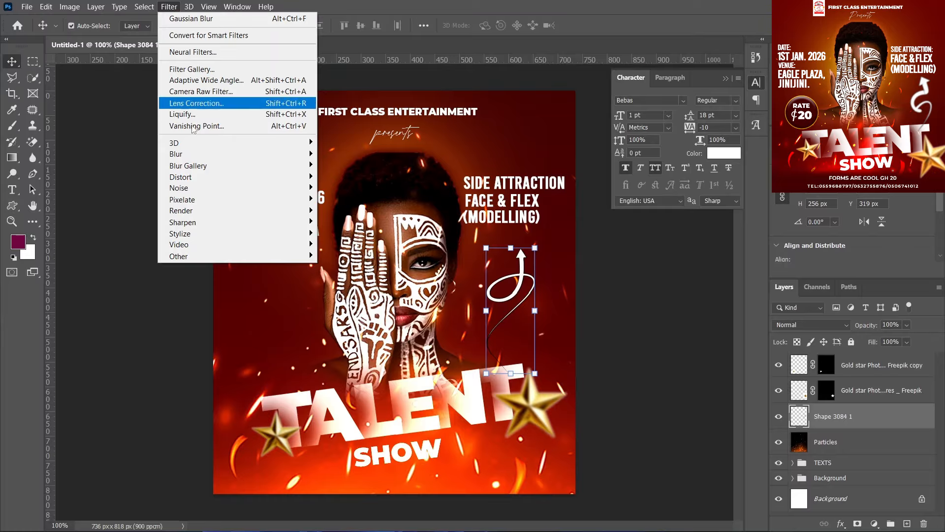
mouse_move(190, 156)
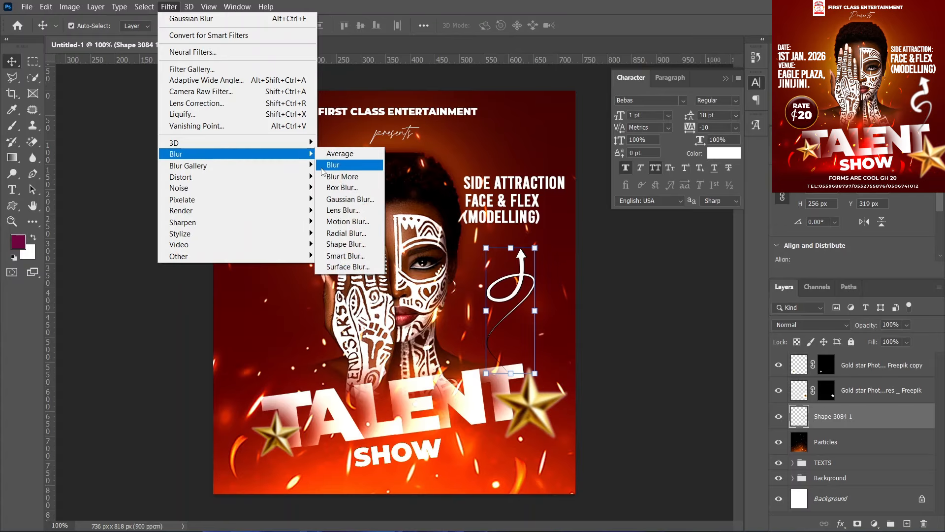
left_click(341, 200)
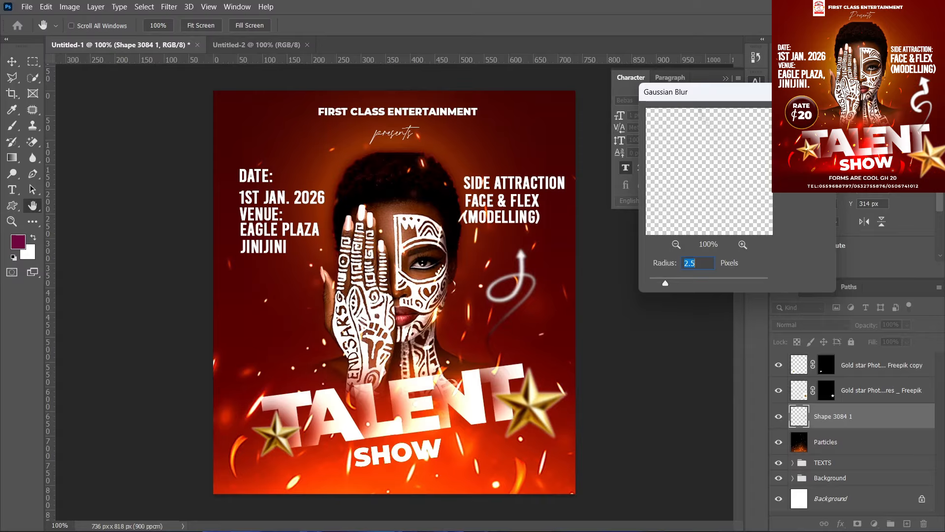
key("Return")
Step: Scale the looping arrow up to about 112.63% so its head reaches closer to "(MODELLING)"
key("ctrl+t")
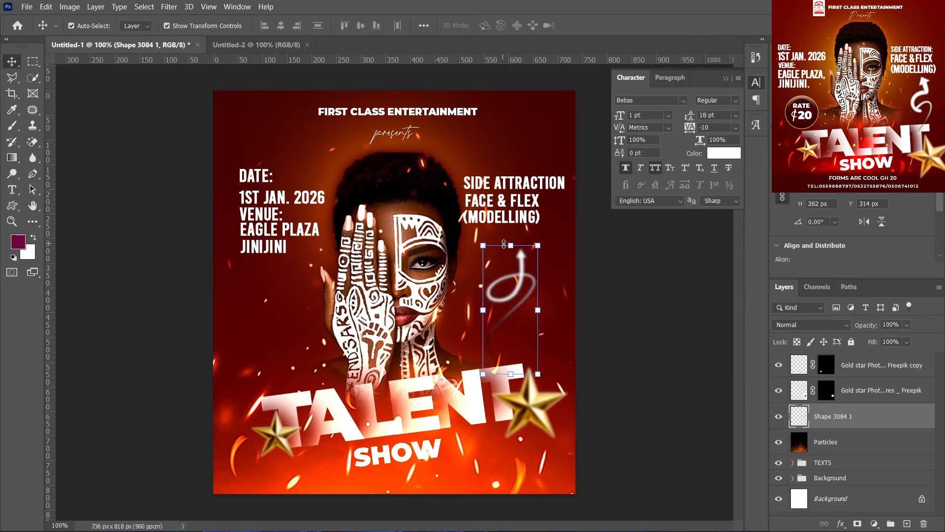
left_click_drag(512, 246, 526, 225)
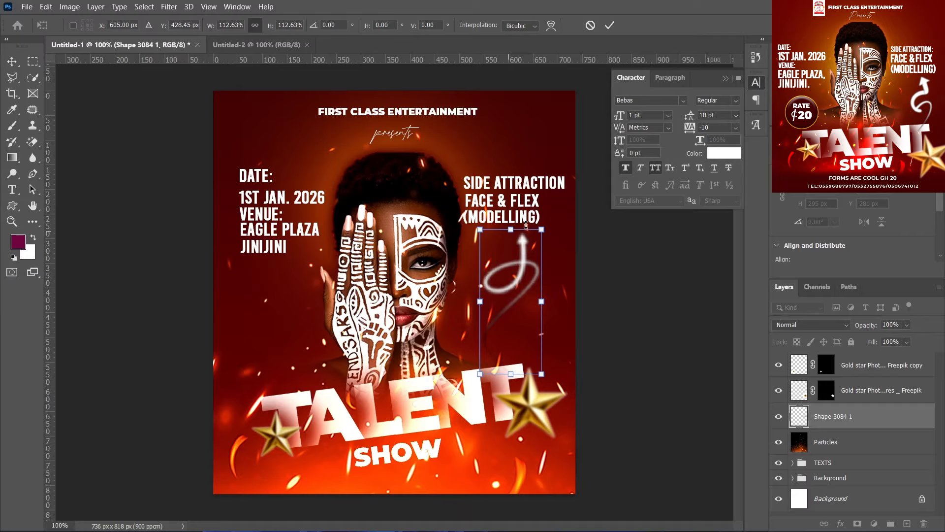
left_click(616, 30)
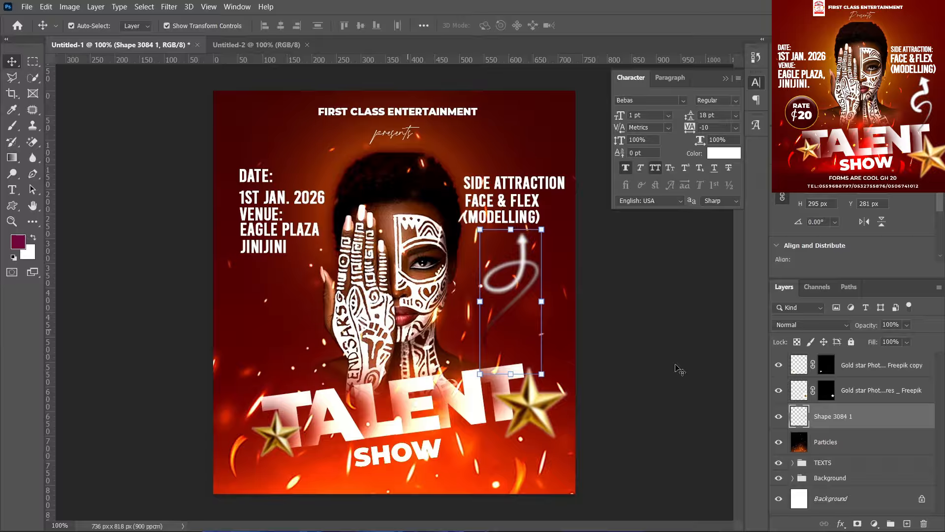
Step: Group the two gold star layers, the looping arrow layer and the Particles layer together
left_click(830, 444)
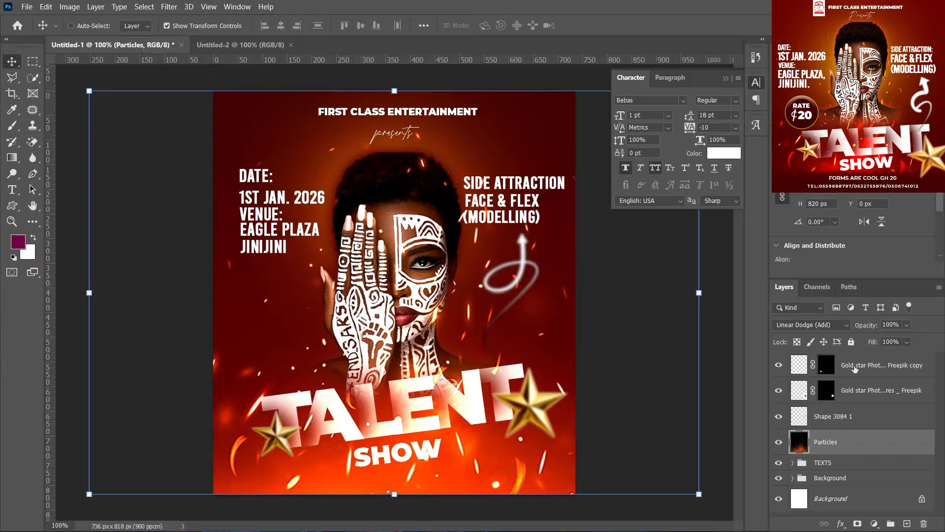
left_click(855, 368, "ctrl")
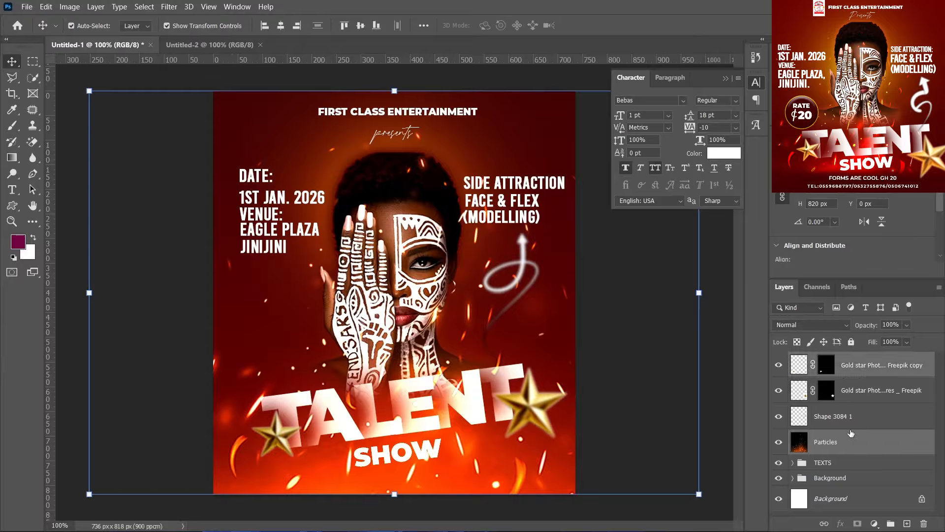
left_click(850, 436)
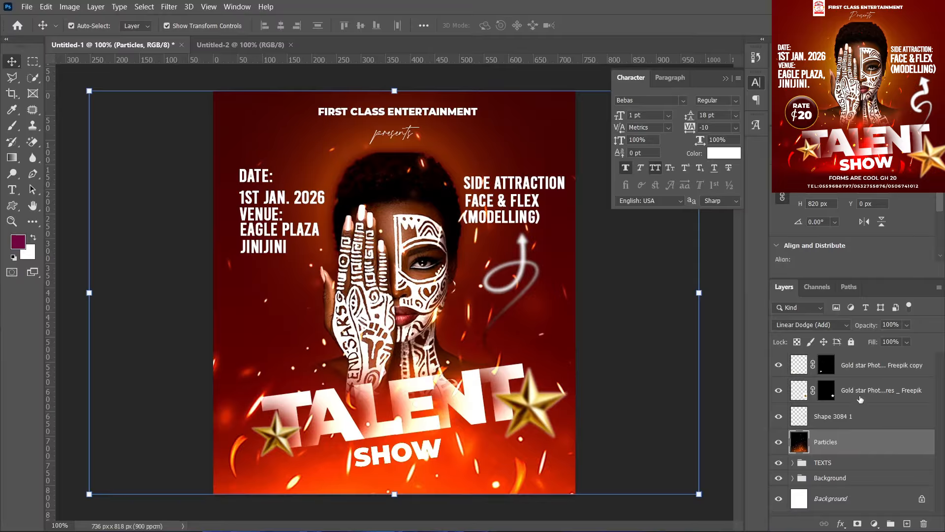
left_click(853, 369, "ctrl")
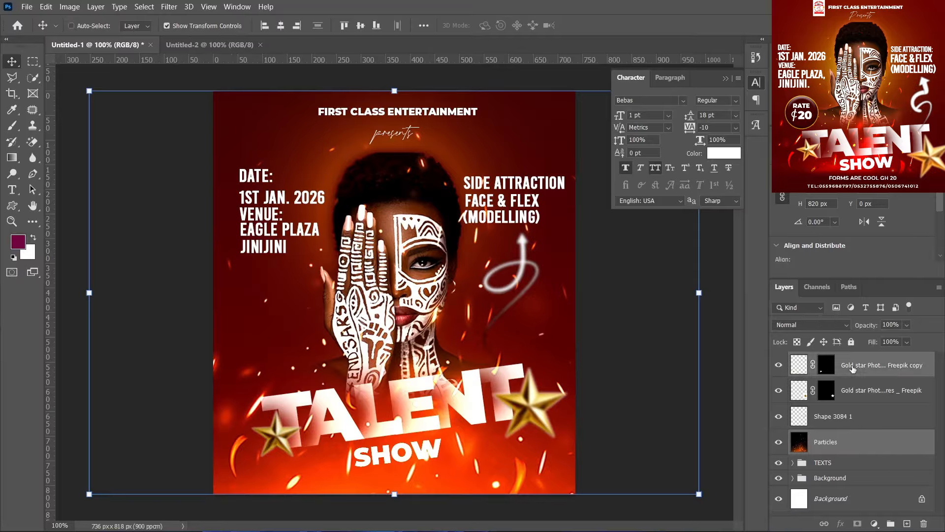
left_click(848, 401, "ctrl")
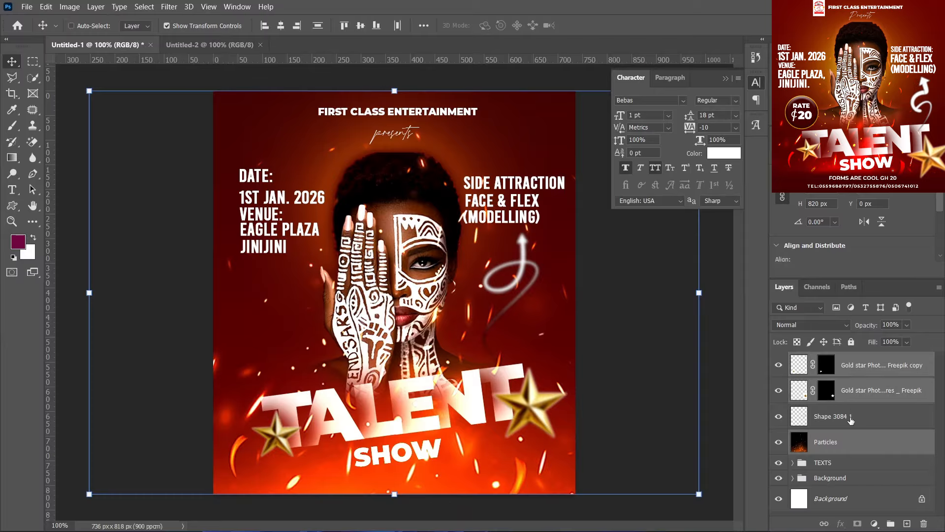
left_click(851, 420, "ctrl")
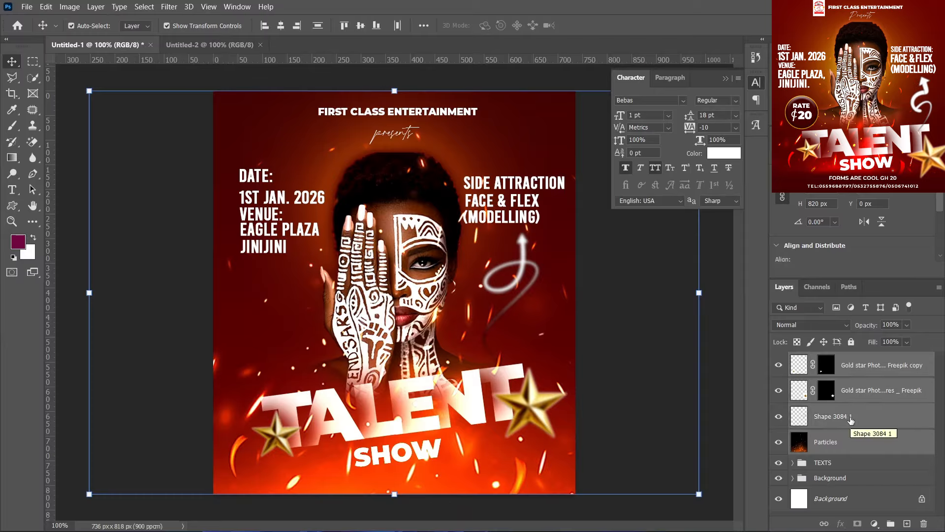
key("ctrl+g")
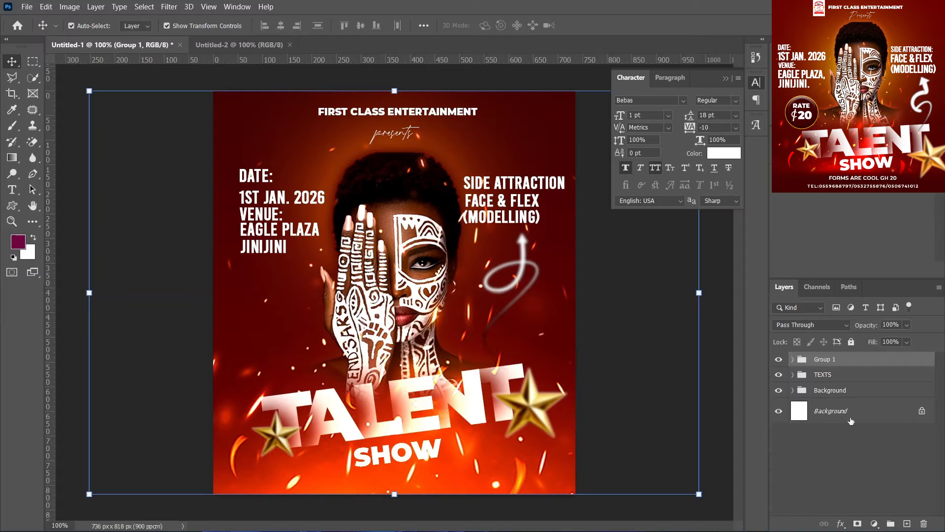
Step: Rename the group holding the stars, arrow and particles as OBJECTS
double_click(827, 360)
type("OBJECTS")
key("Return")
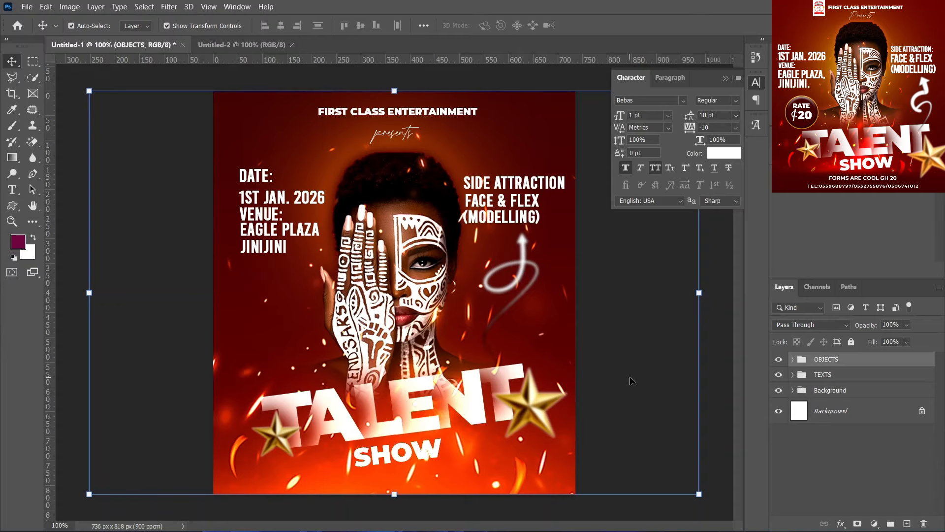
Step: Draw a 170 by 170 px circle with the Ellipse Tool and position it beside the painted hand, below "JINIJINI"
left_click(7, 209)
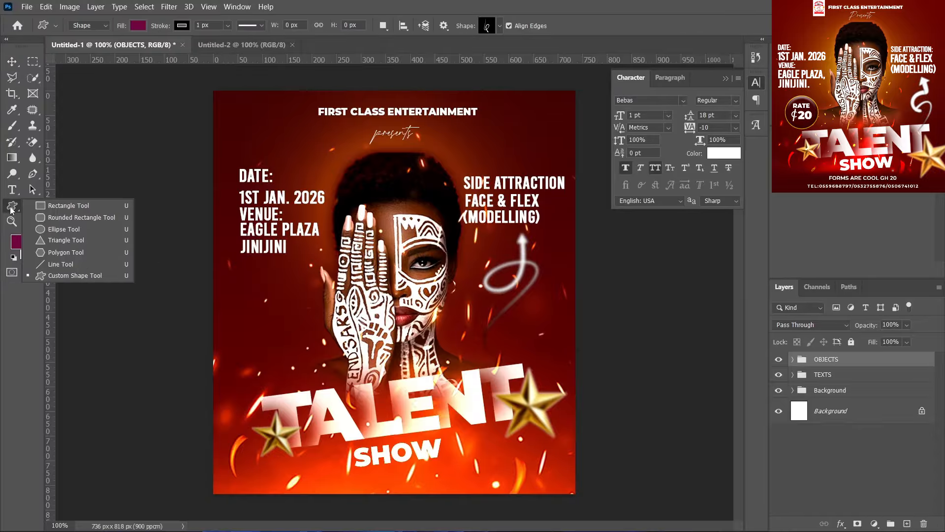
left_click(67, 229)
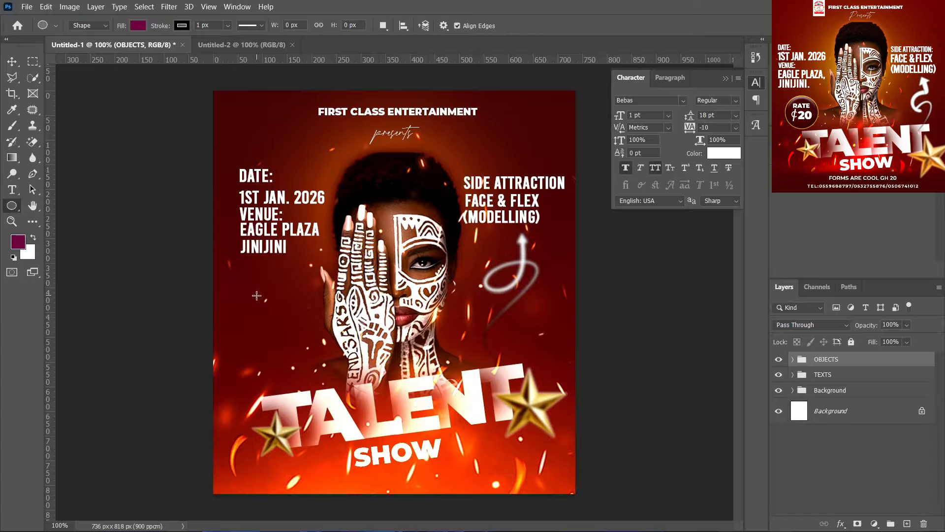
left_click_drag(259, 296, 388, 379)
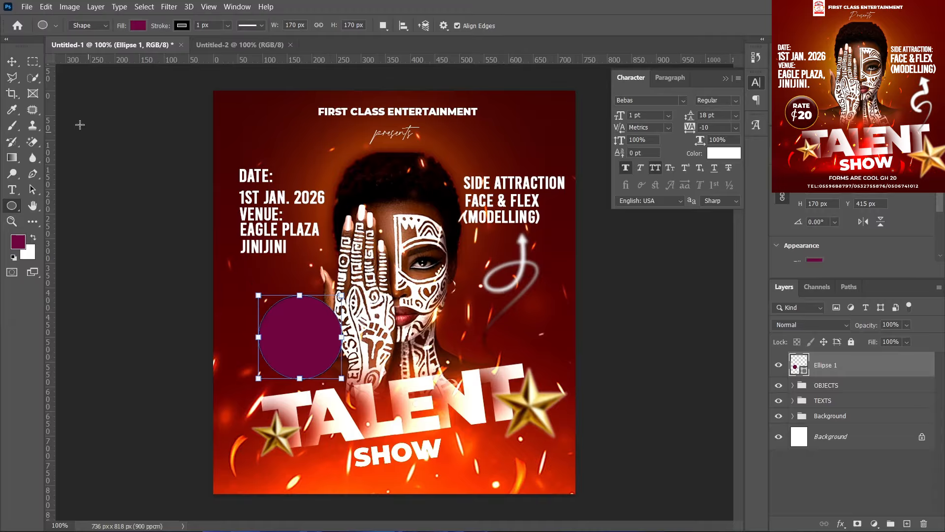
left_click(11, 62)
mouse_move(312, 349)
left_mouse_down()
mouse_move(295, 356)
mouse_move(299, 346)
left_mouse_up()
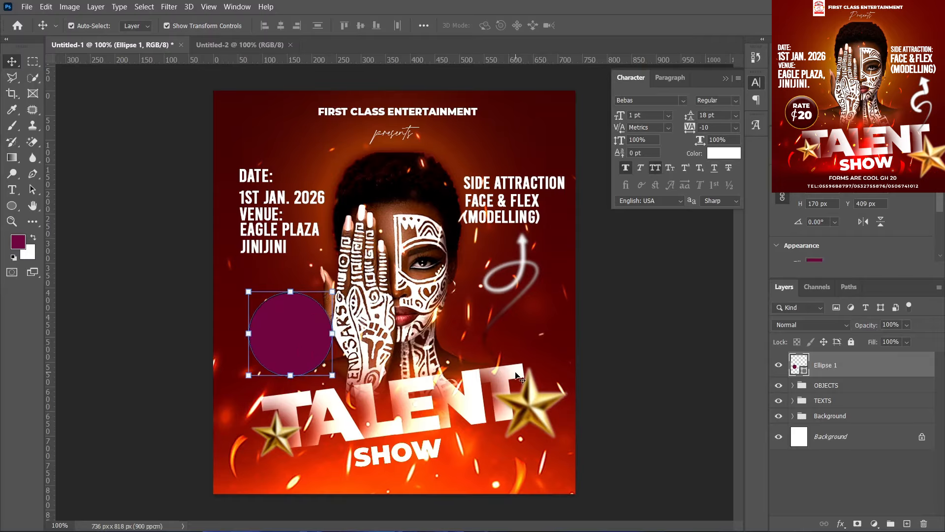
Step: Change the circle's fill to a dark maroon sampled from the flyer's background near its upper-left corner
scroll(842, 222, "down", 3)
left_click(816, 203)
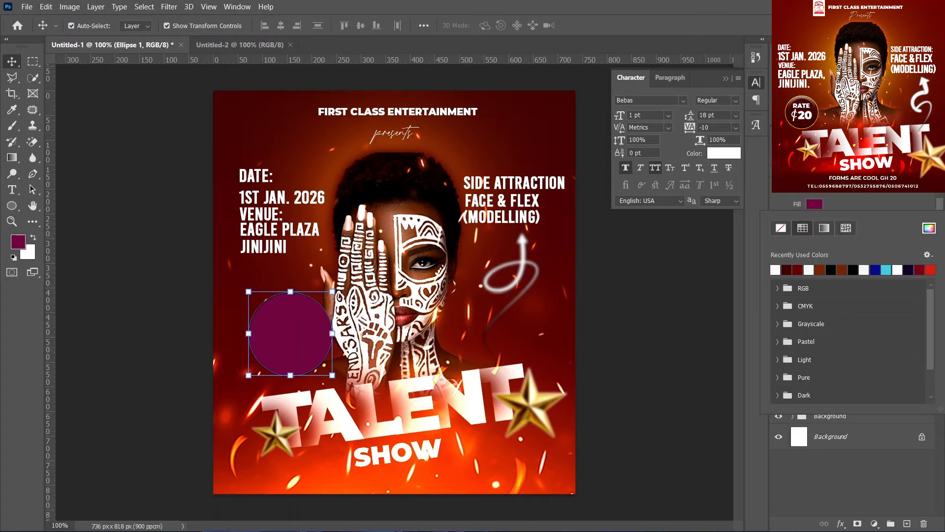
left_click(788, 268)
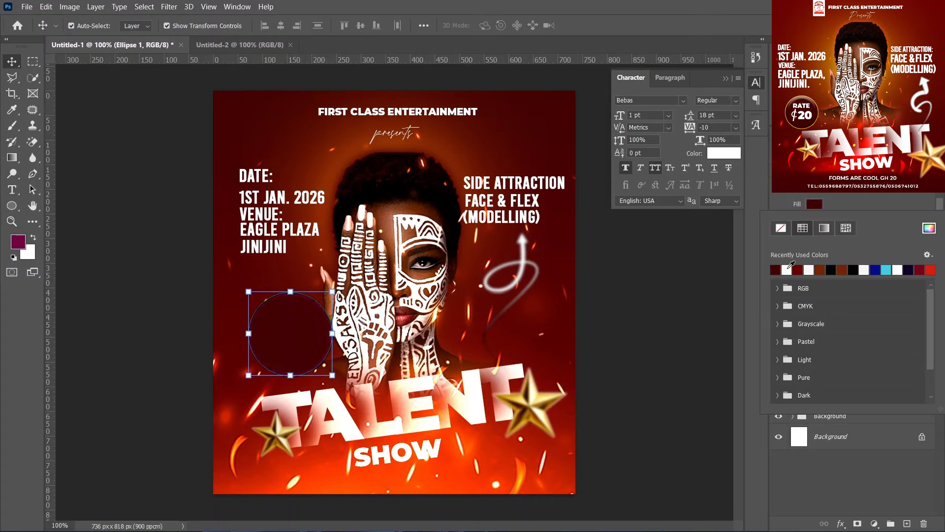
left_click(929, 228)
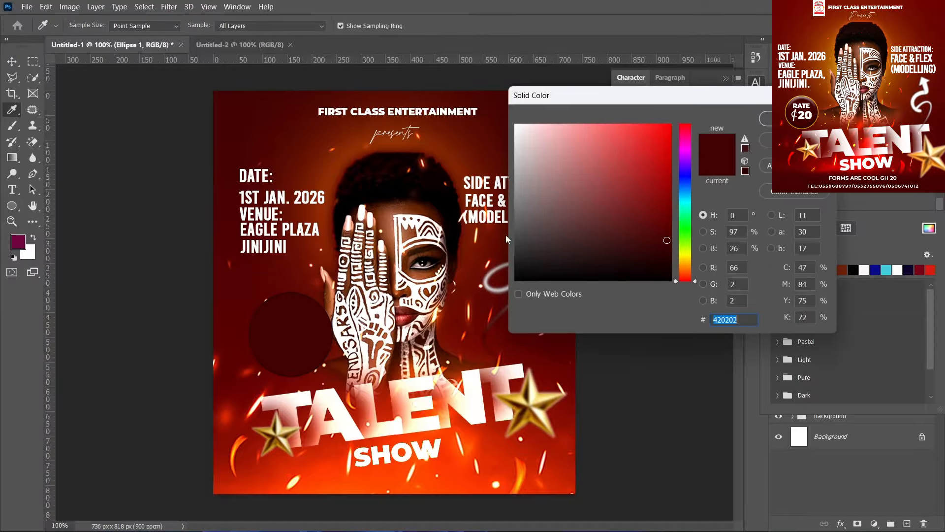
left_click(226, 120)
key("Return")
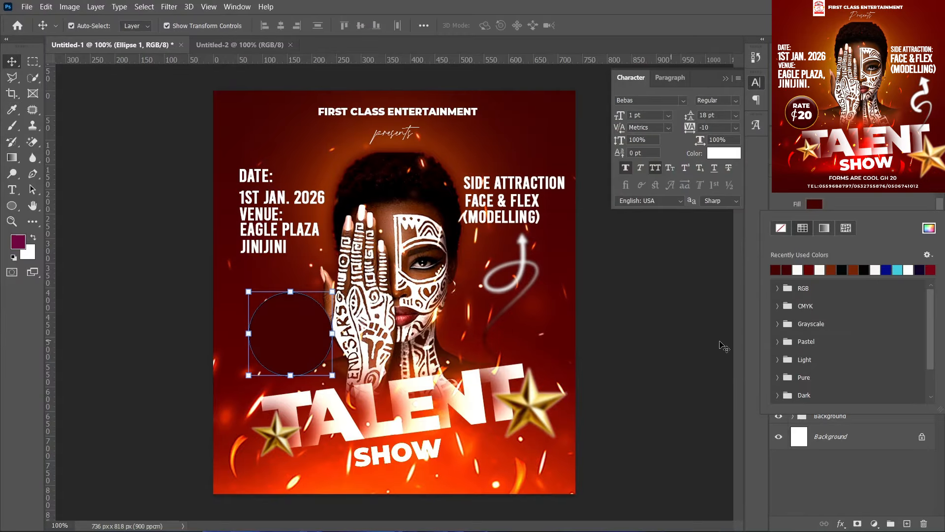
left_click(873, 203)
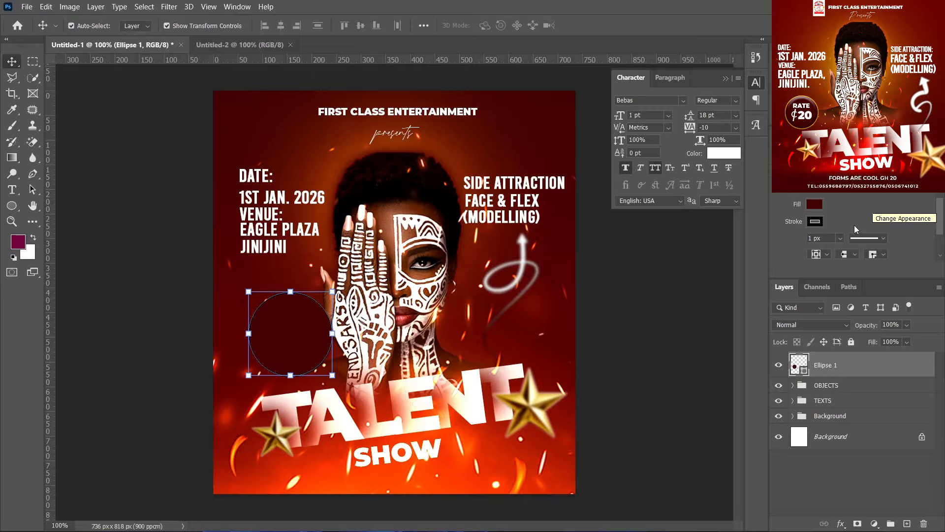
Step: Remove the circle's shape outline by setting its stroke to no color, and rasterize the circle's layer
scroll(855, 225, "down", 2)
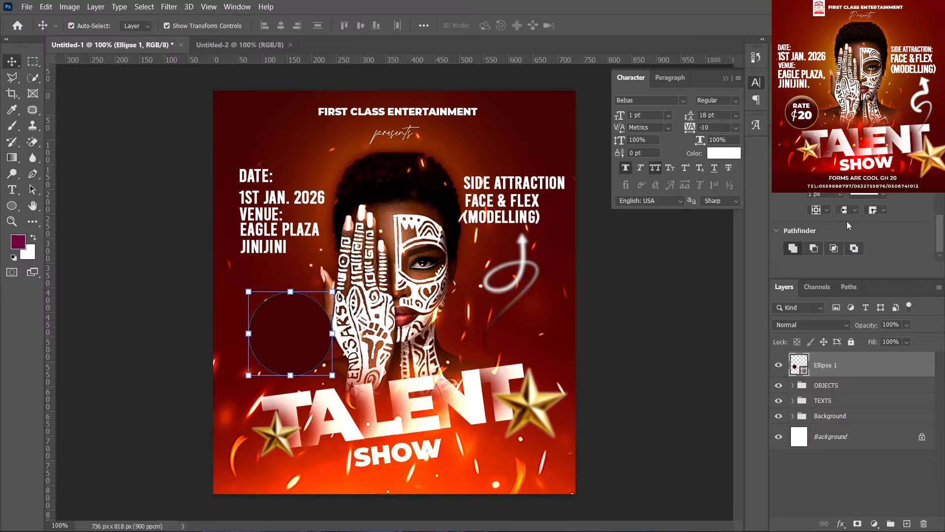
left_click(856, 179)
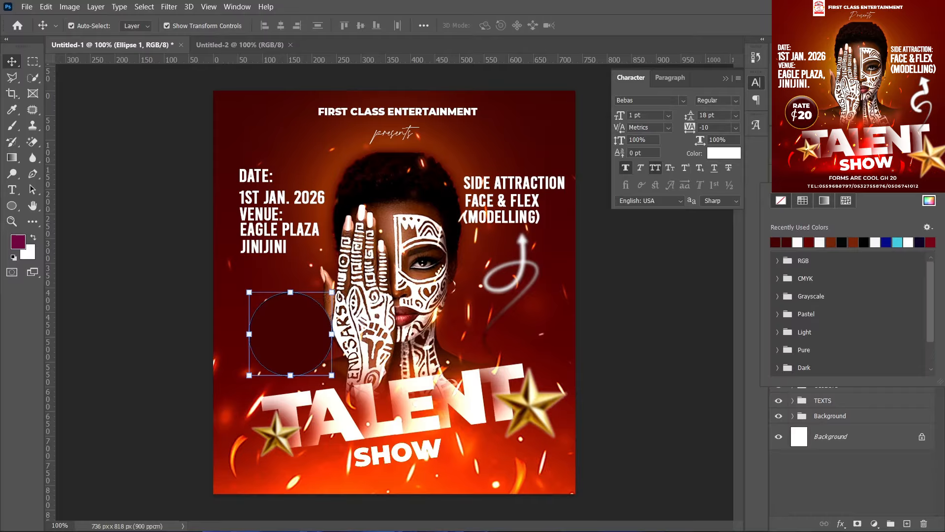
left_click(856, 178)
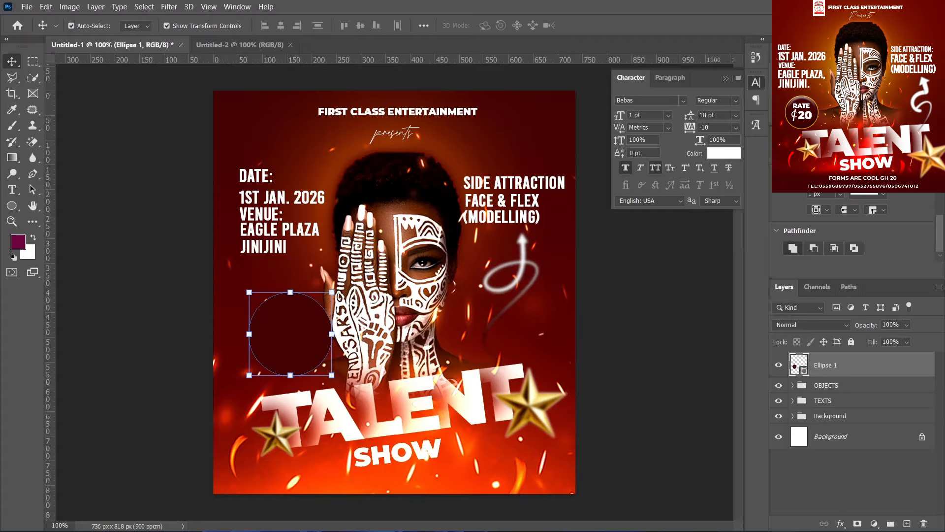
right_click(832, 368)
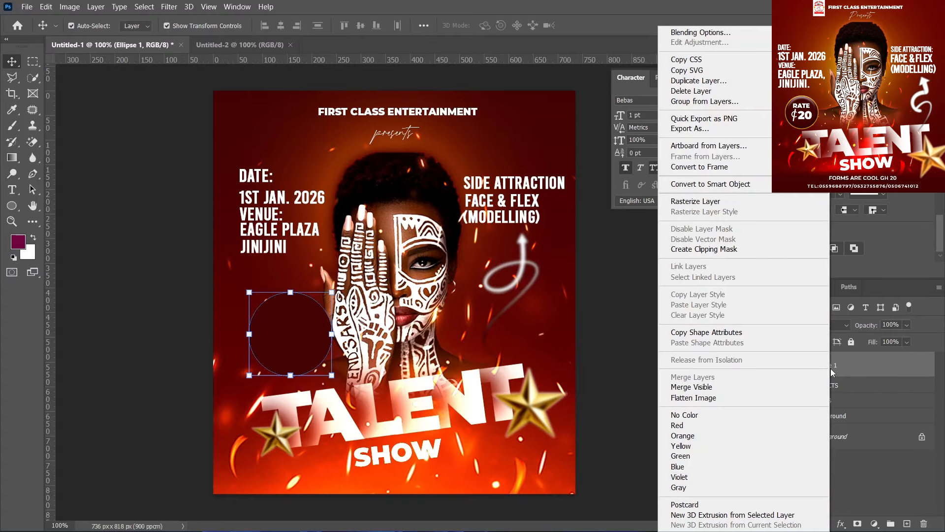
left_click(707, 202)
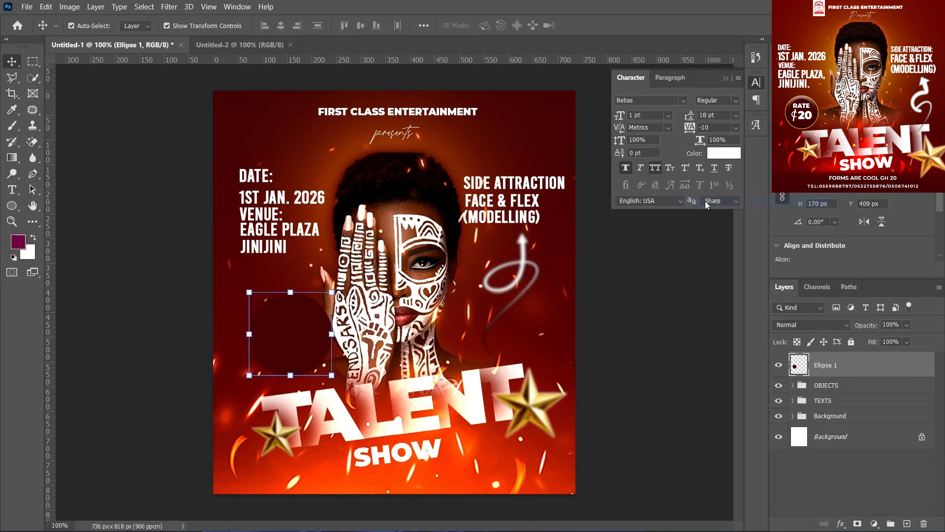
Step: Add an outside stroke layer effect to the circle, 2 px wide, in golden yellow f6bb07
left_click(841, 524)
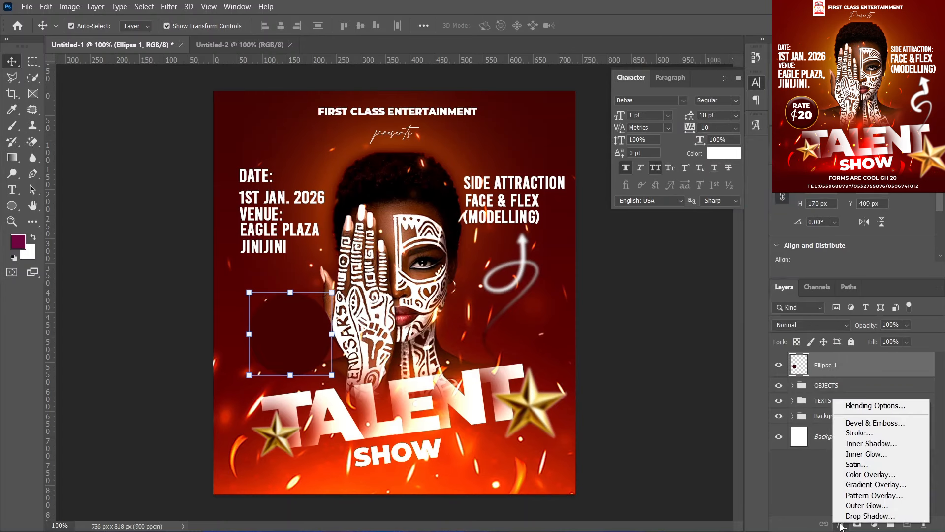
left_click(856, 408)
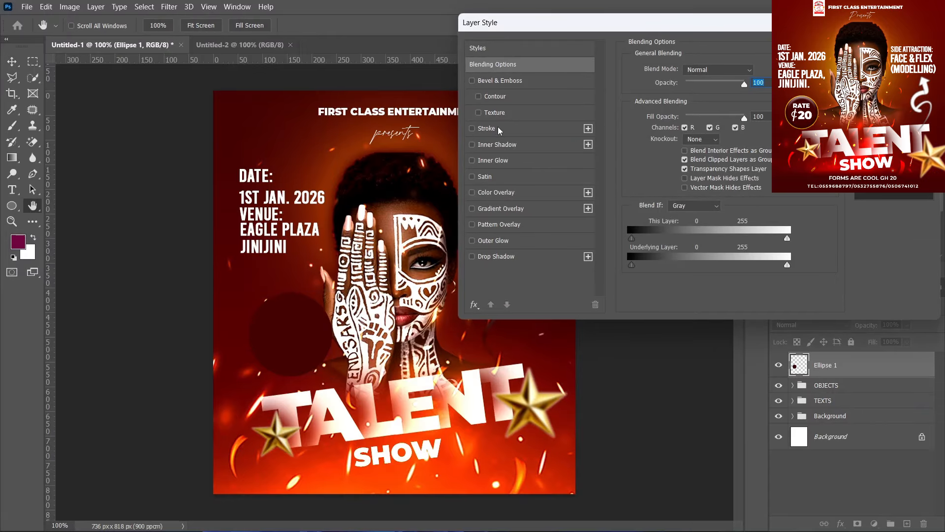
left_click(487, 129)
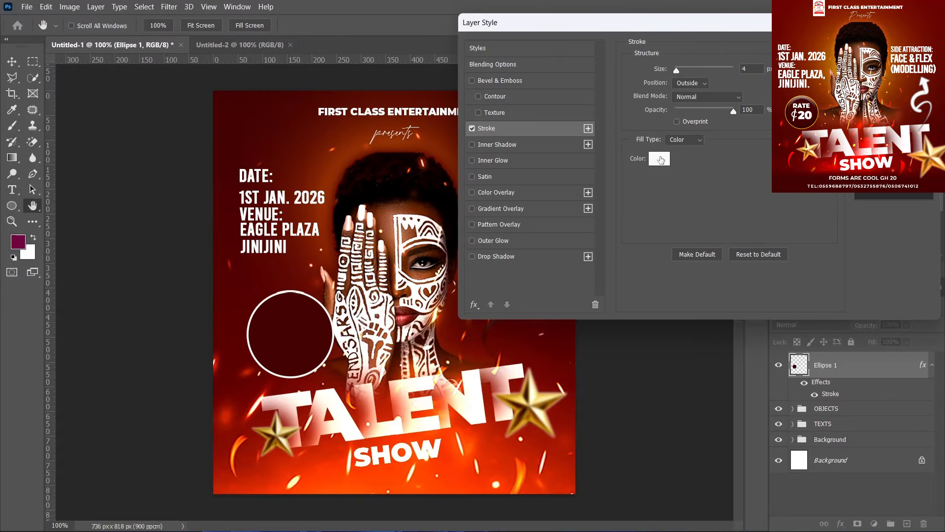
left_click(661, 159)
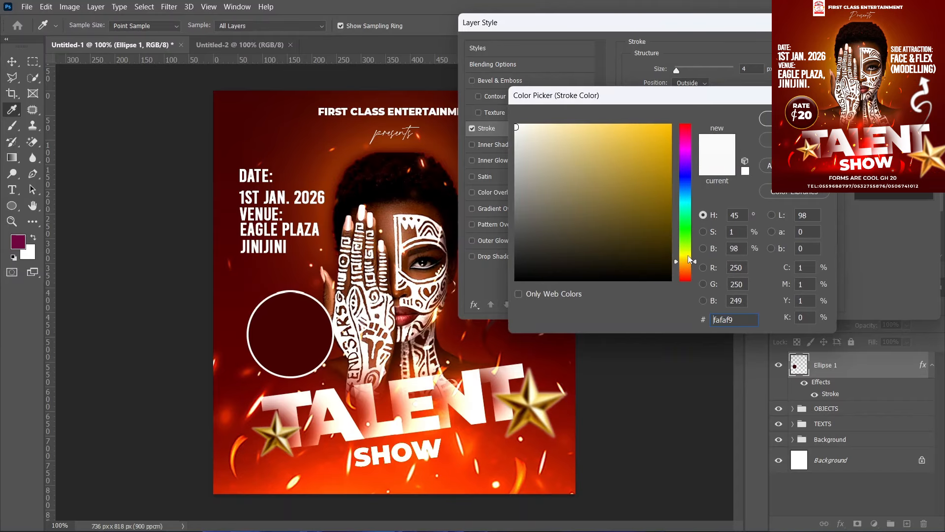
left_click(668, 129)
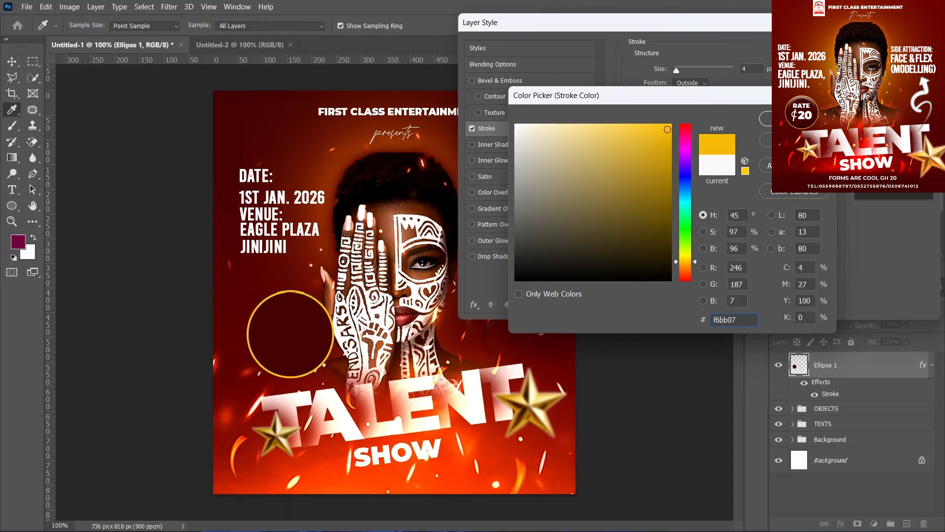
left_click(766, 119)
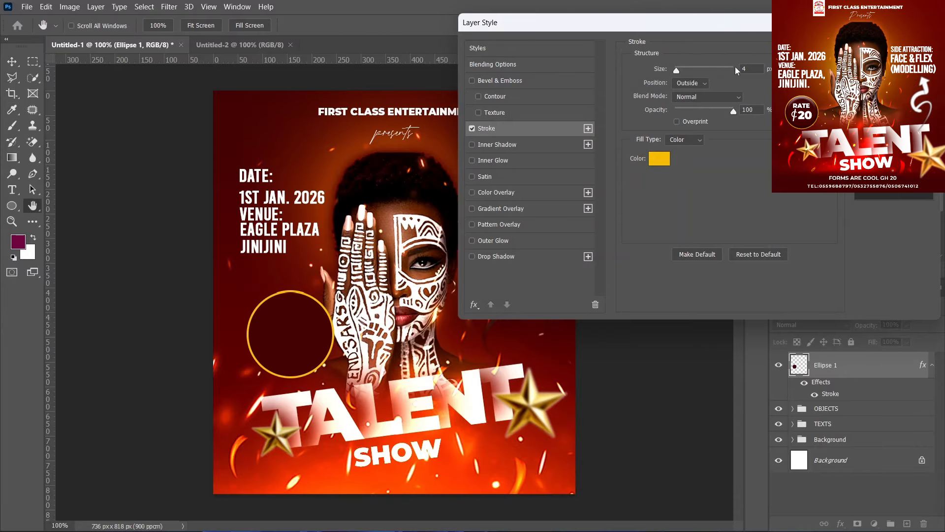
key("Down")
key("Down")
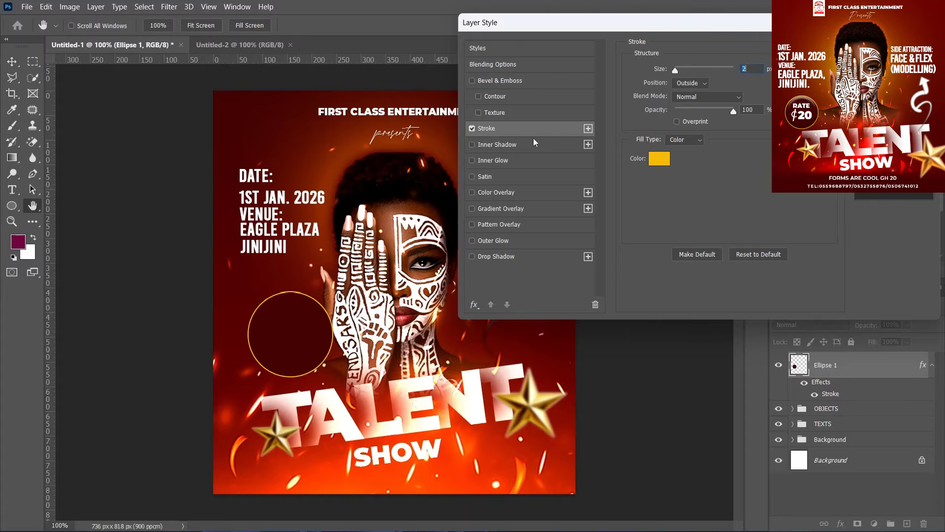
Step: Add a smooth Inner Bevel to the circle with Bevel & Emboss, setting the bevel size to 13 px
left_click(501, 80)
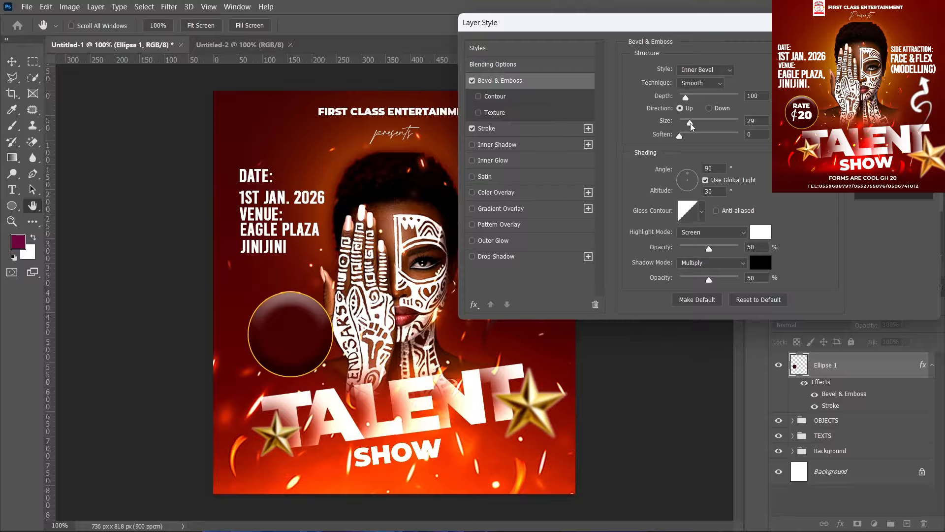
left_click_drag(691, 126, 688, 127)
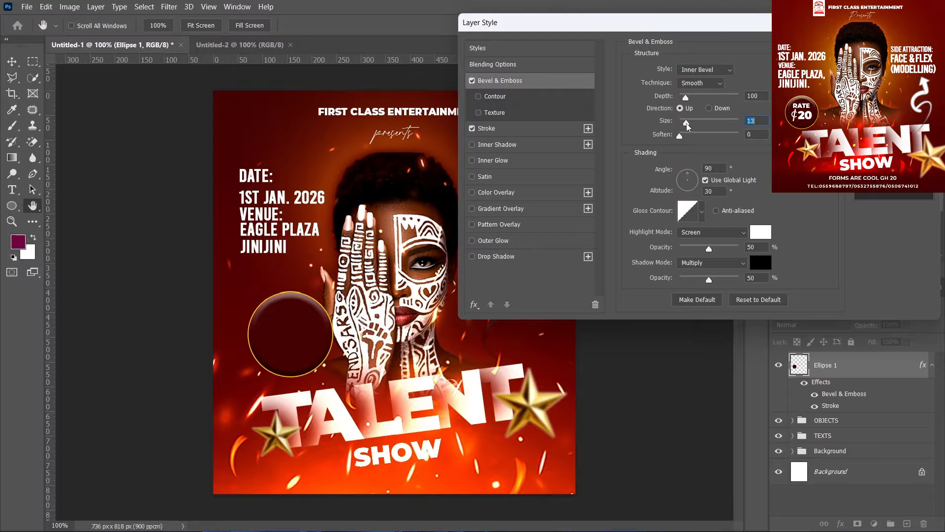
Step: Try the various gloss contour presets on the circle's bevel and return to the straight linear contour
left_click(702, 212)
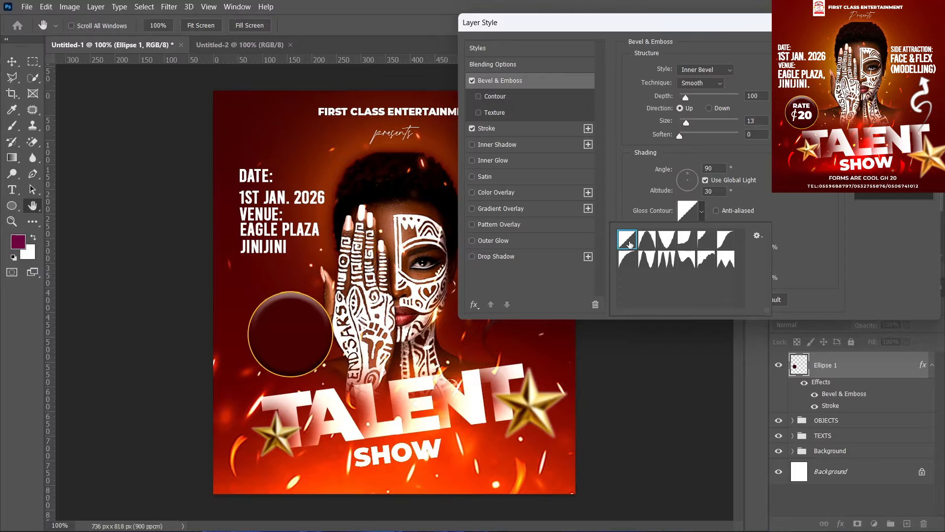
left_click(647, 243)
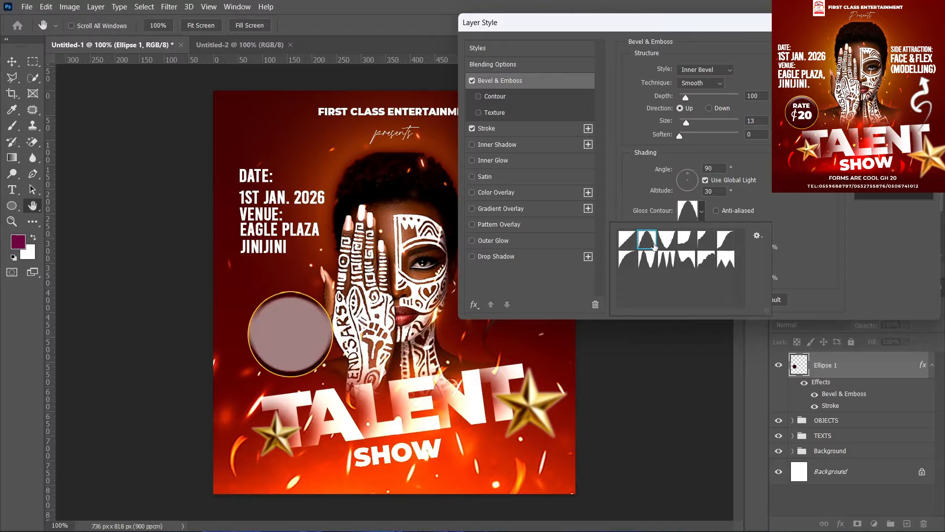
left_click(665, 246)
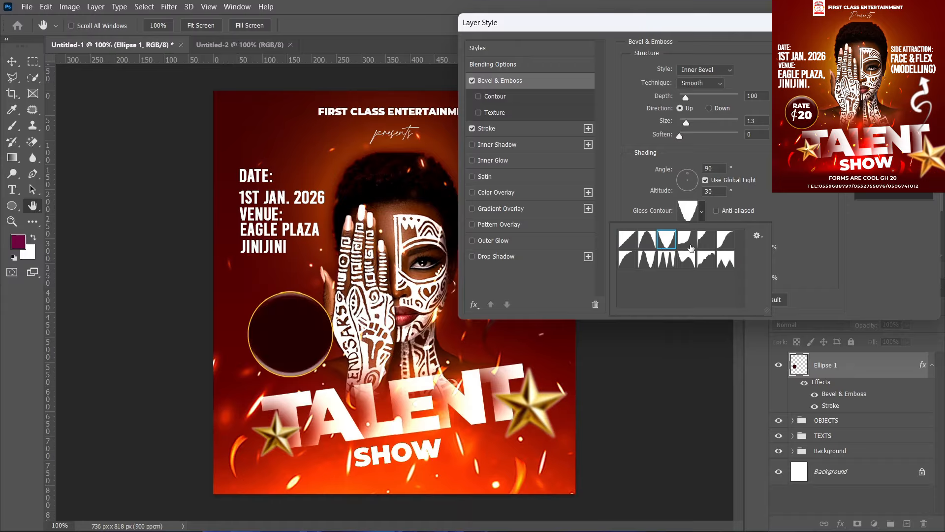
left_click(689, 247)
left_click(705, 248)
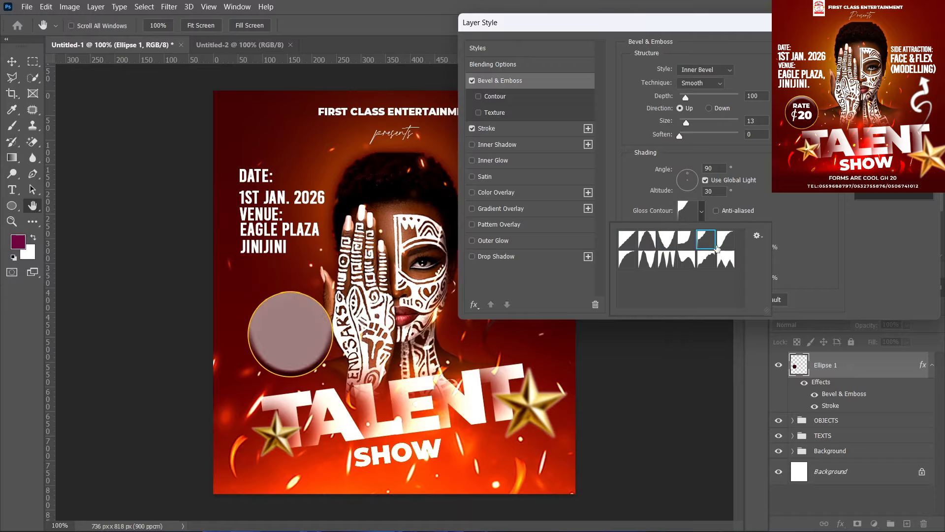
left_click(718, 246)
left_click(726, 269)
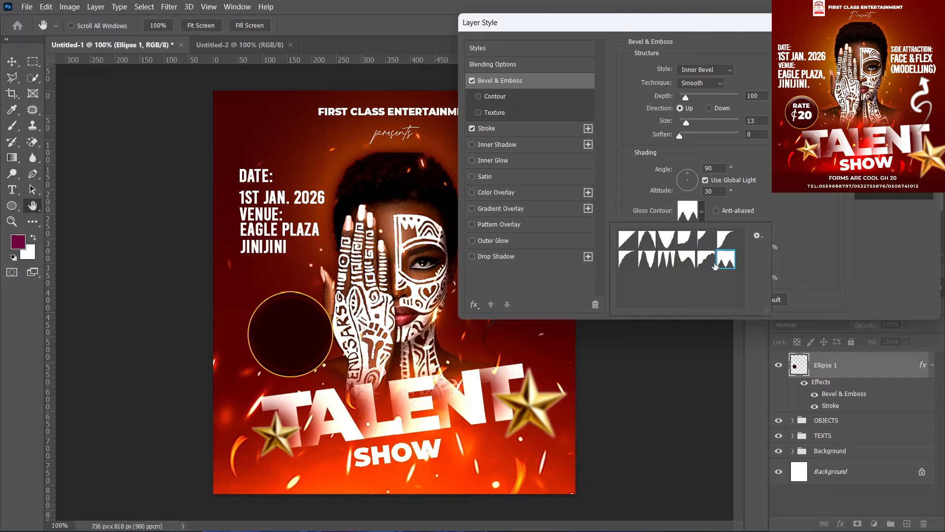
left_click(712, 261)
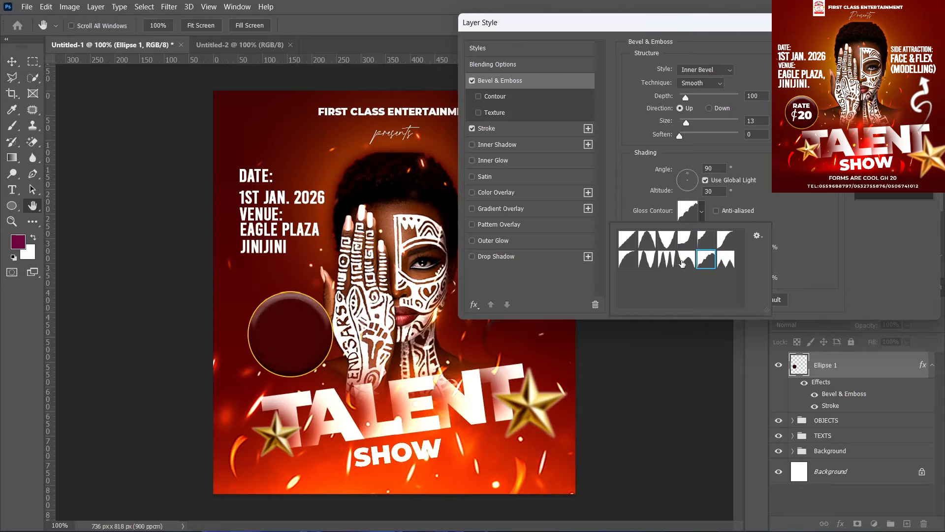
left_click(682, 263)
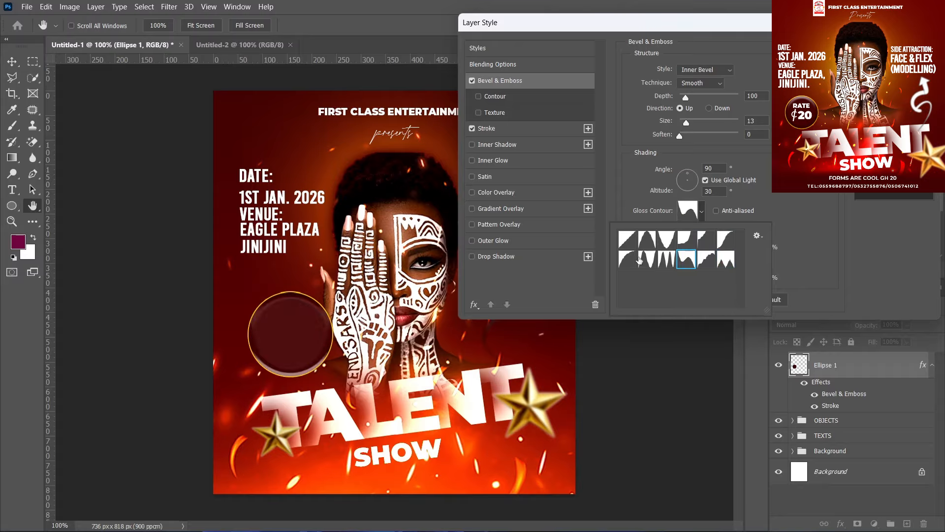
left_click(629, 263)
left_click(643, 265)
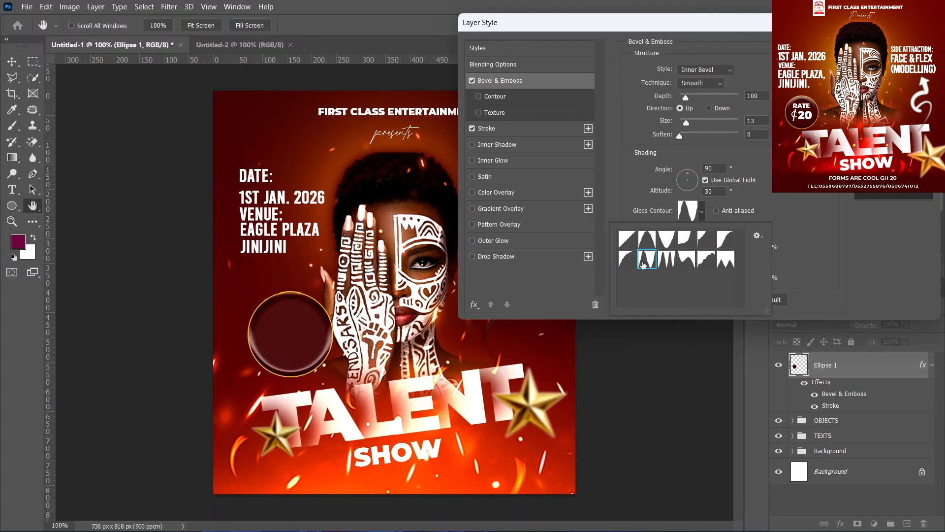
left_click(671, 267)
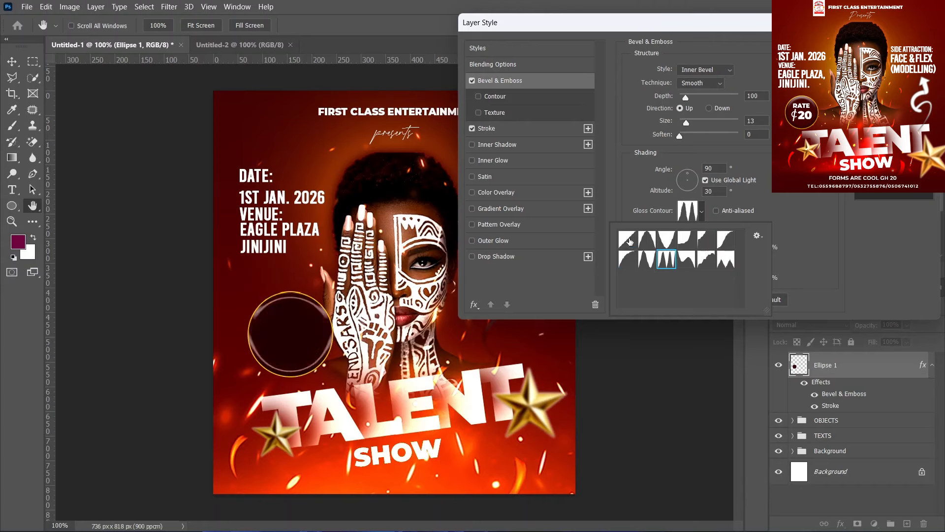
left_click(628, 241)
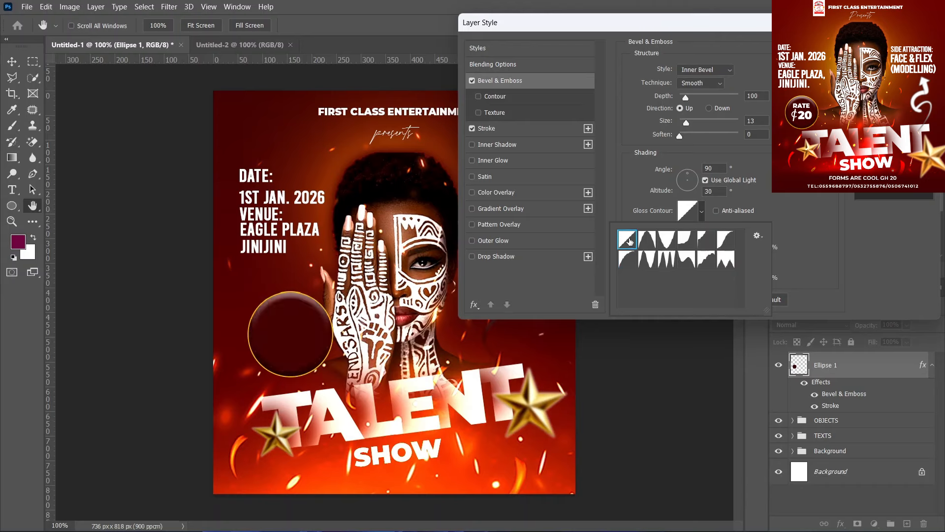
left_click(745, 154)
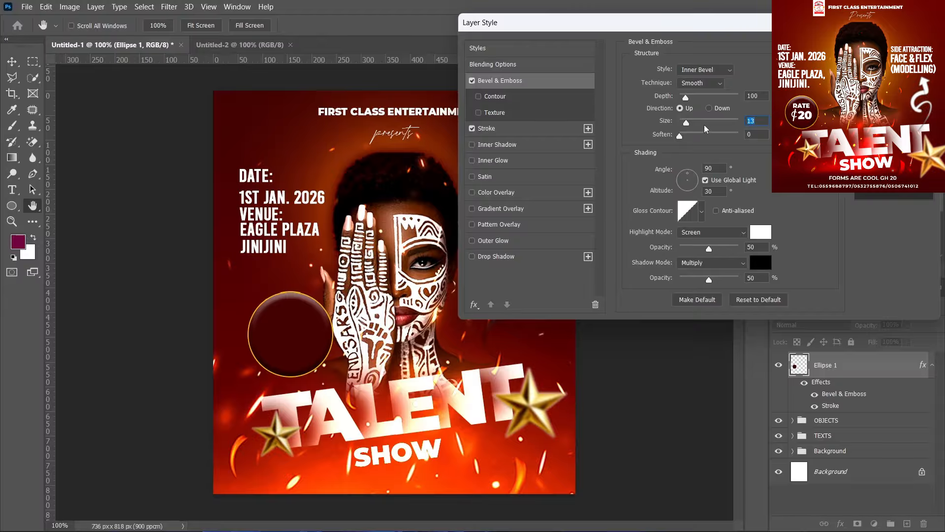
Step: Set the bevel's depth to 501 and apply the layer style to the circle
left_click_drag(686, 102, 710, 101)
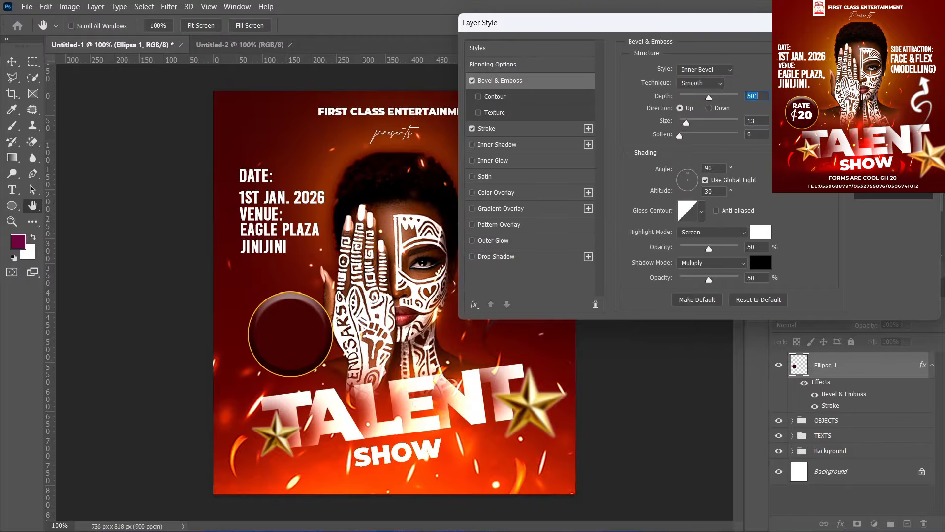
key("Return")
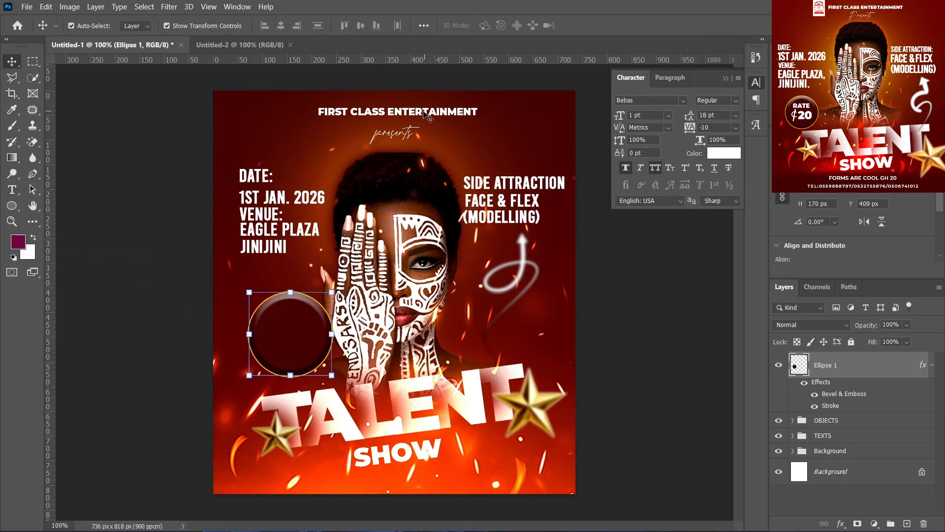
Step: Try to duplicate the "FIRST CLASS ENTERTAINMENT" heading just below itself, undo the copy and collapse the OBJECTS group
left_click(397, 111, "alt")
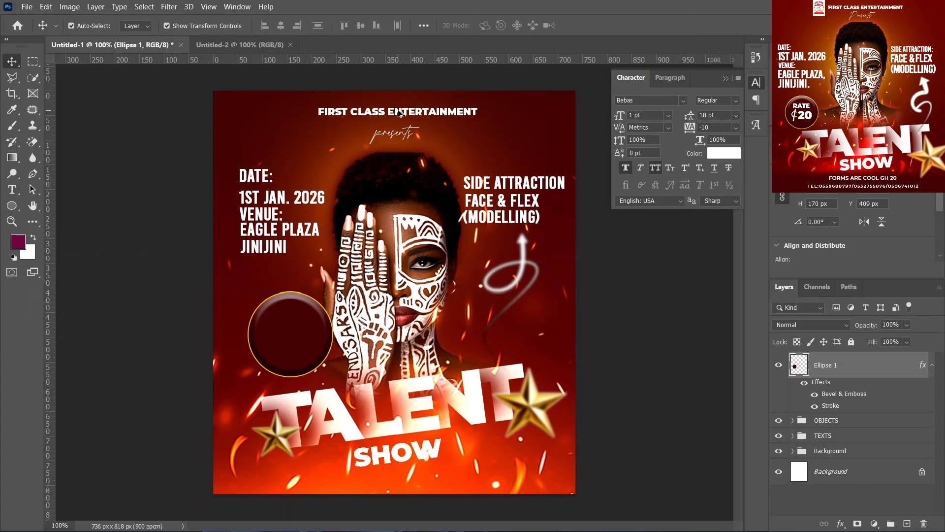
left_click_drag(398, 111, 397, 122)
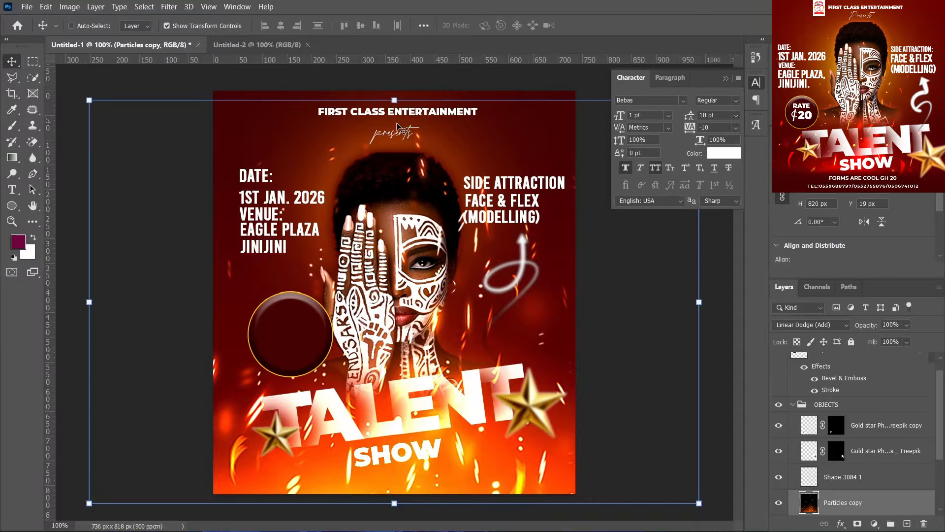
key("ctrl+z")
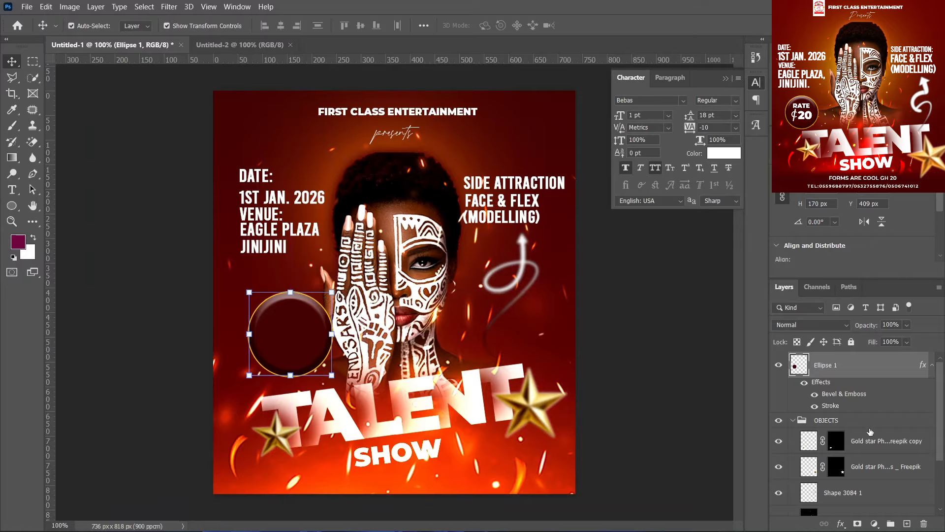
left_click(793, 420)
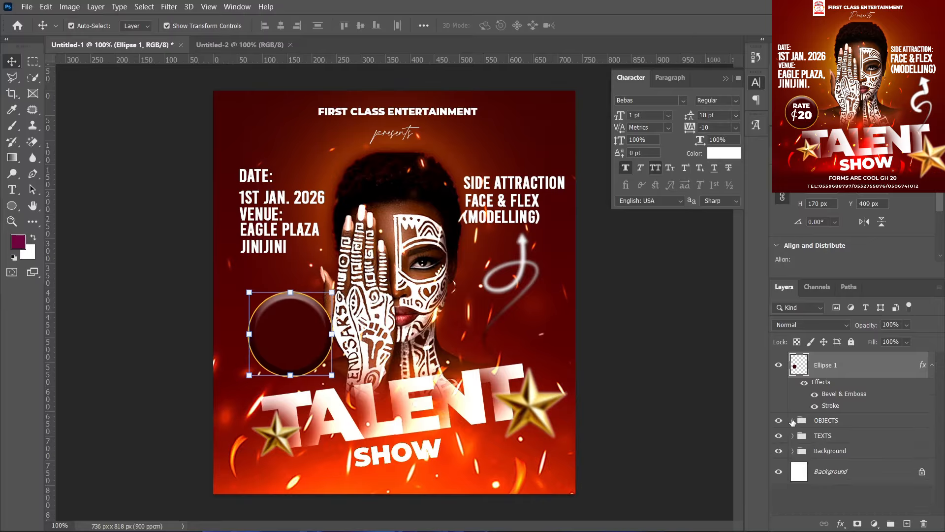
Step: Expand the TEXTS group and fully lock the OBJECTS group
left_click(793, 435)
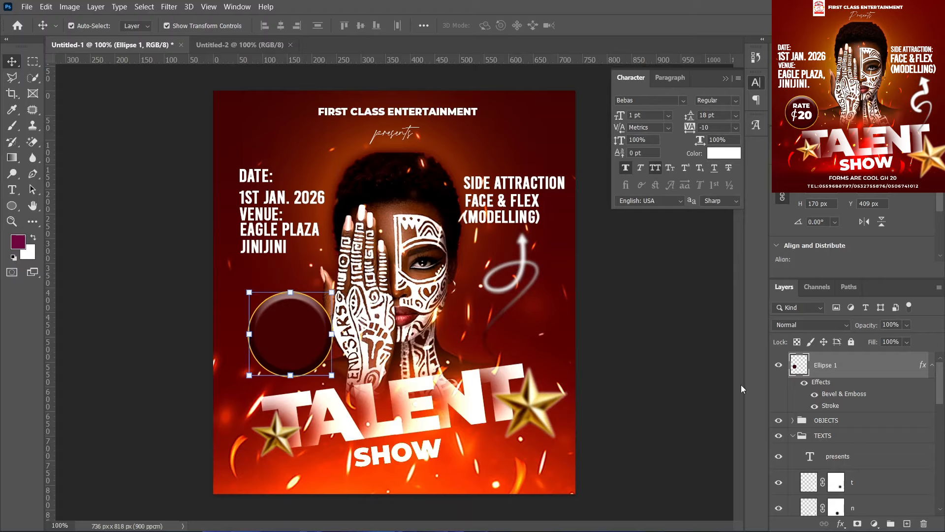
left_click(844, 424)
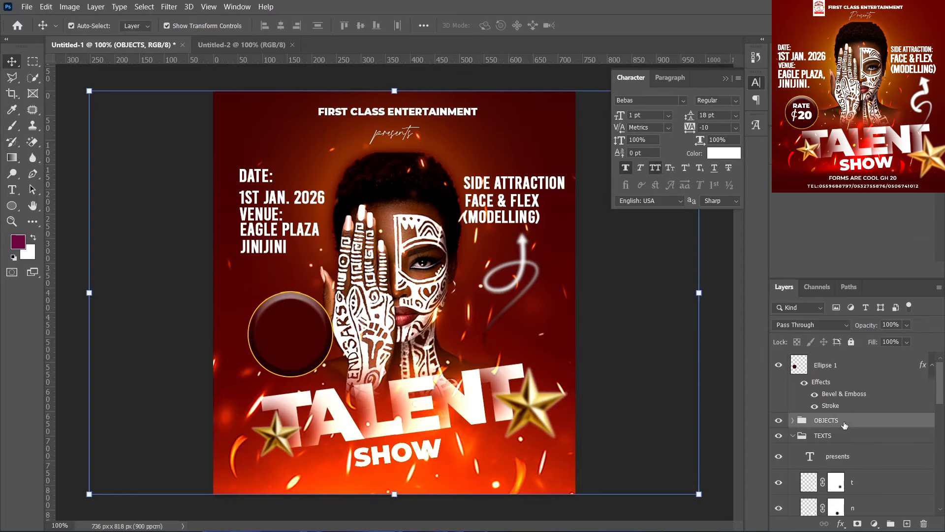
left_click(852, 343)
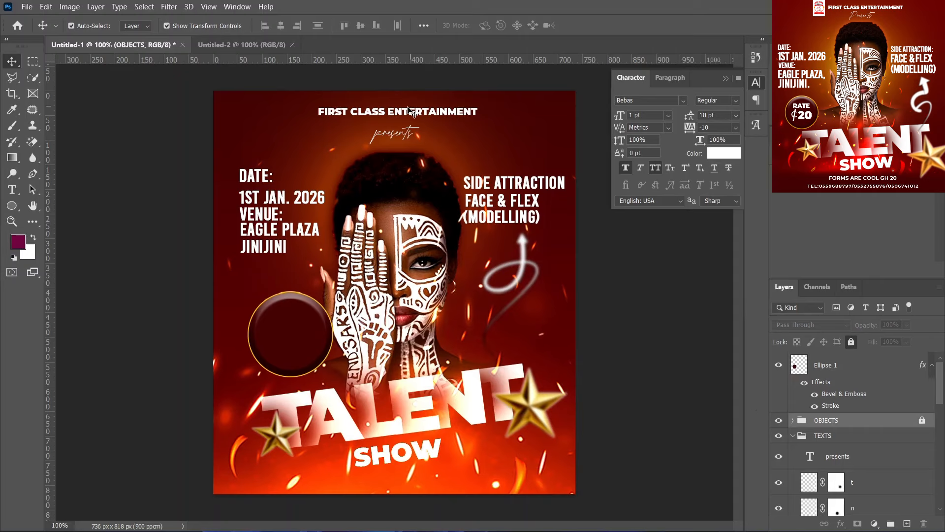
Step: Retry duplicating the heading with the OBJECTS group locked, undo the copy and collapse that group again
left_click_drag(393, 112, 393, 126)
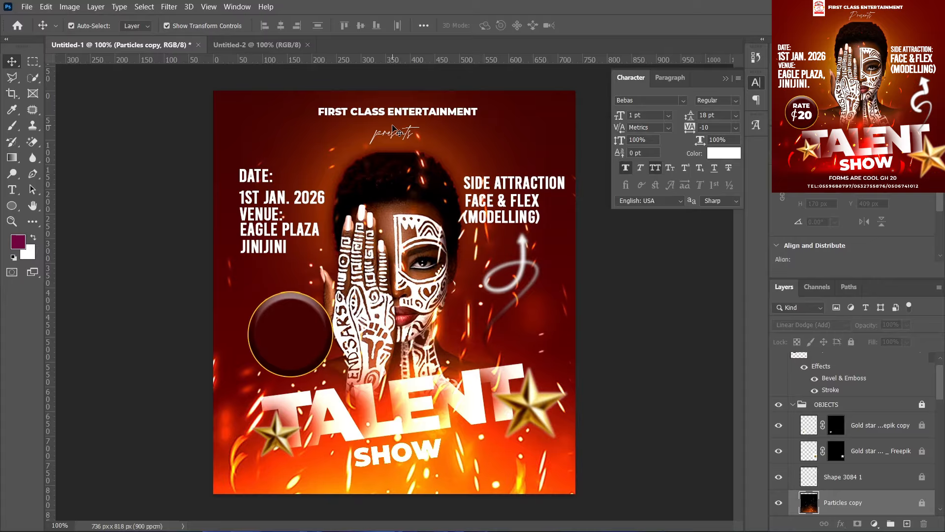
key("ctrl+z")
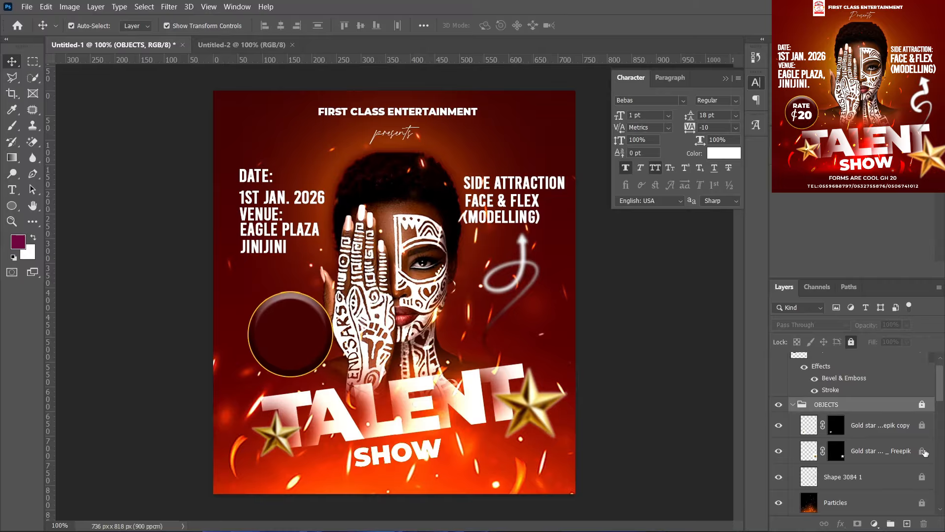
left_click(793, 404)
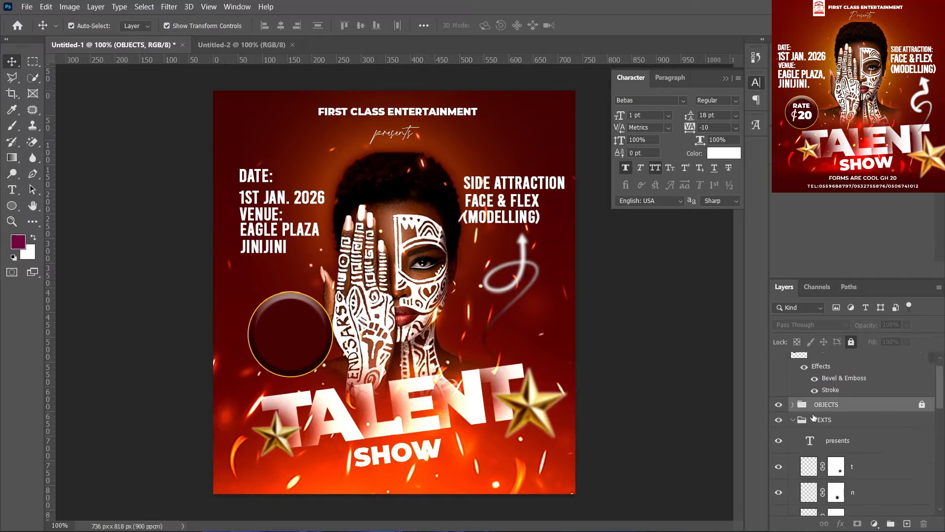
Step: Try once more to duplicate the "FIRST CLASS ENTERTAINMENT" heading on the canvas, undo the change and collapse the OBJECTS group
left_click(792, 421)
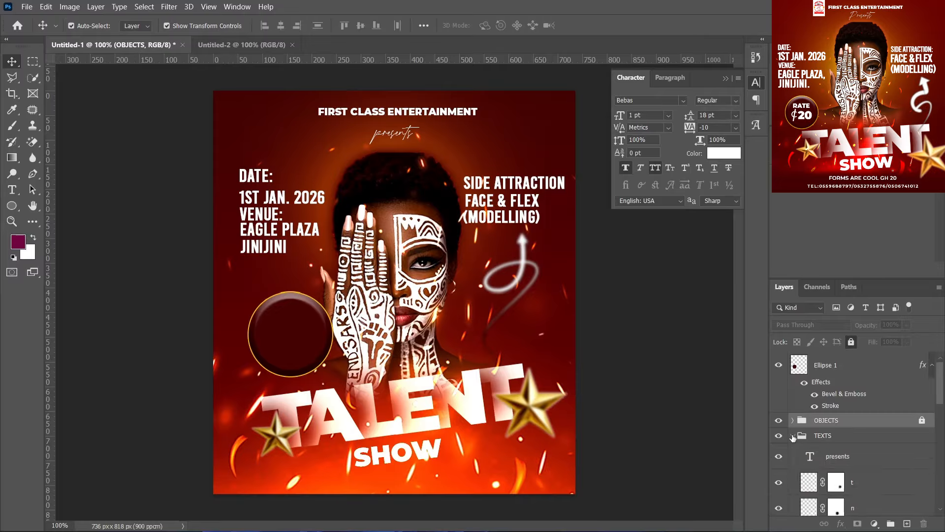
left_click(792, 436)
scroll(837, 448, "down", 3)
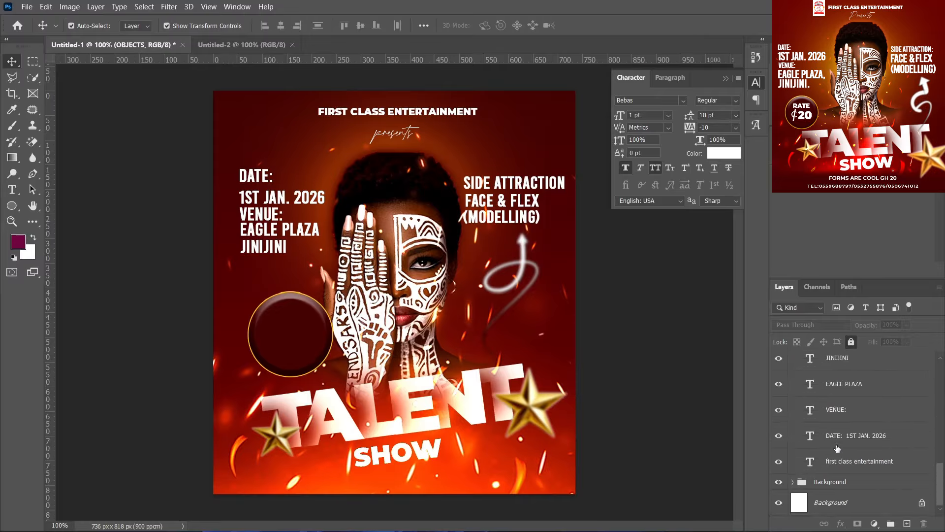
left_click(476, 113)
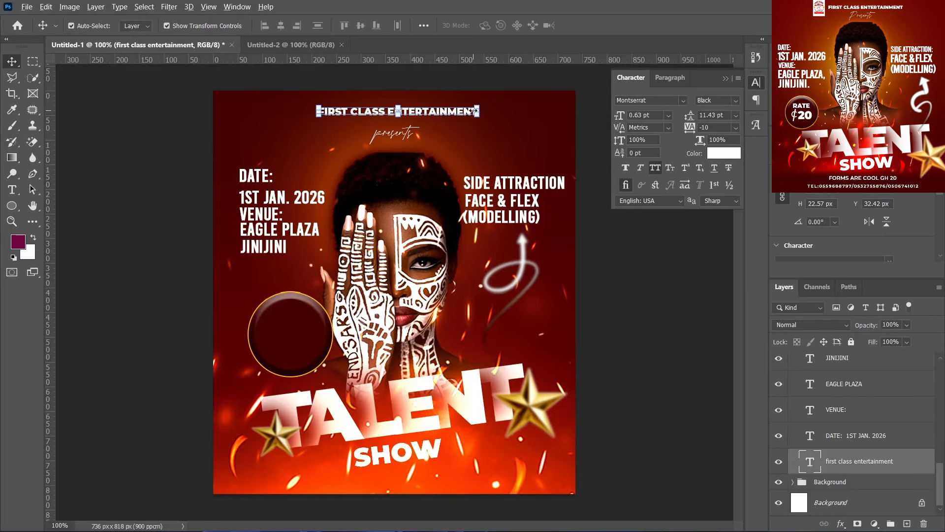
key("ctrl")
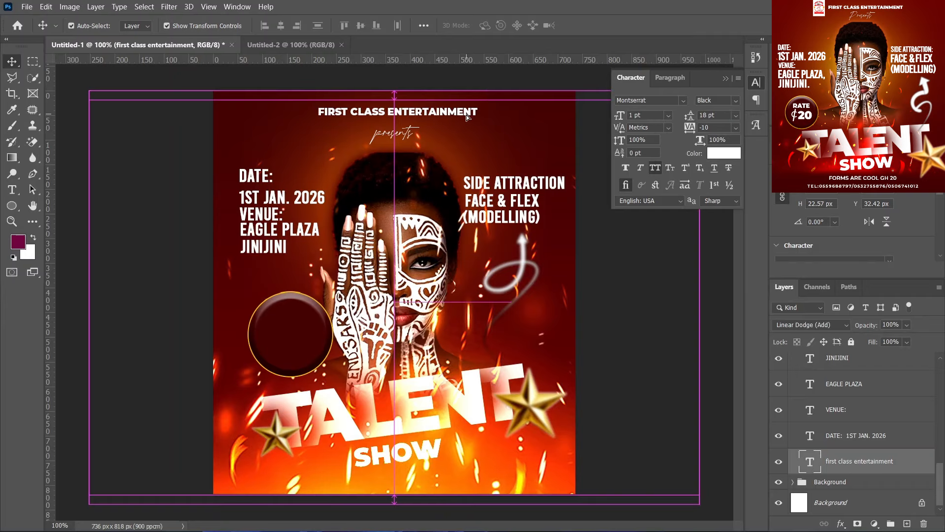
key("ctrl+z")
key("ctrl+z")
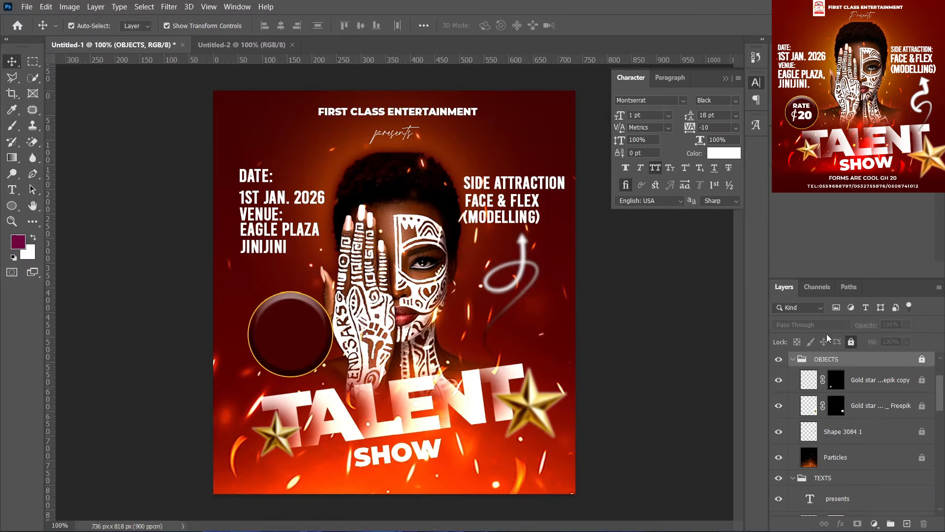
left_click(793, 359)
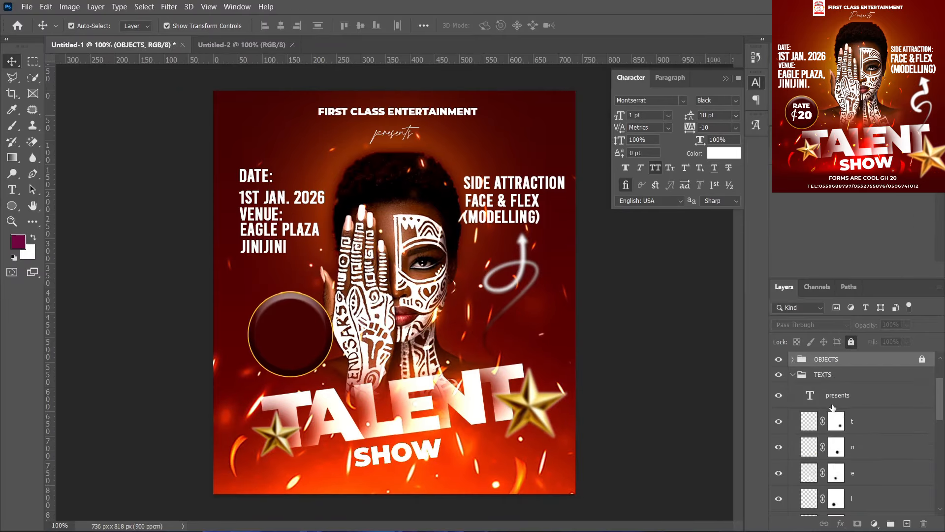
Step: Duplicate the "first class entertainment" text layer and move the copy 410 px down and 60 px left, over the badge circle
scroll(843, 401, "down", 5)
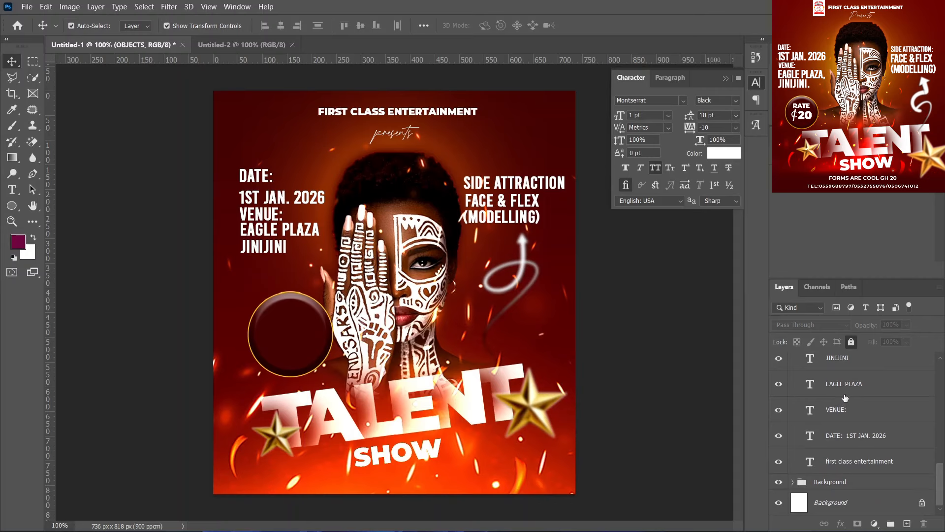
left_click(848, 463)
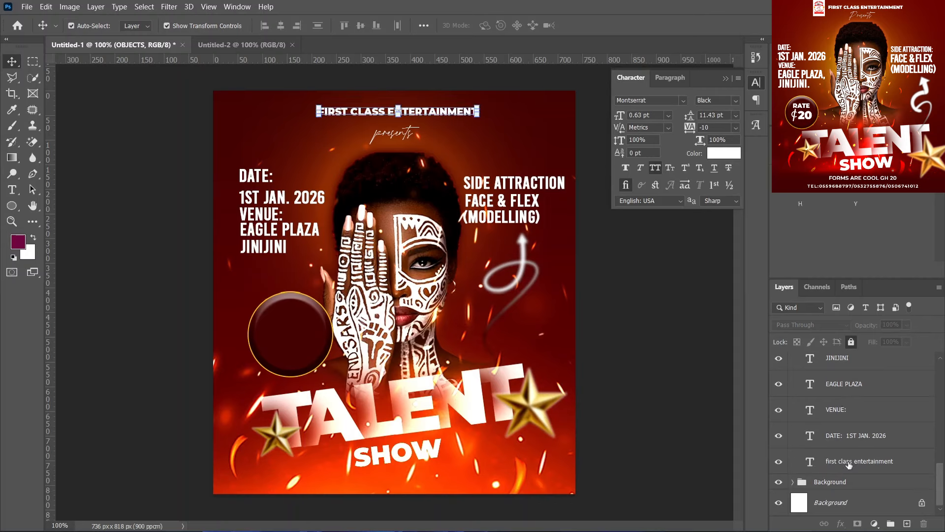
key("ctrl+j")
key("shift+Down")
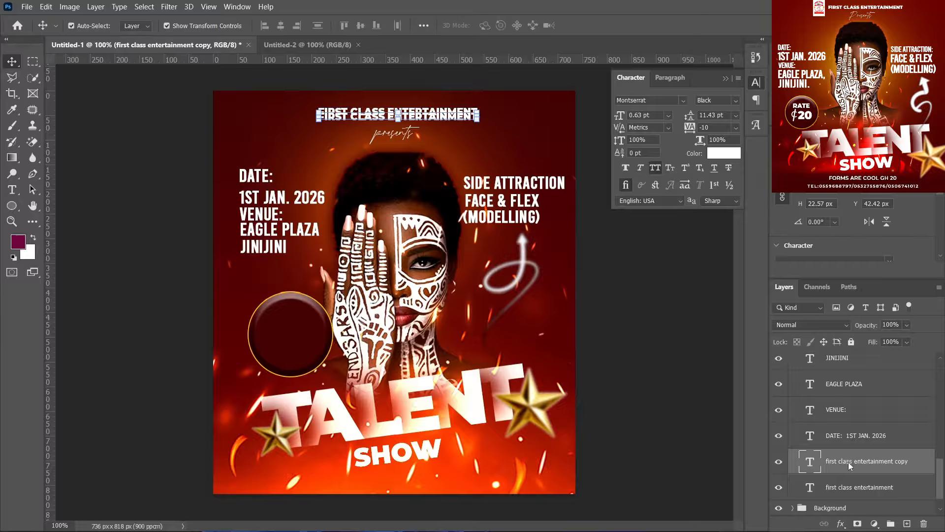
key("shift+Down")
key("shift+Down")
key("shift+Down")
key("shift+Down")
key("shift+Down")
key("shift+Down")
key("shift+Down")
key("shift+Down")
key("shift+Down")
key("shift+Down")
key("shift+Down")
key("shift+Down")
key("shift+Down")
key("shift+Down")
key("shift+Down")
key("shift+Down")
key("shift+Down")
key("shift+Down")
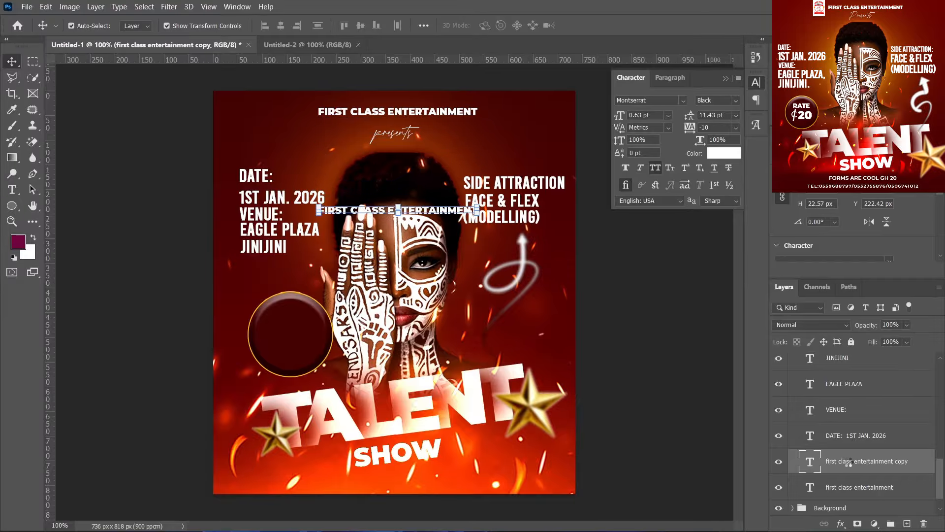
key("shift+Down")
key("shift+Down")
key("shift+Down")
key("shift+Down")
key("shift+Down")
key("shift+Down")
key("shift+Down")
key("shift+Down")
key("shift+Down")
key("shift+Down")
key("shift+Down")
key("shift+Down")
key("shift+Down")
key("shift+Down")
key("shift+Down")
key("shift+Down")
key("shift+Down")
key("shift+Down")
key("shift+Down")
key("shift+Down")
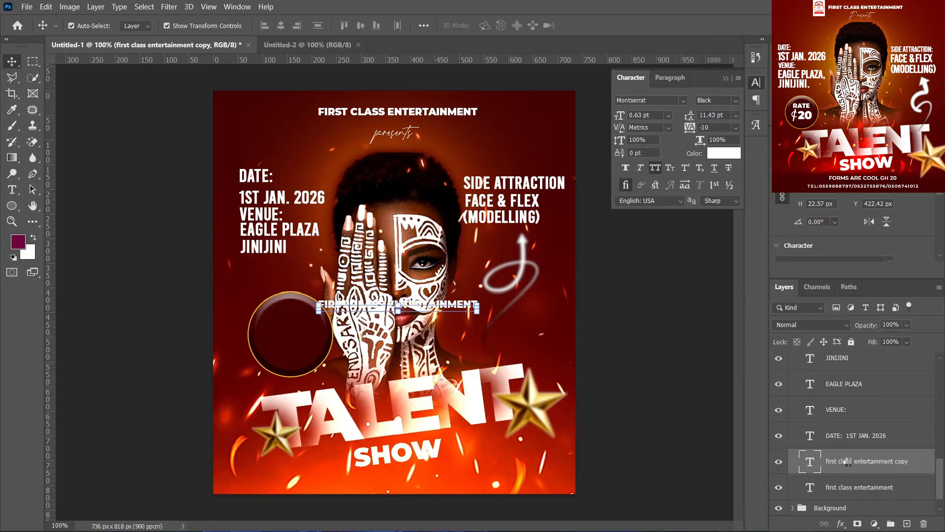
key("shift+Down")
key("shift+Down")
key("shift+Left")
key("shift+Left")
key("shift+Left")
key("shift+Left")
key("shift+Left")
key("shift+Left")
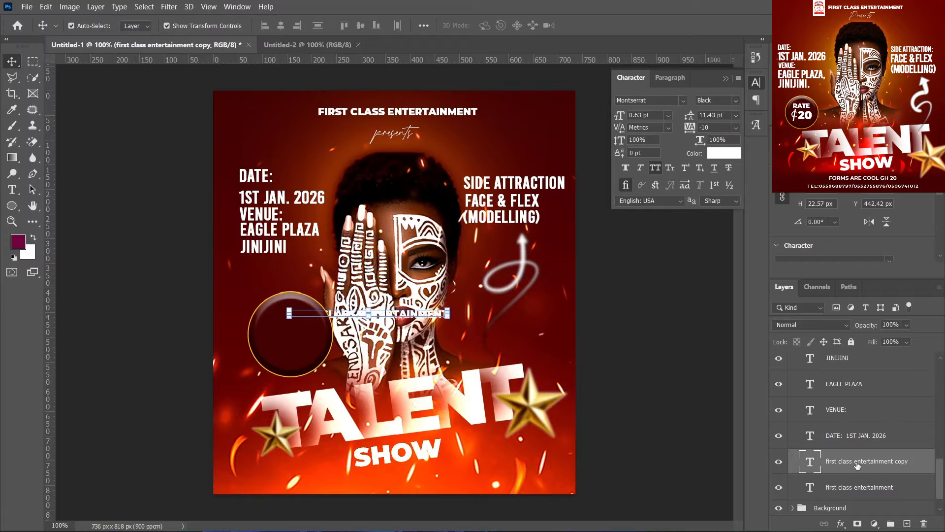
Step: Bring the heading copy to the front of the layer stack and replace its text with "RATE", placed inside the circle's upper half
left_click_drag(858, 465, 831, 355)
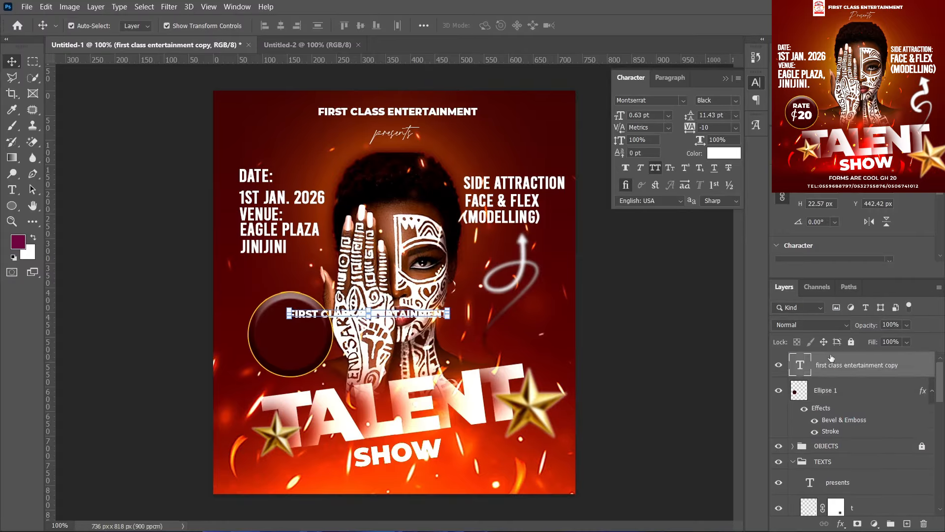
double_click(310, 314)
key("BackSpace")
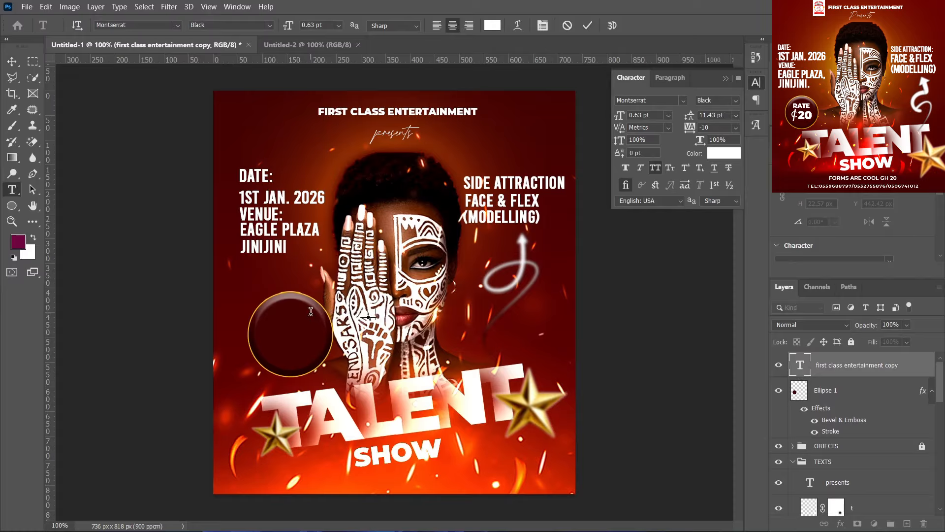
type("RATE")
left_click_drag(382, 346, 302, 350)
left_click(586, 25)
key("v")
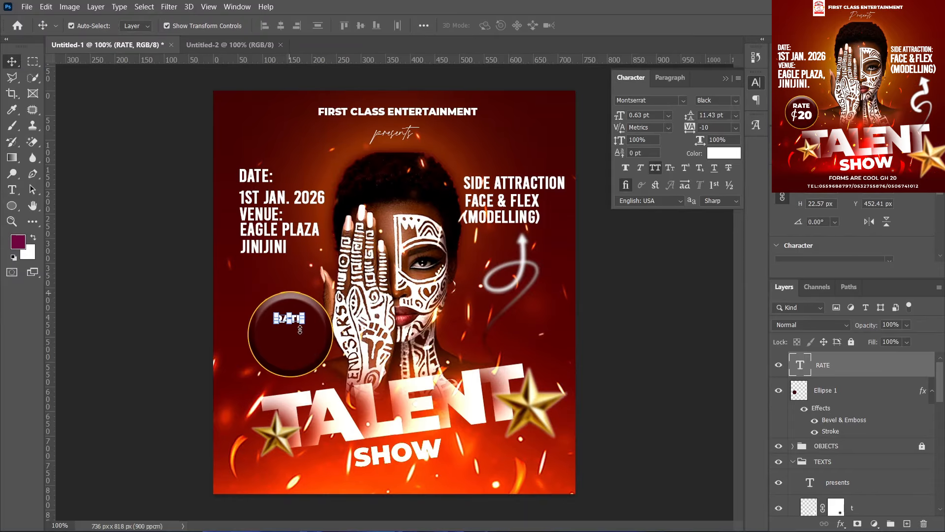
Step: Scale the RATE text to about 133%, centre it in the circle's upper half and turn off the transform controls
mouse_move(303, 324)
left_mouse_down()
mouse_move(323, 332)
mouse_move(294, 325)
mouse_move(296, 313)
mouse_move(291, 327)
left_mouse_up()
left_click(612, 29)
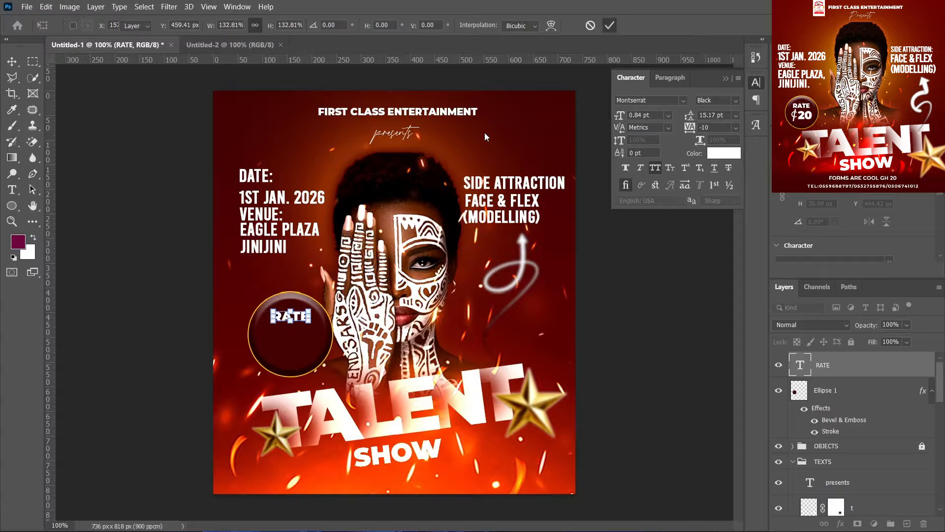
left_click(188, 27)
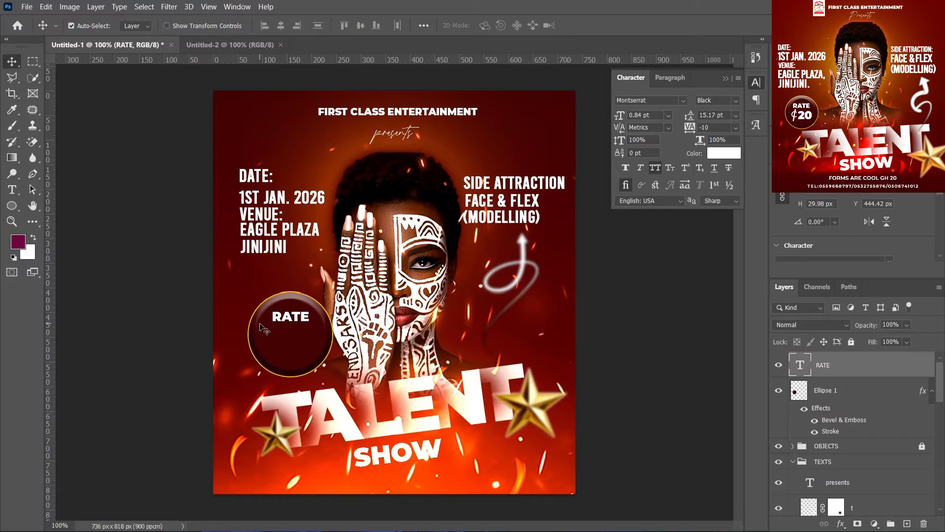
key("q")
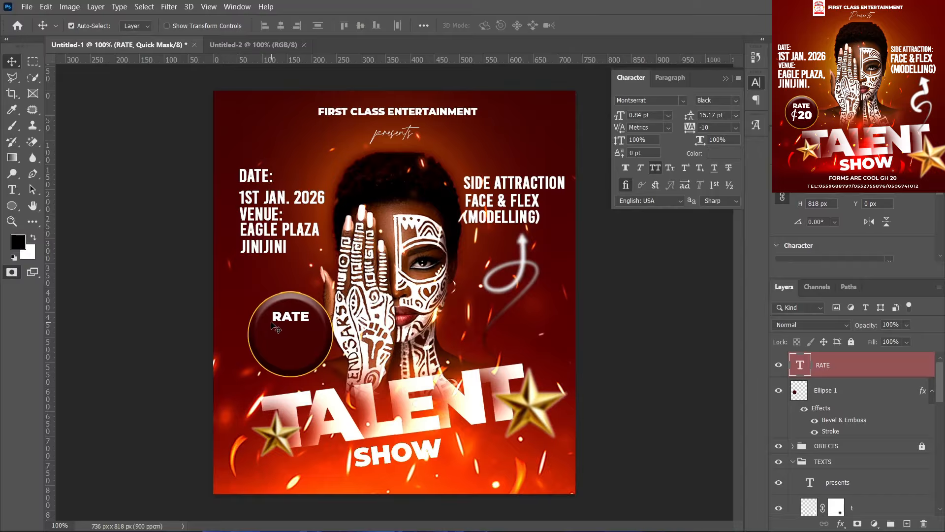
key("q")
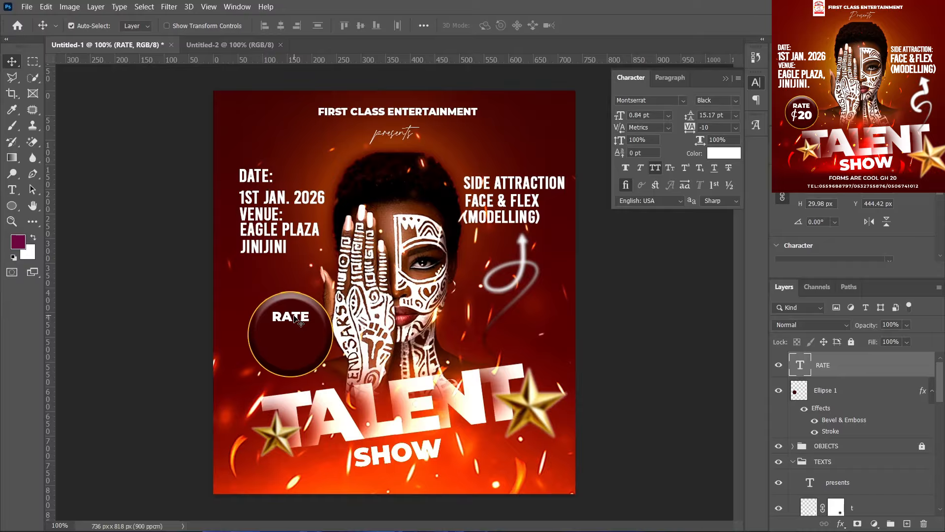
Step: Nudge the RATE text 2 px down and 2 px right inside the circle
key("Down")
key("Down")
key("Down")
key("Down")
key("Down")
key("Right")
key("Up")
key("Up")
key("Down")
key("Down")
key("Up")
key("Right")
key("alt")
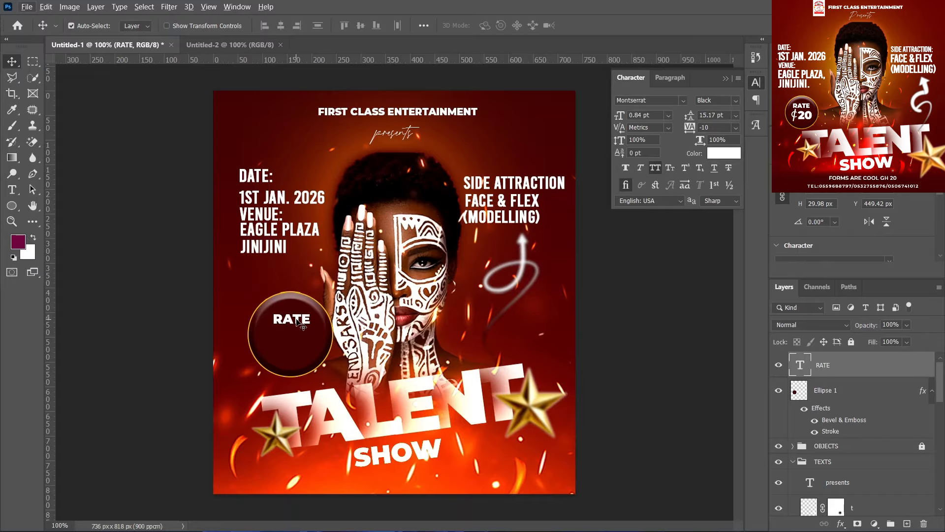
key("Up")
key("Up")
key("Up")
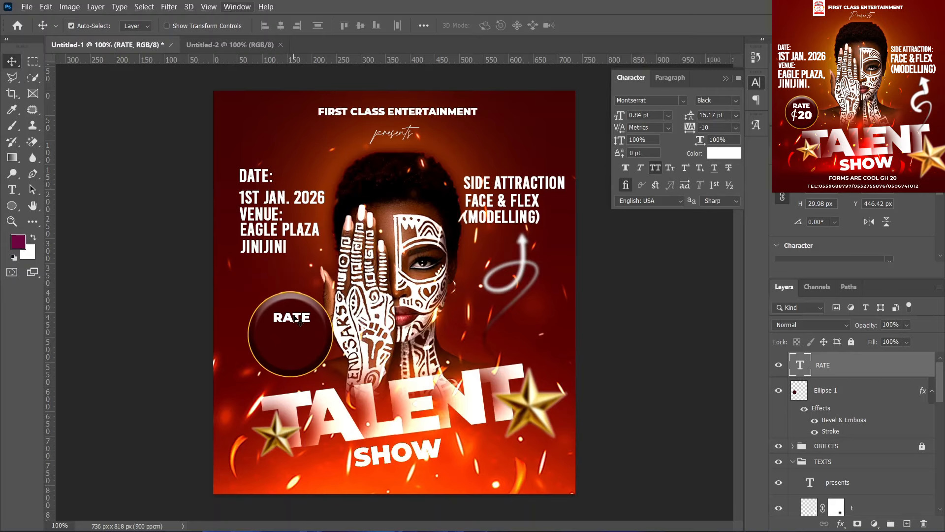
Step: Duplicate the RATE text just below itself and replace the copy's text with "C" for the cedi sign
left_click_drag(290, 319, 286, 339)
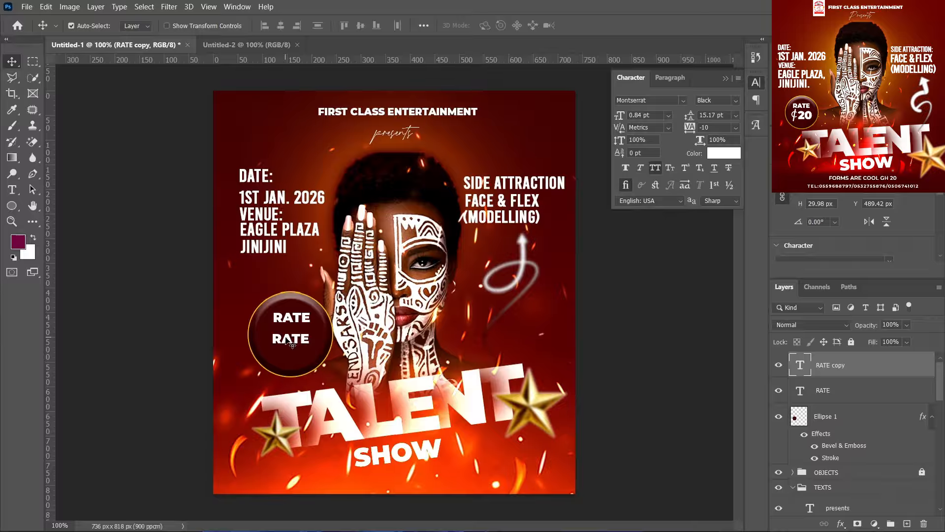
double_click(286, 339)
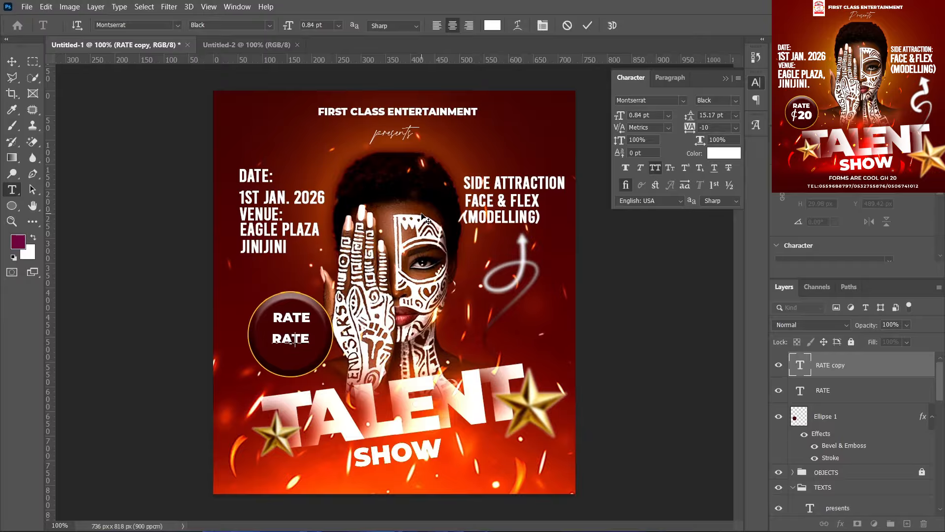
type("¢")
left_click(737, 100)
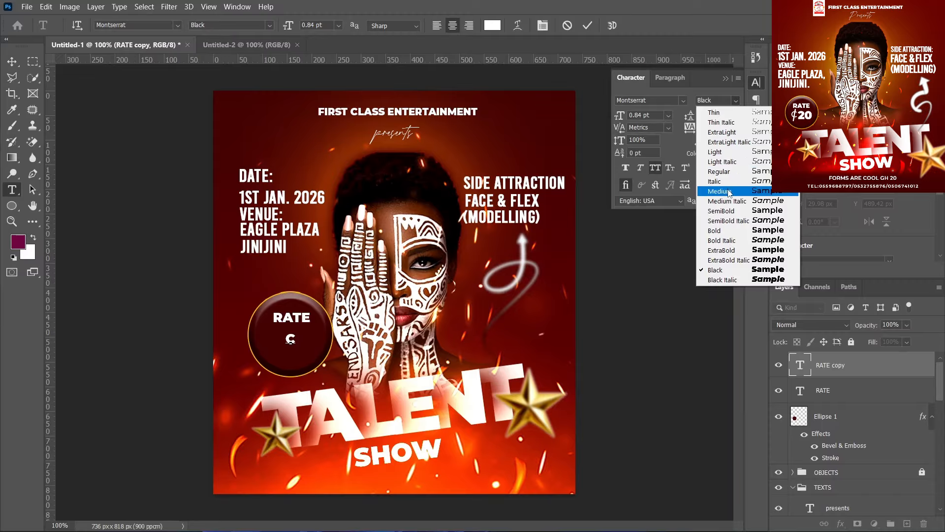
left_click(589, 31)
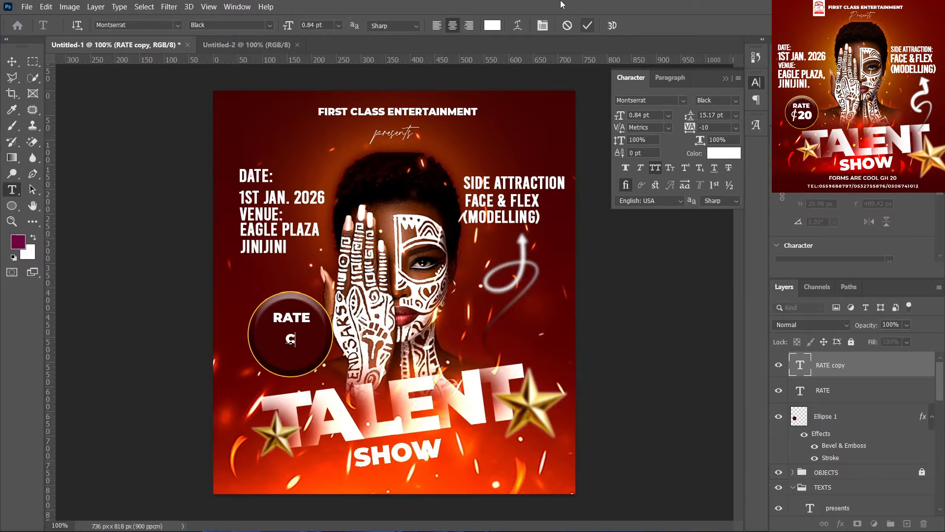
left_click(587, 25)
key("v")
Step: Set the C's font style to Medium, scale it to about 208% and keep it just below RATE
left_click(731, 102)
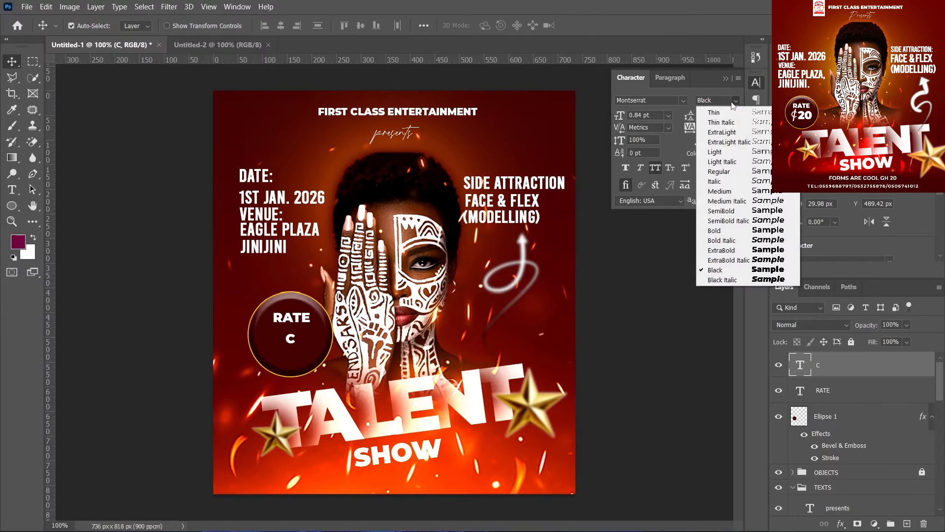
left_click(732, 192)
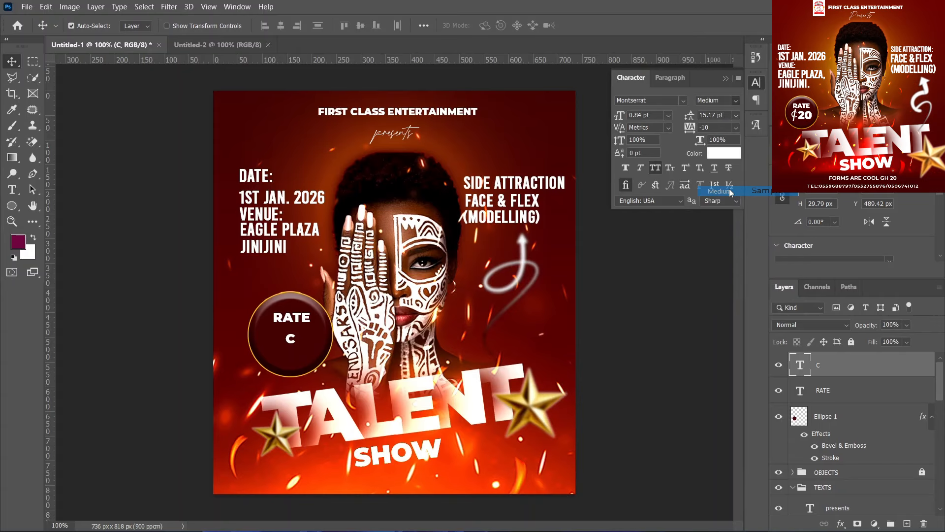
left_click(209, 24)
left_click(297, 346)
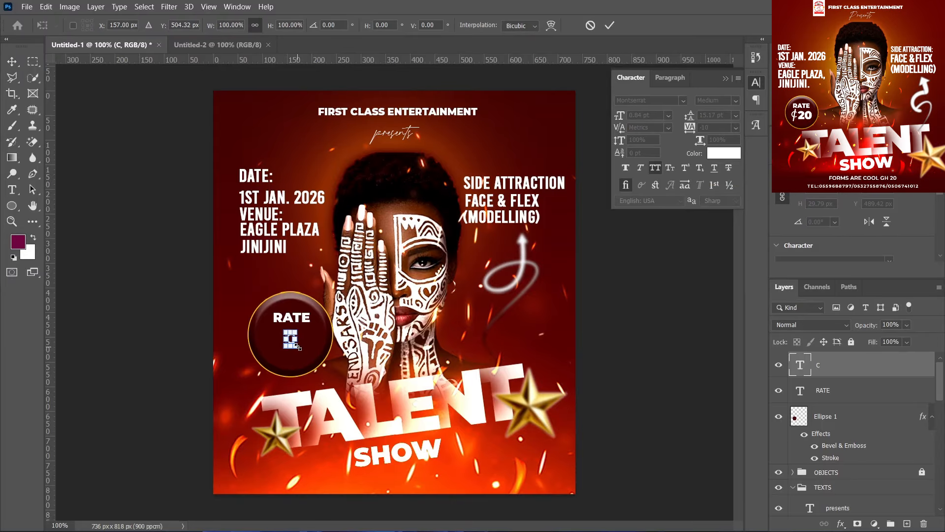
mouse_move(297, 346)
left_mouse_down()
mouse_move(305, 359)
mouse_move(287, 344)
mouse_move(295, 354)
left_mouse_up()
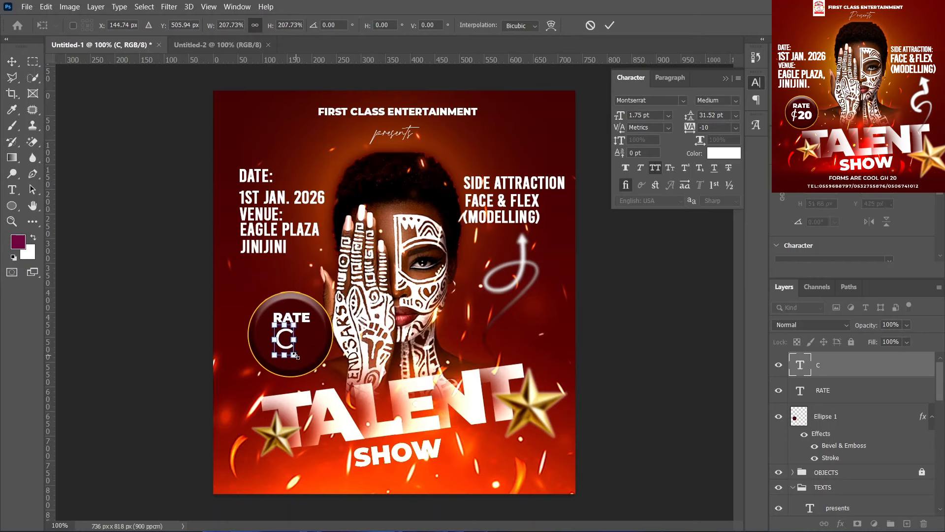
left_click(609, 26)
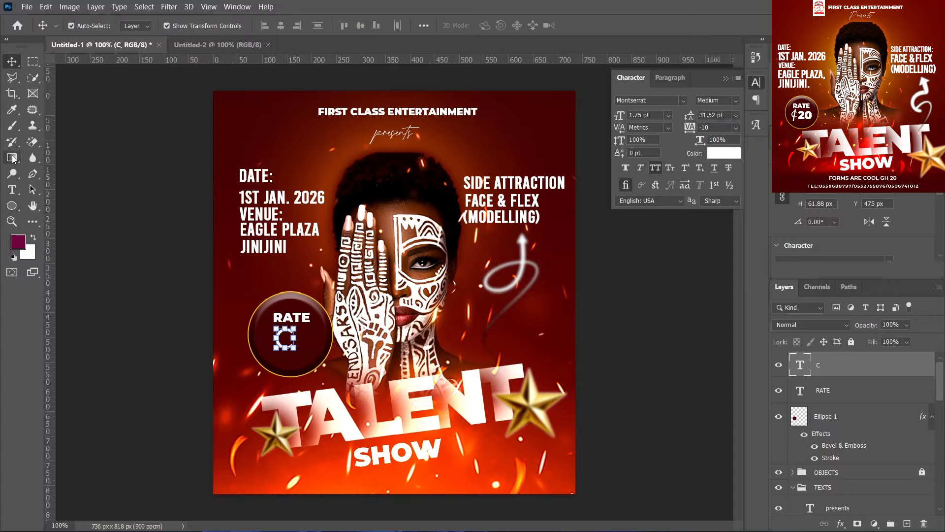
Step: Draw a vertical line about 72 px long through the letter C with the Line tool
left_click(12, 205)
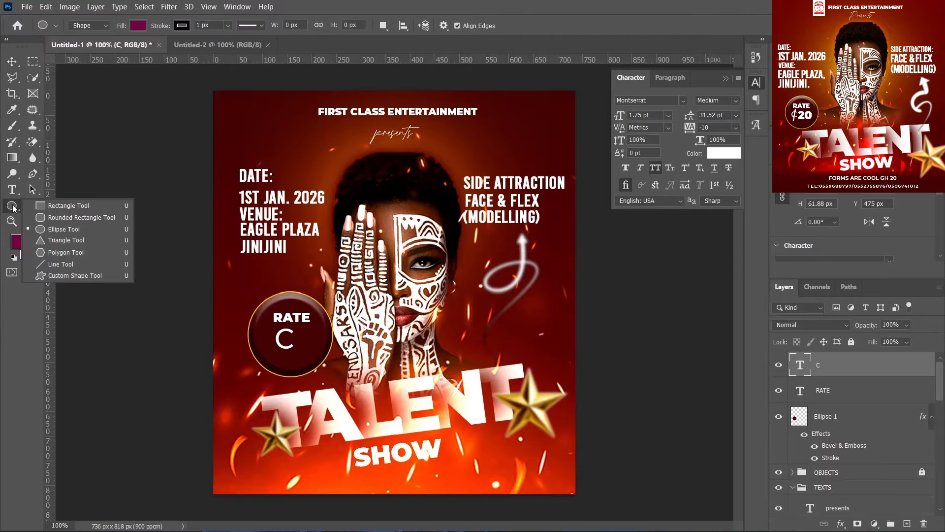
left_click(61, 265)
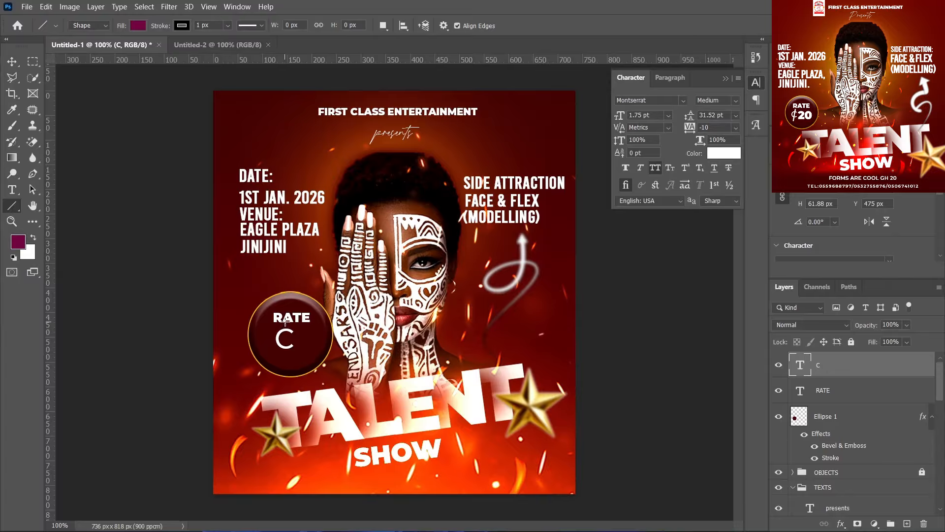
left_click_drag(285, 322, 285, 357)
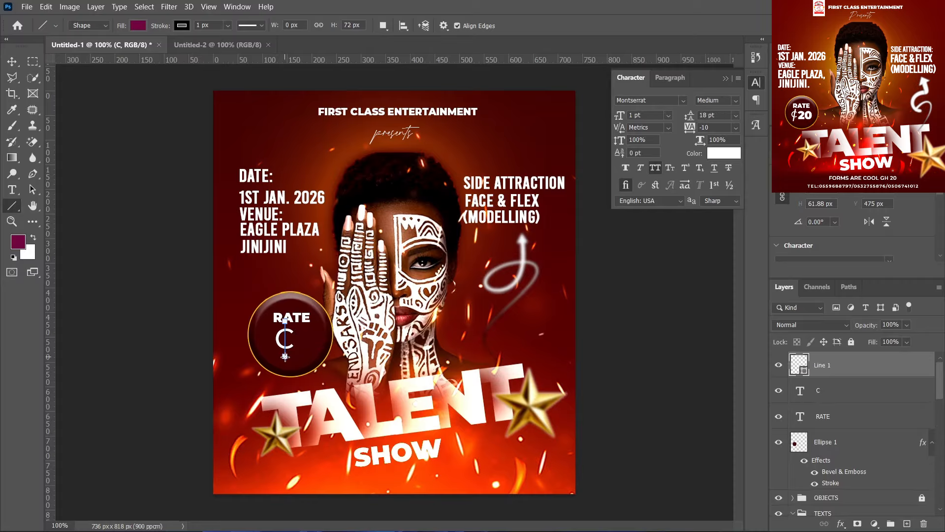
Step: Set both the fill and the stroke colour of the cedi line to white
scroll(839, 248, "down", 2)
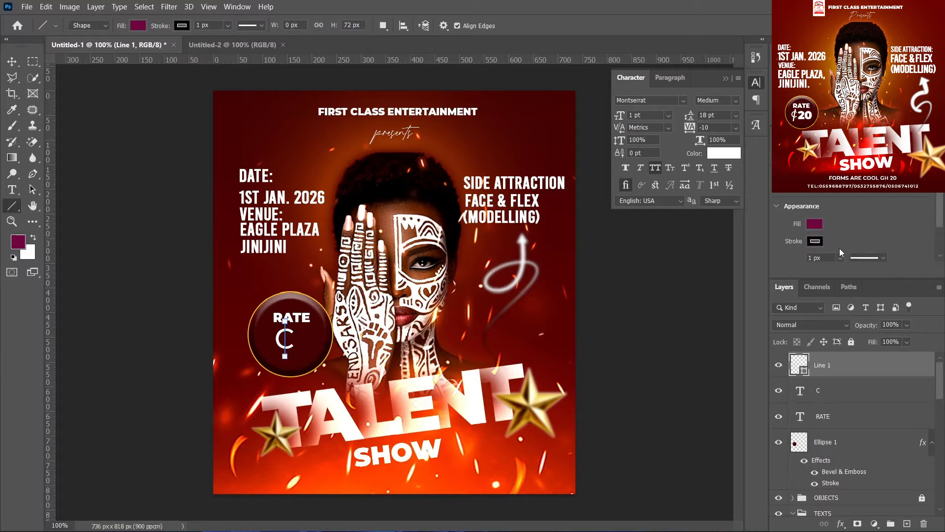
left_click(815, 225)
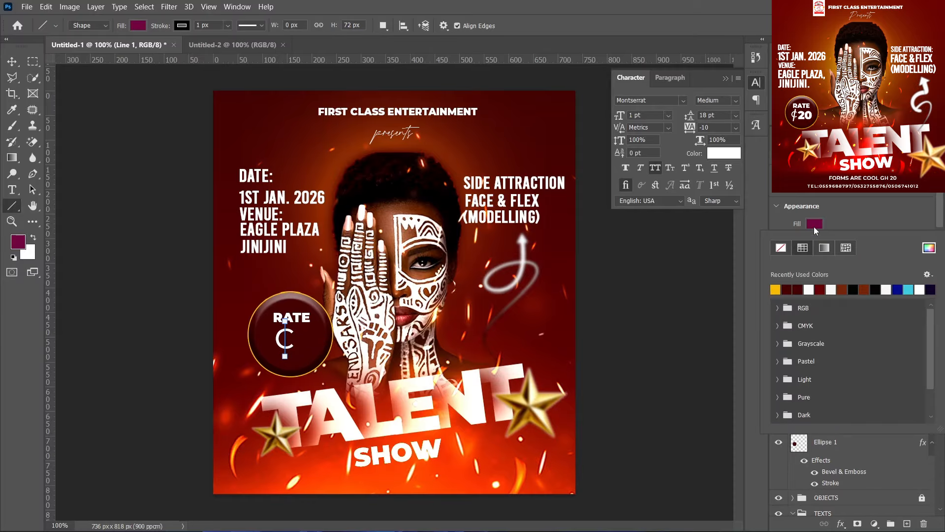
left_click(811, 291)
left_click(863, 215)
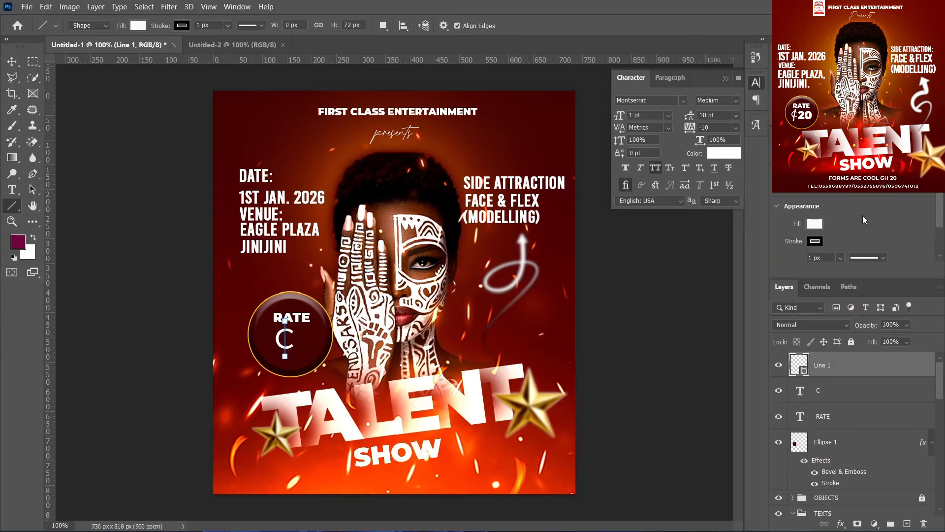
left_click(819, 240)
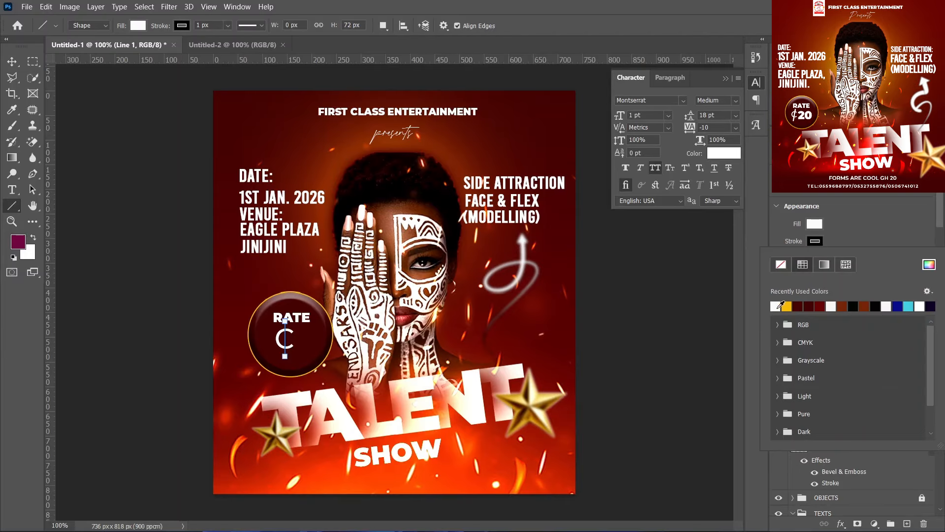
left_click(777, 305)
left_click(846, 239)
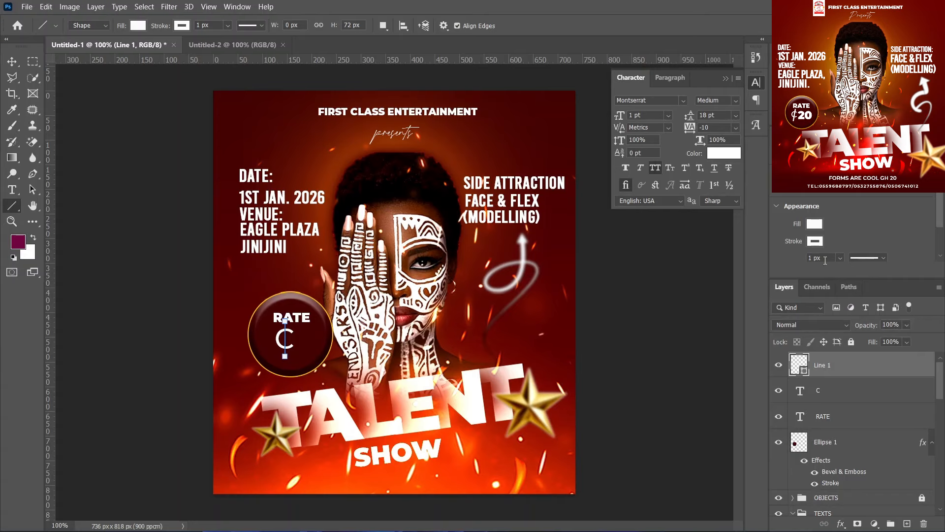
Step: Set the cedi line's stroke width to 5 px and hide the transform controls
key("Up")
key("Return")
key("v")
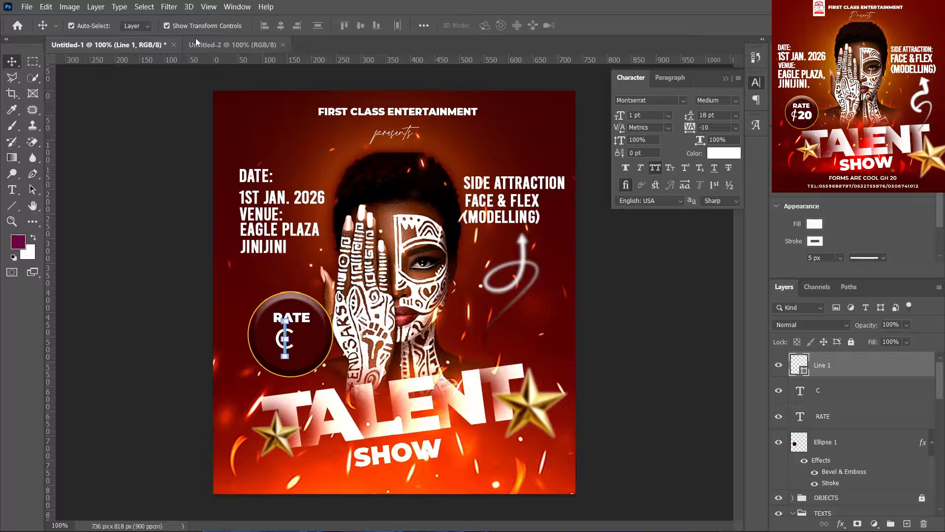
left_click(192, 25)
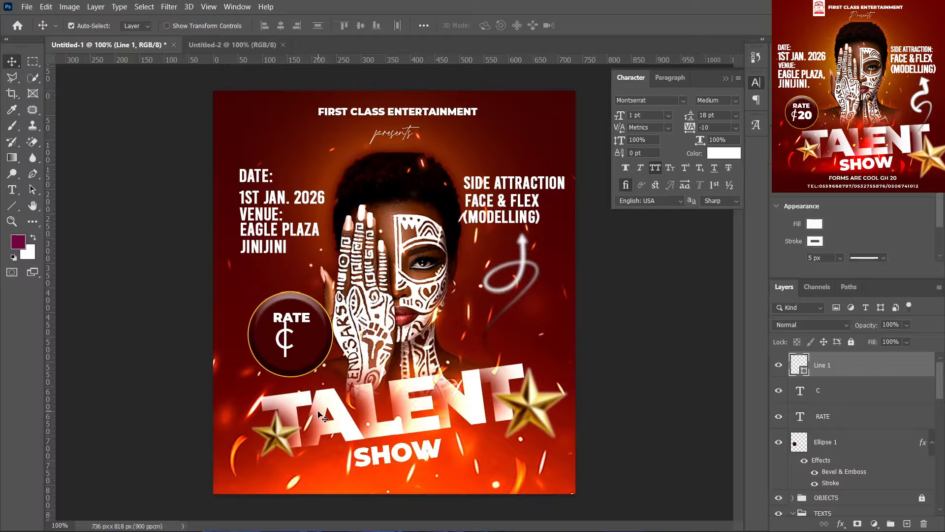
Step: Select the Line 1 and C layers together and link them
key("ctrl")
left_click(824, 390, "ctrl")
right_click(824, 390)
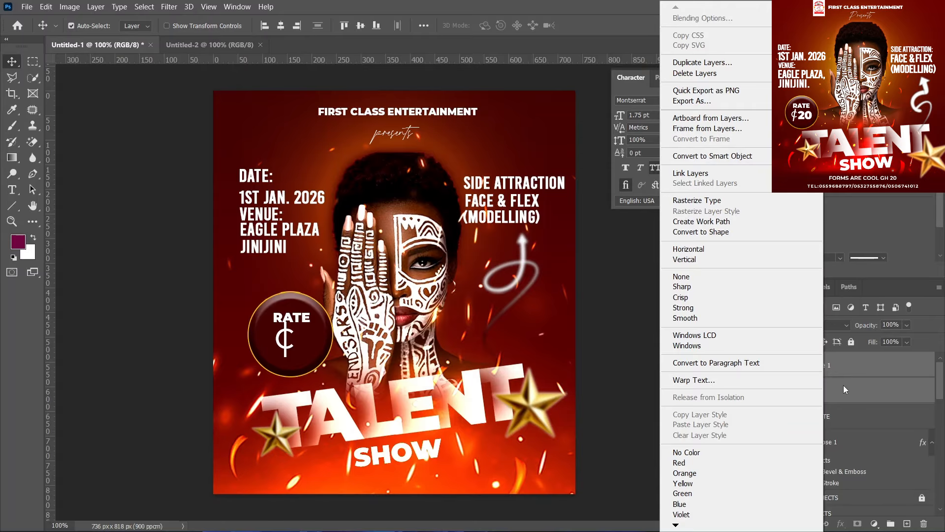
left_click(710, 174)
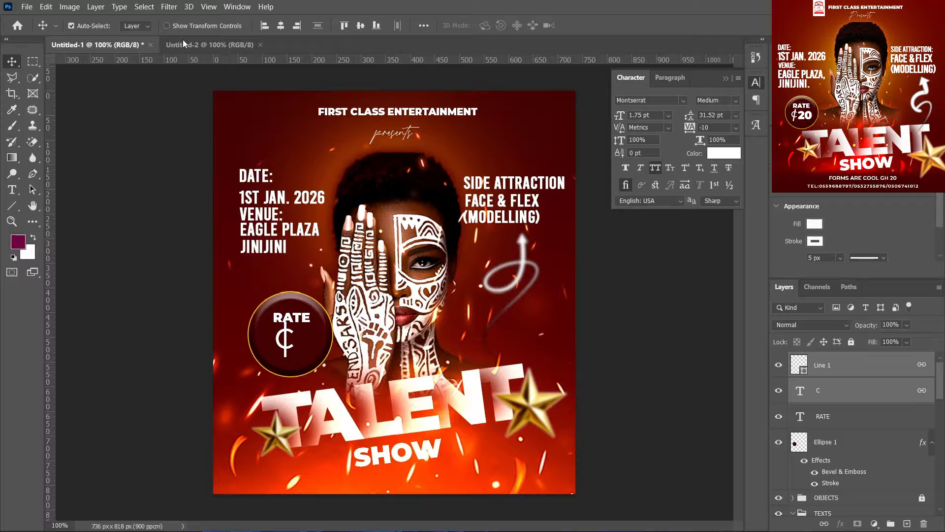
Step: Scale the linked cedi sign to about 92%, tilt it about 10.6° counterclockwise and shift it left below RATE
left_click(178, 27)
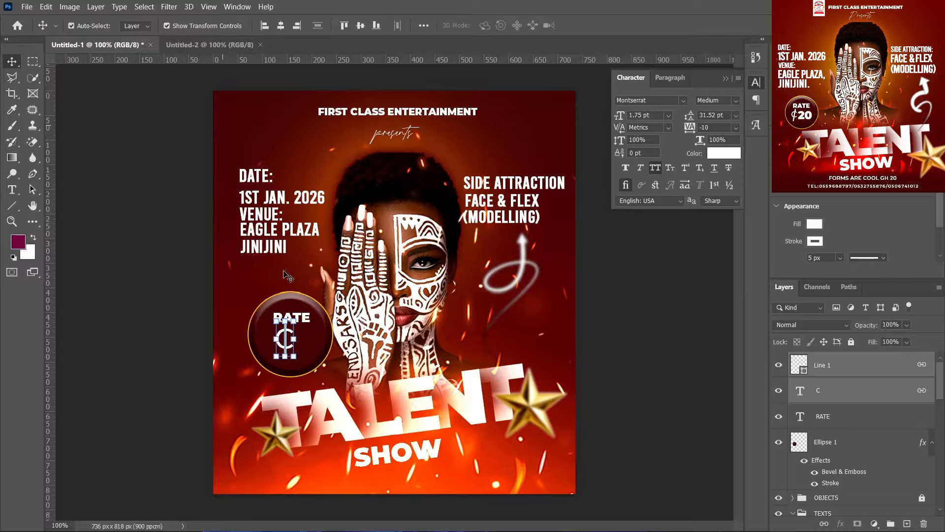
left_click_drag(306, 319, 288, 324)
key("shift+Left")
key("shift+Left")
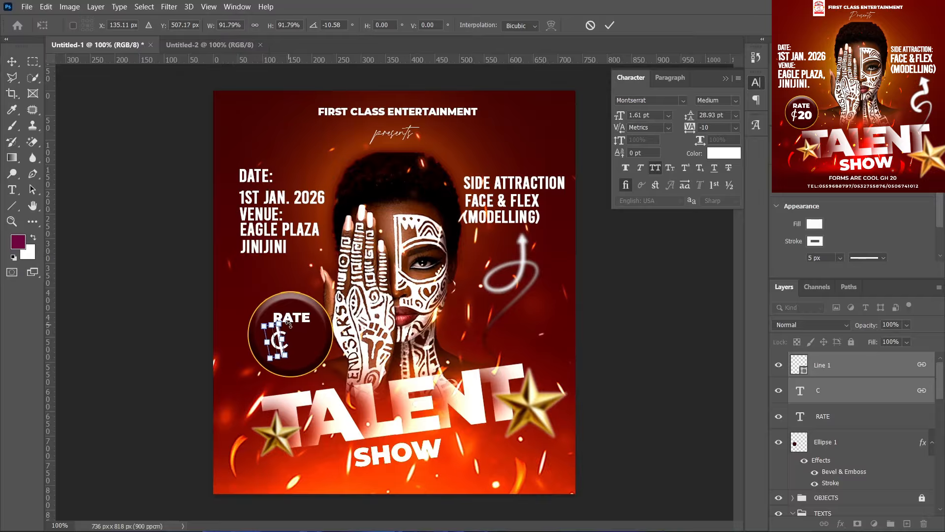
left_click(610, 22)
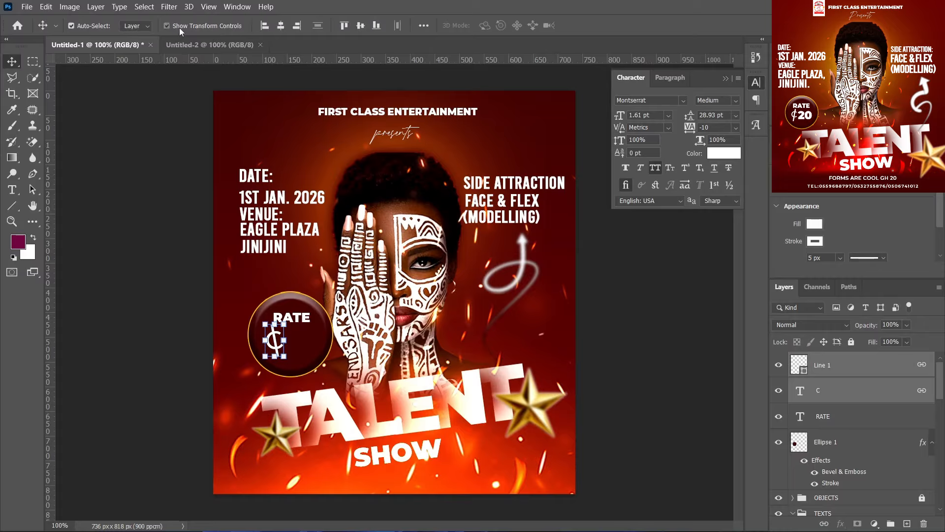
left_click(179, 27)
Step: Duplicate the RATE text beside the cedi sign and replace the copy's text with "20"
left_click_drag(289, 321, 300, 339)
double_click(300, 338)
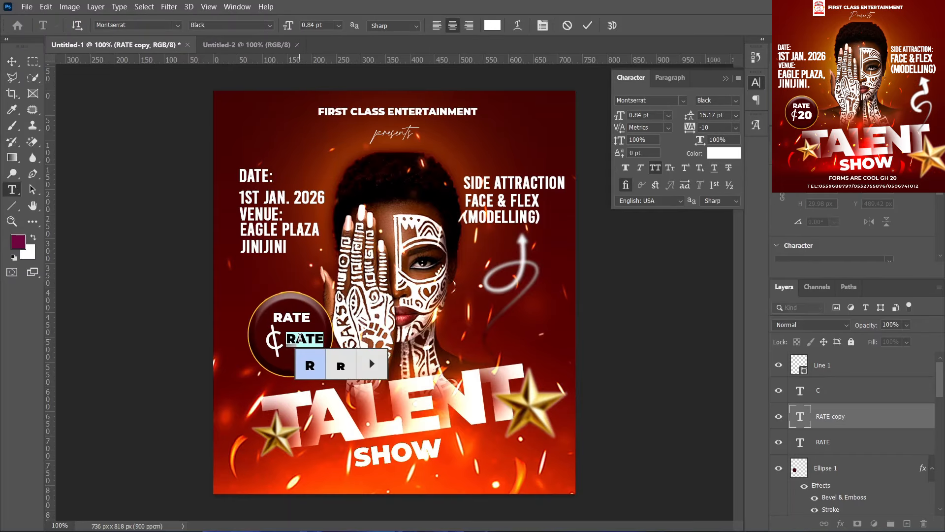
key("ctrl+a")
type("20")
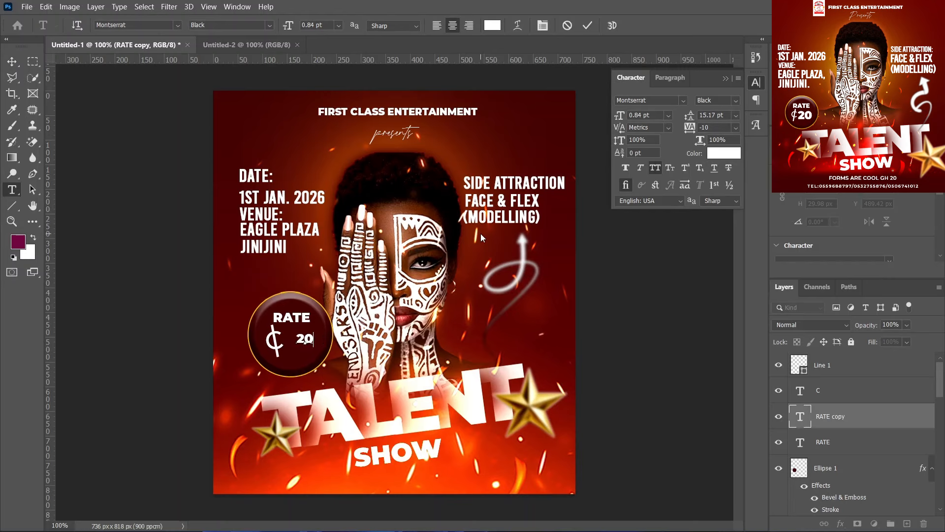
left_click(586, 28)
key("v")
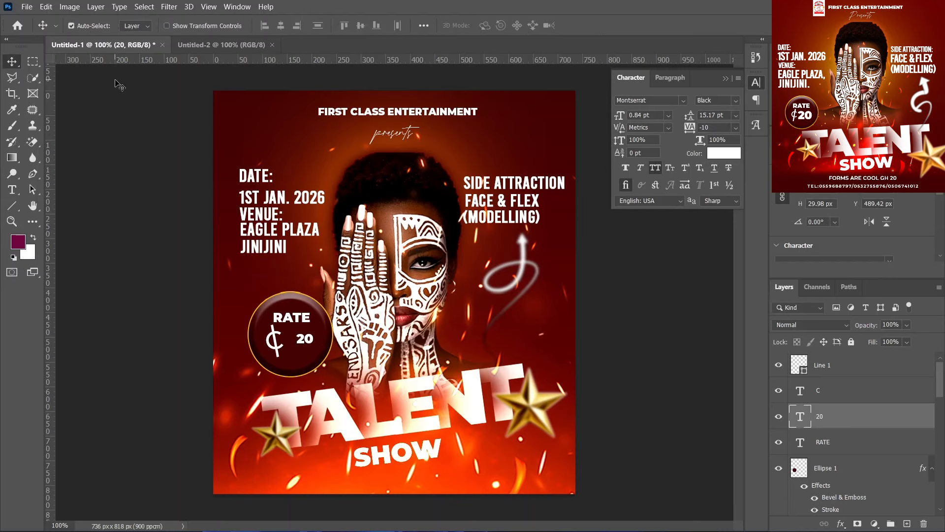
Step: Scale the 20 text to about 180%, keeping it right beside the cedi sign inside the circle
left_click(170, 25)
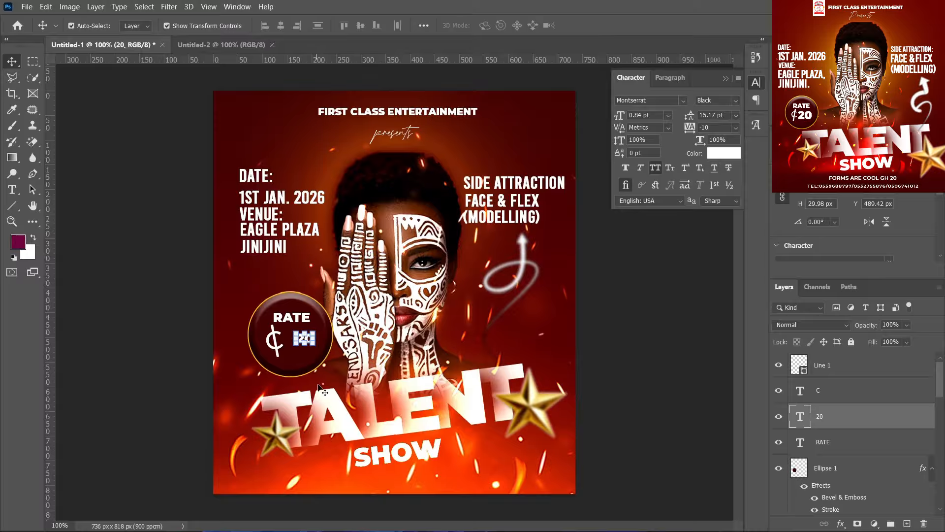
mouse_move(295, 332)
left_mouse_down()
mouse_move(281, 320)
mouse_move(305, 343)
left_mouse_up()
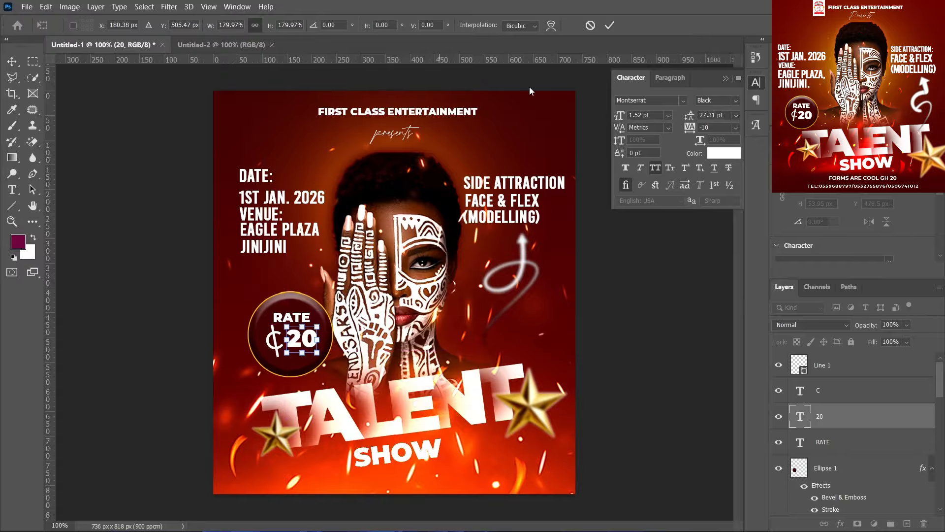
left_click(609, 27)
left_click(656, 362)
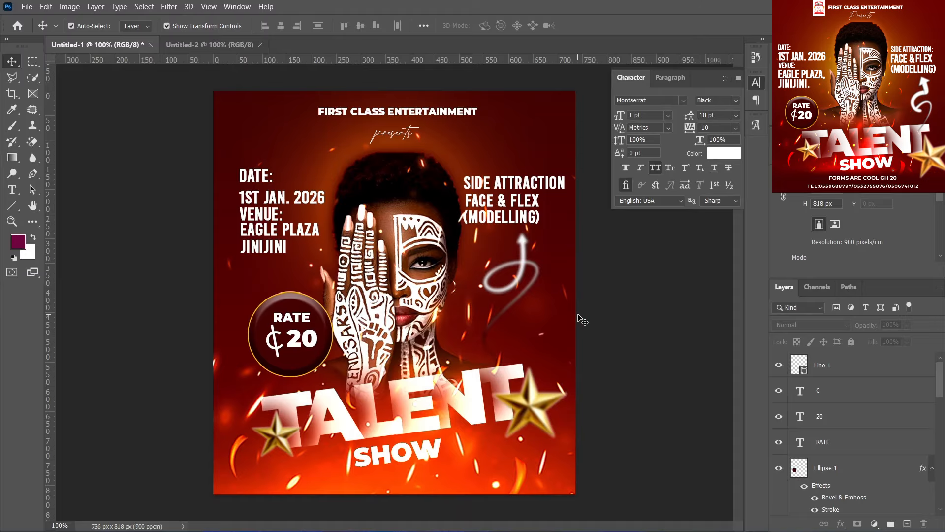
key("ctrl+minus")
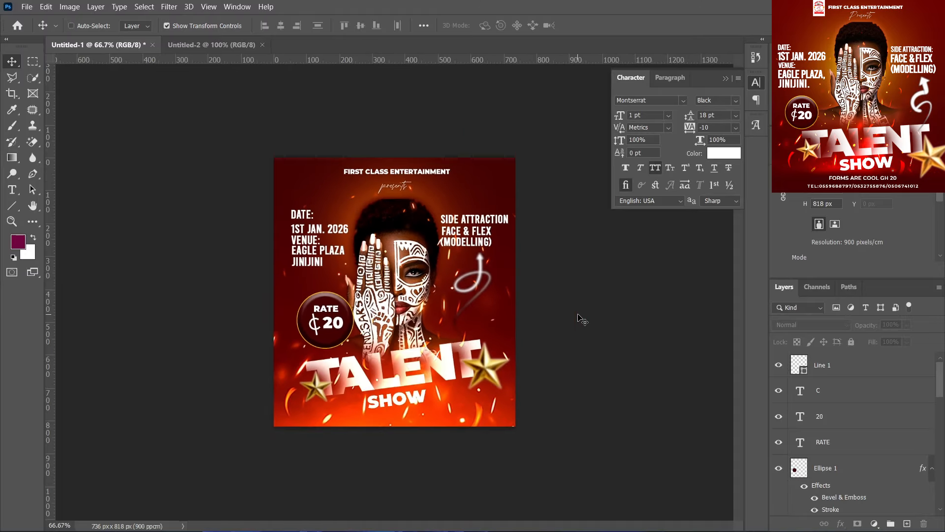
key("ctrl+plus")
key("ctrl+plus")
key("ctrl+minus")
key("ctrl+minus")
key("ctrl+plus")
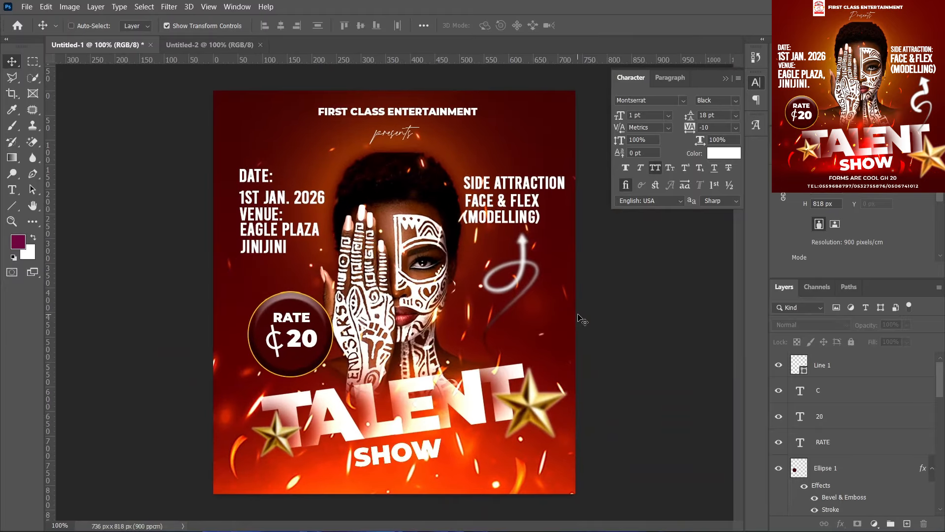
key("ctrl+plus")
key("ctrl+minus")
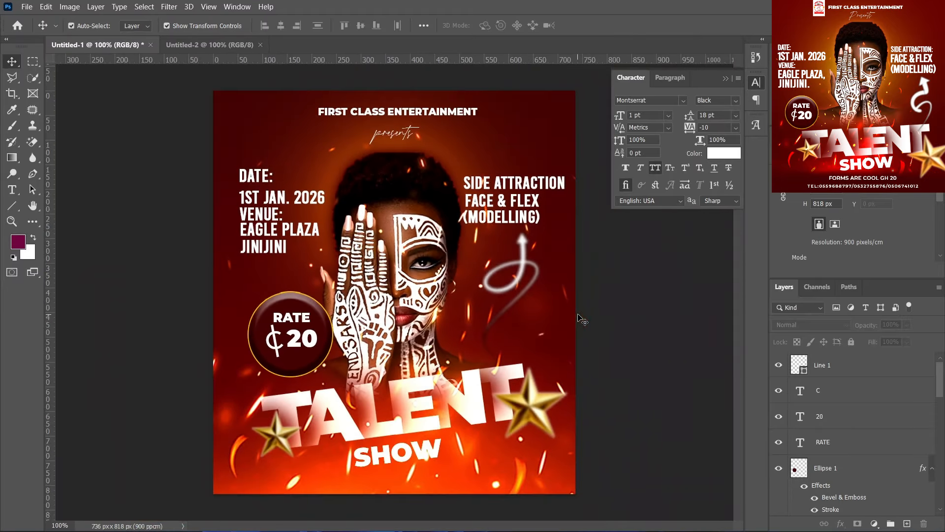